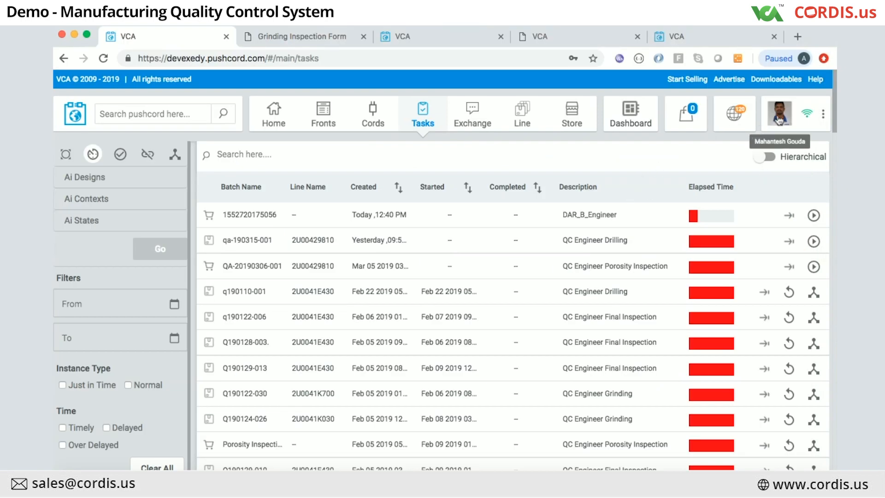
# Step: Check the account menu, then switch to the Grinding Inspection Form PDF tab and close it
pyautogui.click(824, 112)
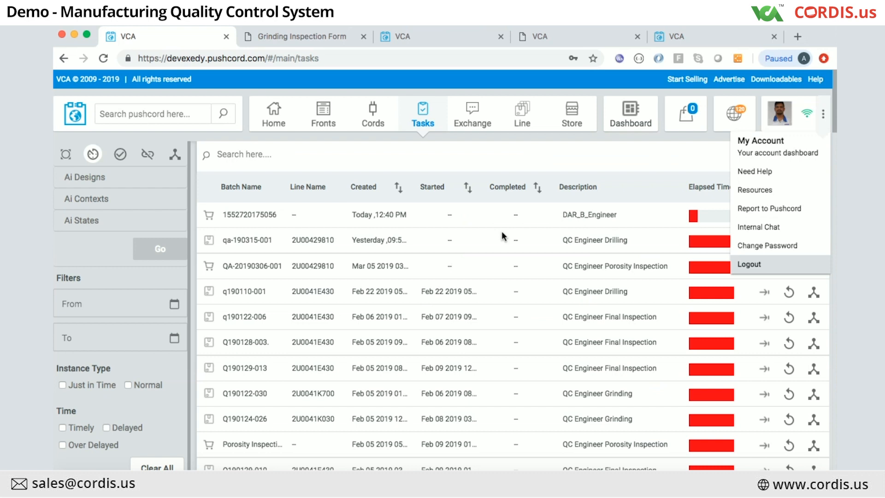
pyautogui.click(629, 132)
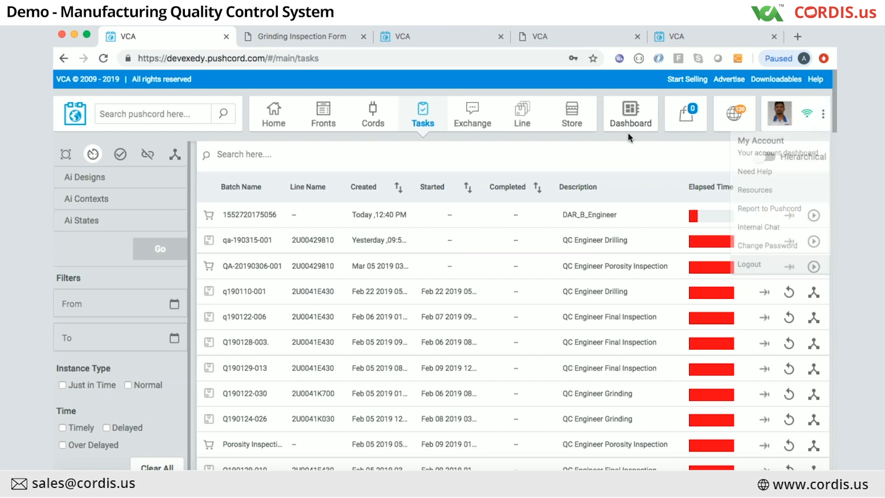
pyautogui.click(822, 116)
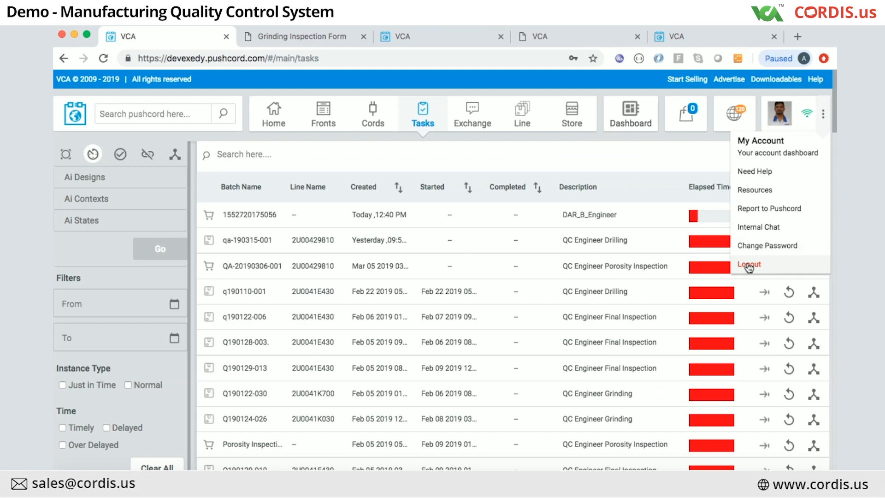
pyautogui.click(302, 41)
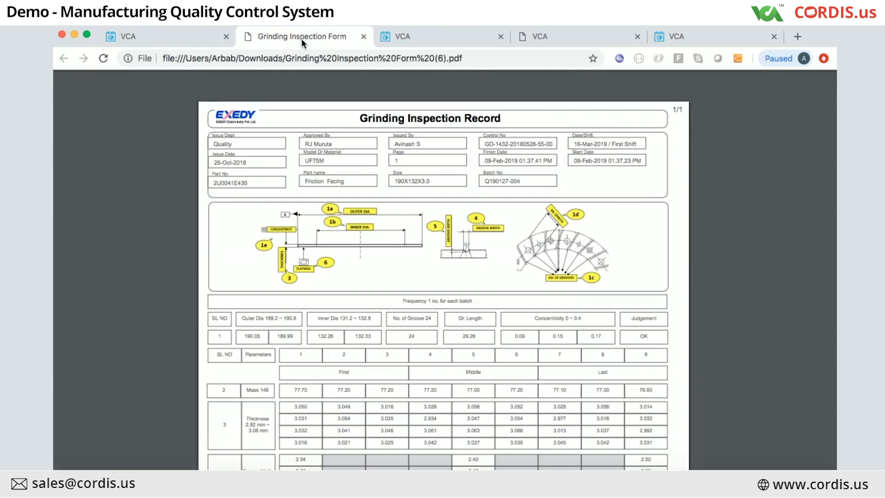
pyautogui.click(361, 39)
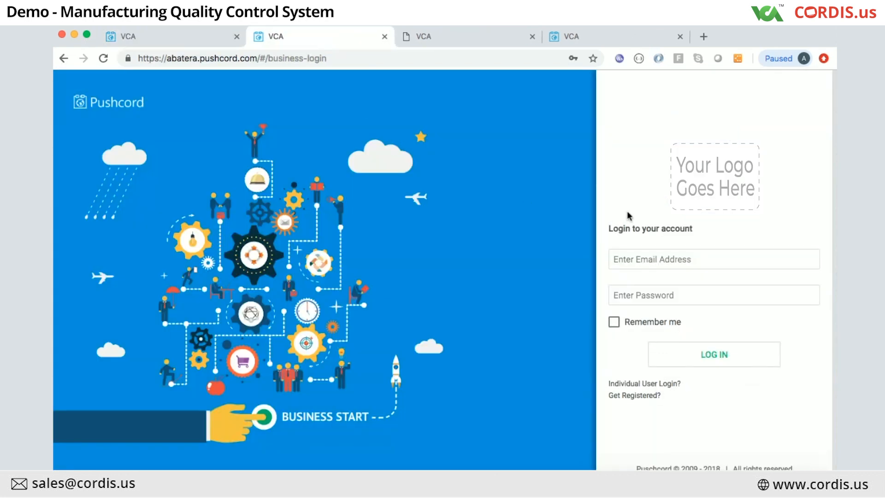
# Step: Log in with the admin e-mail address and account password to reach the Home activity feed
pyautogui.click(645, 259)
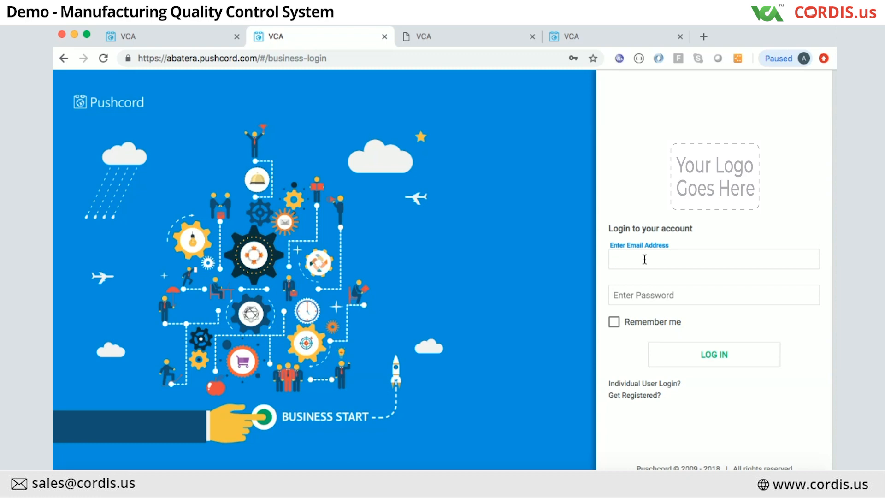
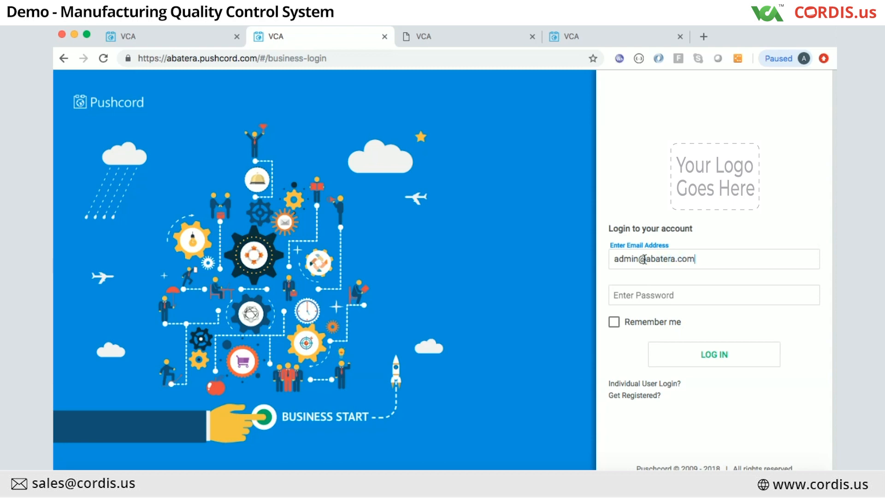
pyautogui.click(628, 296)
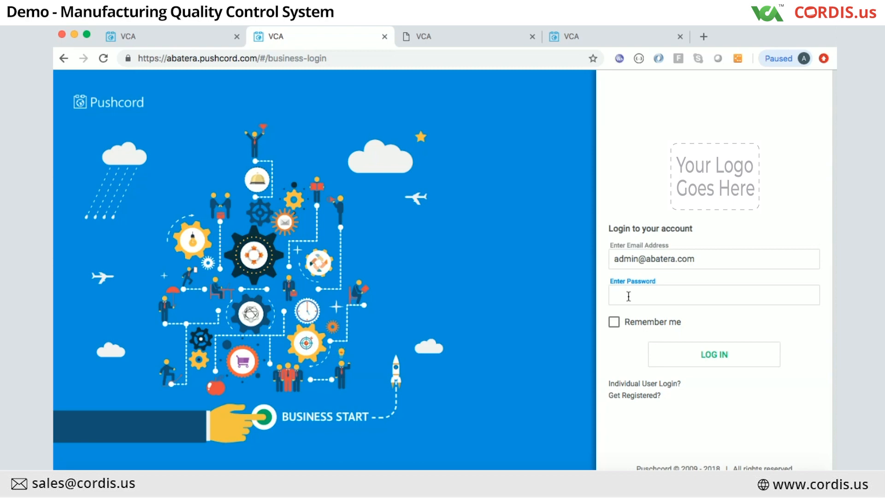
pyautogui.write('••••••••••')
pyautogui.click(709, 353)
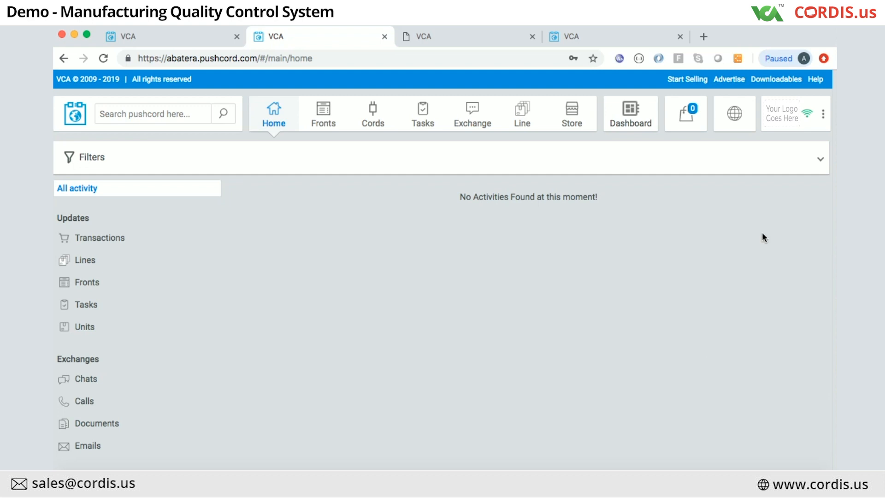
# Step: Compare the Tasks tab, then choose Business Management from the account menu on Home
pyautogui.click(824, 115)
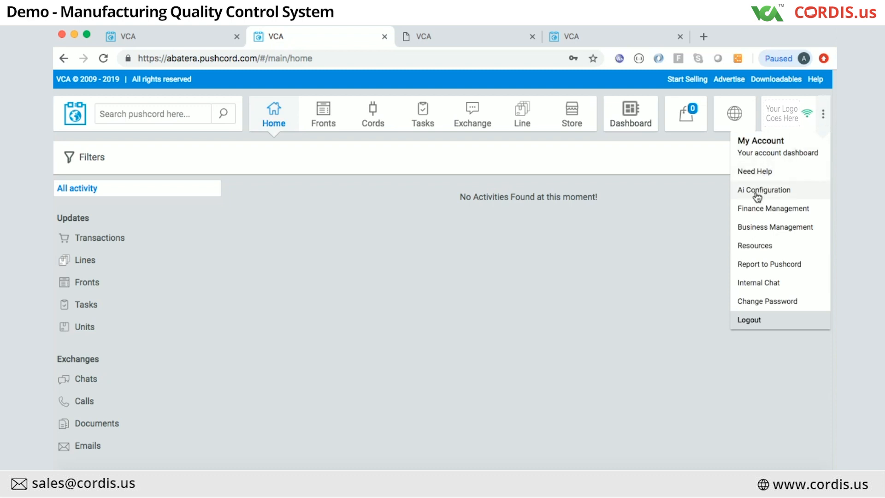
pyautogui.click(495, 229)
pyautogui.click(175, 40)
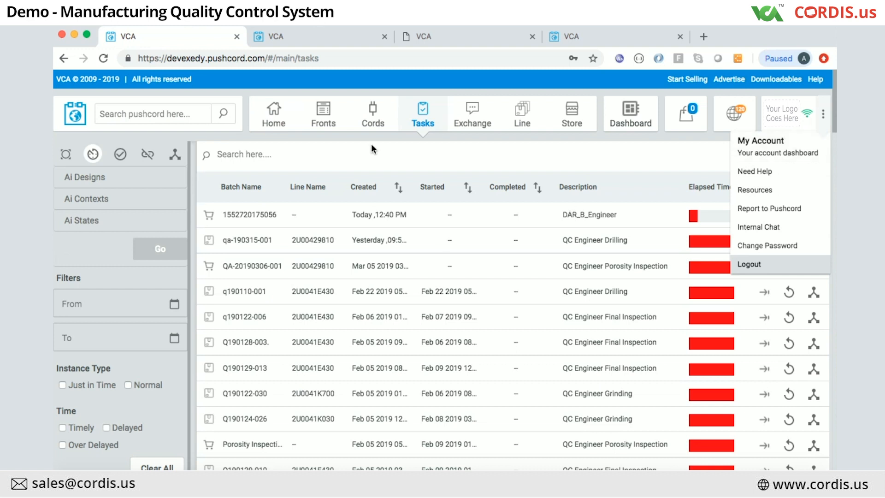
pyautogui.click(320, 36)
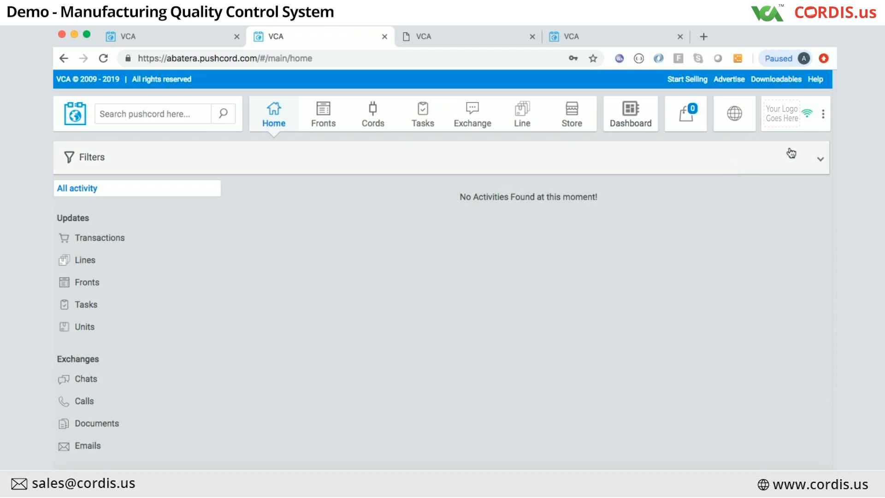
pyautogui.click(823, 113)
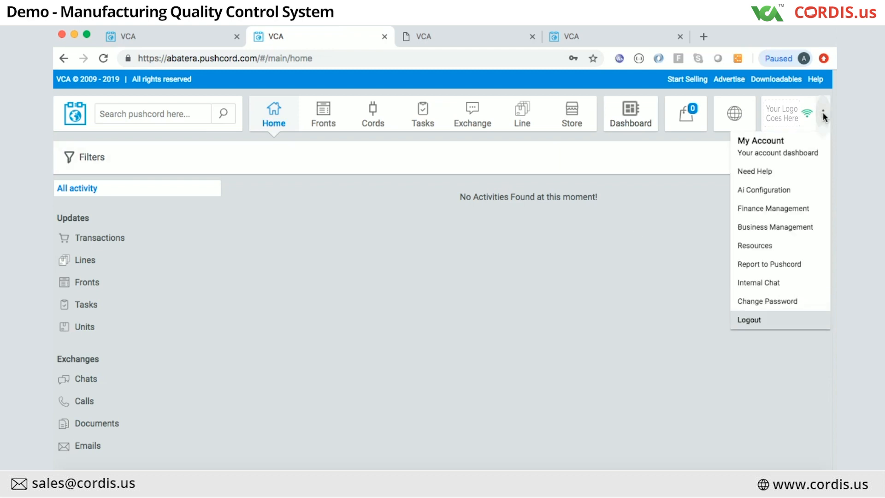
pyautogui.click(761, 229)
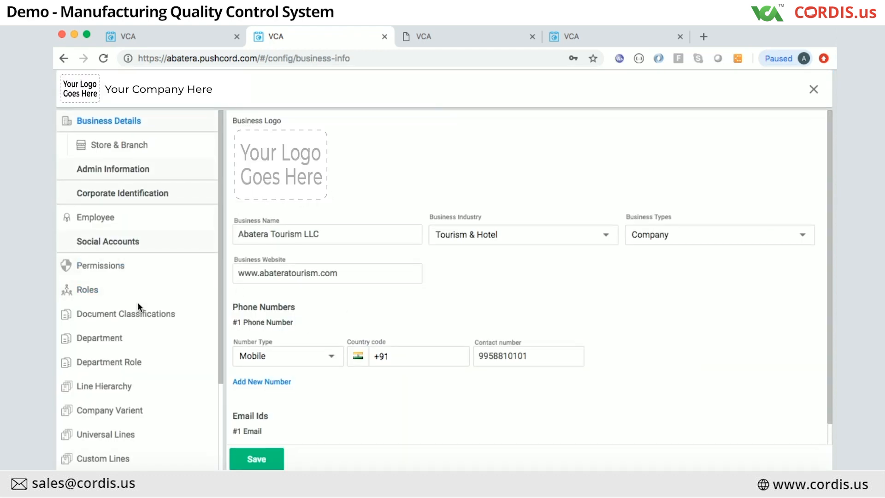
# Step: Show the Store & Branch list with the Bangalore Urban and Kolar stores
pyautogui.click(113, 150)
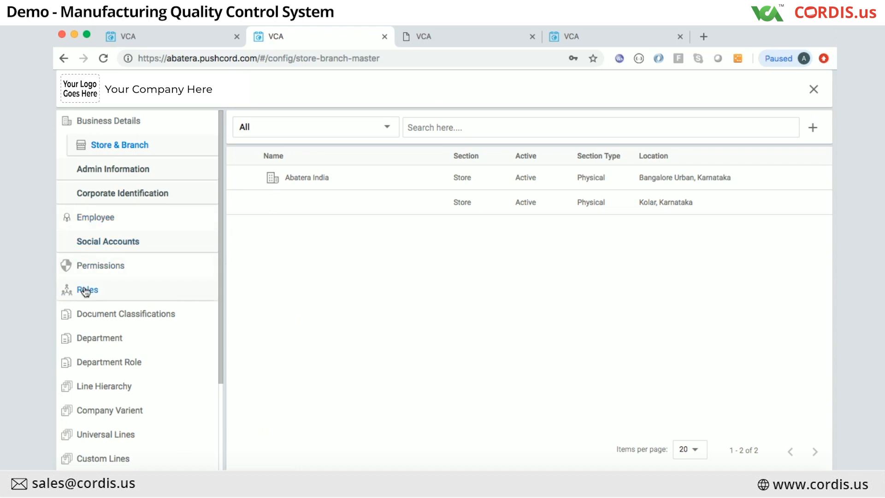
# Step: View the Employee list, open and cancel the Add Employee form, then show Roles
pyautogui.click(98, 223)
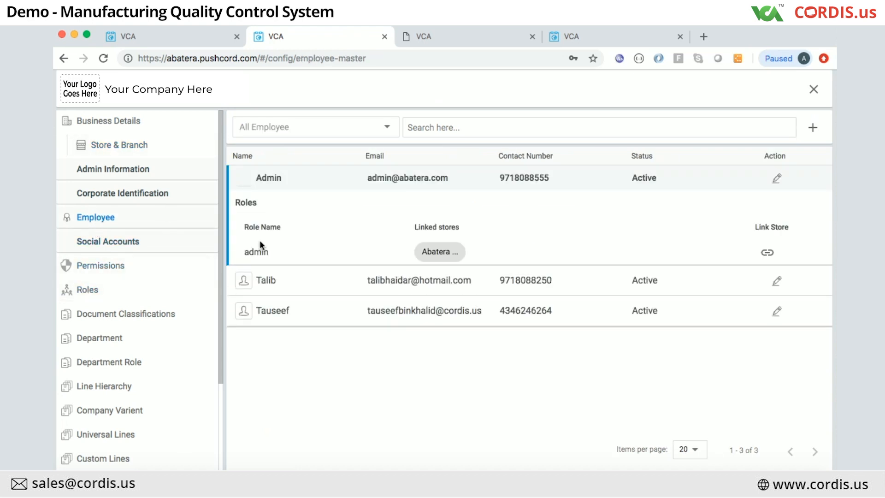
pyautogui.click(811, 130)
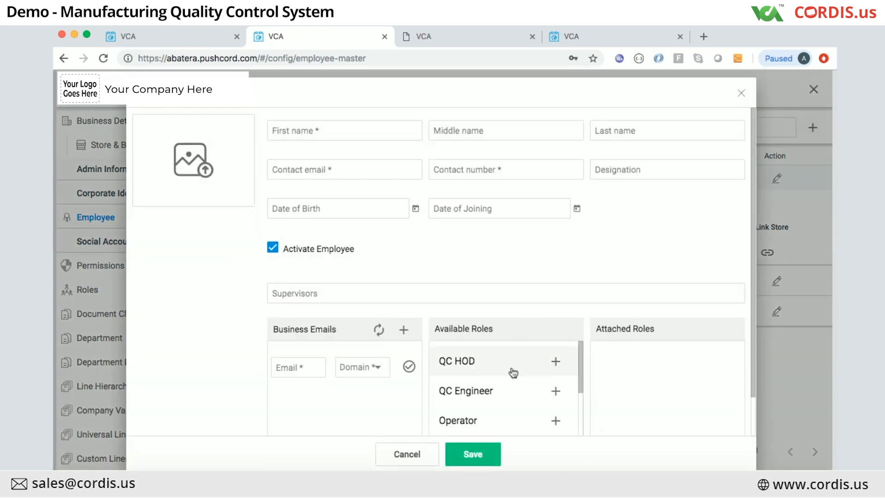
pyautogui.click(741, 93)
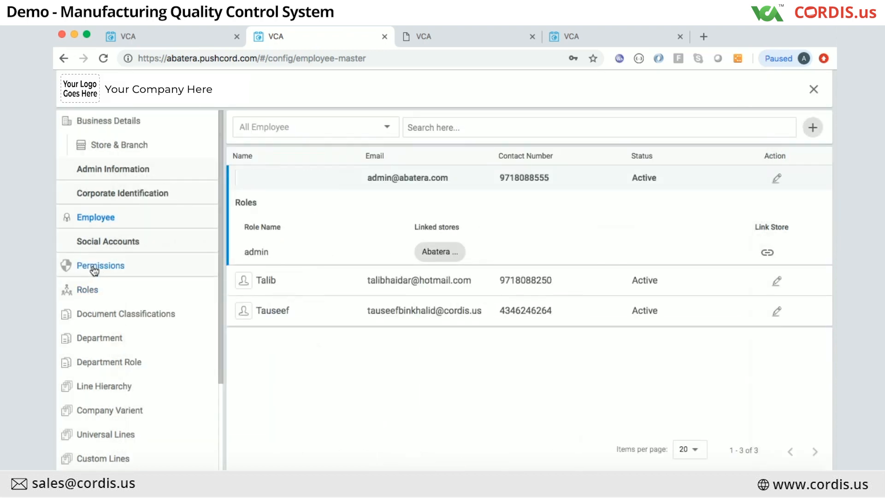
pyautogui.click(87, 290)
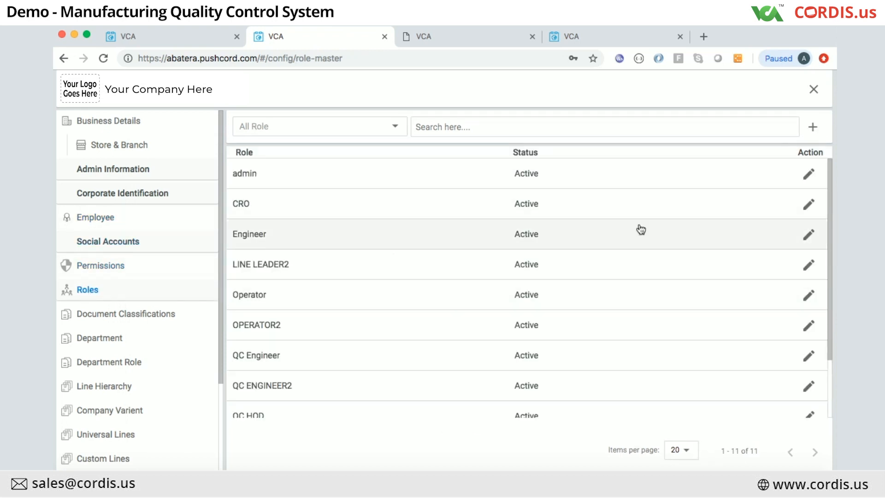
# Step: Browse the Department and Department Role lists, then show the Permissions page
pyautogui.scroll(-3, 641, 229)
pyautogui.scroll(3, 641, 229)
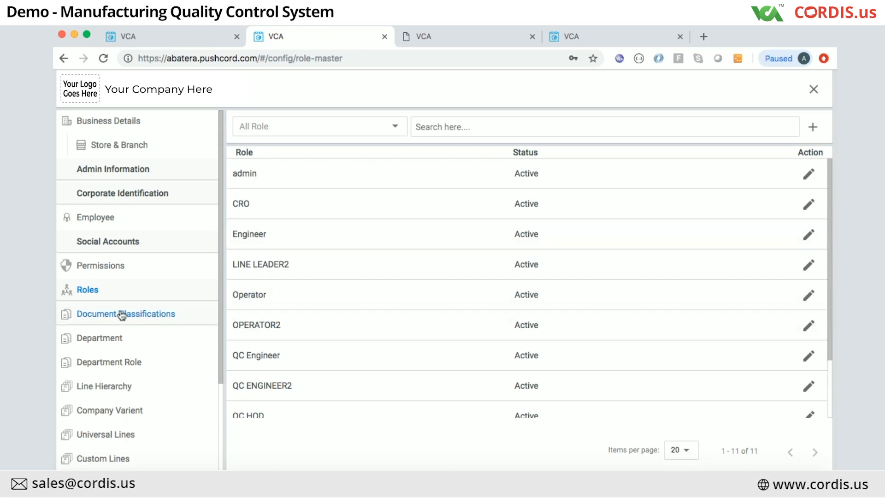
pyautogui.click(107, 340)
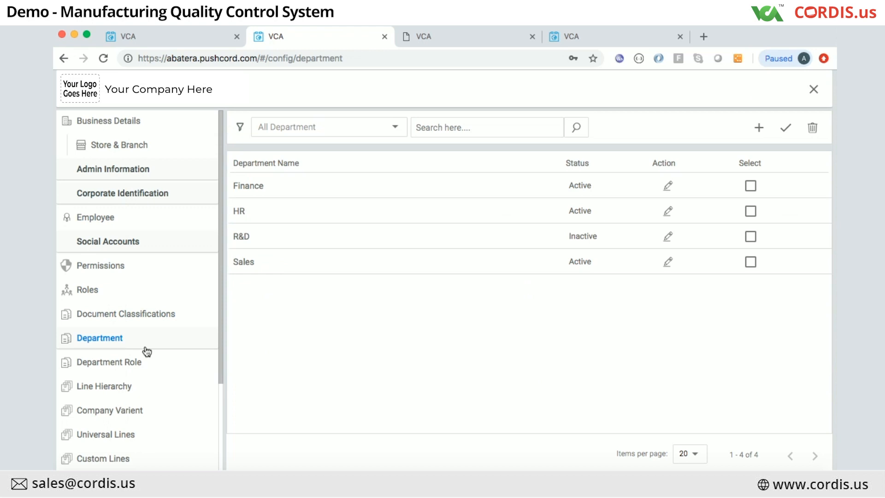
pyautogui.click(125, 366)
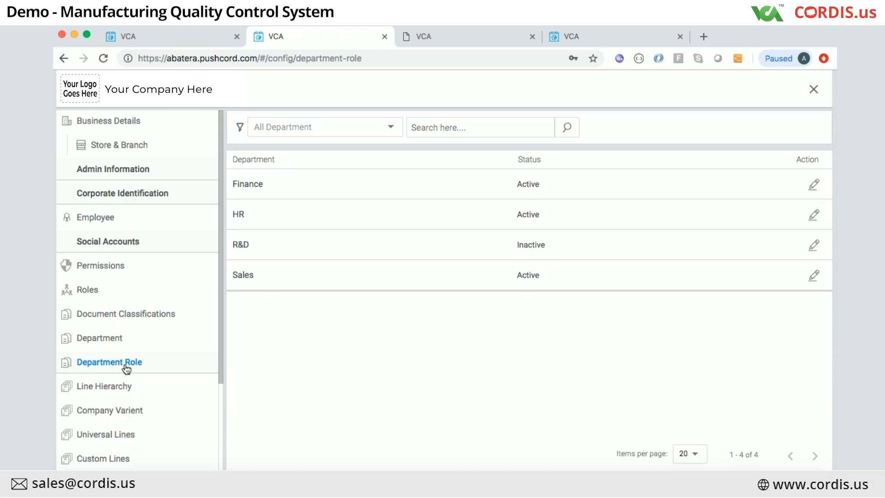
pyautogui.click(119, 266)
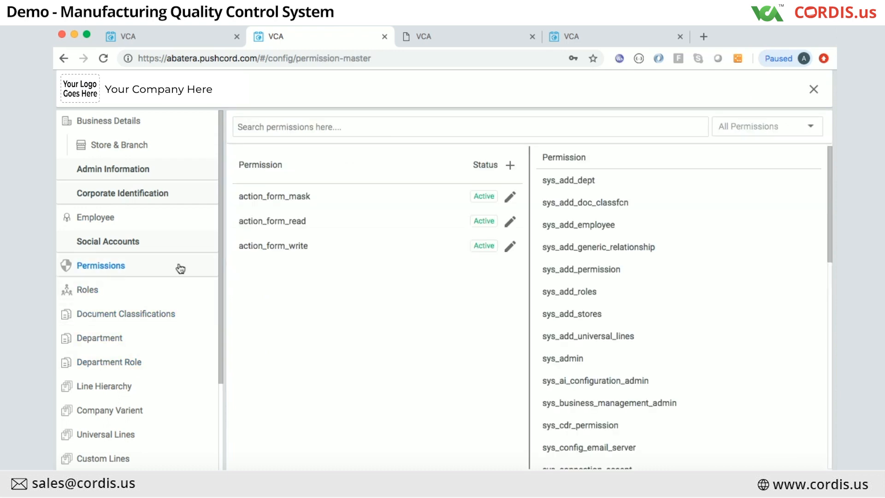
# Step: Scroll through the permission list, then return to the Employee list
pyautogui.scroll(-10, 602, 348)
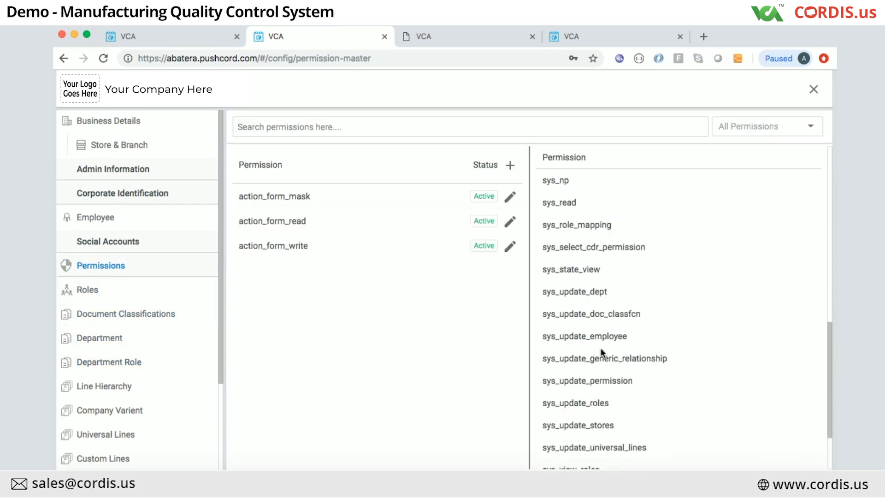
pyautogui.scroll(8, 601, 351)
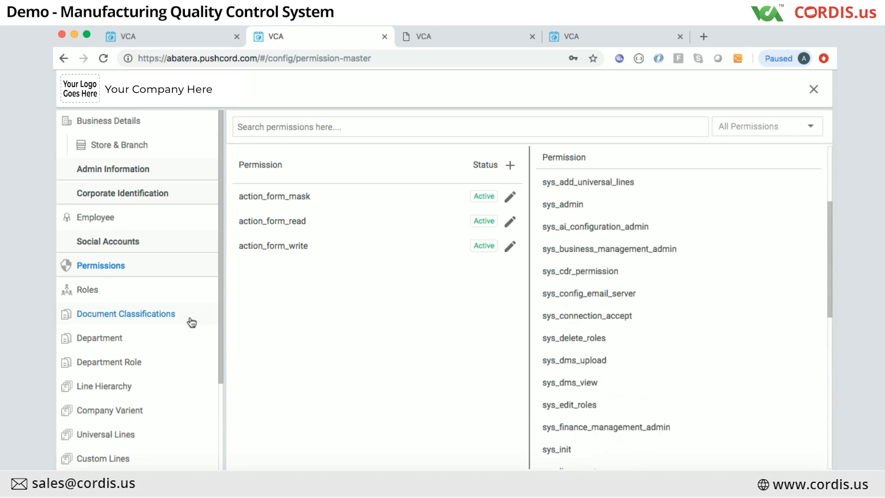
pyautogui.click(105, 226)
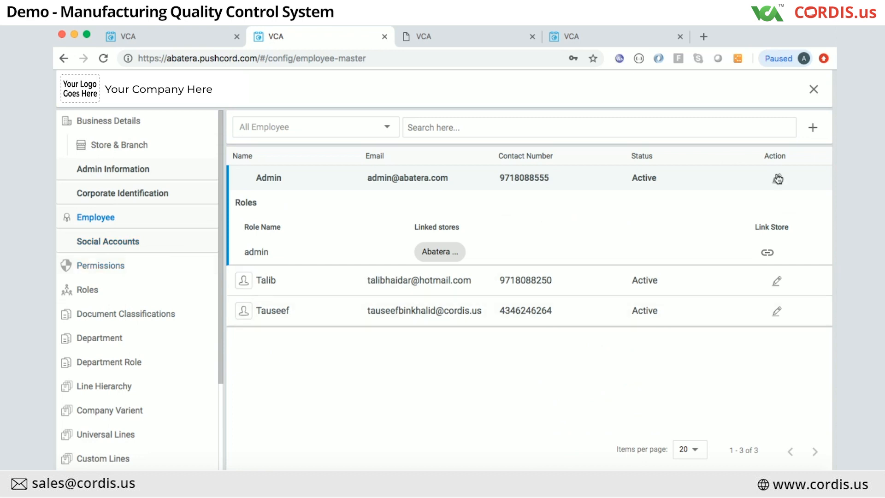
pyautogui.click(776, 281)
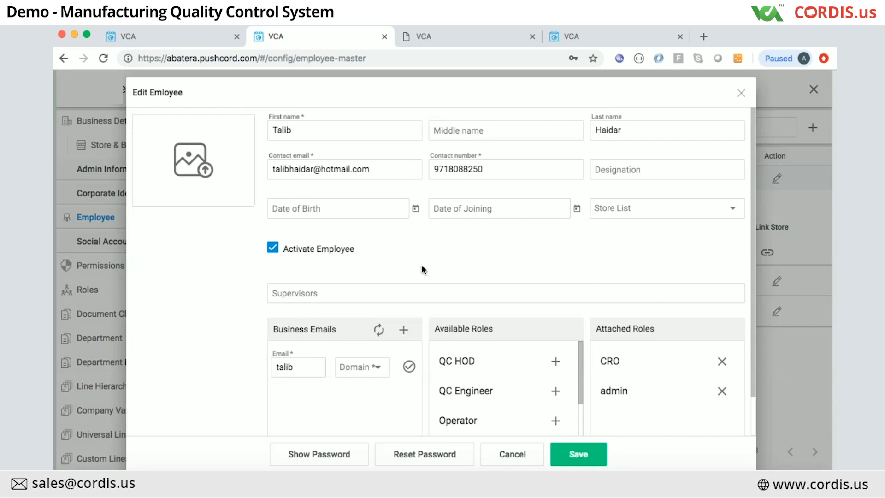
pyautogui.scroll(-2, 419, 267)
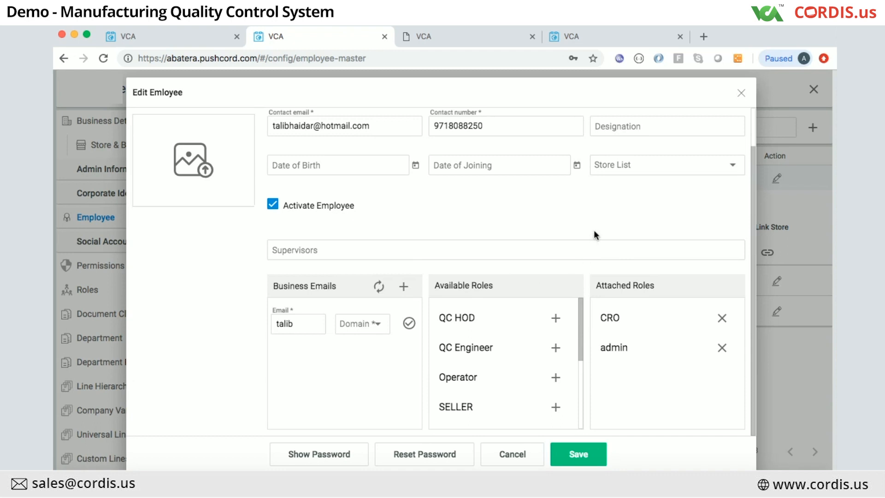
pyautogui.scroll(1, 594, 231)
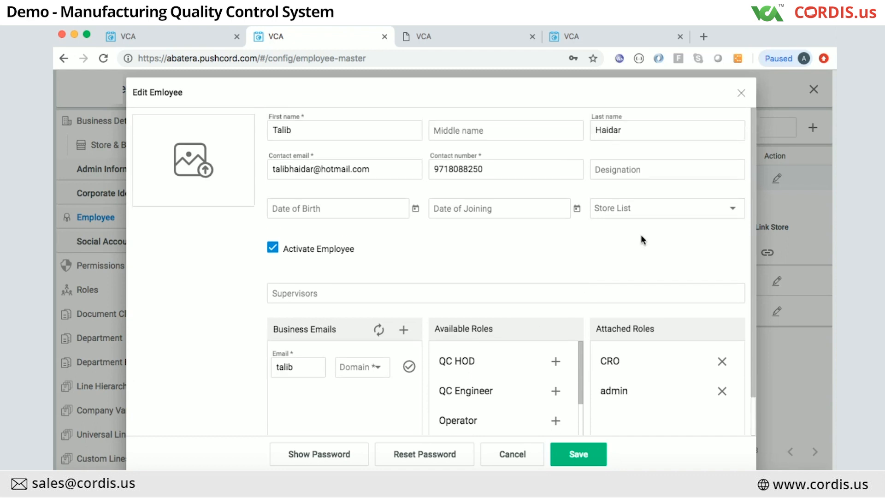
pyautogui.click(688, 217)
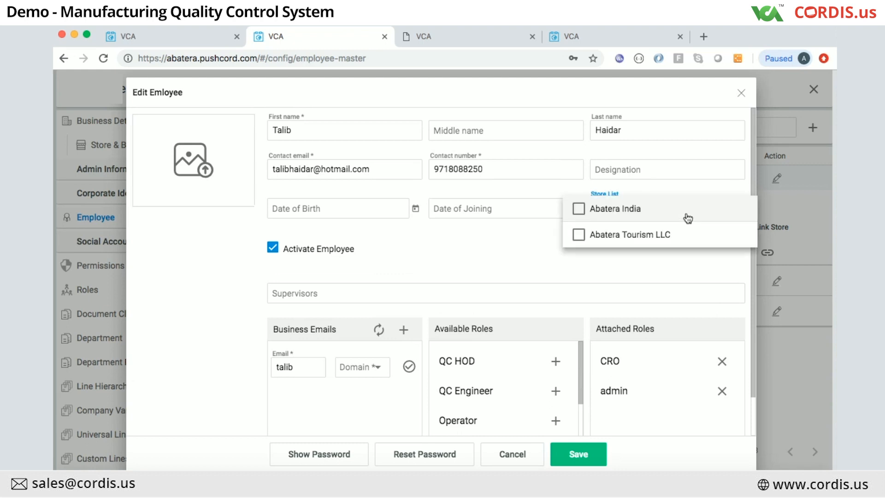
pyautogui.click(659, 256)
pyautogui.click(742, 94)
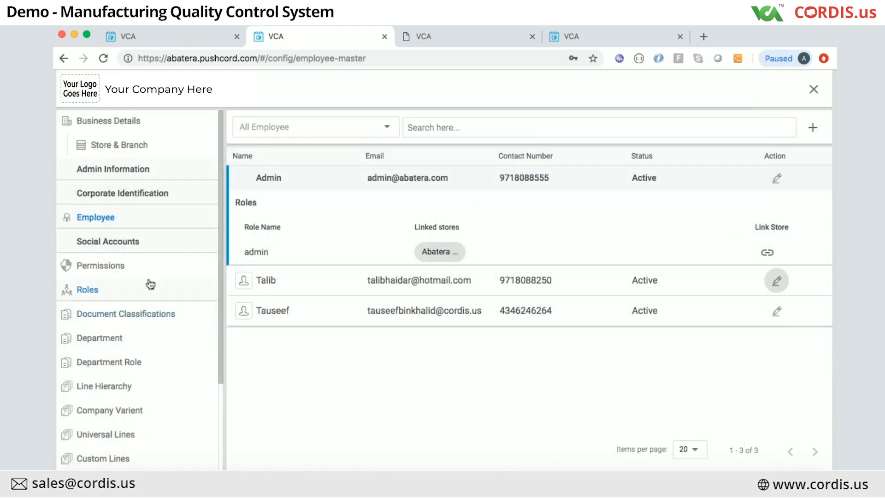
pyautogui.scroll(-3, 148, 283)
pyautogui.scroll(-1, 150, 283)
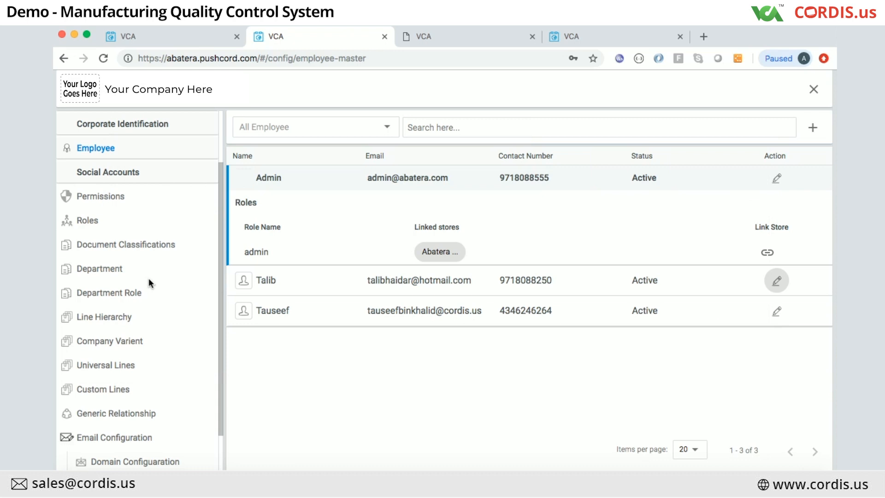
pyautogui.scroll(1, 148, 282)
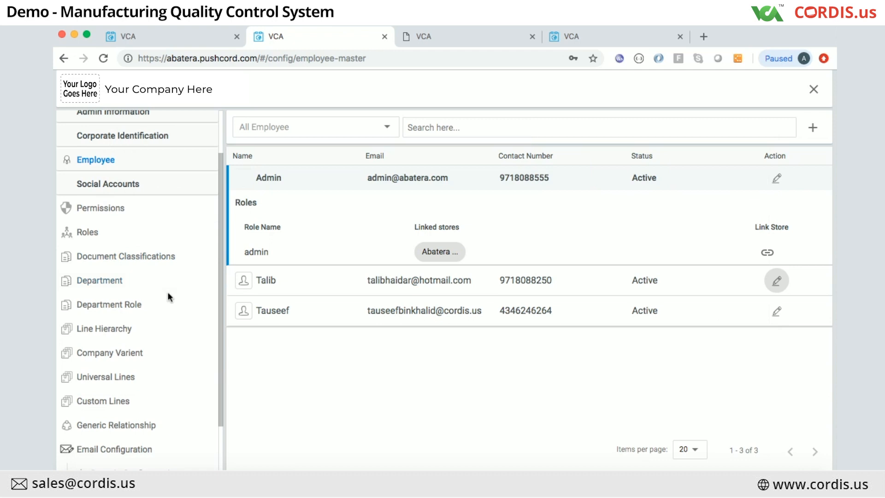
pyautogui.scroll(2, 169, 296)
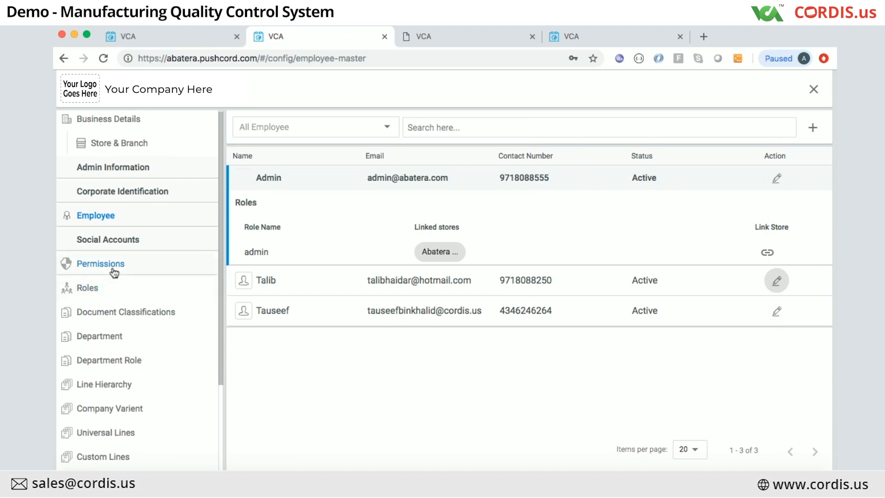
# Step: Trial-map action_form_write, sys_add_doc_classfcn and sys_add_generic_relationship to the Engineer role, then cancel the edits
pyautogui.click(117, 291)
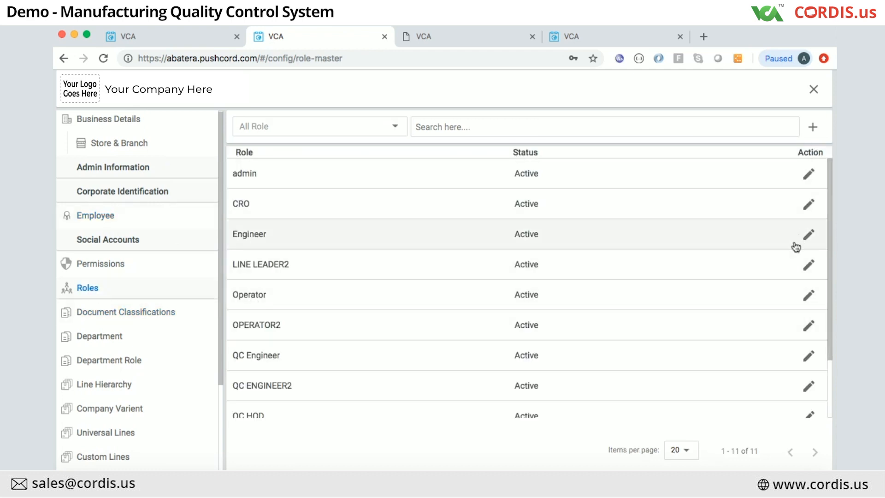
pyautogui.click(808, 234)
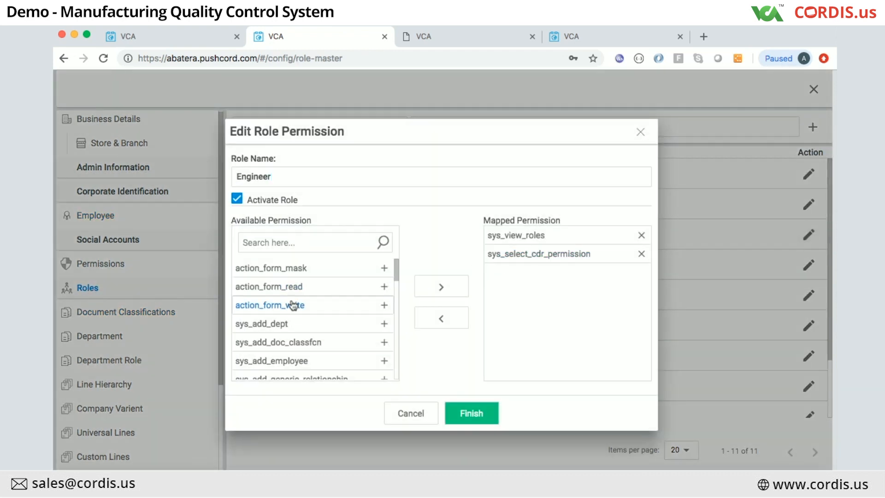
pyautogui.click(384, 305)
pyautogui.click(385, 324)
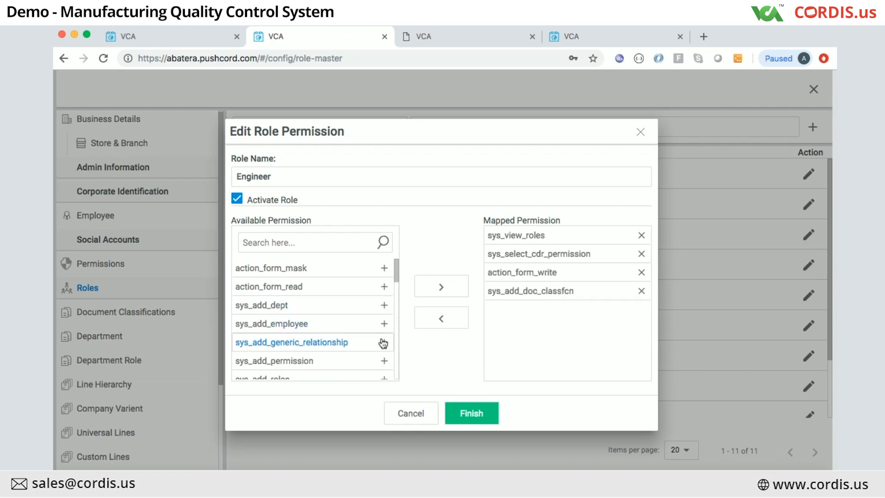
pyautogui.click(383, 343)
pyautogui.click(640, 310)
pyautogui.click(641, 295)
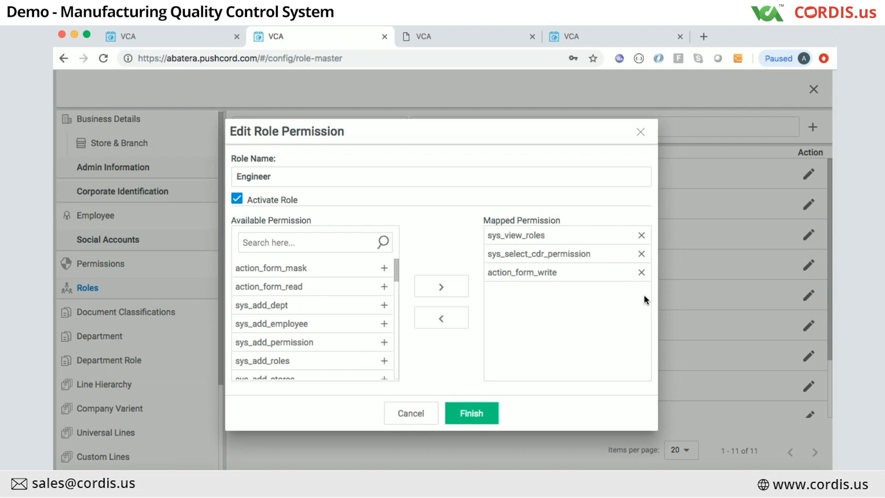
pyautogui.click(408, 415)
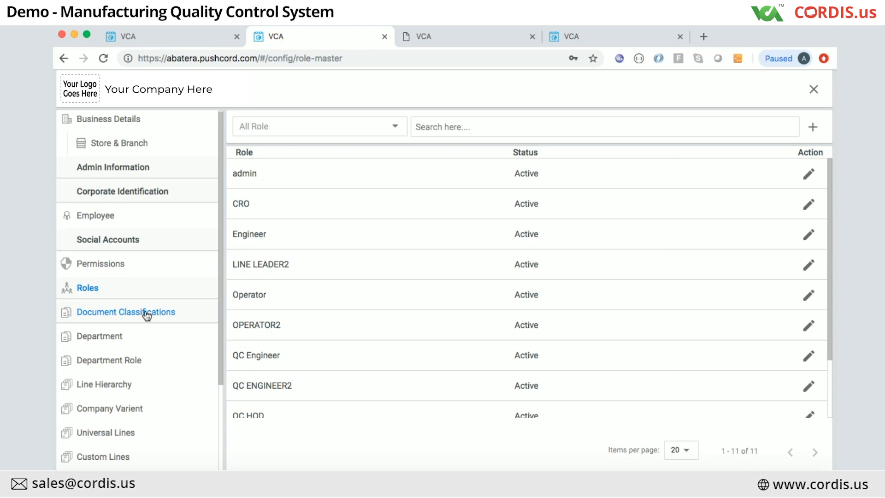
# Step: Show the Permissions page and scroll through its action_form and system permissions
pyautogui.click(114, 265)
pyautogui.scroll(-6, 595, 377)
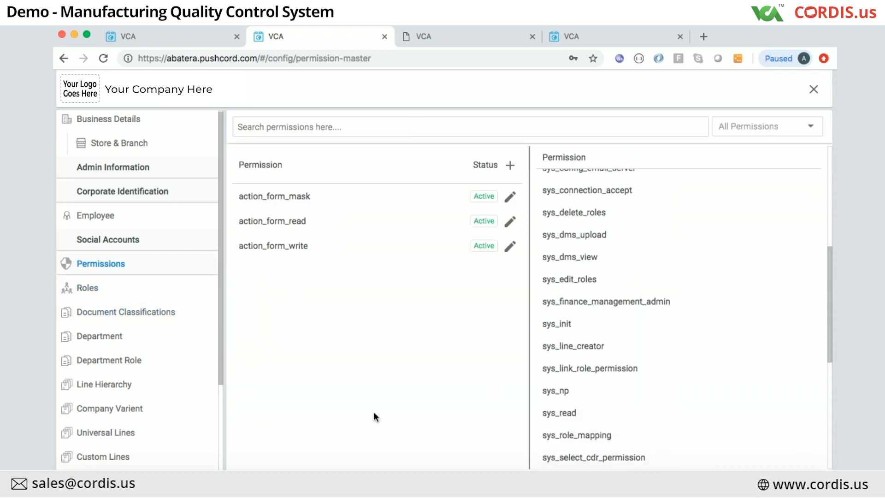
# Step: Open Document Classifications and start, then abandon, a new classification
pyautogui.click(98, 314)
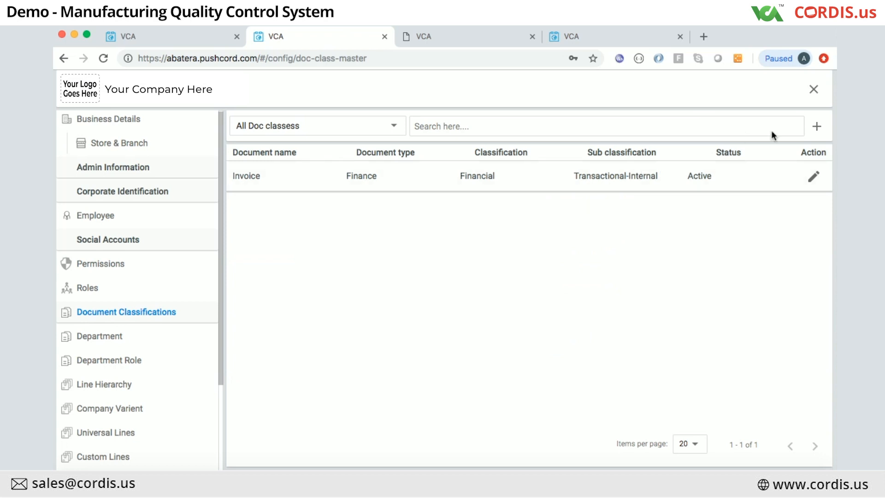
pyautogui.click(818, 126)
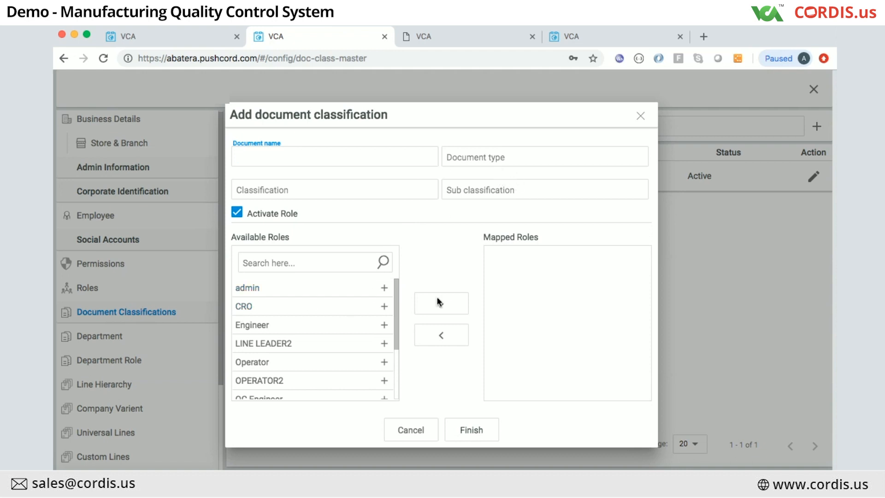
pyautogui.click(406, 429)
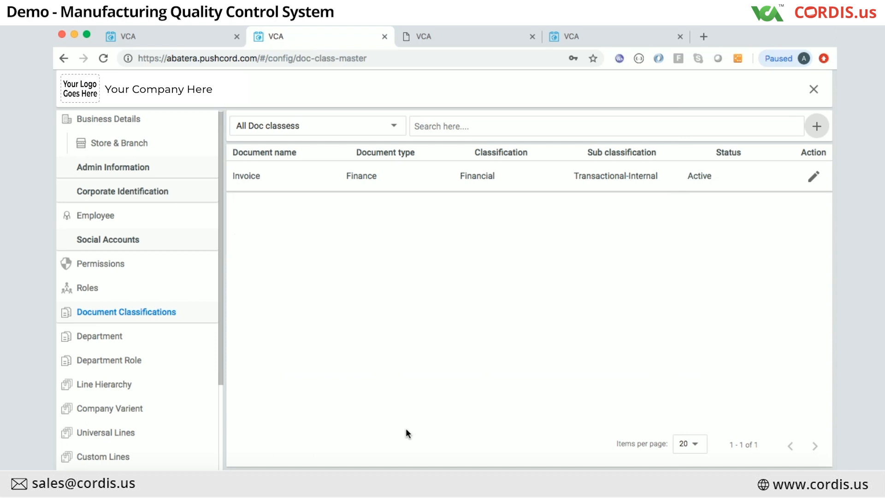
# Step: Inspect the Invoice classification's available roles and close it without saving
pyautogui.click(814, 177)
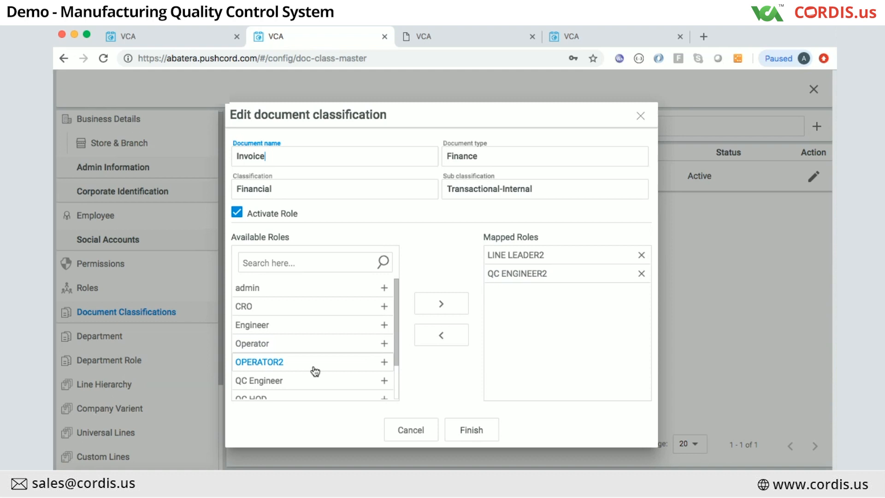
pyautogui.scroll(-2, 315, 372)
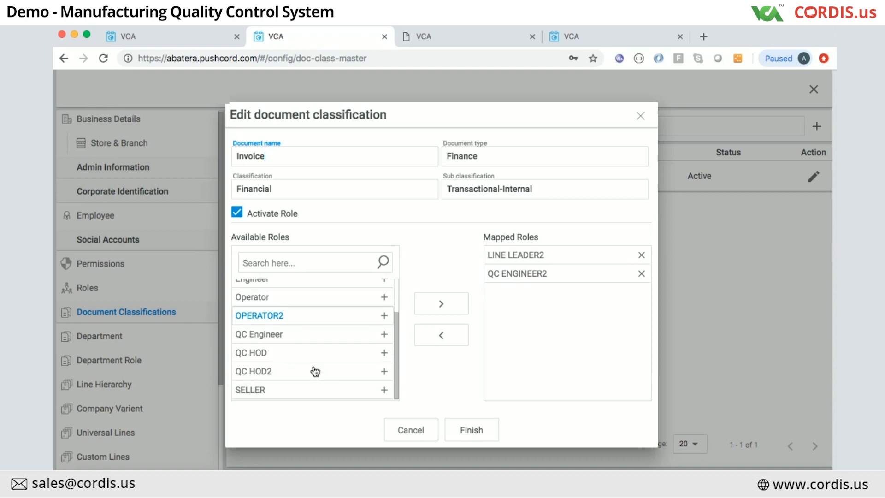
pyautogui.click(641, 116)
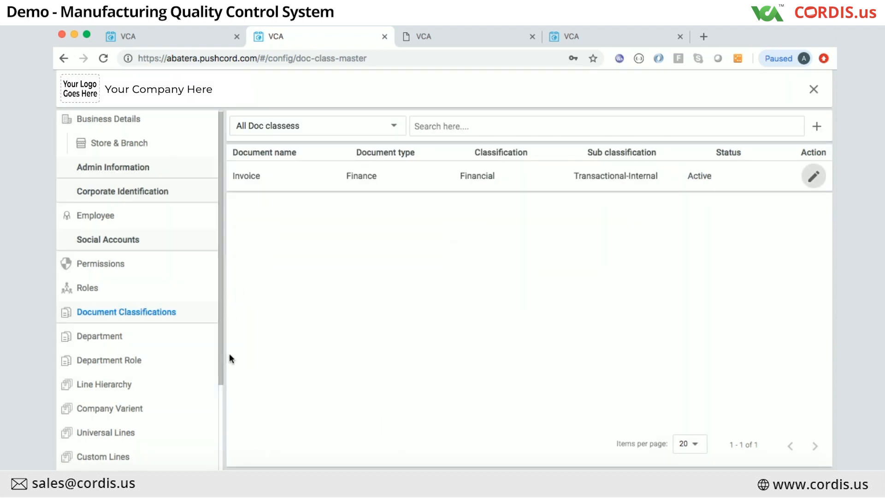
pyautogui.scroll(-3, 139, 418)
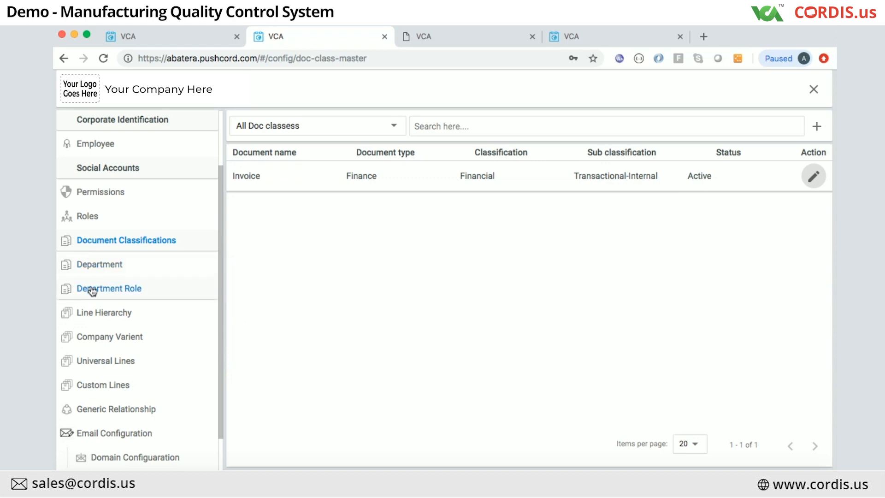
pyautogui.scroll(1, 92, 288)
# Step: Return to the Roles list showing all 11 active roles, from admin to QC HOD
pyautogui.click(69, 231)
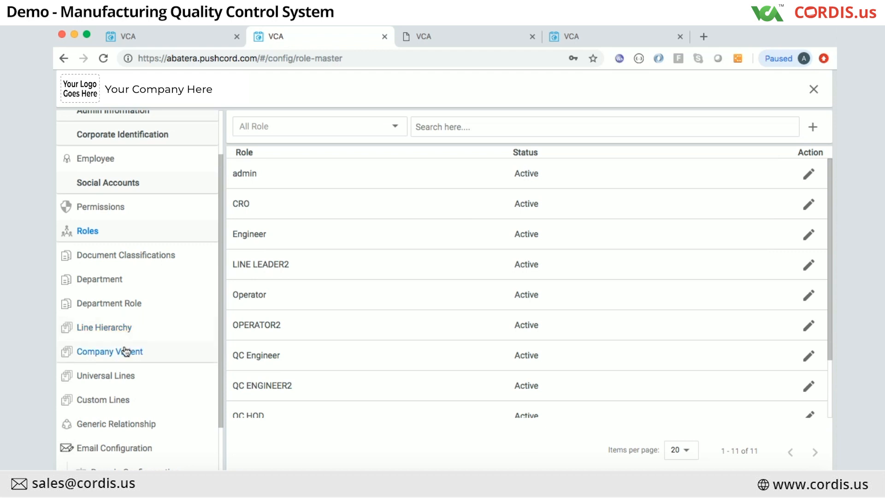
# Step: Expand Hotel in the Line Hierarchy to reveal Suits and the 1 Star to 7 Star sub-lines
pyautogui.click(120, 330)
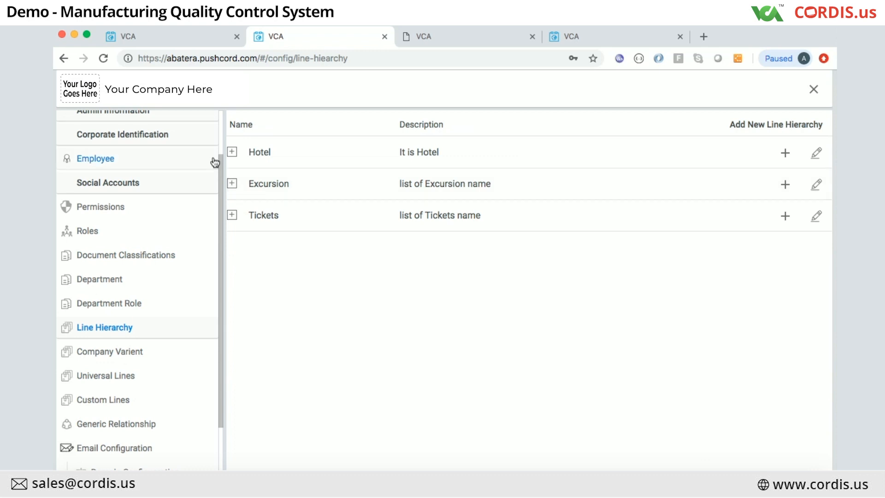
pyautogui.click(232, 152)
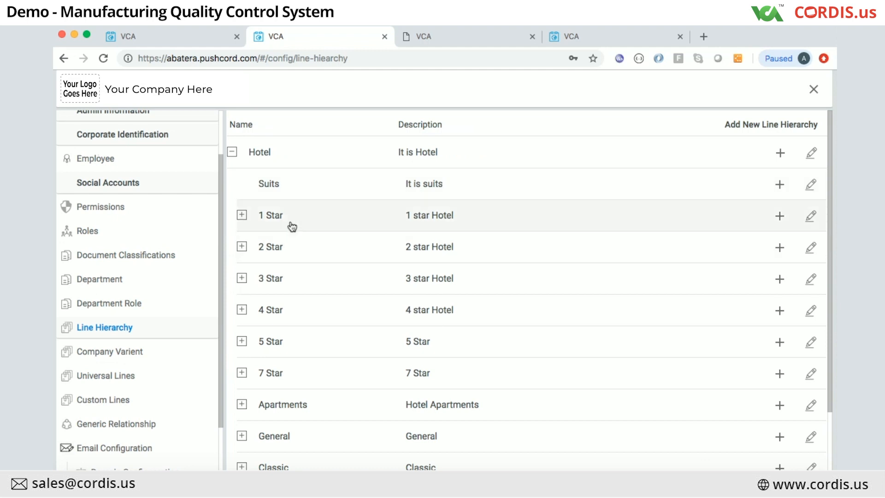
# Step: Browse the Company Variant hotels such as CITYMAX BUR DUBAI and HOTEL COMFORT INN
pyautogui.click(129, 355)
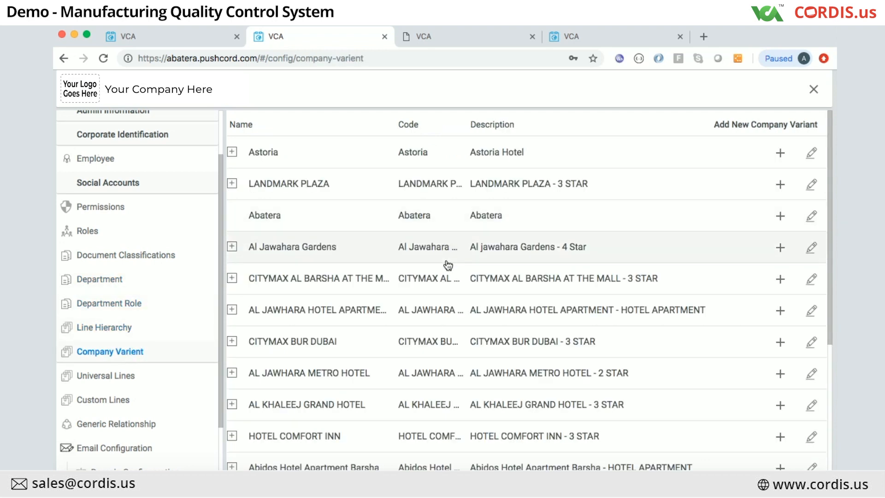
pyautogui.scroll(-4, 445, 277)
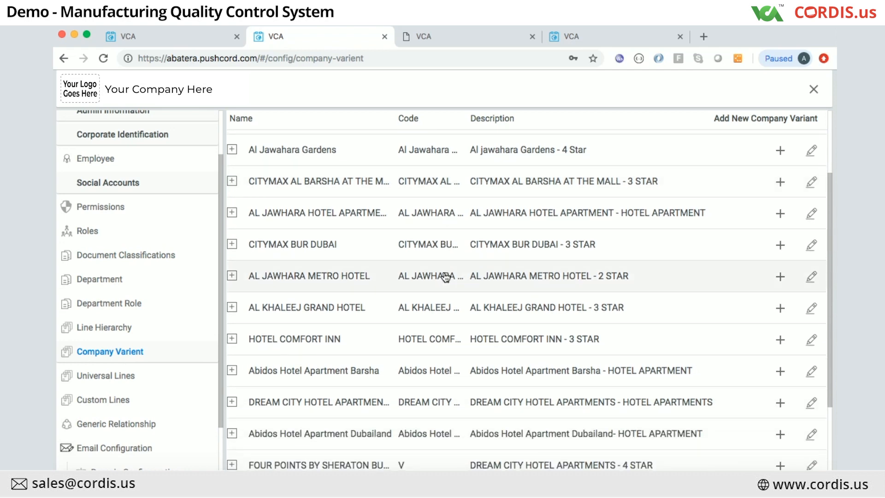
pyautogui.scroll(-3, 445, 277)
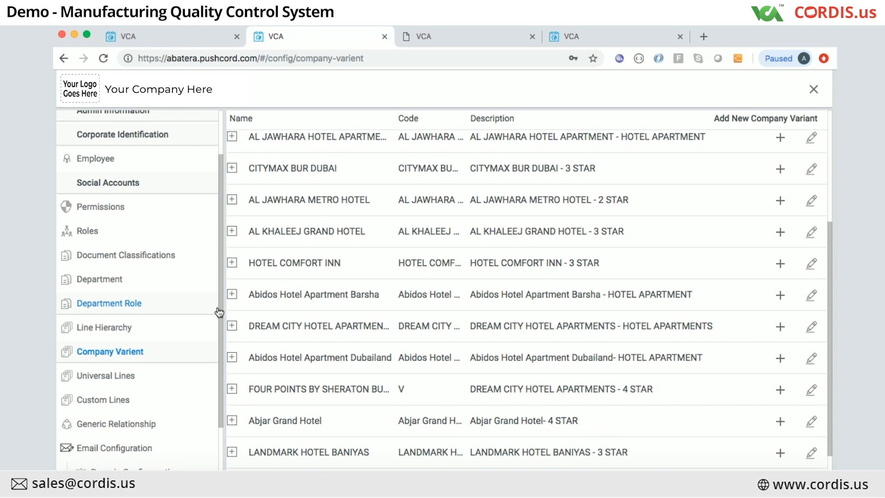
# Step: Show the Universal Lines page with SERVICE lines like Ski Dubai Express tickets and Global village SIC
pyautogui.click(126, 377)
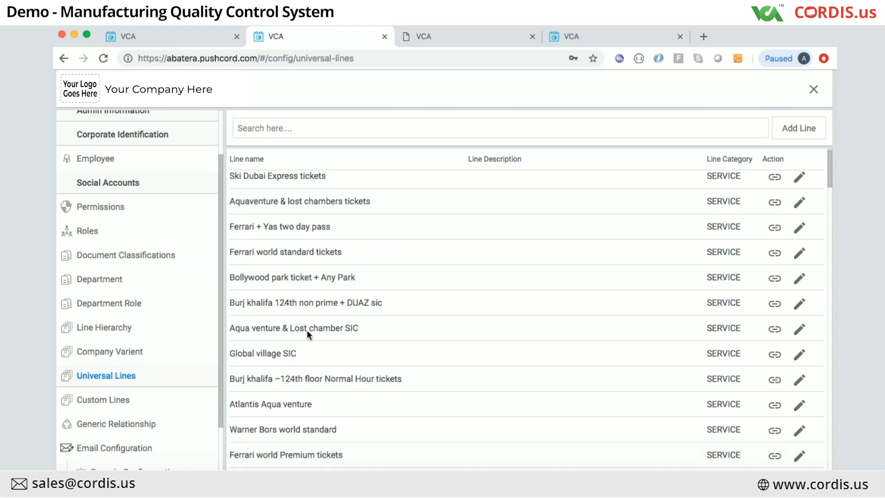
pyautogui.scroll(-2, 307, 332)
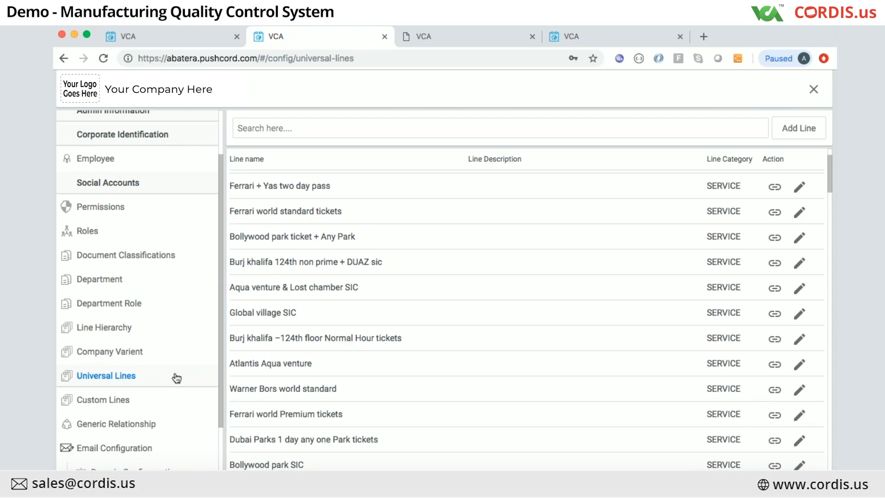
# Step: Show the Custom Lines page listing 108 active BUYER lines, including Burj Khalifa and Dolphinarium
pyautogui.click(126, 400)
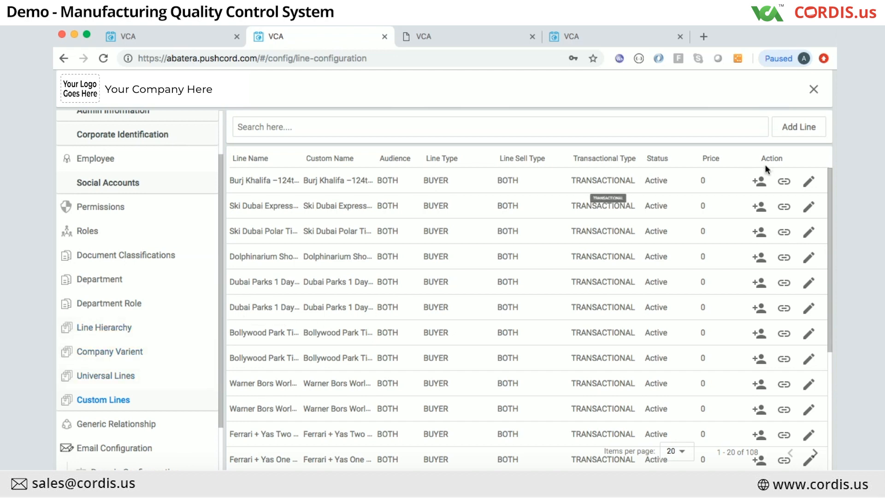
pyautogui.click(810, 183)
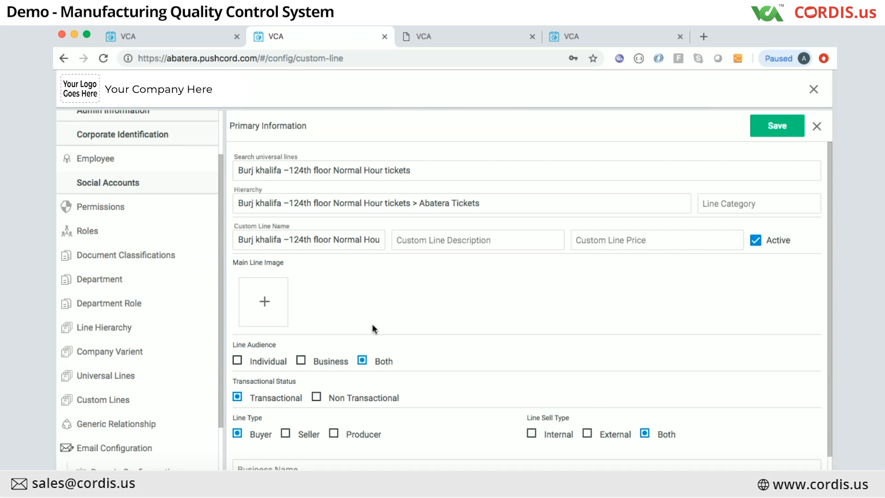
pyautogui.scroll(-2, 372, 325)
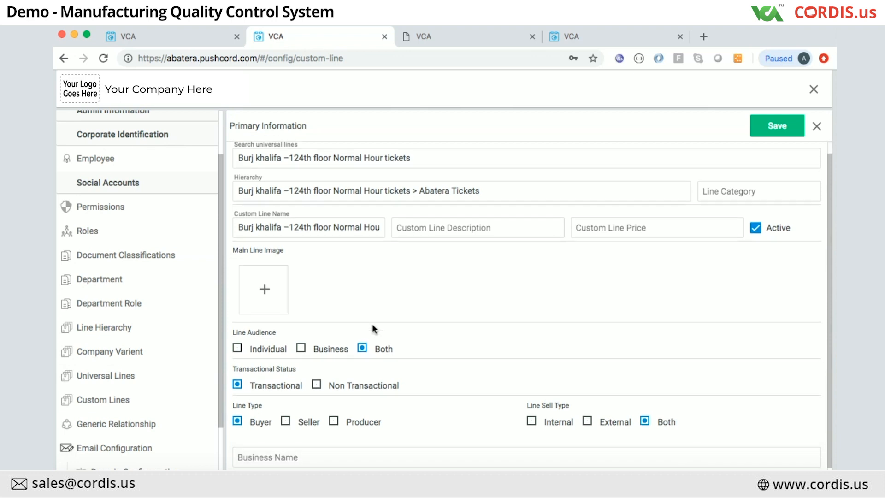
pyautogui.scroll(-1, 373, 329)
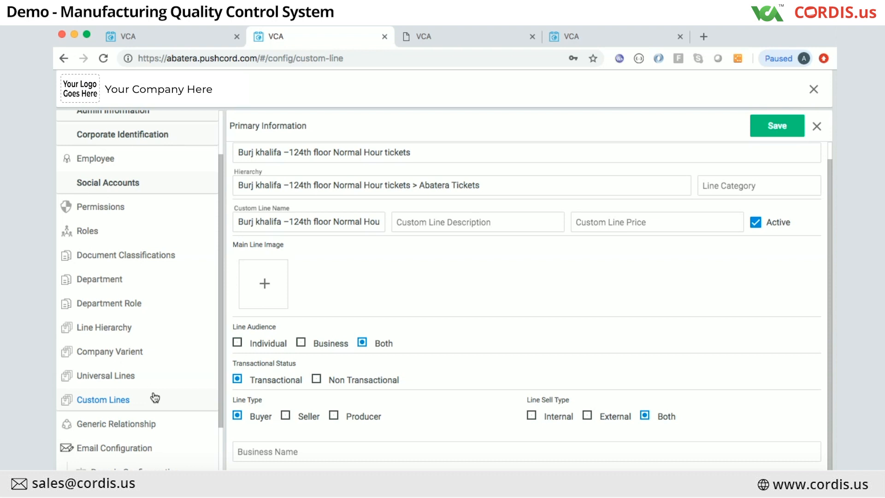
# Step: Open the Generic Relationship page listing Seller, Buyer and Principal relationships
pyautogui.click(118, 425)
pyautogui.moveTo(332, 255)
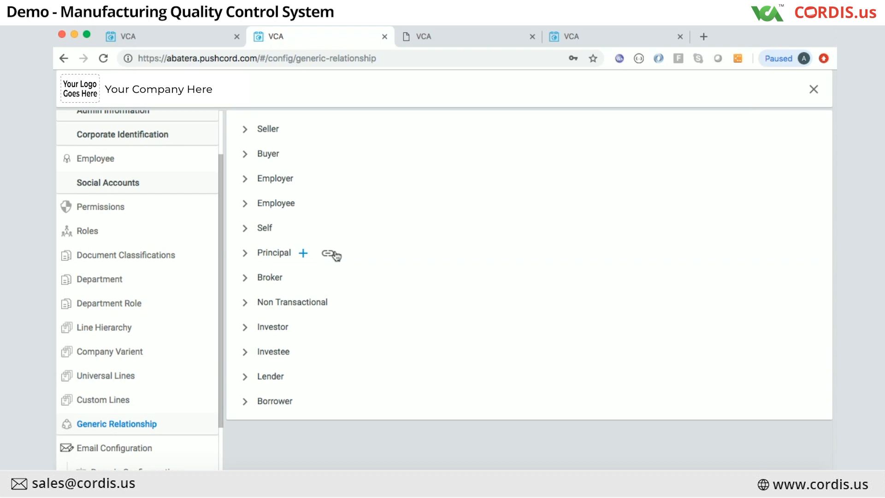
pyautogui.moveTo(282, 298)
pyautogui.moveTo(262, 156)
# Step: Expand Buyer and Seller so Whole Seller and Retailr Seller appear under Seller
pyautogui.moveTo(265, 348)
pyautogui.click(246, 156)
pyautogui.click(245, 130)
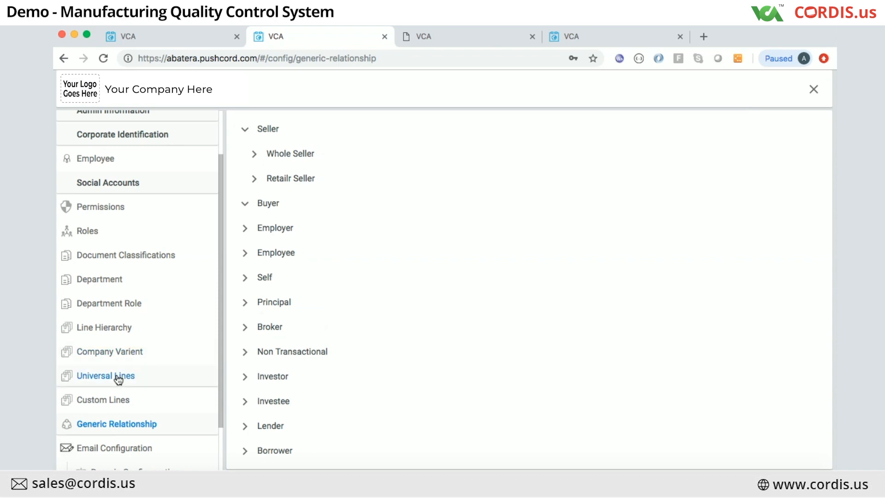
pyautogui.scroll(-3, 118, 379)
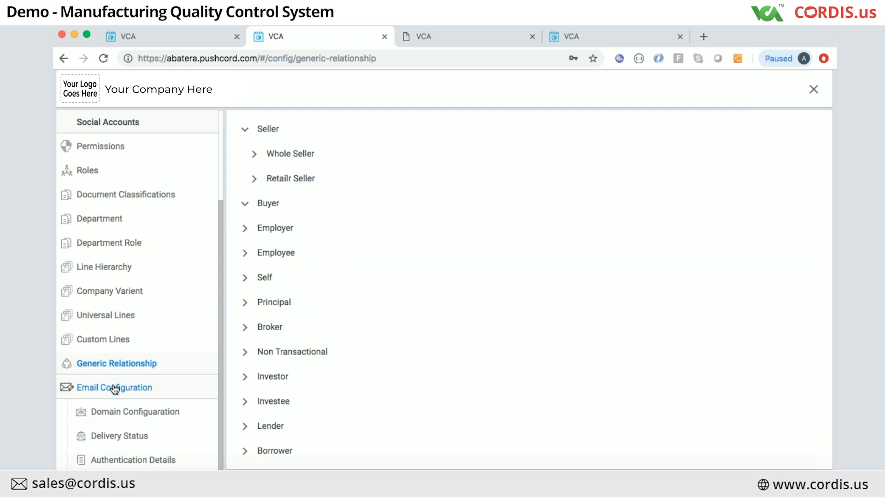
pyautogui.click(115, 389)
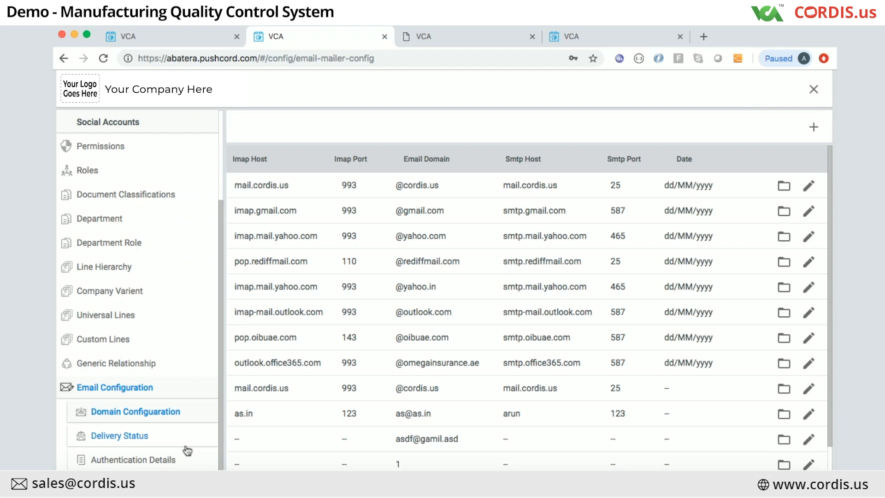
pyautogui.scroll(3, 177, 377)
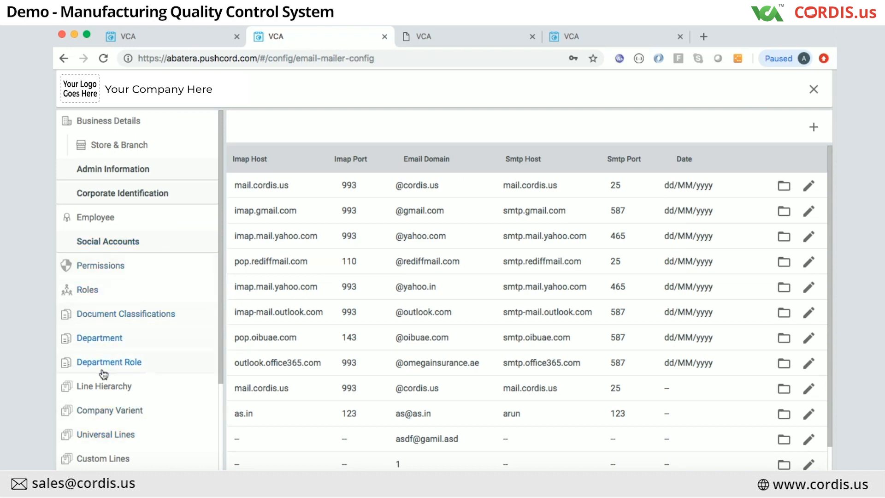
pyautogui.scroll(-3, 113, 300)
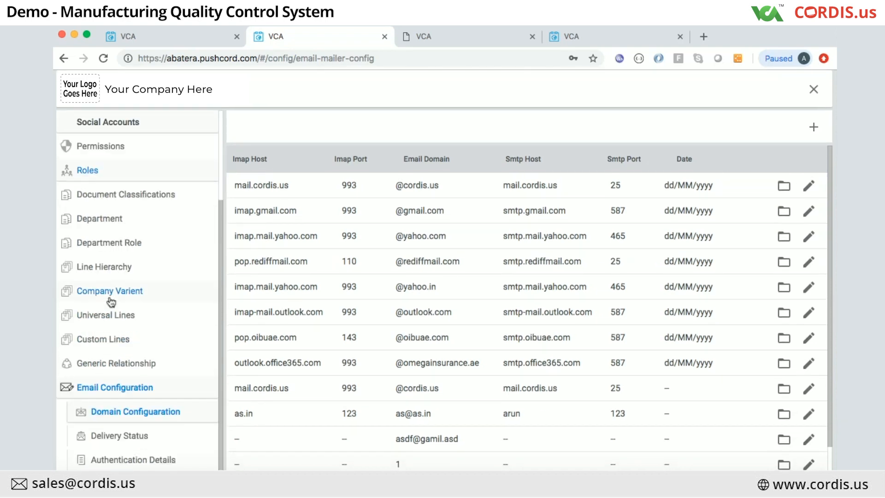
# Step: Open Universal Lines and preview the Add Line form without creating a line
pyautogui.click(97, 318)
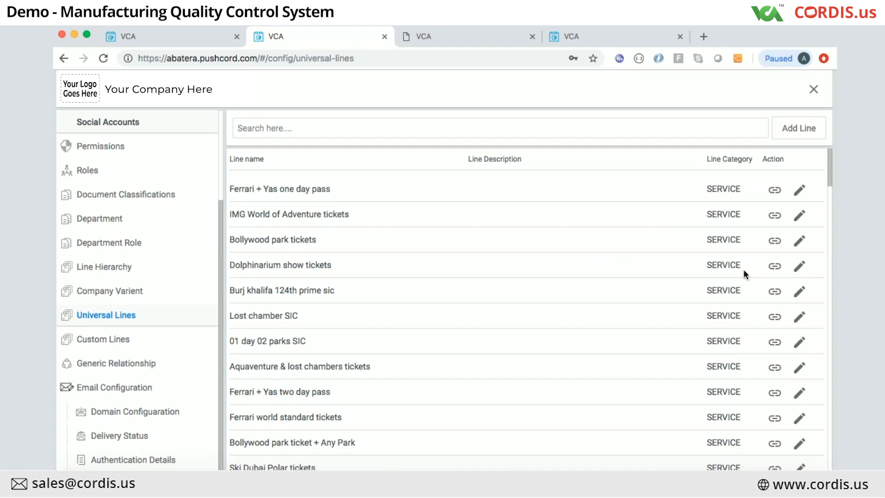
pyautogui.scroll(-10, 743, 273)
pyautogui.scroll(10, 744, 270)
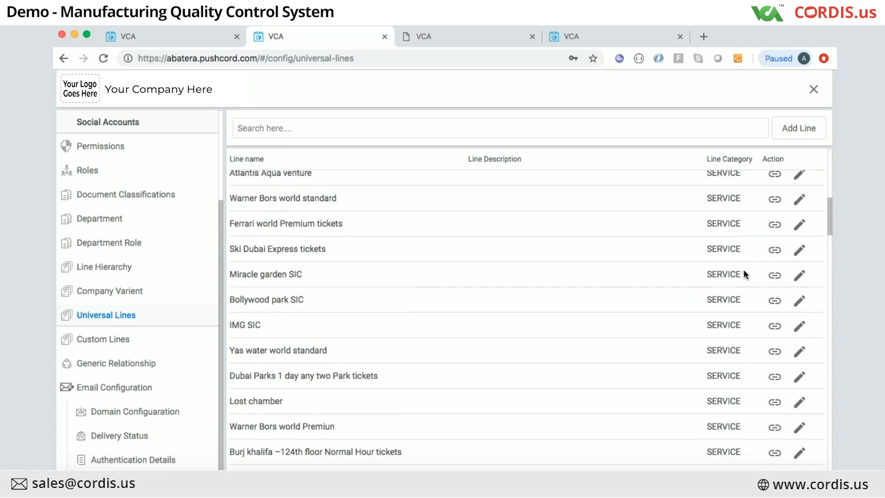
pyautogui.click(801, 134)
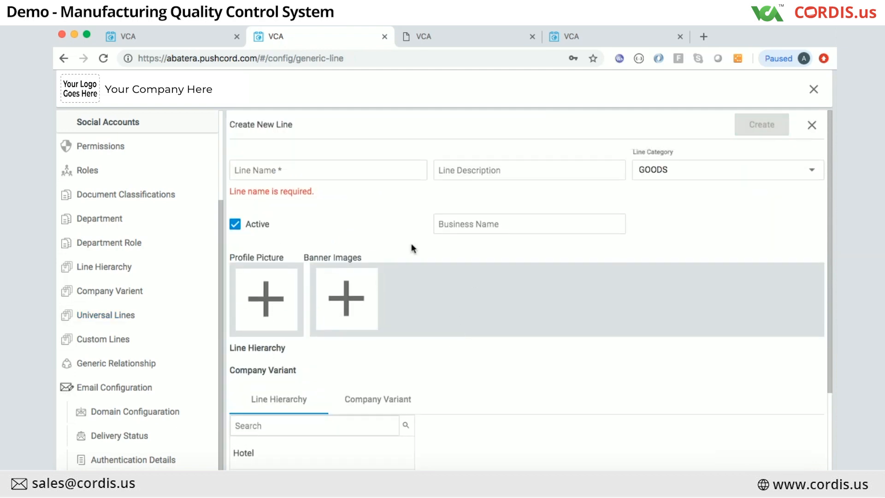
pyautogui.click(812, 125)
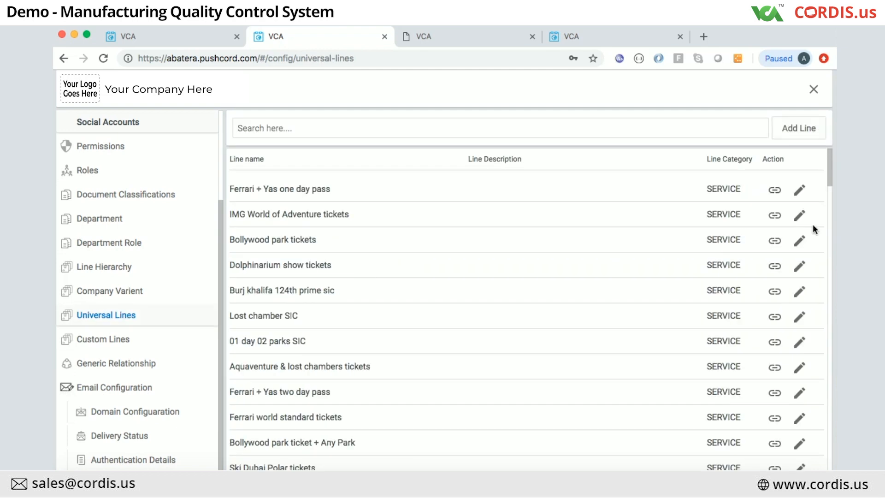
# Step: Preview the Ferrari + Yas one day pass edit form, then return to Universal Lines unedited
pyautogui.click(800, 195)
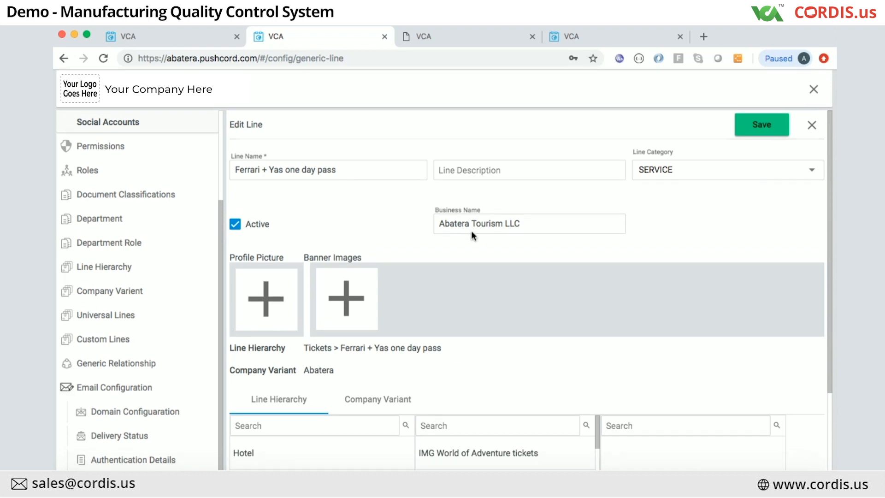
pyautogui.click(128, 317)
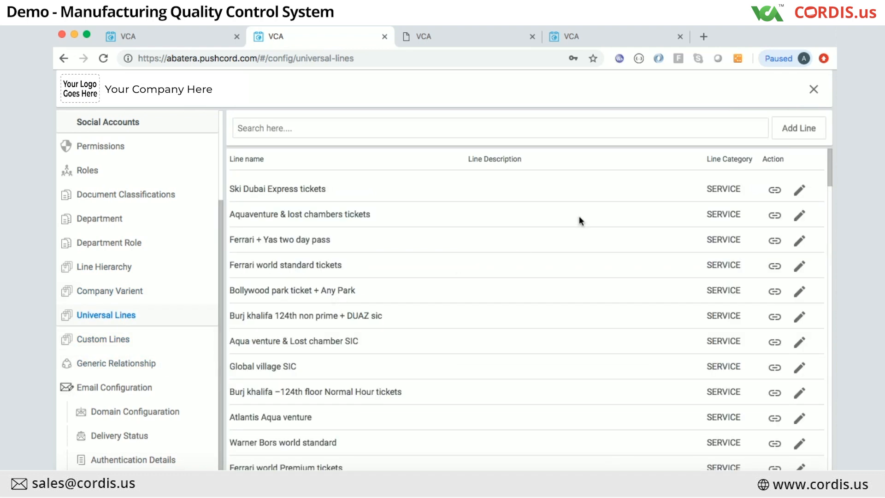
pyautogui.click(799, 189)
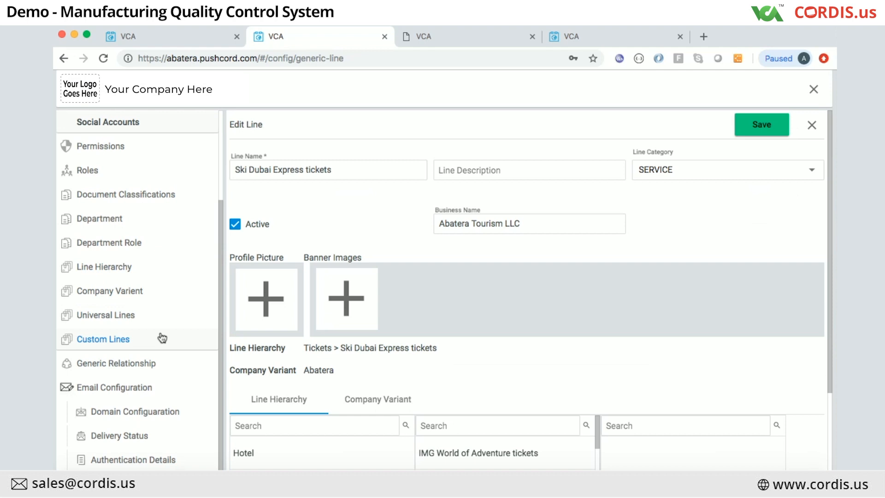
# Step: Return to the Line Hierarchy page listing Hotel, Excursion and Tickets
pyautogui.click(95, 273)
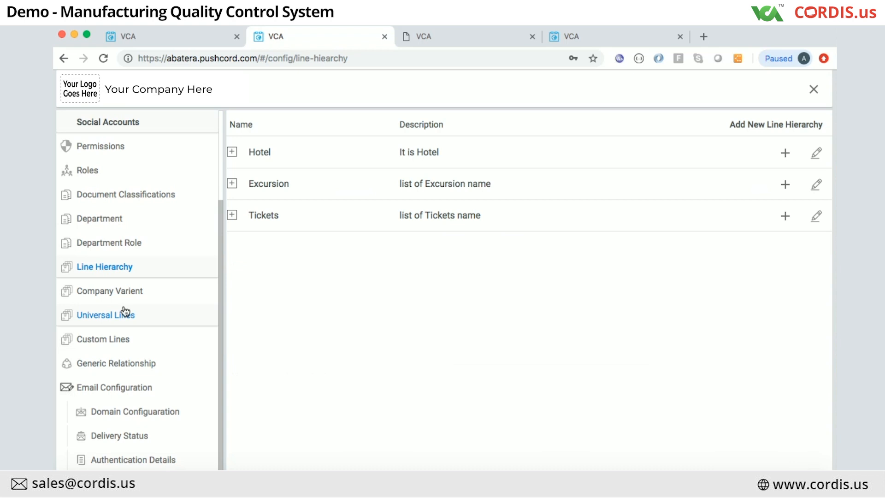
# Step: Open the Burj Khalifa custom line for editing, review its configuration, then close it to return home
pyautogui.click(119, 339)
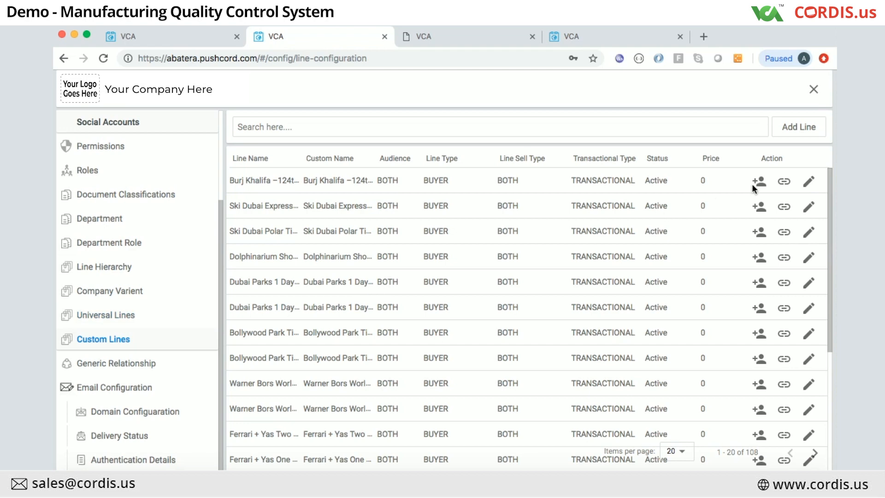
pyautogui.click(808, 183)
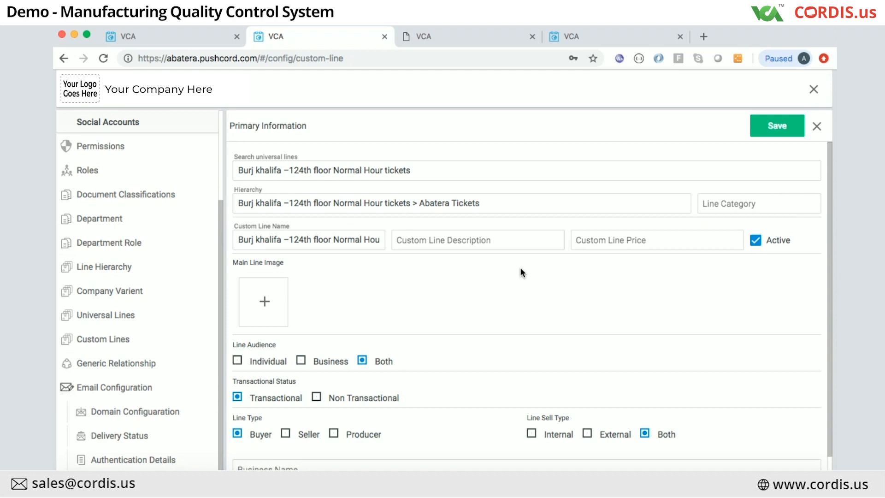
pyautogui.scroll(-1, 521, 269)
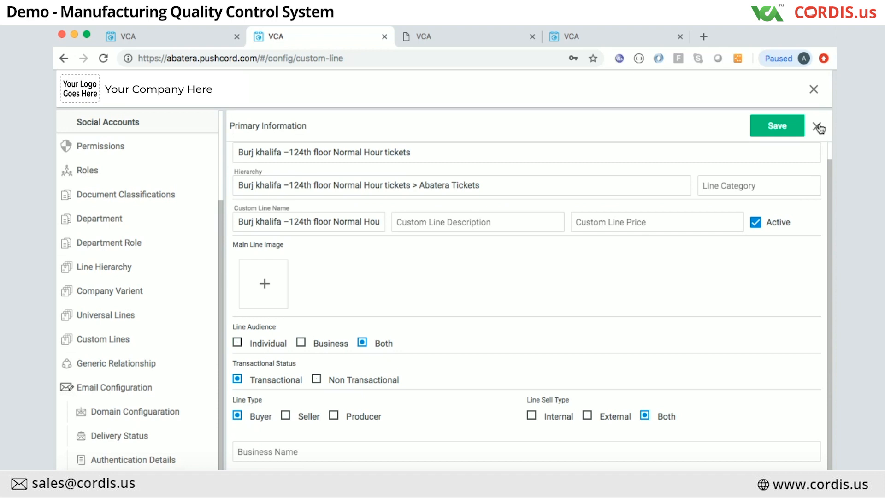
pyautogui.click(814, 90)
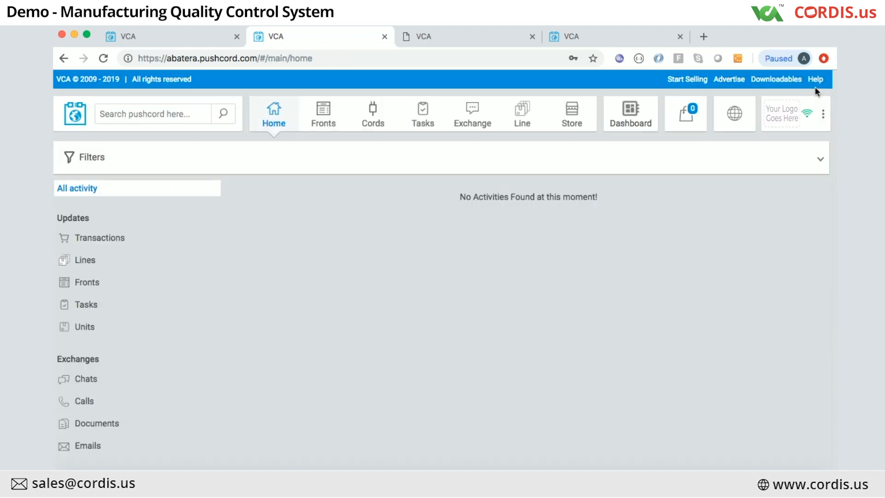
# Step: Go to Ai Configuration from the account options menu next to the logo
pyautogui.click(825, 115)
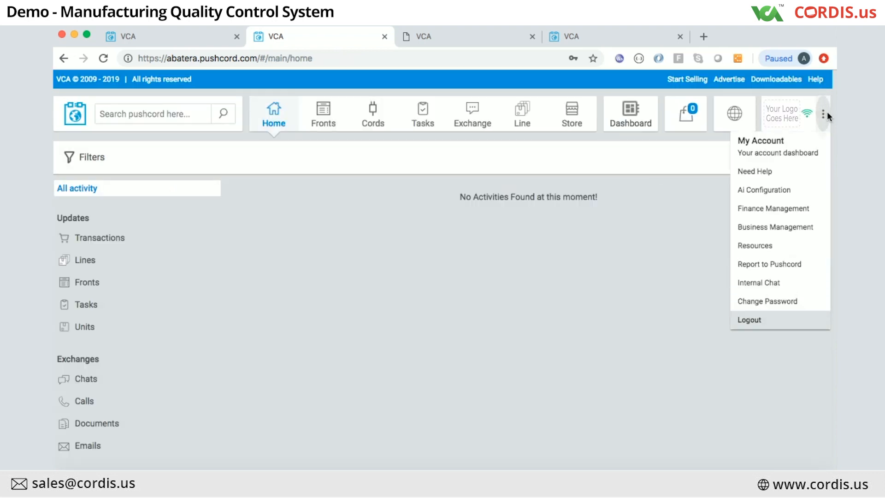
pyautogui.click(762, 190)
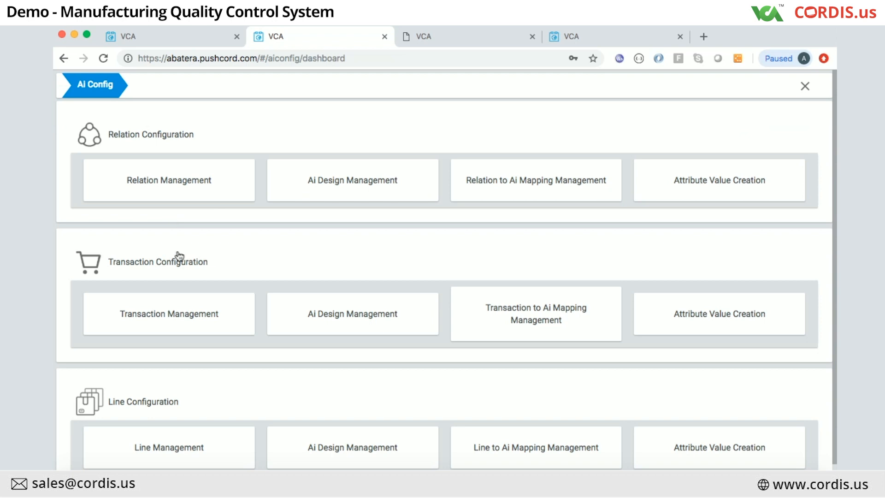
# Step: Browse the Ai Config dashboard and open Ai Design Management under Transaction Configuration
pyautogui.scroll(-1, 180, 256)
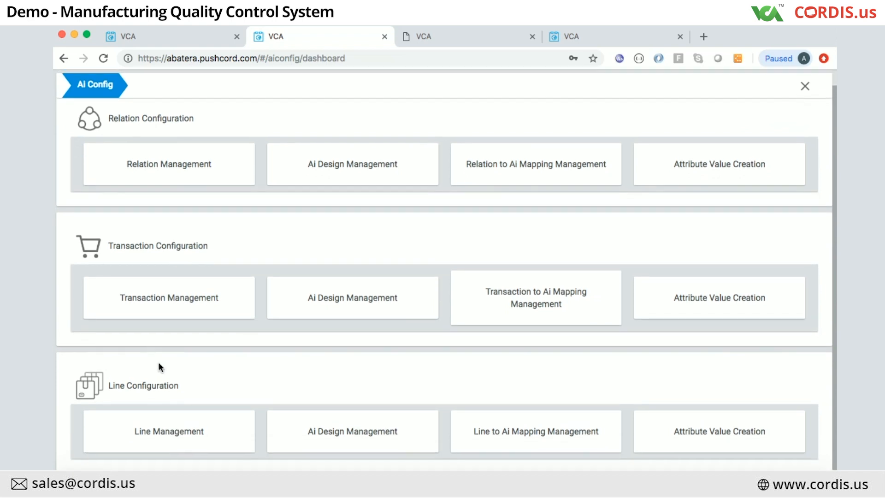
pyautogui.scroll(1, 165, 209)
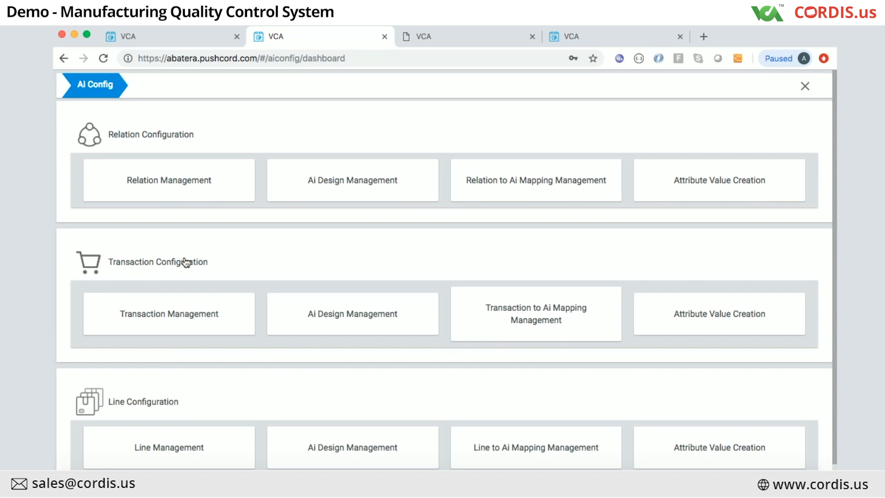
pyautogui.scroll(-1, 149, 405)
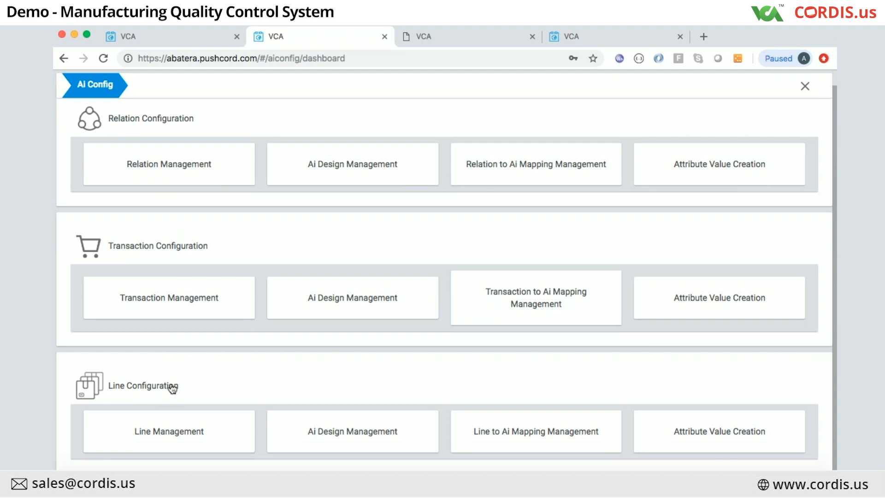
pyautogui.scroll(-1, 172, 389)
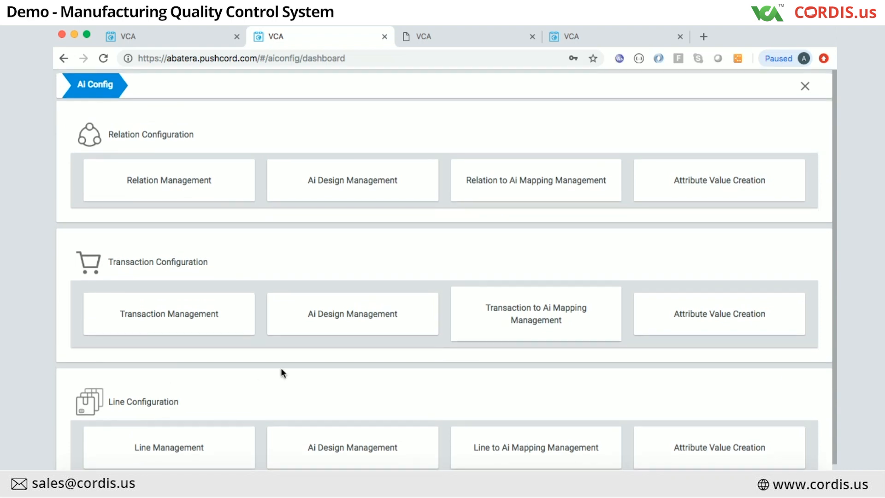
pyautogui.scroll(1, 282, 373)
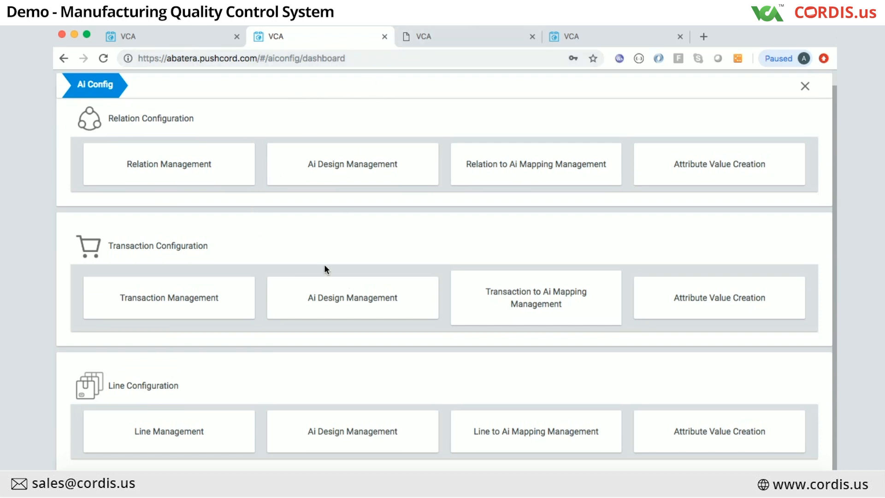
pyautogui.click(349, 302)
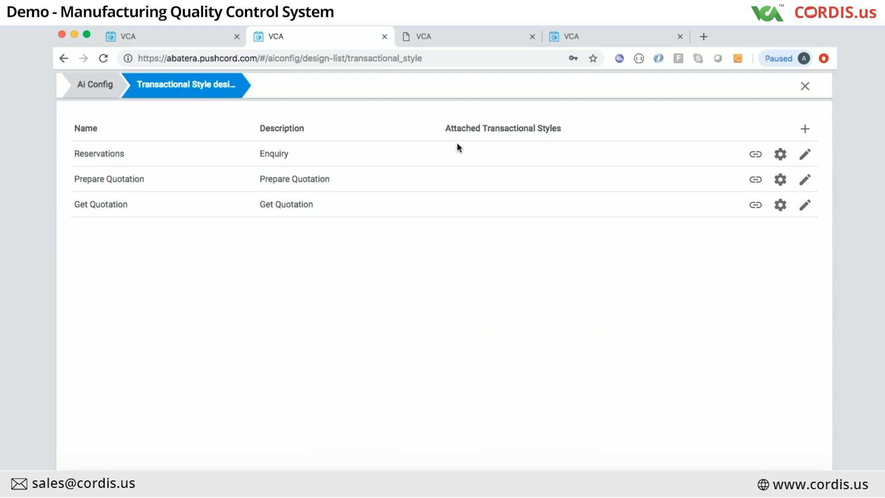
# Step: Start a new AI design from the Transactional Style design list
pyautogui.click(802, 128)
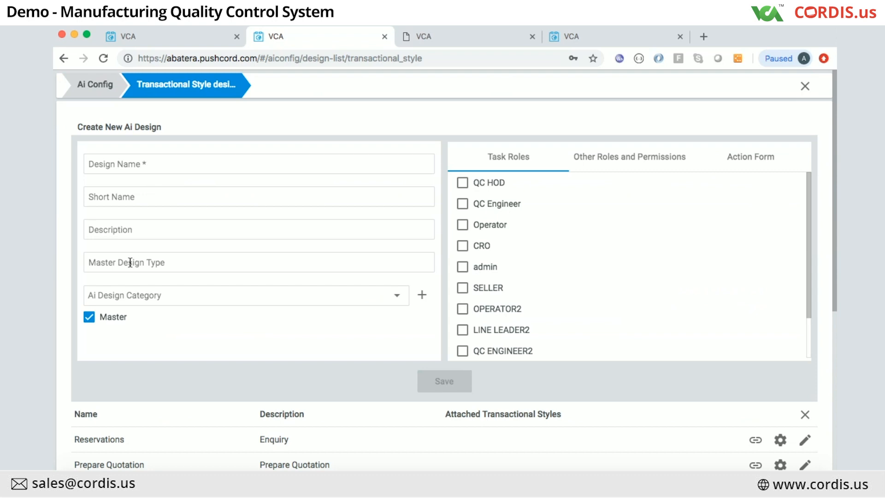
pyautogui.scroll(-1, 133, 276)
pyautogui.scroll(1, 134, 275)
# Step: Review the Ai Design Category options without choosing one, and look through the Task Roles list
pyautogui.click(399, 297)
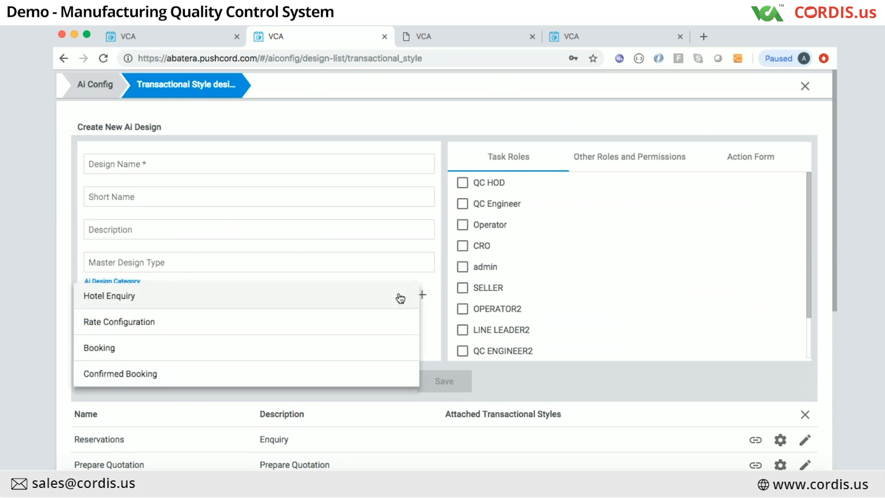
pyautogui.click(427, 320)
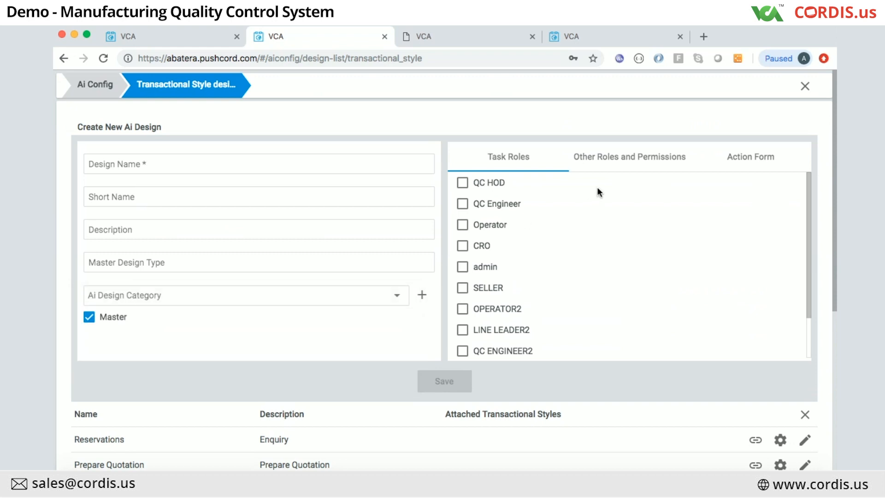
pyautogui.scroll(-2, 590, 245)
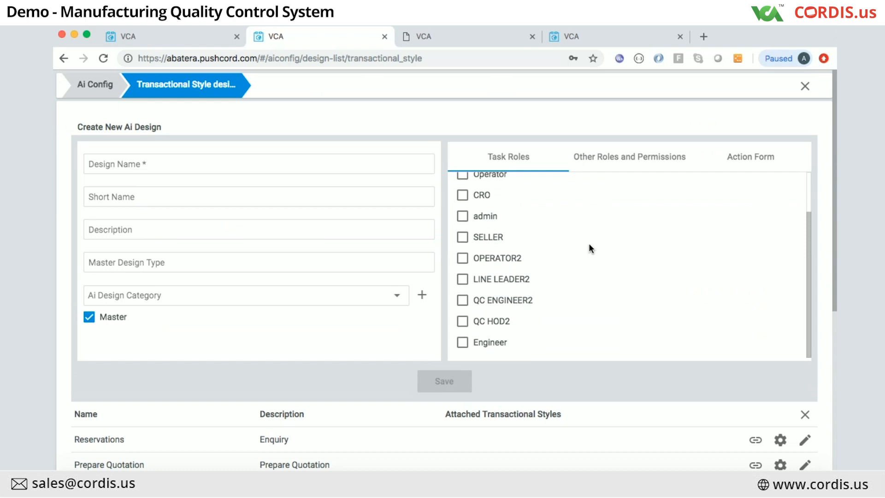
pyautogui.scroll(2, 590, 249)
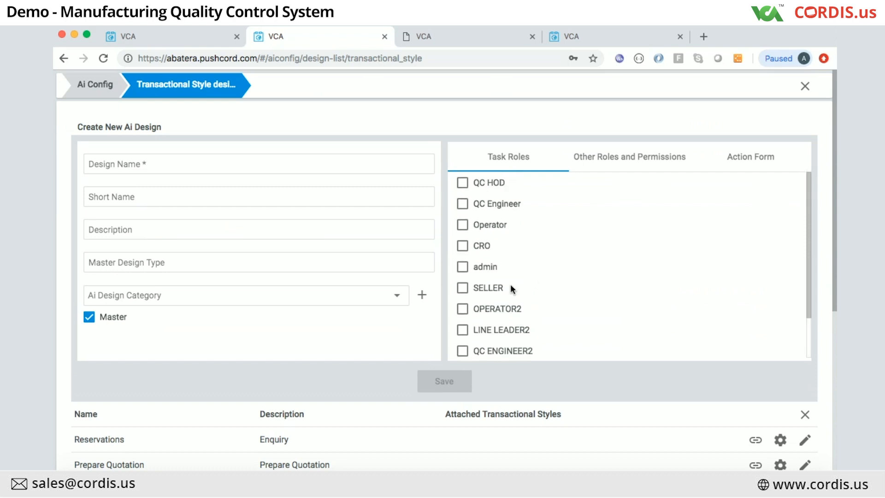
pyautogui.scroll(-2, 510, 289)
pyautogui.scroll(2, 512, 289)
# Step: View the Action Form choices, then abandon the design via the Ai Config breadcrumb
pyautogui.click(736, 158)
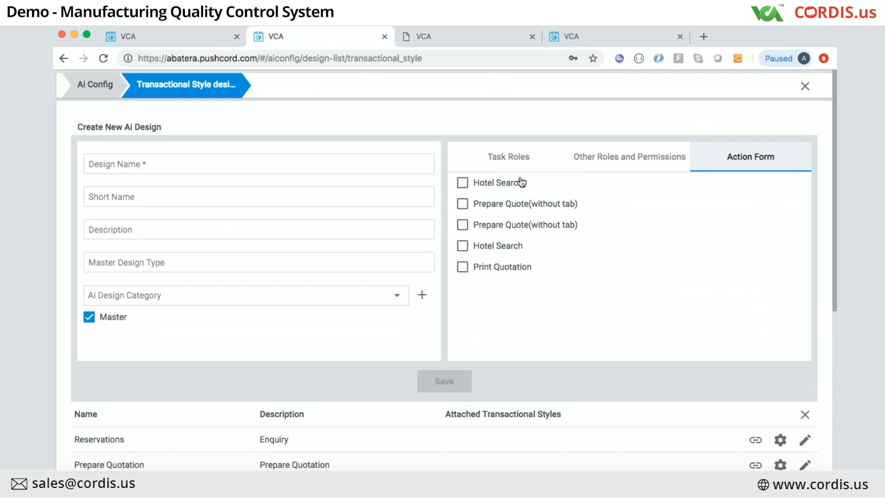
pyautogui.click(101, 88)
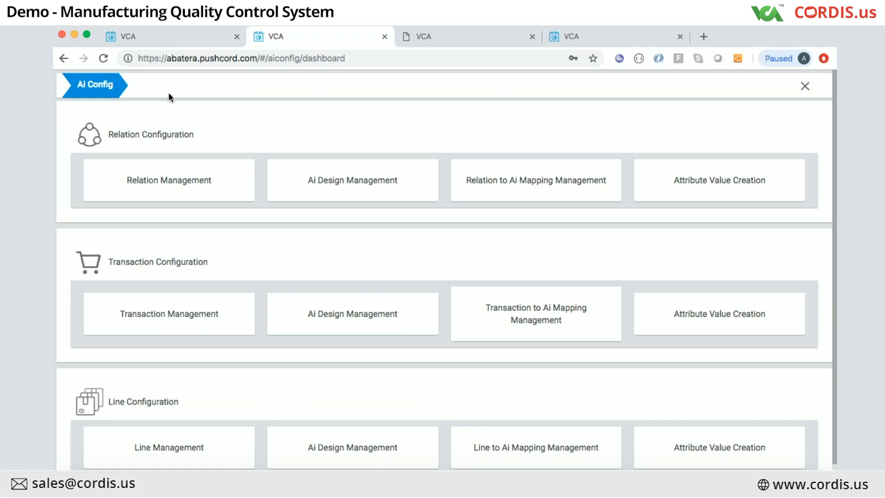
# Step: Switch to the first VCA browser tab and log out of that workspace
pyautogui.click(162, 36)
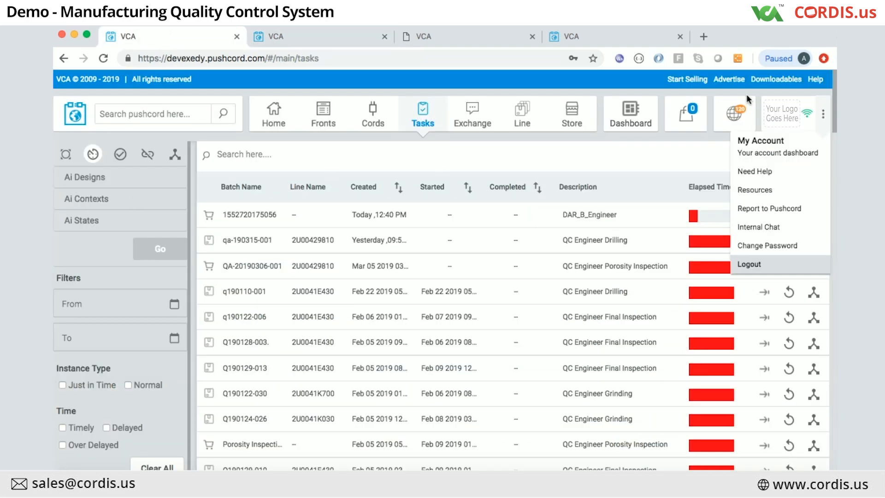
pyautogui.click(758, 264)
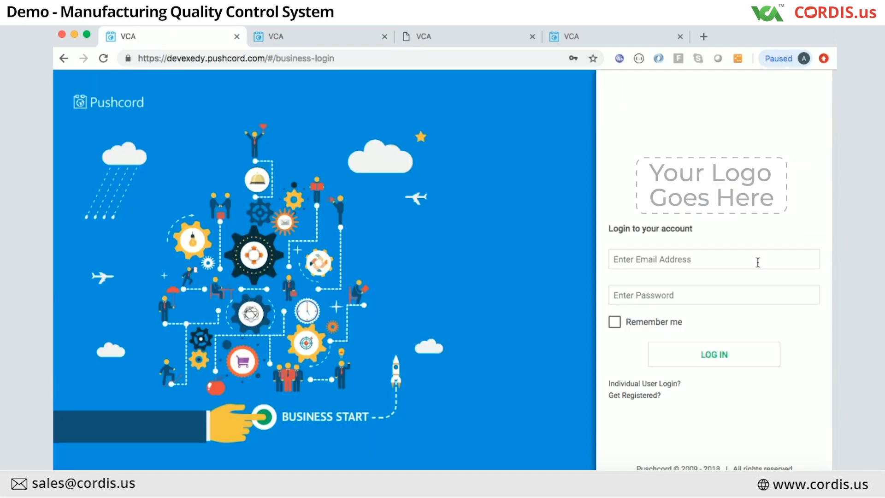
# Step: Log in to the business account with the admin email and password
pyautogui.click(663, 264)
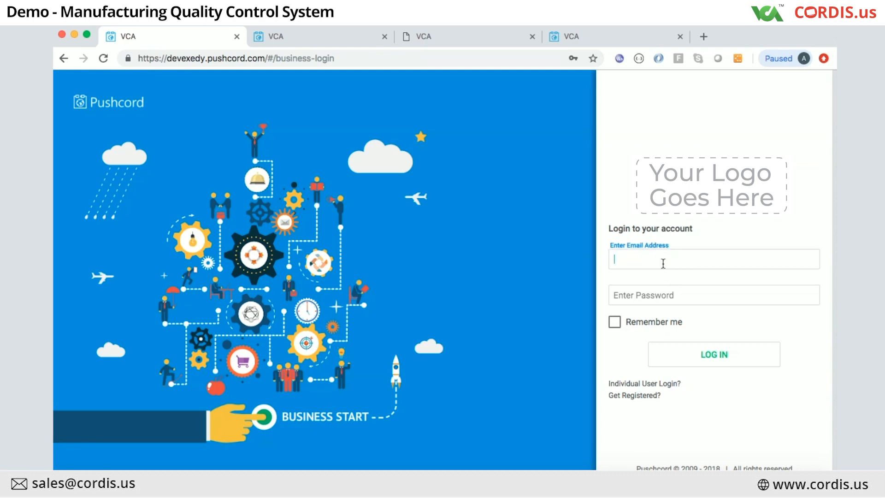
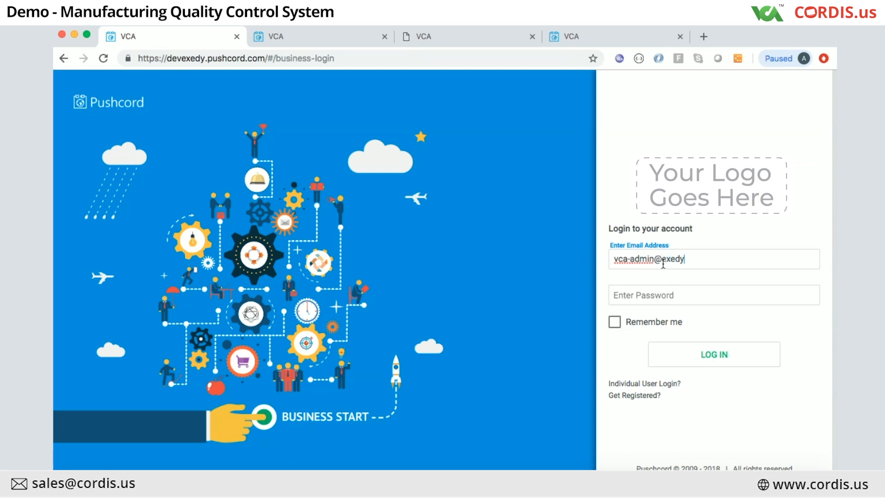
pyautogui.click(657, 296)
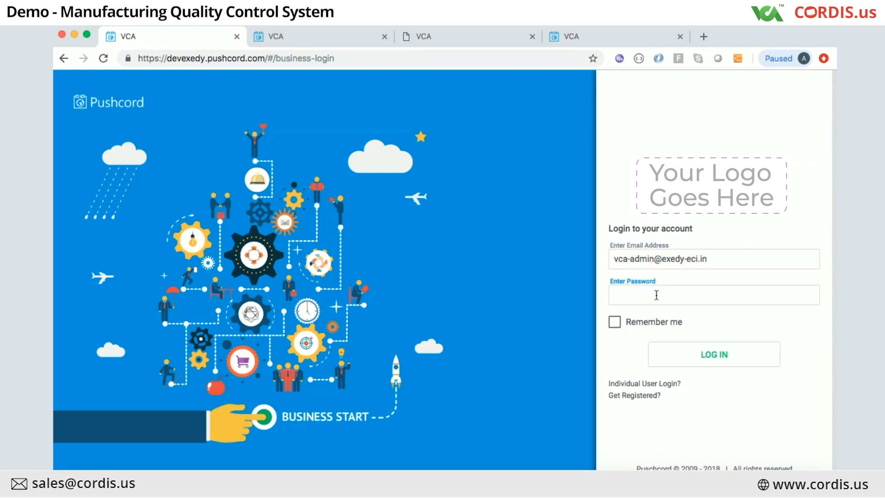
pyautogui.write('••••••••••')
pyautogui.click(702, 358)
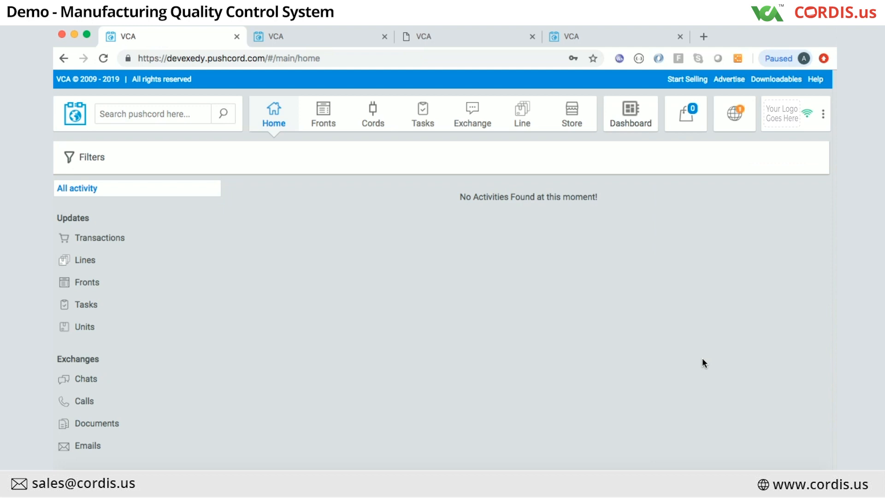
# Step: Go to Ai Configuration and open Ai Design Management under Line Configuration
pyautogui.click(820, 113)
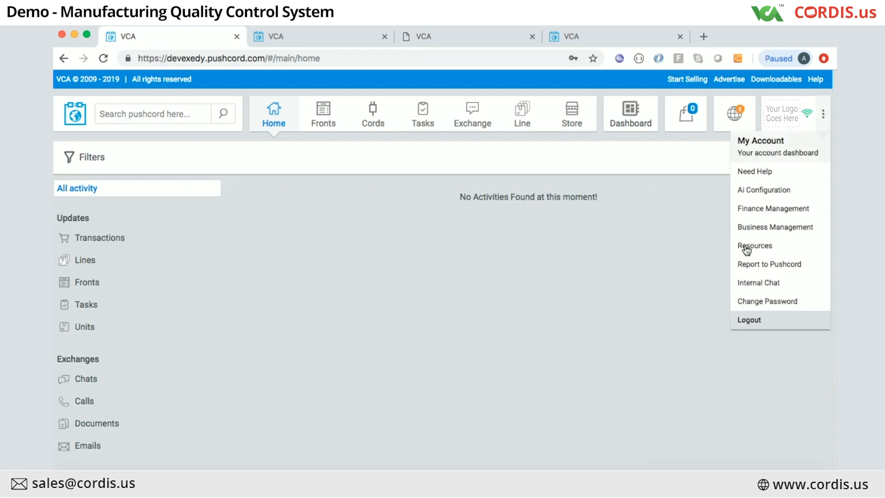
pyautogui.click(761, 189)
pyautogui.scroll(-1, 343, 359)
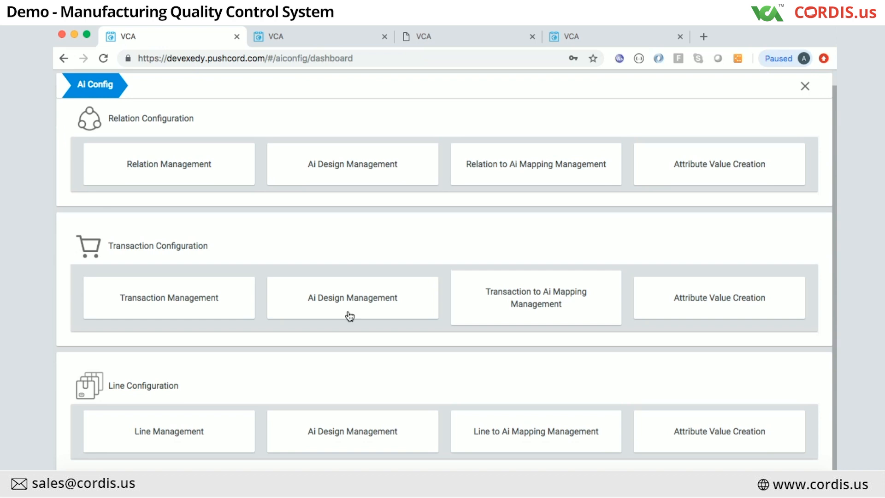
pyautogui.click(333, 441)
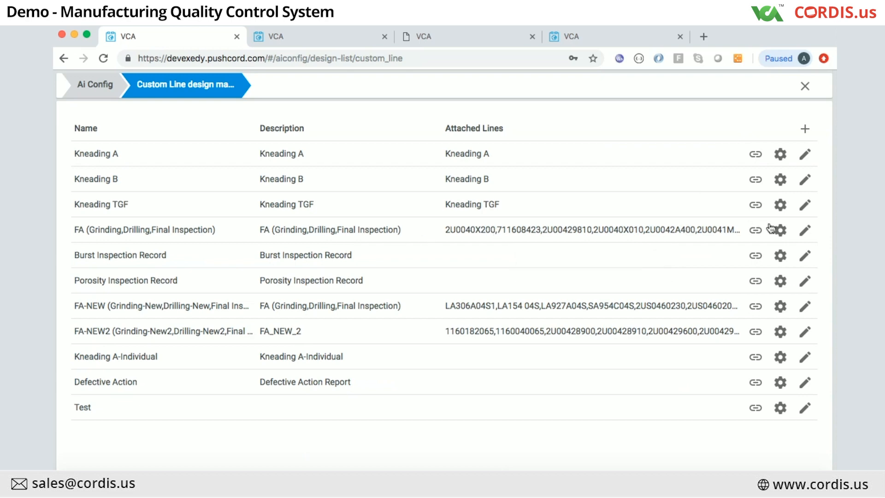
pyautogui.click(798, 232)
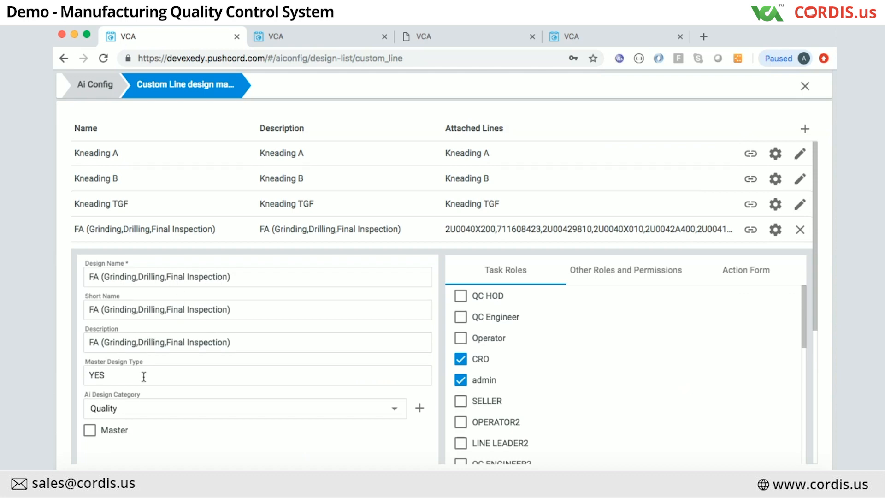
pyautogui.scroll(-4, 156, 332)
pyautogui.scroll(2, 143, 375)
pyautogui.scroll(1, 143, 375)
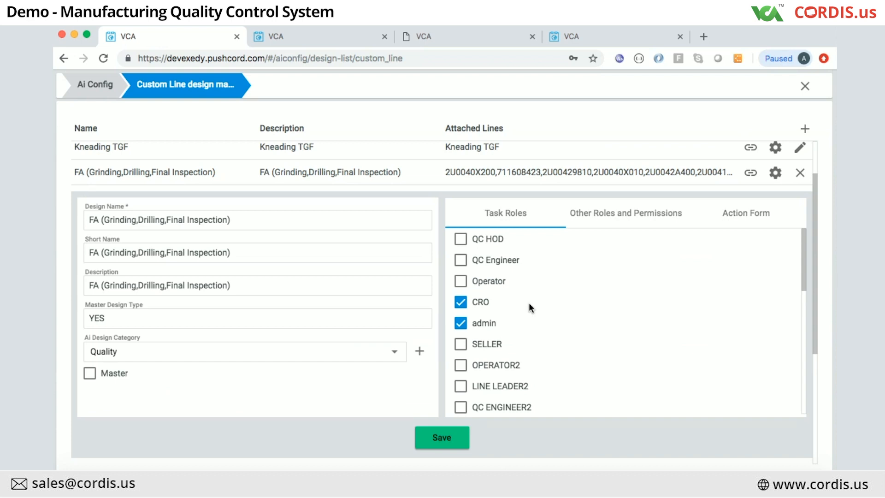
pyautogui.click(736, 213)
pyautogui.scroll(-2, 601, 315)
pyautogui.scroll(-5, 601, 315)
pyautogui.scroll(7, 600, 315)
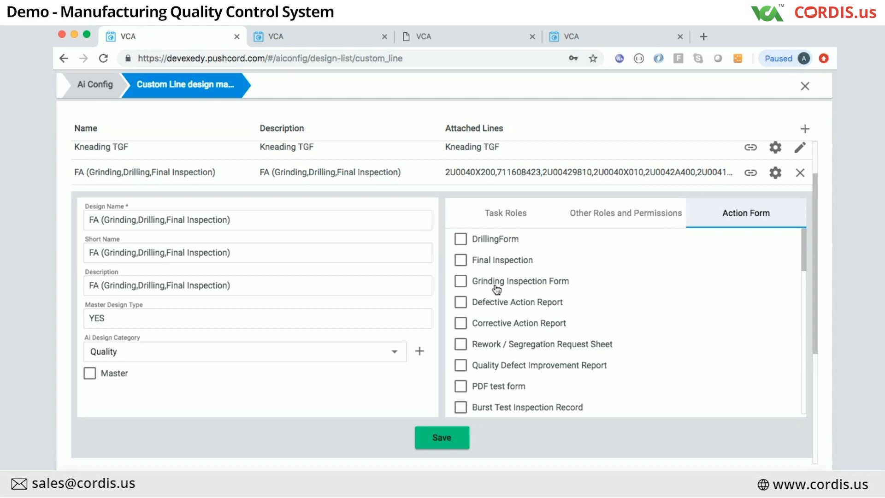
pyautogui.click(801, 174)
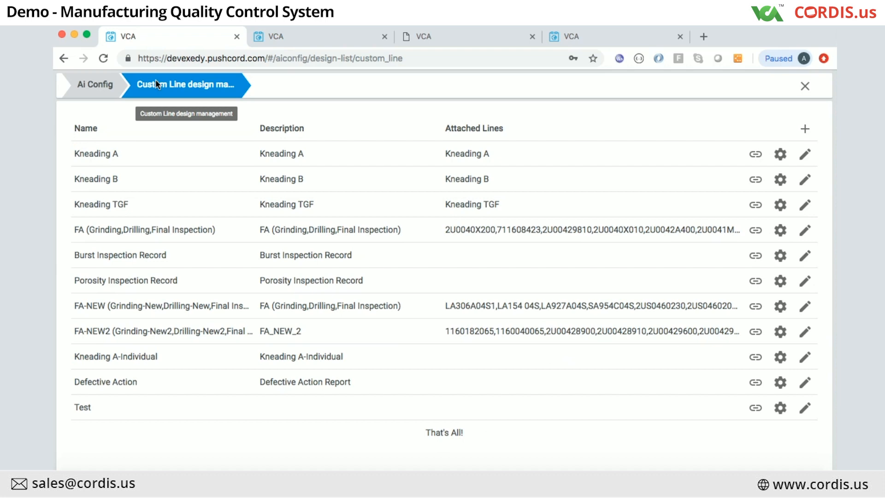
pyautogui.click(756, 230)
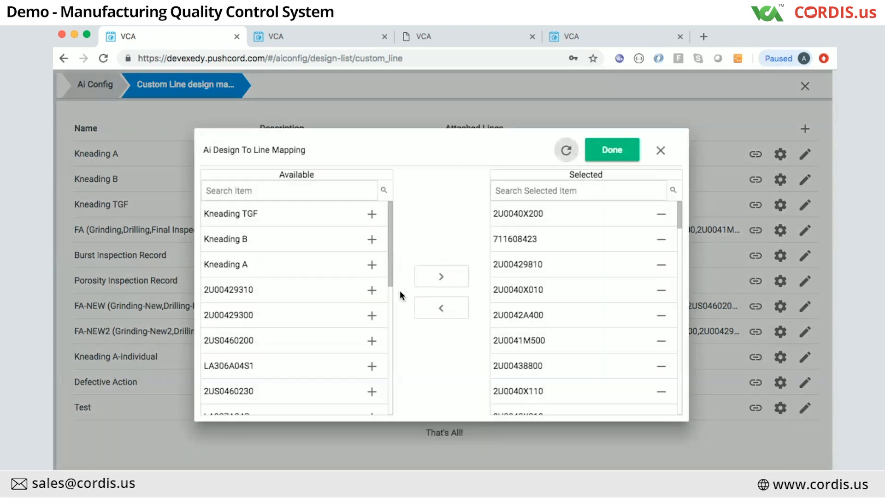
pyautogui.scroll(-3, 297, 320)
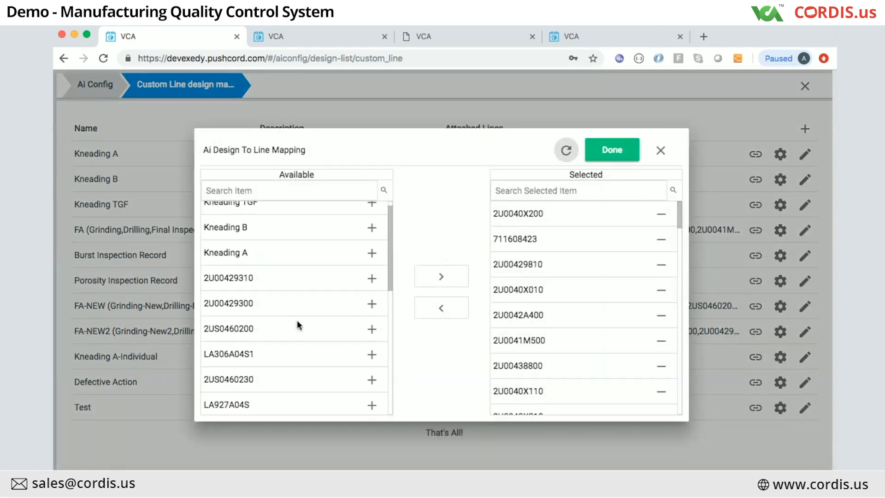
pyautogui.scroll(3, 300, 294)
pyautogui.scroll(-10, 288, 249)
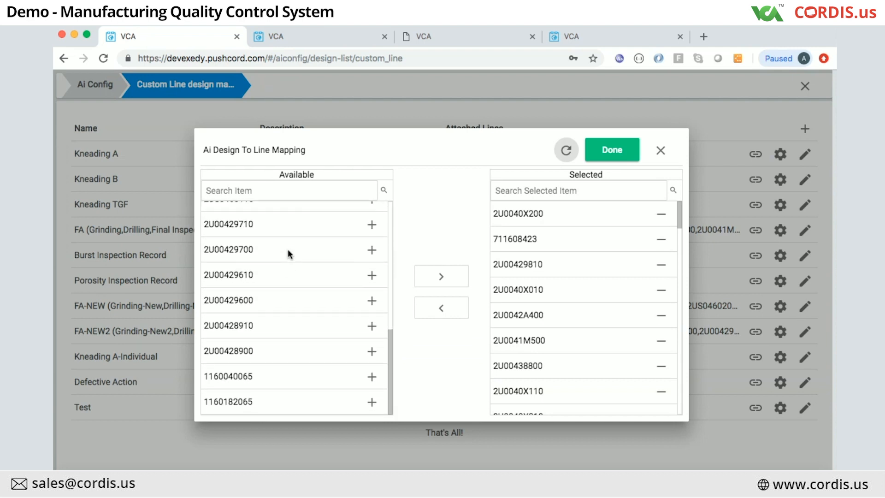
pyautogui.scroll(5, 288, 249)
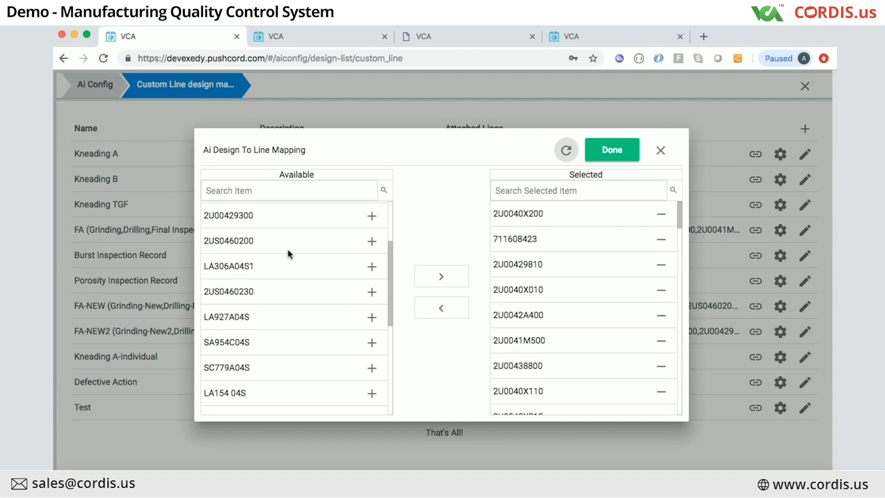
pyautogui.scroll(2, 288, 252)
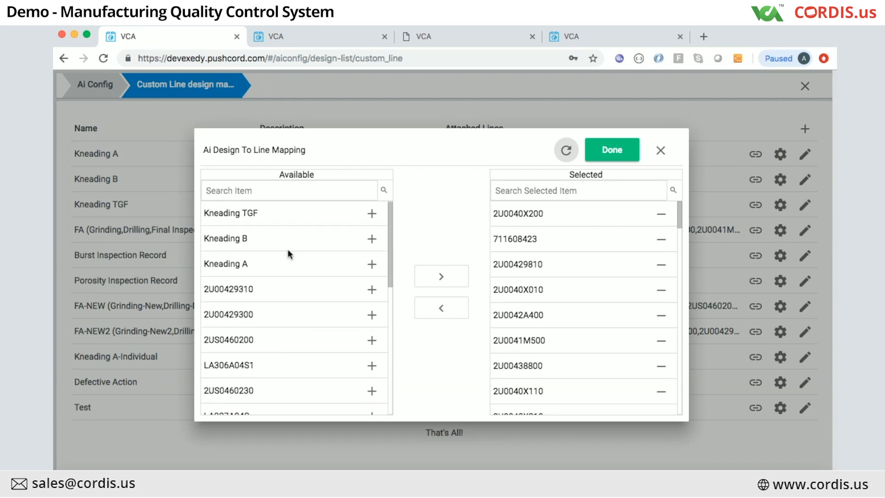
pyautogui.click(660, 150)
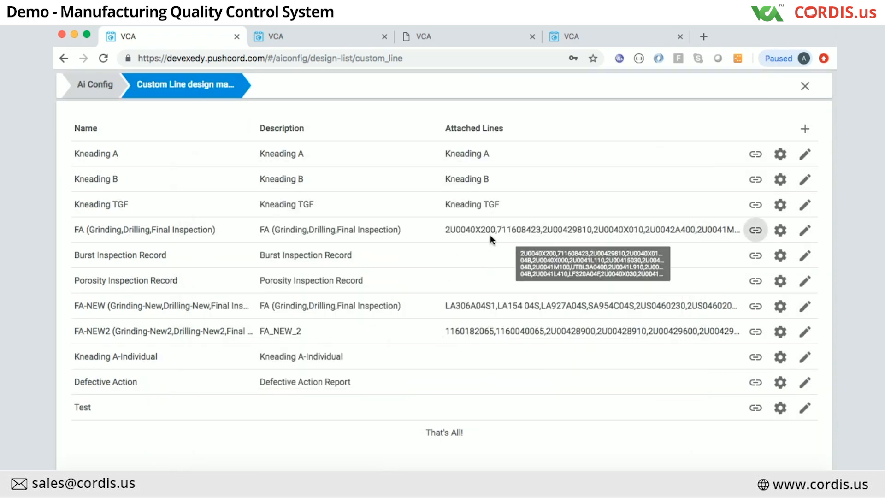
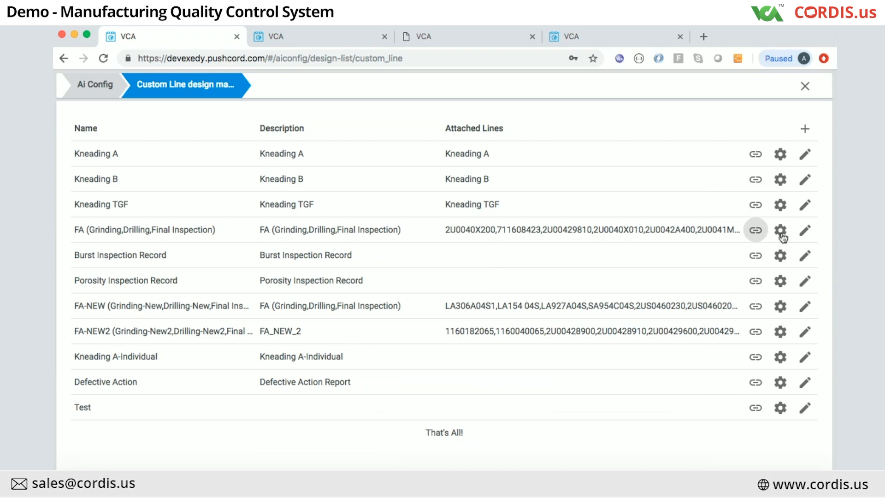
# Step: Open the Reservations design's user forms from Transaction Configuration's Ai Design Management list
pyautogui.click(304, 32)
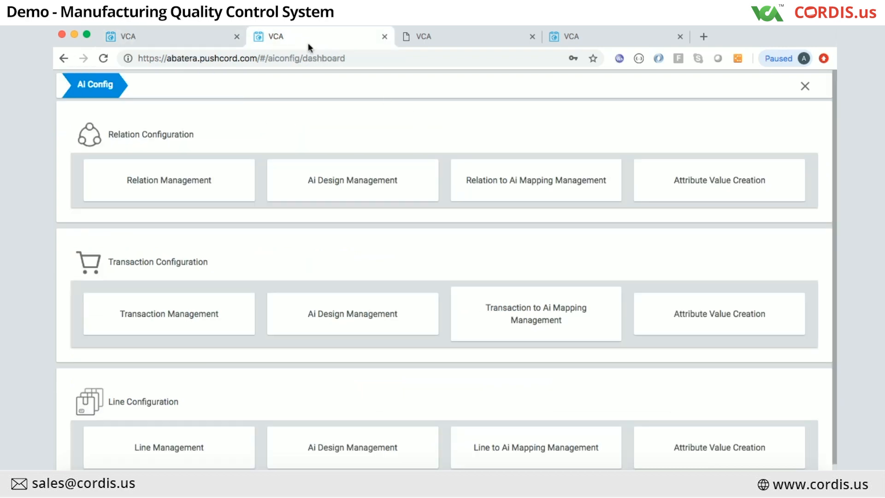
pyautogui.click(357, 320)
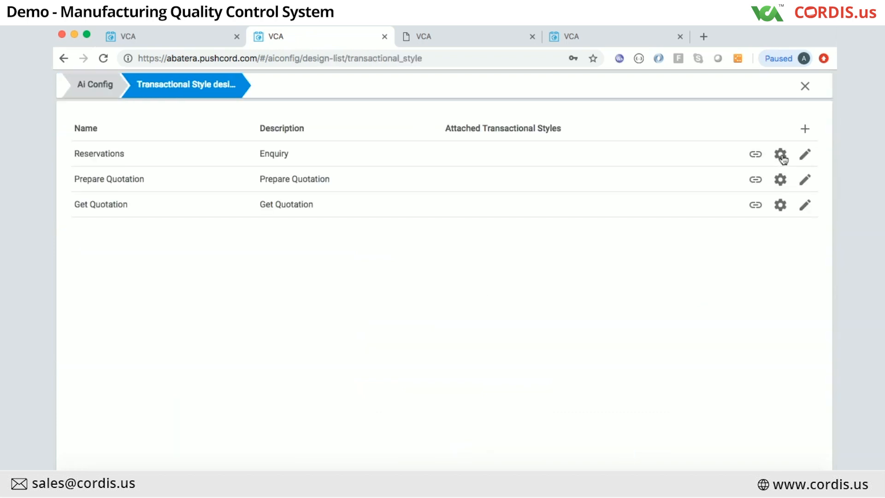
pyautogui.click(781, 155)
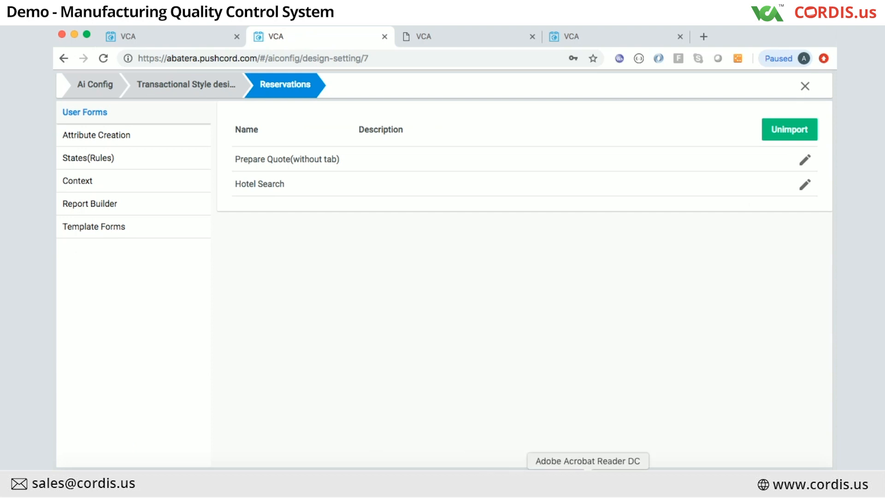
# Step: Switch to the presentation and settle on the loan-process diagram slide, past Motor Insurance Policy
pyautogui.click(654, 484)
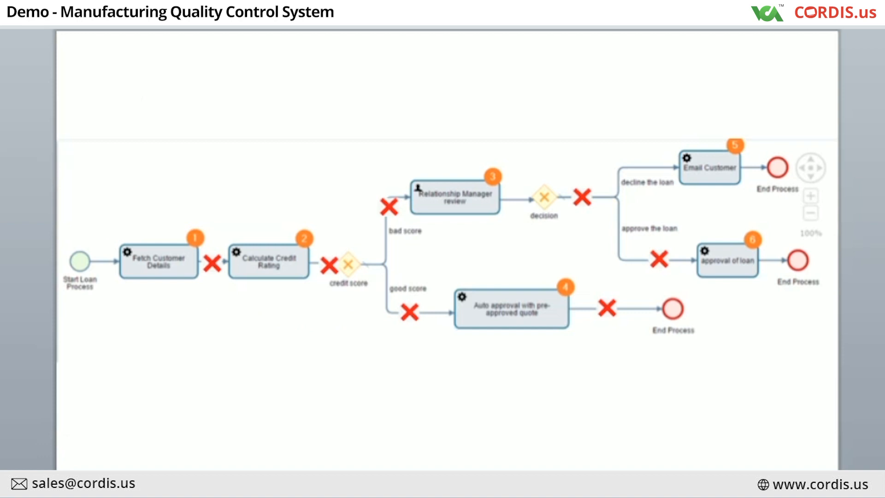
pyautogui.press('Down')
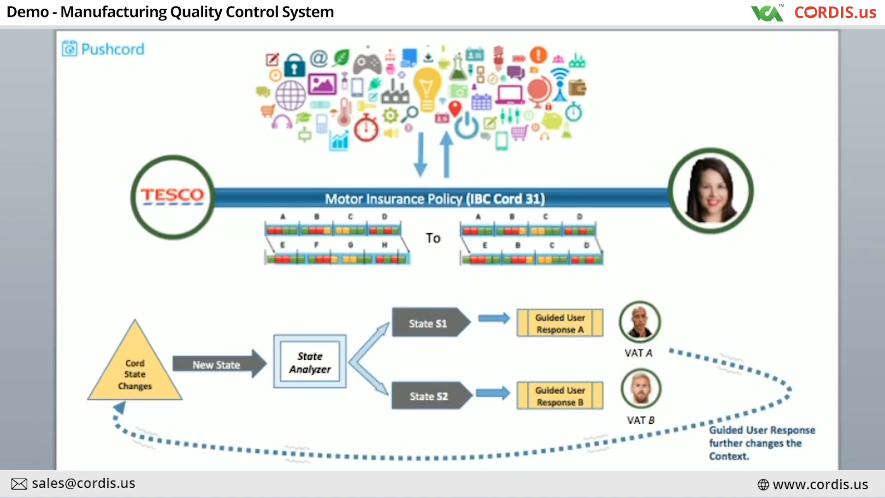
pyautogui.press('Up')
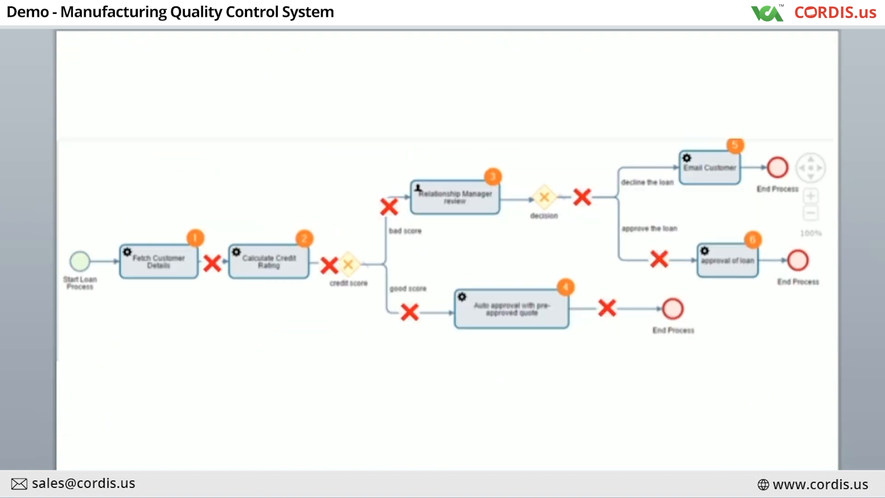
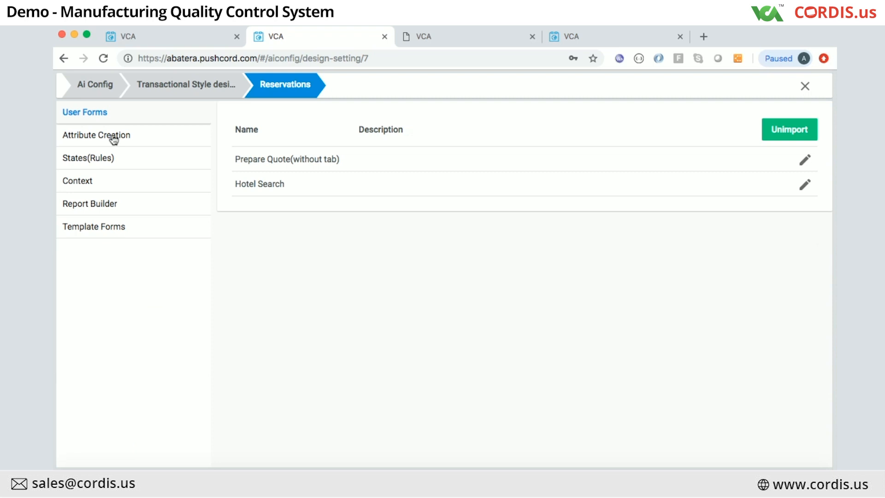
# Step: Open the Reservations design's Custom Lines attributes and expand the Custom Line list (Sharing, CHD EB, Exc Net Price)
pyautogui.click(114, 136)
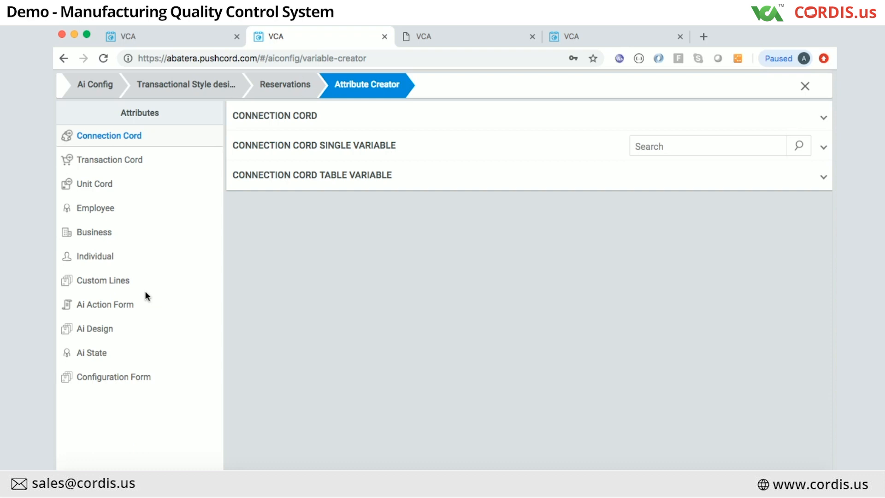
pyautogui.click(102, 287)
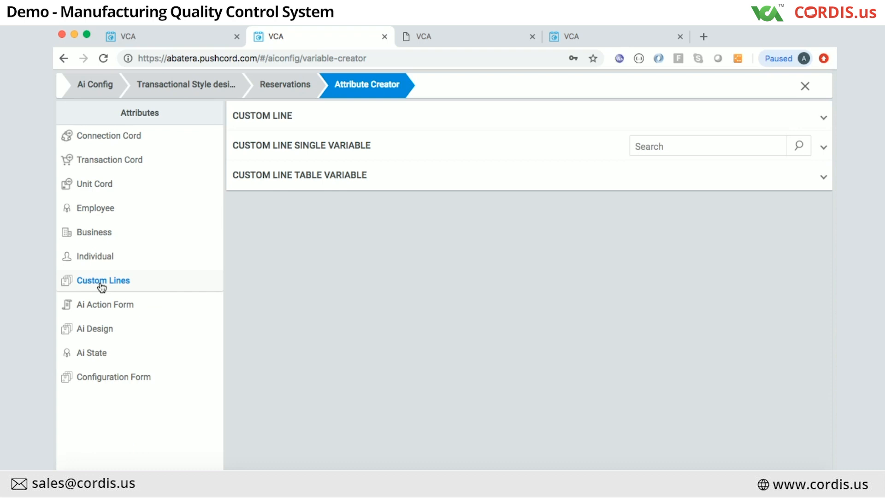
pyautogui.click(420, 118)
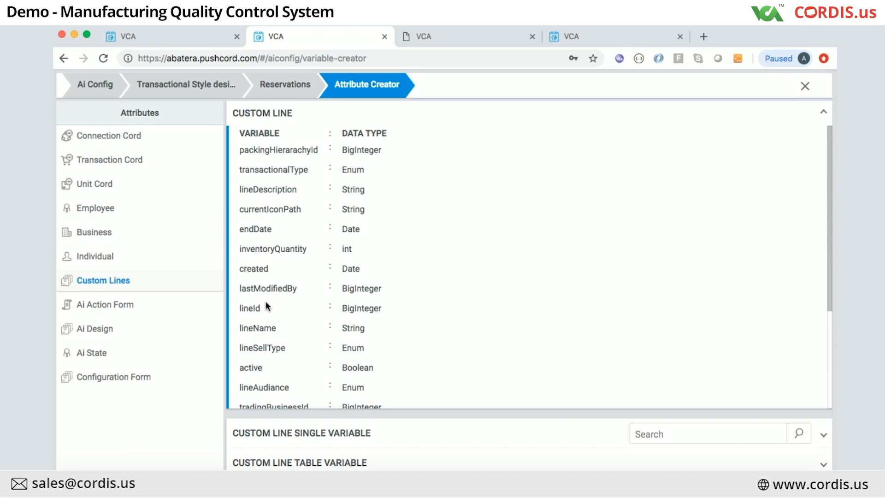
pyautogui.scroll(-3, 265, 301)
pyautogui.scroll(3, 266, 301)
# Step: Expand the Custom Line single variables to show BigDecimal, String and Integer entries like Exc Child Price
pyautogui.click(294, 116)
pyautogui.click(333, 156)
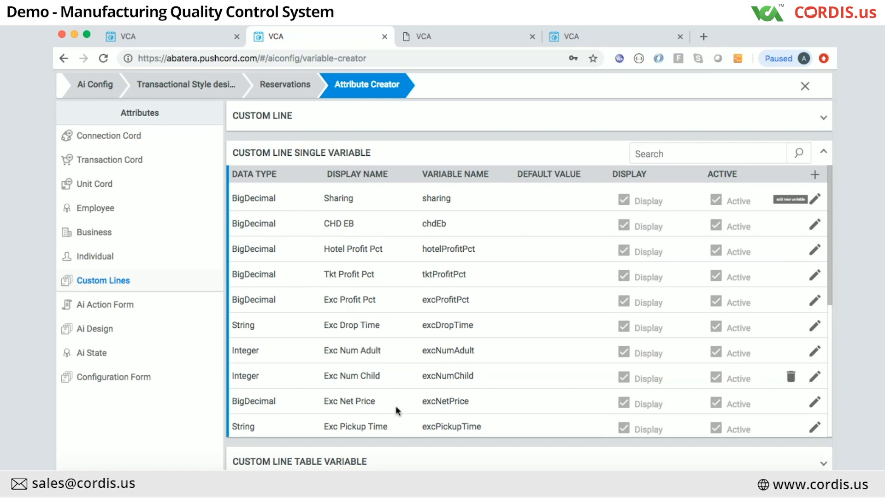
pyautogui.scroll(-5, 387, 411)
pyautogui.scroll(-1, 386, 415)
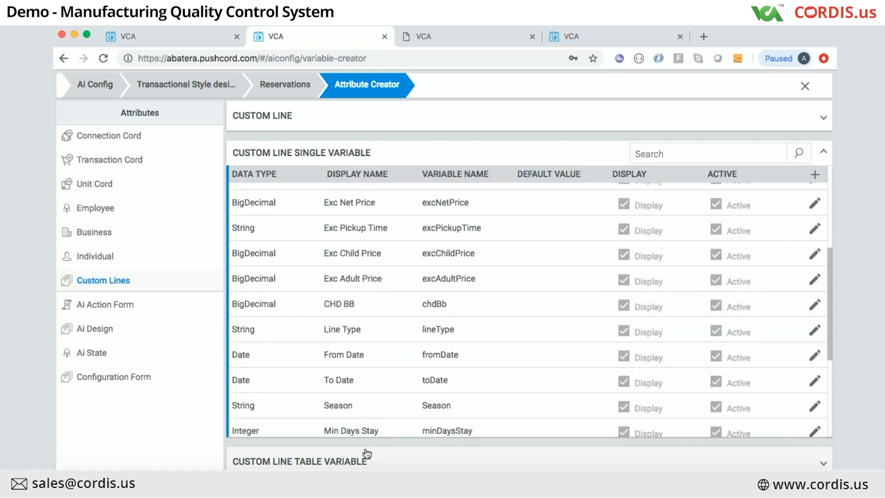
pyautogui.click(351, 461)
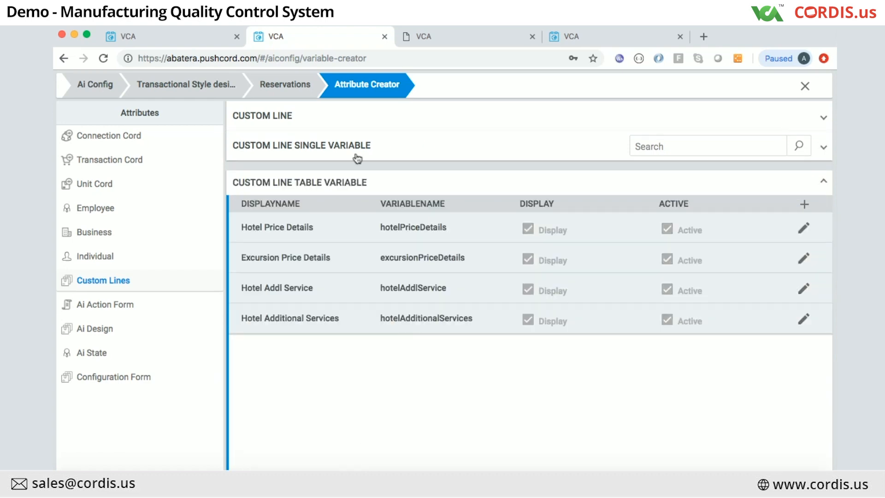
pyautogui.click(339, 147)
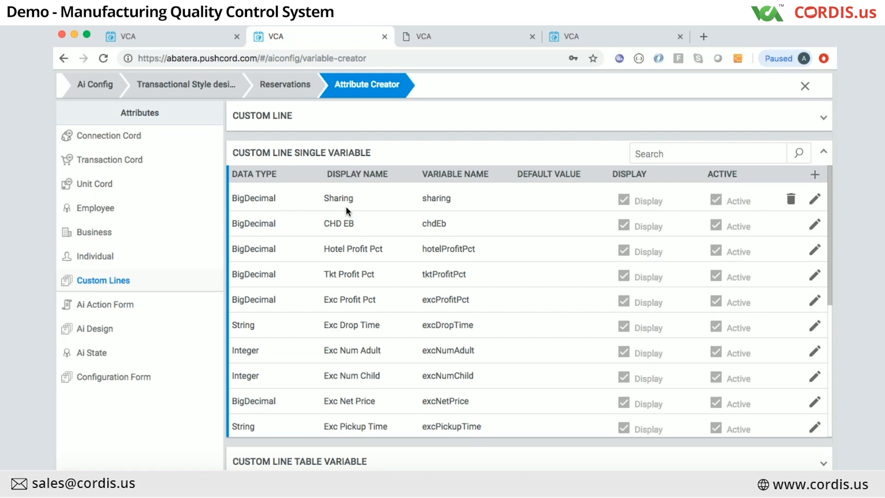
pyautogui.scroll(-3, 346, 207)
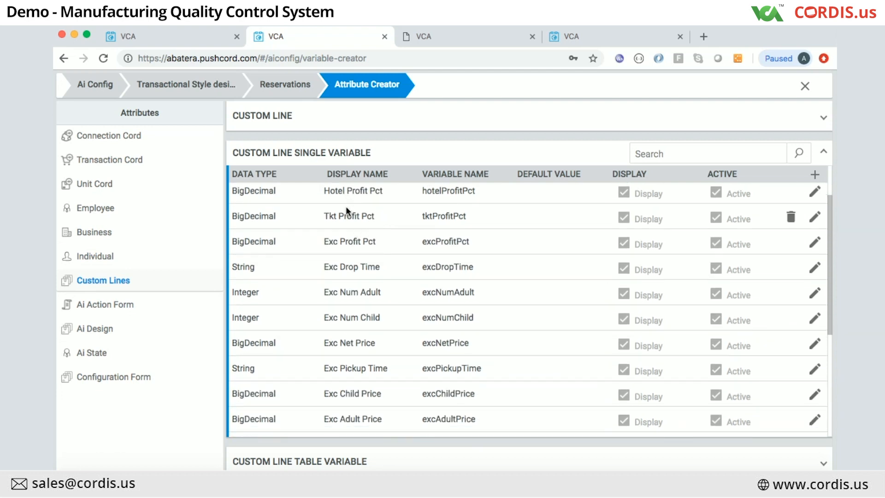
# Step: Expand the Custom Line table variables: Hotel Price Details, Excursion Price Details and Hotel Additional Services
pyautogui.click(326, 463)
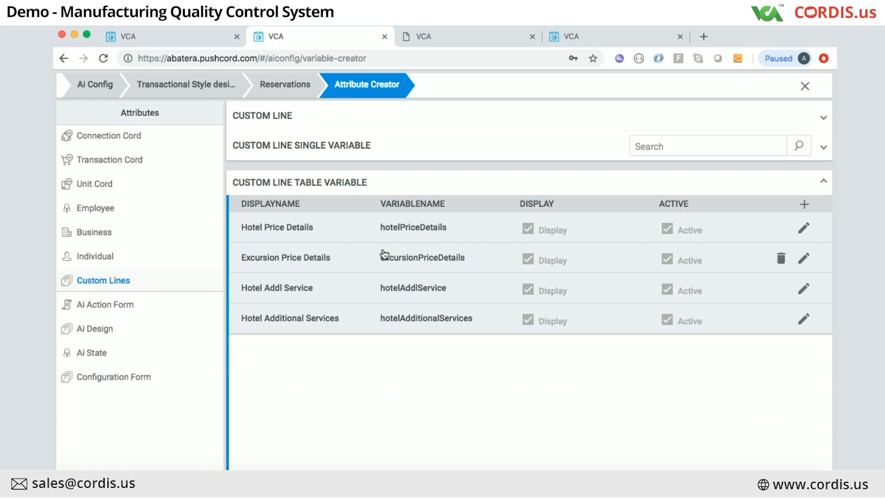
# Step: Review the single variables inside Hotel Price Details, then close the Custom Line table-variable section
pyautogui.click(805, 229)
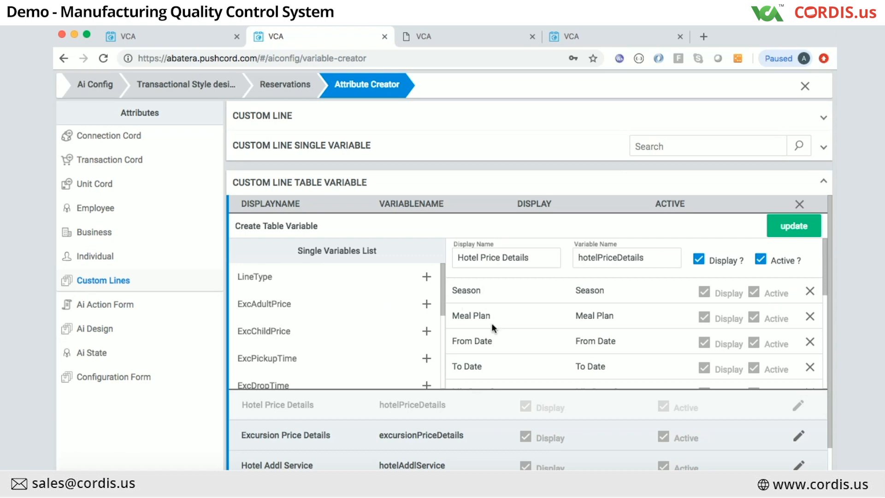
pyautogui.scroll(-1, 492, 325)
pyautogui.scroll(-3, 493, 327)
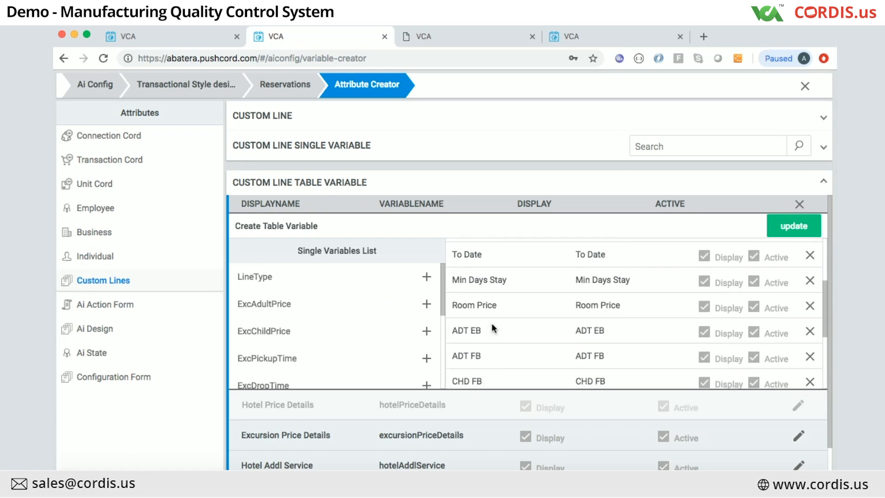
pyautogui.scroll(-3, 492, 327)
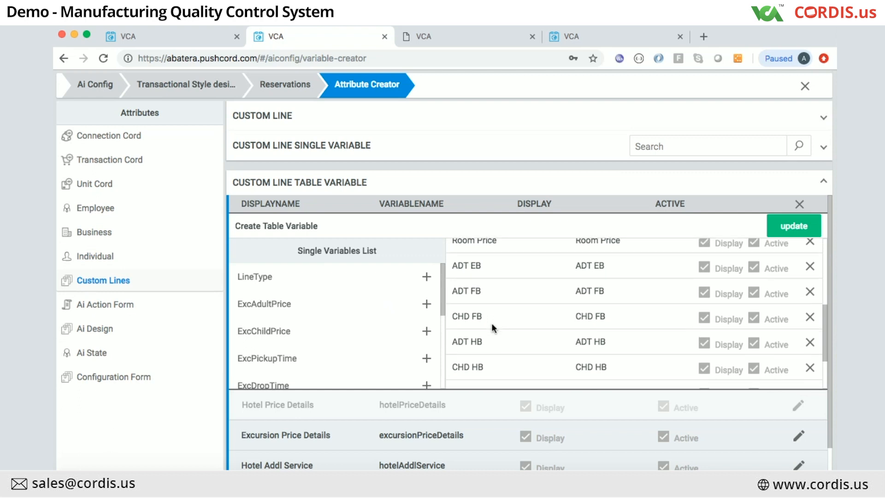
pyautogui.scroll(-1, 491, 323)
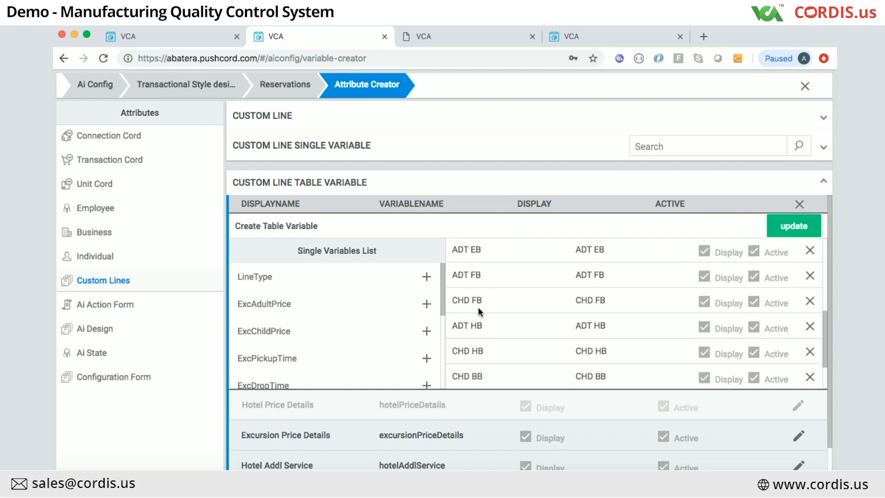
pyautogui.scroll(-2, 483, 343)
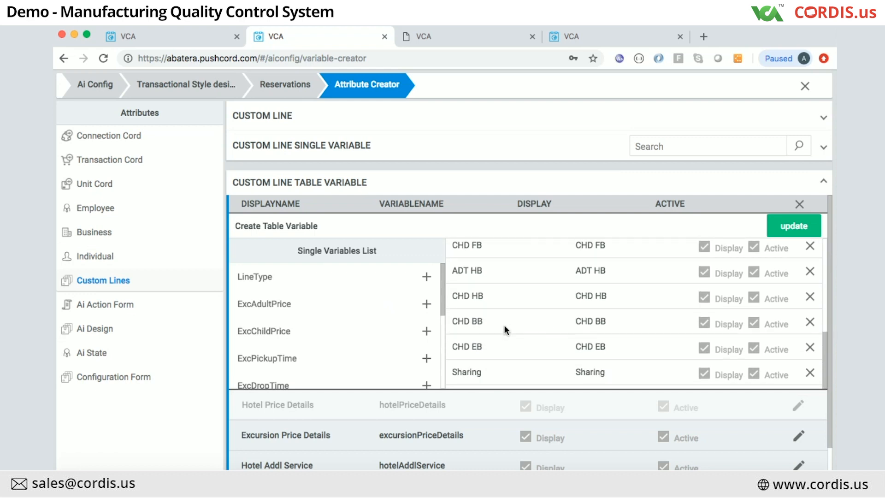
pyautogui.scroll(5, 504, 325)
pyautogui.scroll(3, 504, 324)
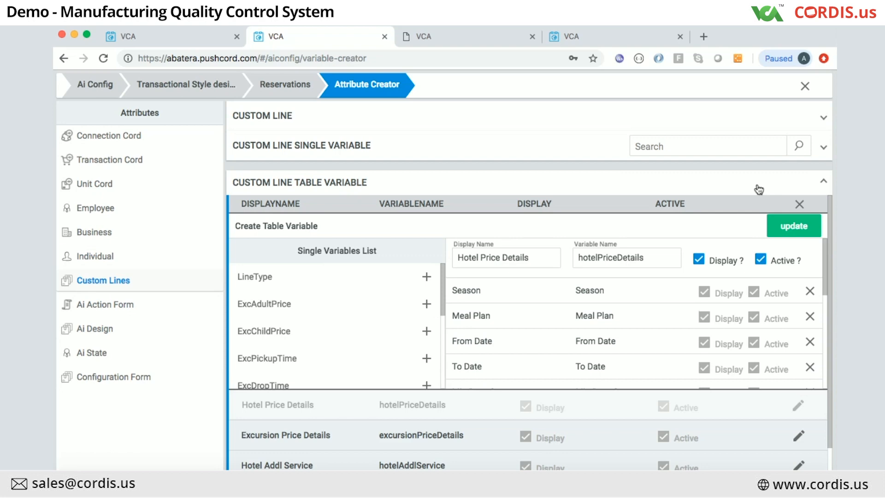
pyautogui.click(824, 185)
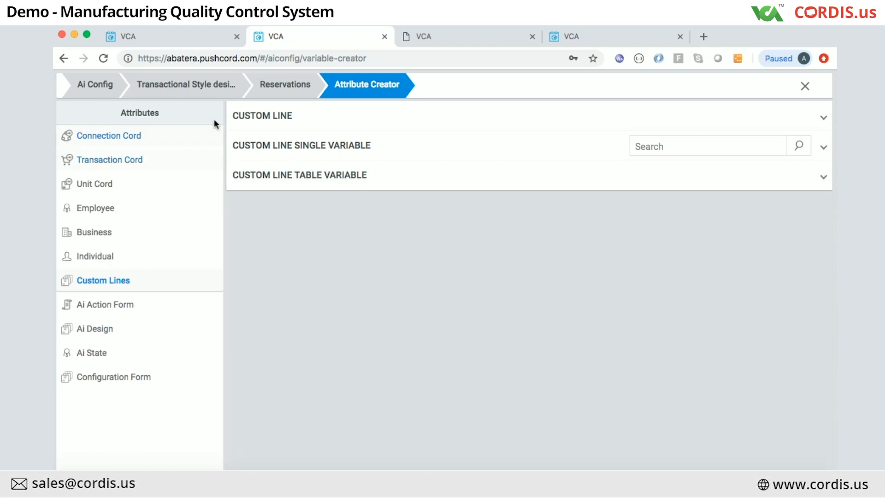
# Step: On the first site, open Attribute Creation > Custom Lines for the FA (Grinding,Drilling,Final Inspection) design
pyautogui.click(159, 29)
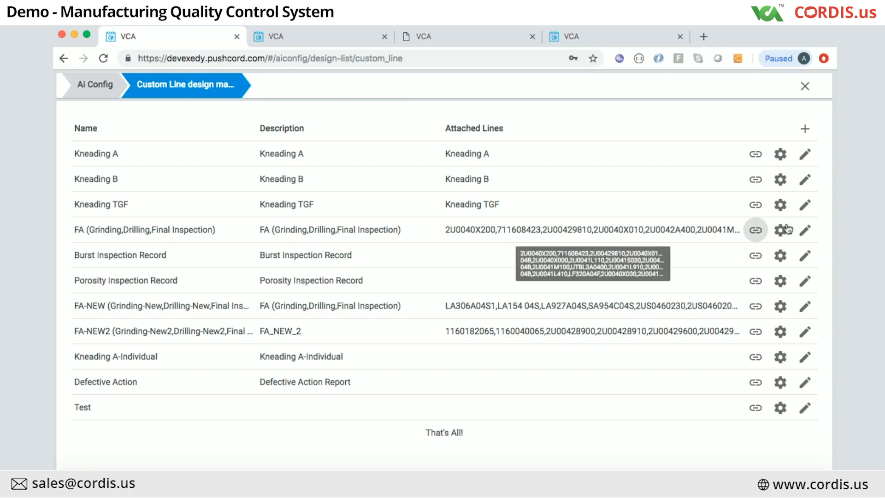
pyautogui.click(780, 231)
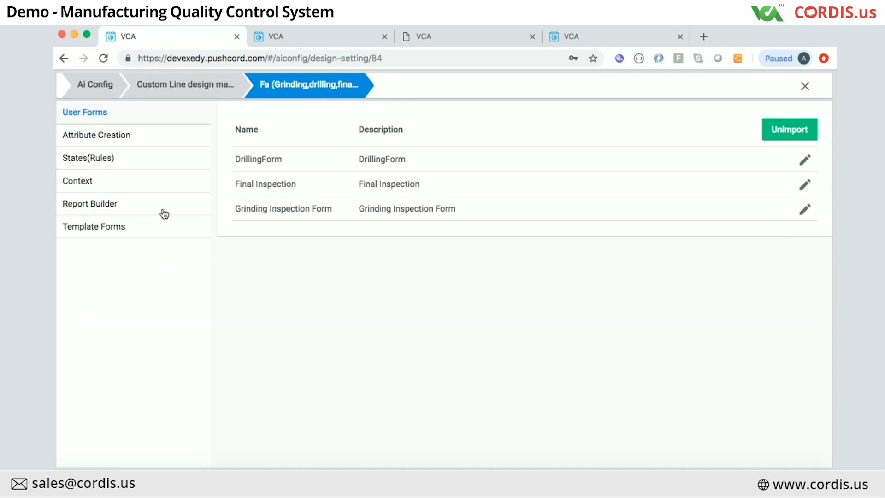
pyautogui.click(112, 143)
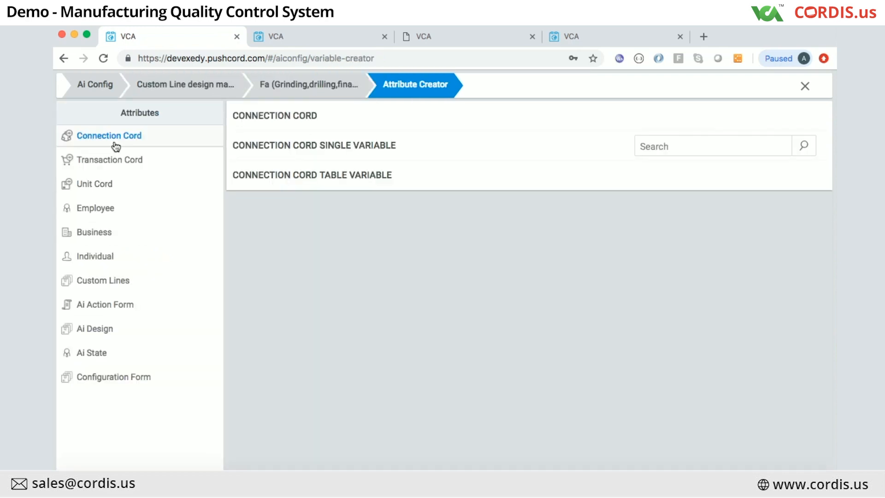
pyautogui.click(102, 292)
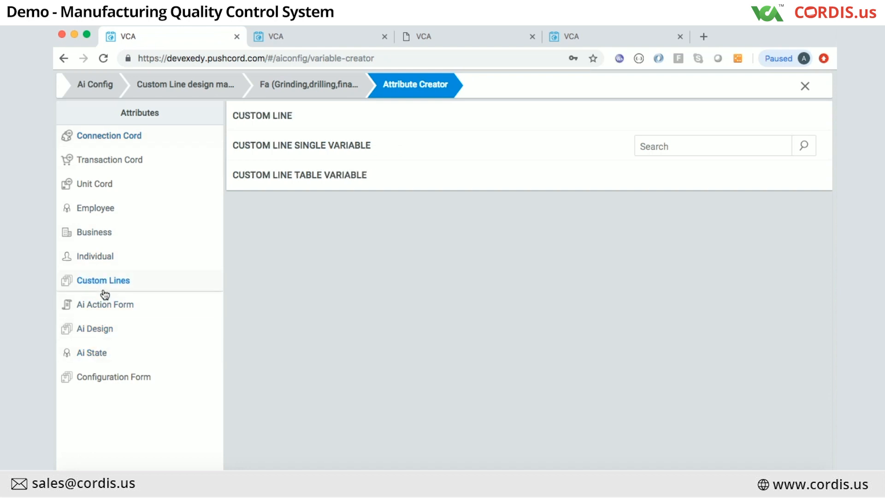
# Step: Scroll the FA single variables (Burst Check Status, Burst Strength Spec, Burst Serial No), then expand table variables
pyautogui.click(322, 145)
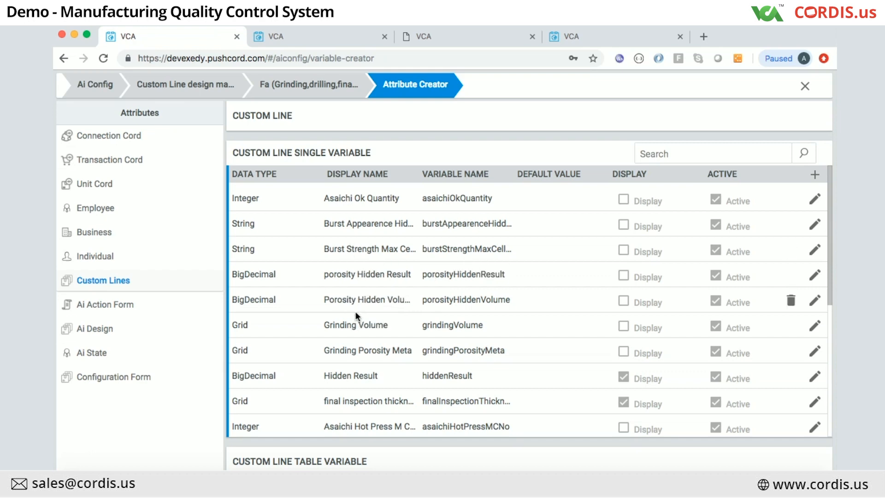
pyautogui.scroll(-3, 345, 333)
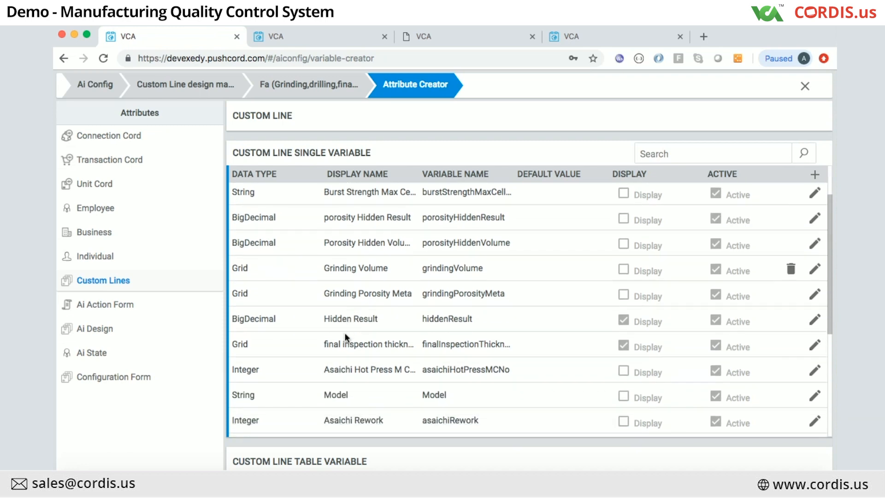
pyautogui.scroll(-4, 345, 333)
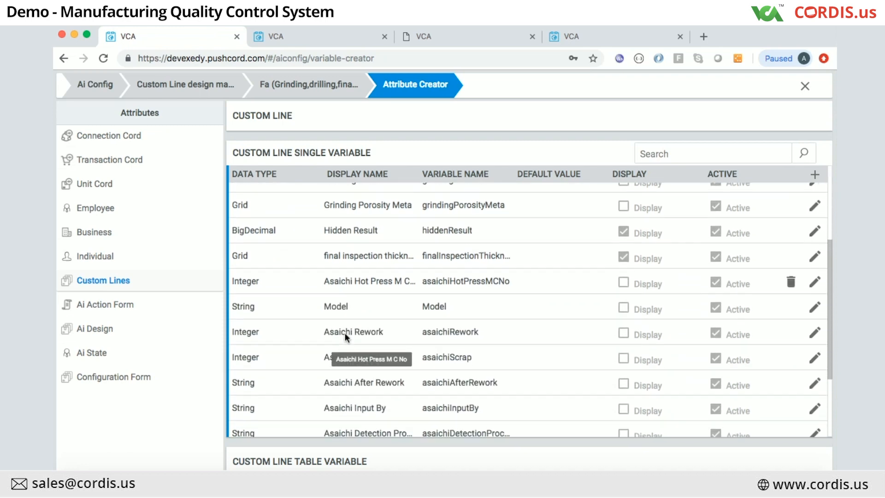
pyautogui.scroll(-2, 345, 333)
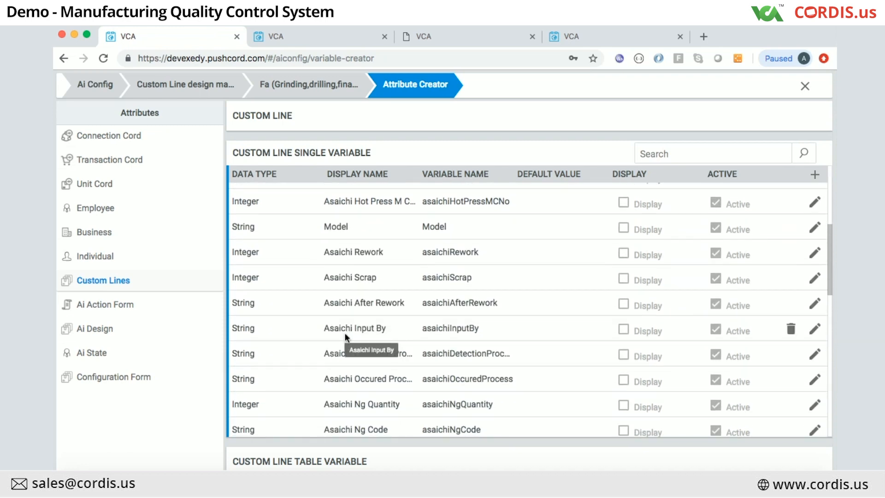
pyautogui.scroll(-5, 345, 334)
pyautogui.scroll(-5, 345, 335)
pyautogui.scroll(-8, 345, 335)
pyautogui.scroll(-10, 345, 332)
pyautogui.scroll(-9, 345, 333)
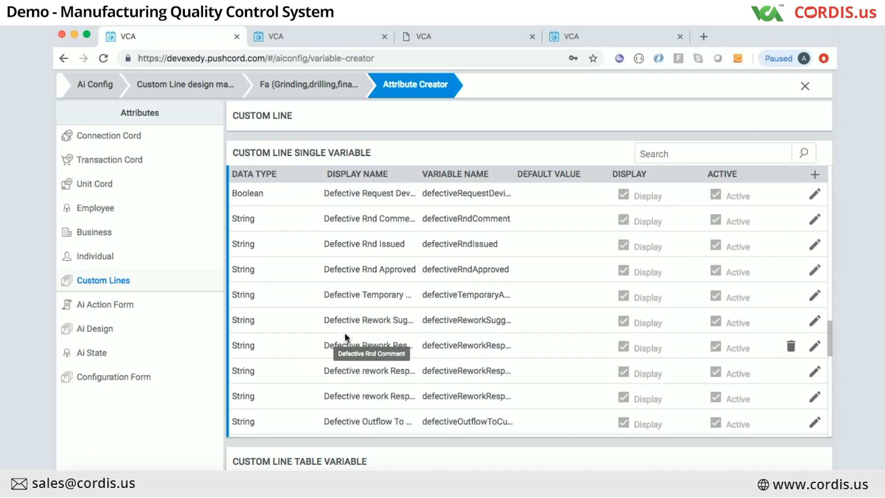
pyautogui.scroll(-7, 345, 333)
pyautogui.scroll(-5, 345, 332)
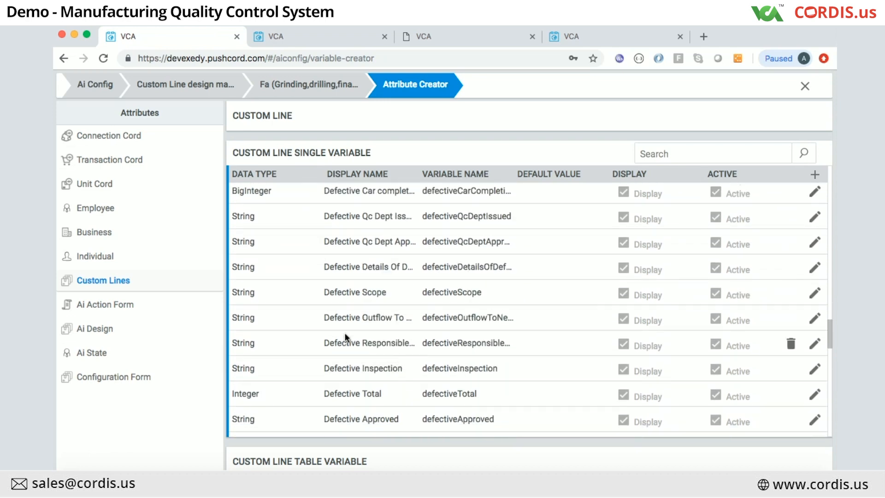
pyautogui.scroll(-8, 345, 336)
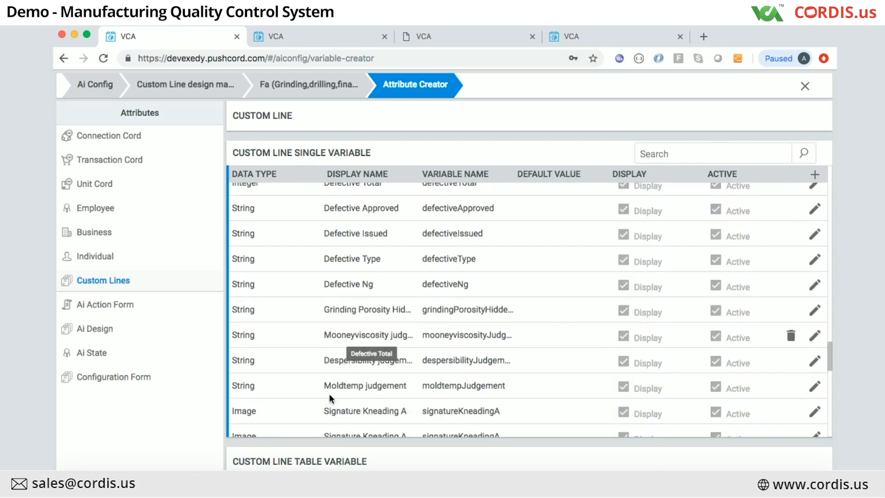
pyautogui.scroll(-2, 355, 385)
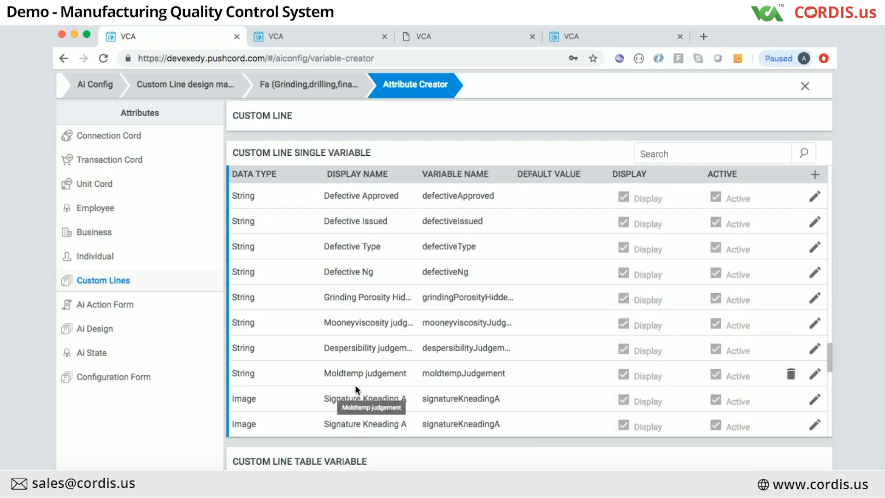
pyautogui.scroll(-10, 355, 385)
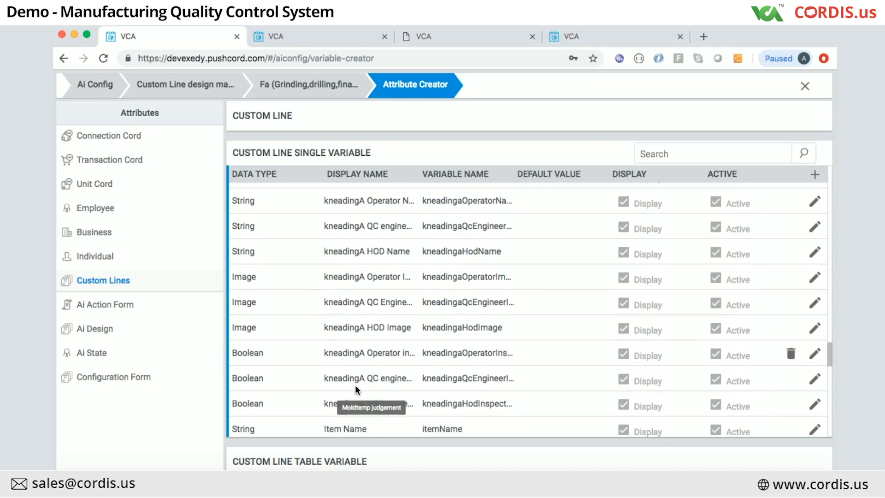
pyautogui.scroll(-10, 355, 386)
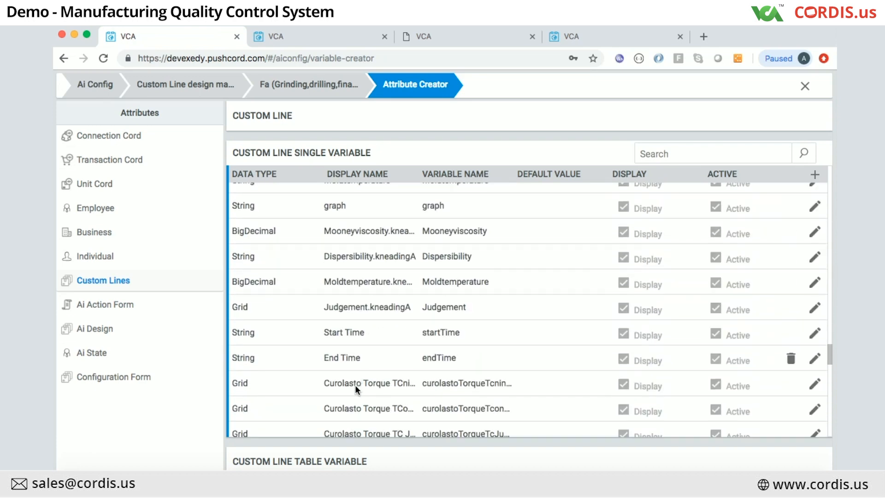
pyautogui.scroll(-7, 355, 385)
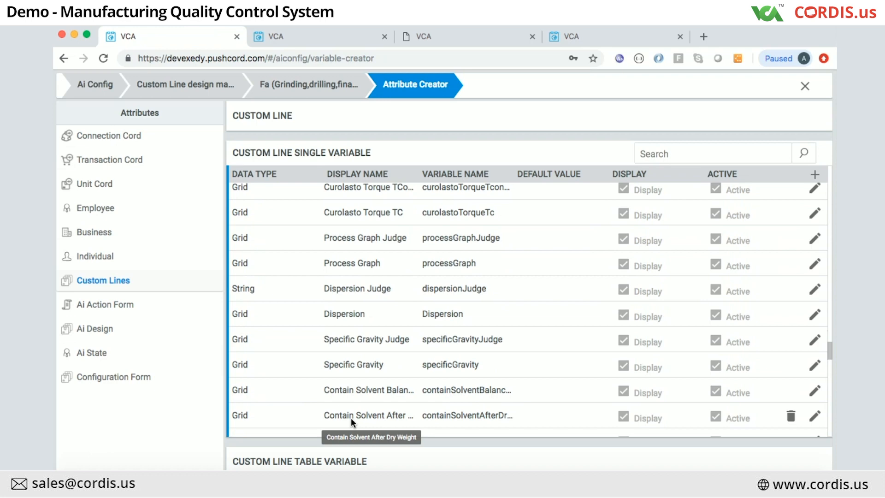
pyautogui.scroll(-5, 351, 420)
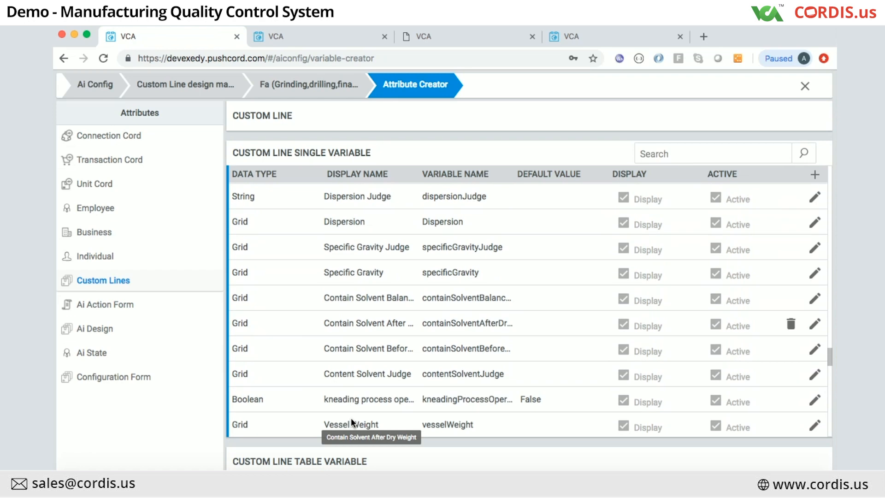
pyautogui.scroll(-5, 350, 418)
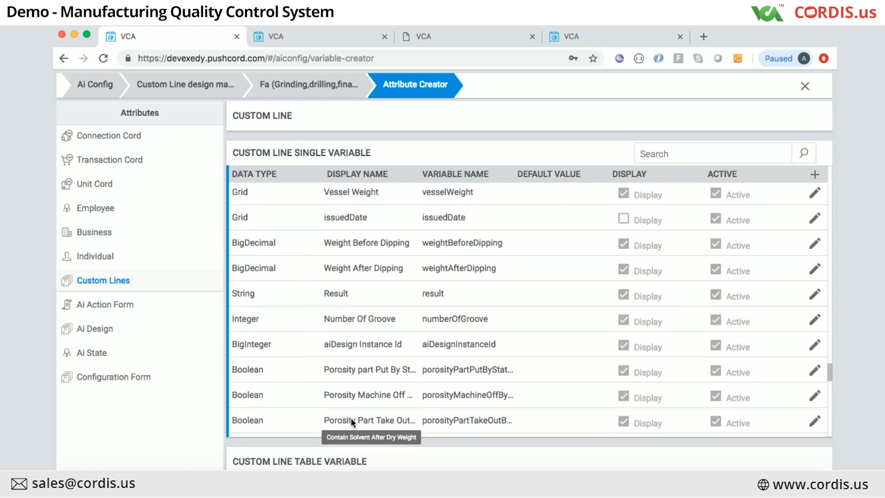
pyautogui.scroll(-8, 340, 434)
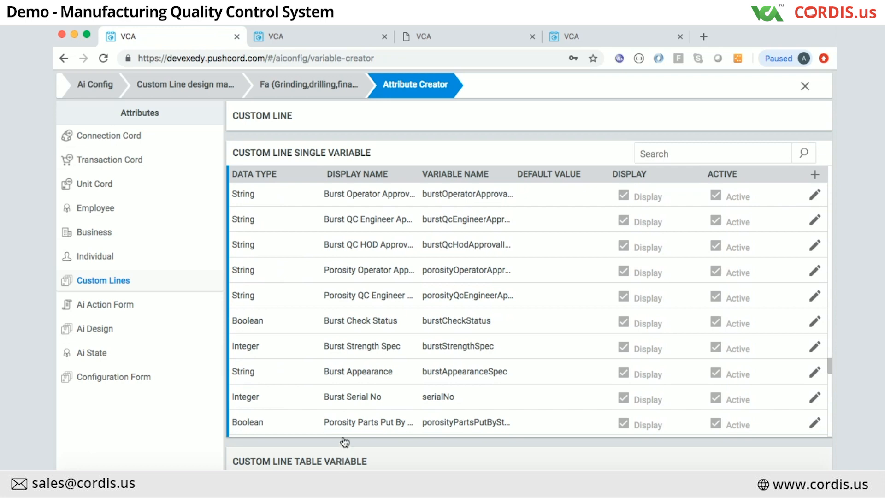
pyautogui.click(342, 450)
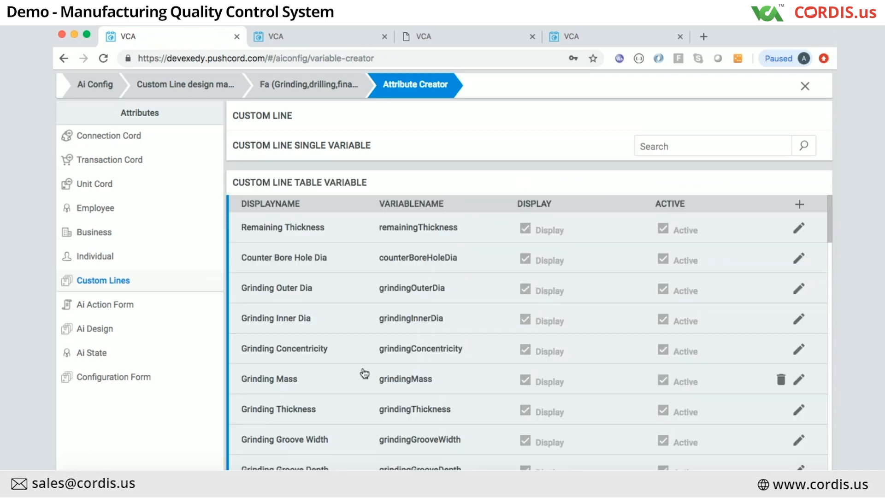
# Step: Expand Remaining Thickness and Counter Bore Hole Dia to reveal their Upper and Lower sub-variables
pyautogui.click(415, 233)
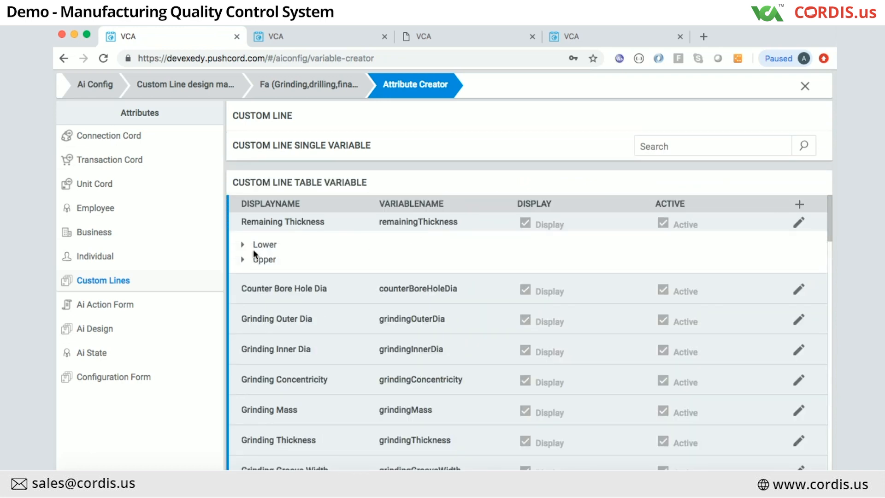
pyautogui.click(417, 290)
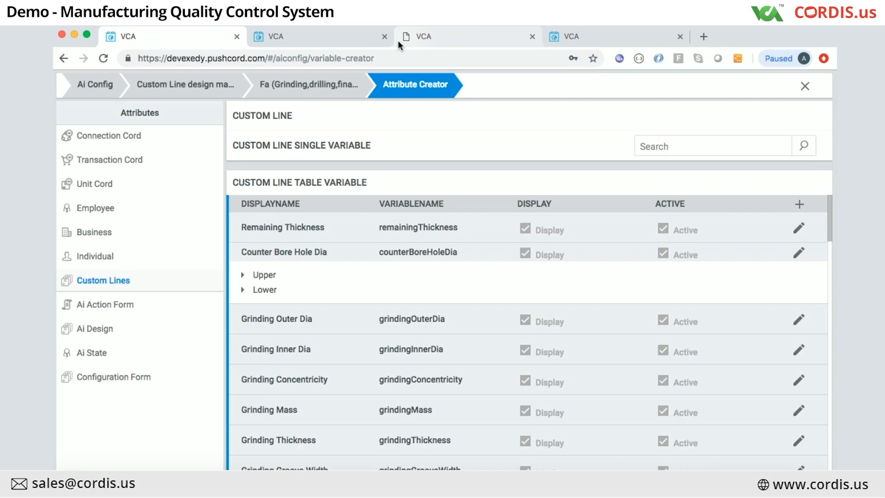
pyautogui.scroll(-2, 391, 295)
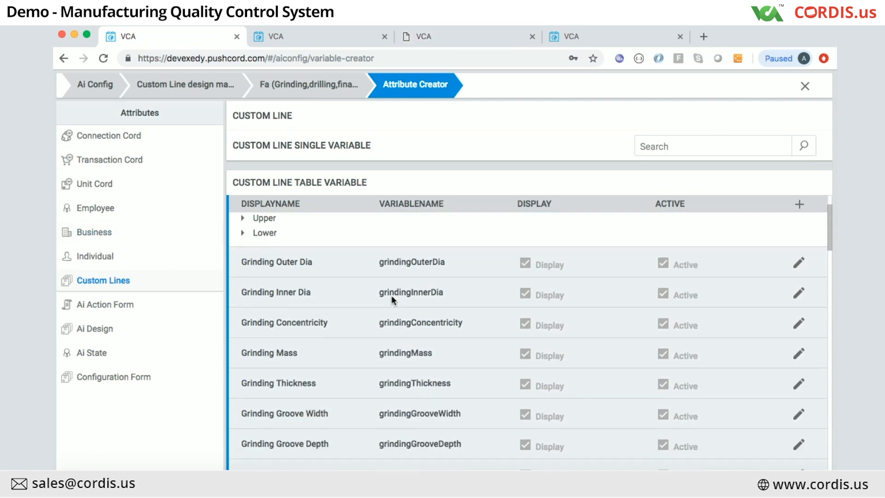
pyautogui.scroll(2, 393, 302)
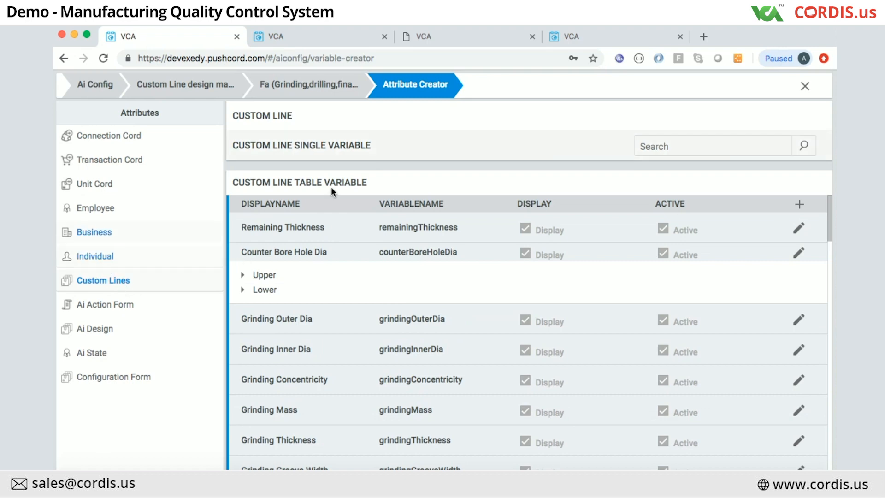
# Step: Browse the Individual and Business attributes, ending on the FA design's Employee attributes
pyautogui.click(105, 256)
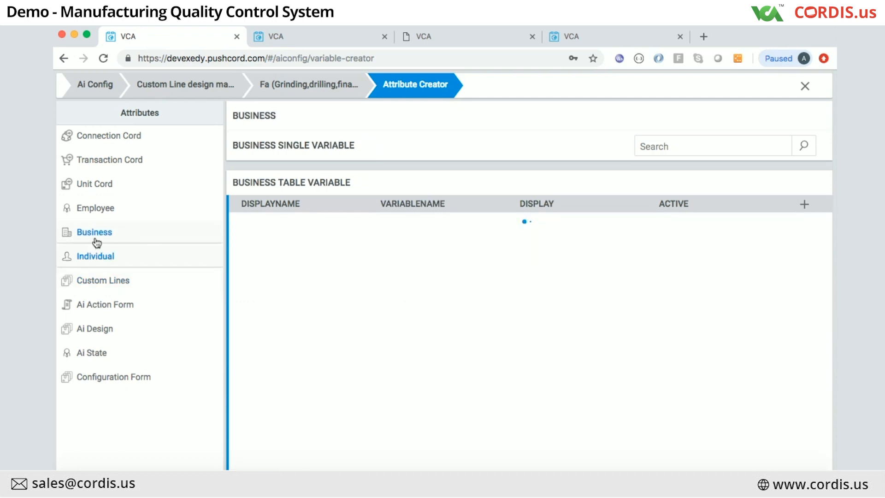
pyautogui.click(95, 238)
pyautogui.click(99, 208)
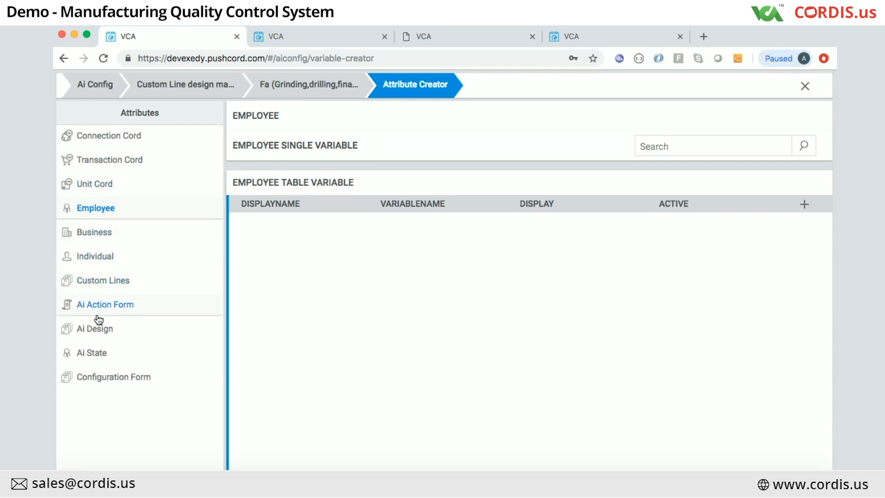
pyautogui.click(103, 237)
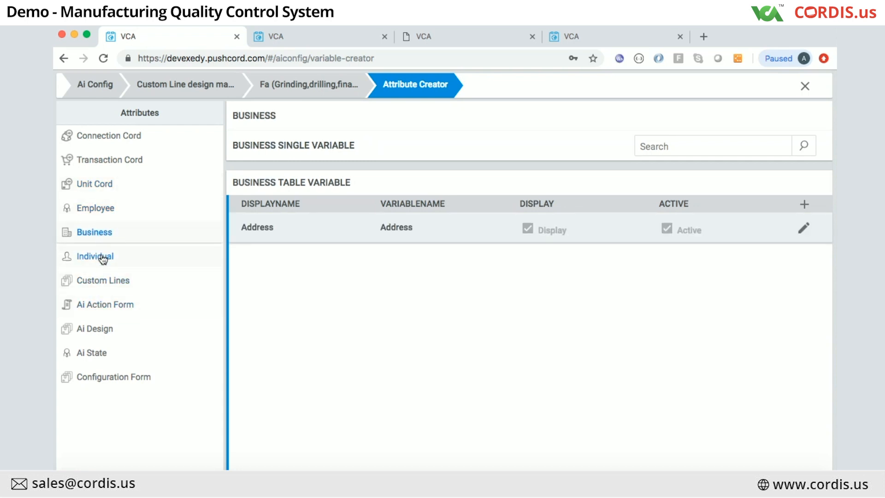
pyautogui.click(99, 213)
# Step: Expand the Employee single variables: empTwo (Integer) and employeeSignature (String)
pyautogui.click(313, 154)
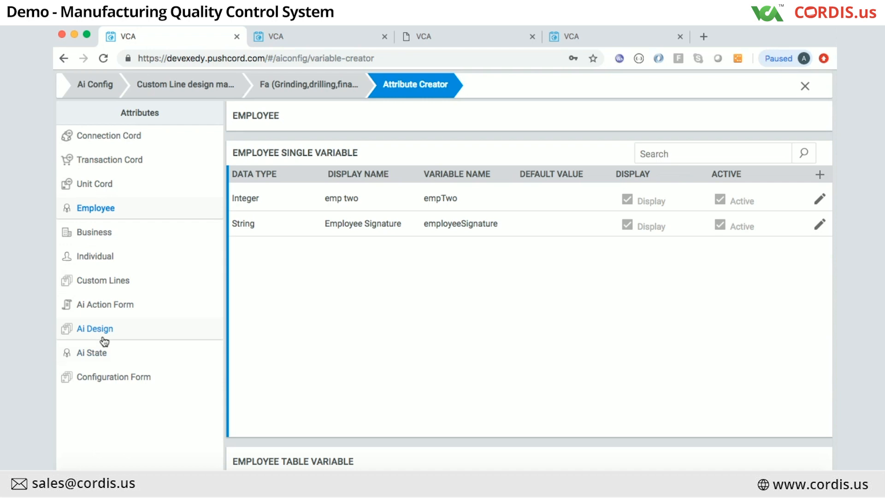
# Step: Go to the abatera site's Ai Config dashboard and open Attribute Value Creation with its 35 connection cords
pyautogui.click(301, 91)
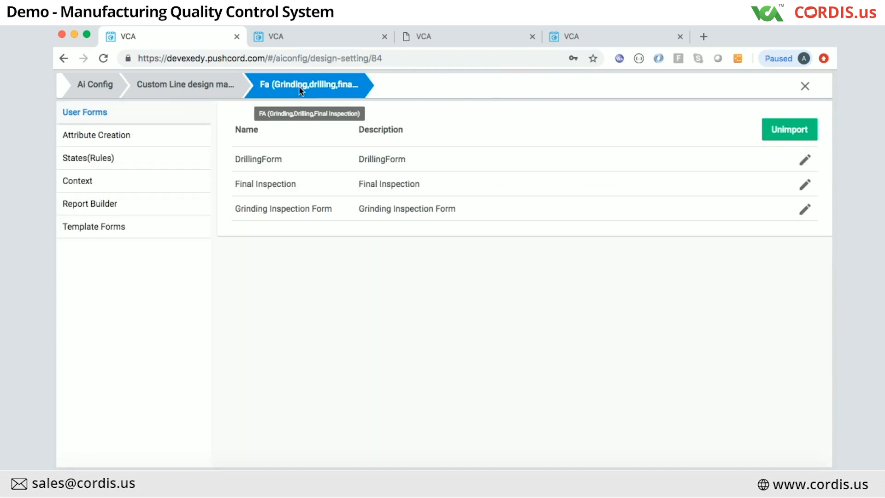
pyautogui.click(293, 30)
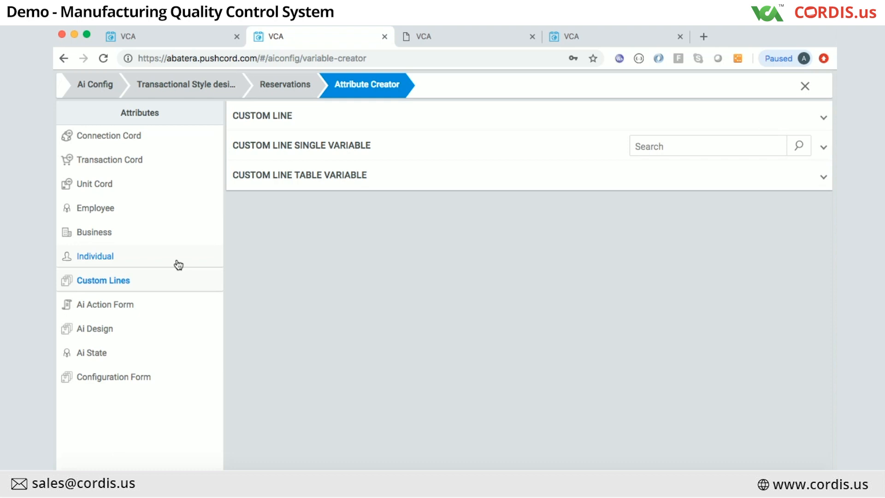
pyautogui.click(207, 84)
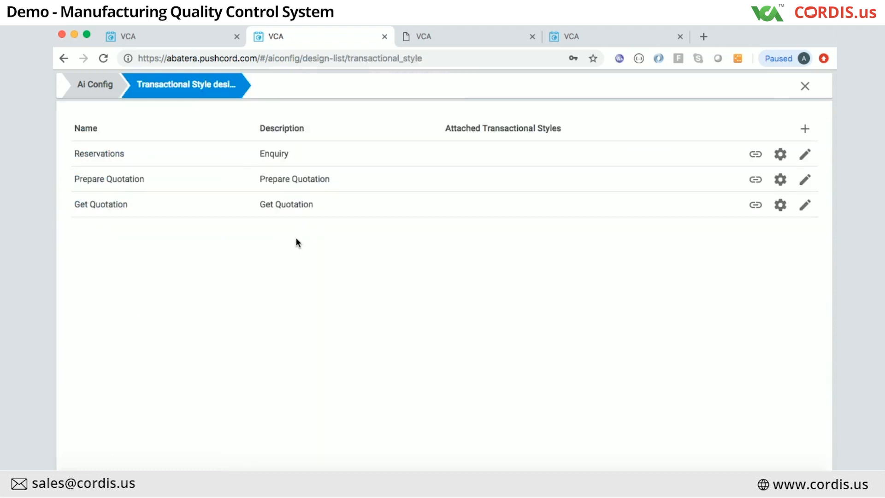
pyautogui.click(95, 83)
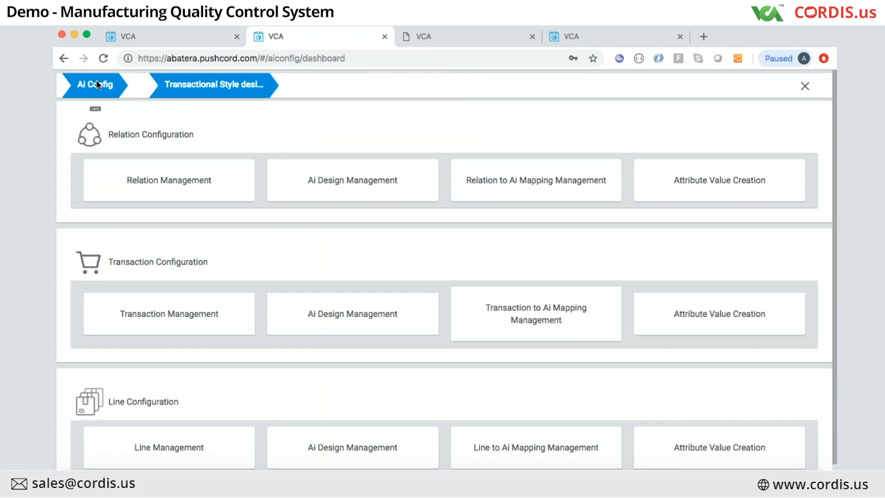
pyautogui.scroll(-1, 474, 390)
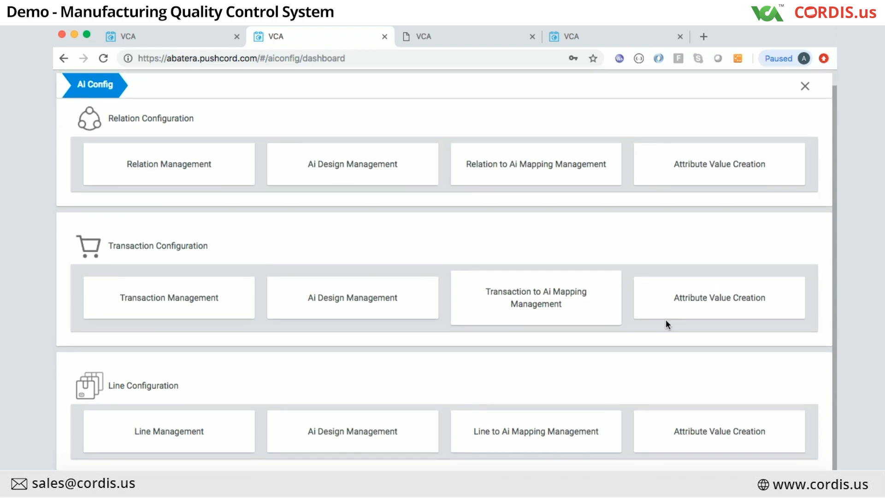
pyautogui.click(716, 300)
# Step: Open the Custom Lines attribute values, go to page 2 (51–100) and expand a suite line
pyautogui.scroll(-1, 452, 342)
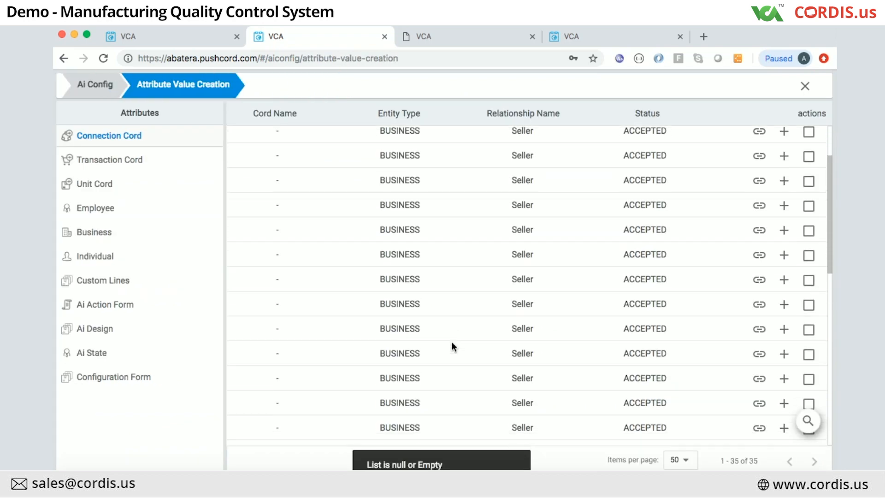
pyautogui.click(103, 279)
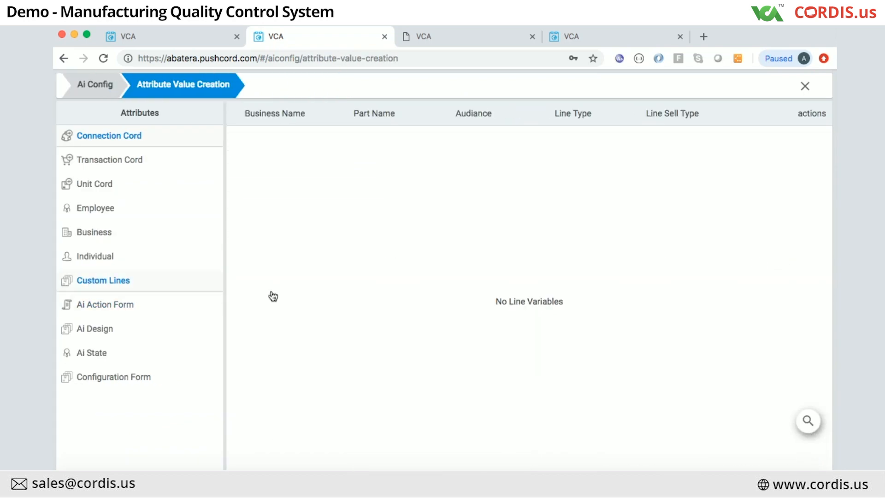
pyautogui.scroll(-15, 678, 332)
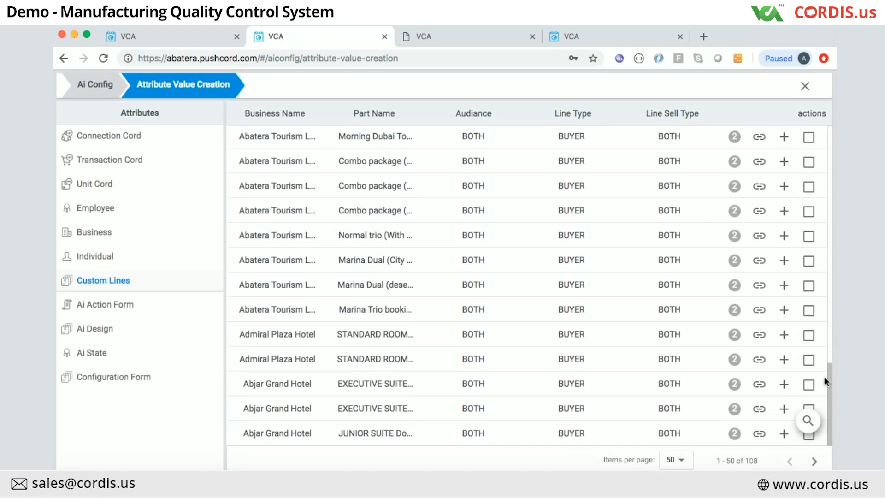
pyautogui.click(814, 461)
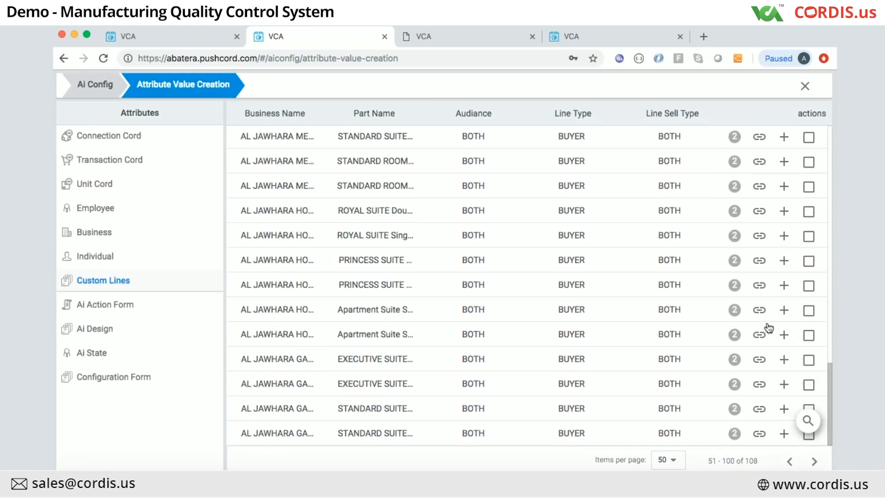
pyautogui.click(782, 411)
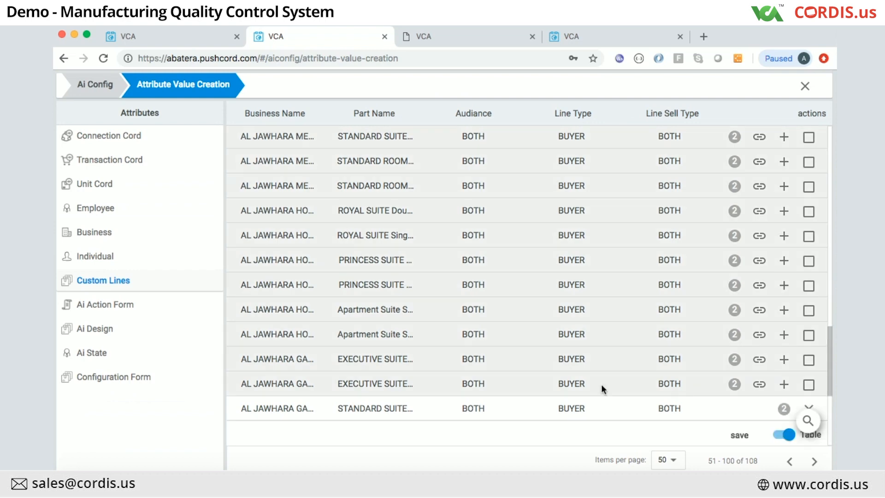
pyautogui.scroll(-5, 604, 385)
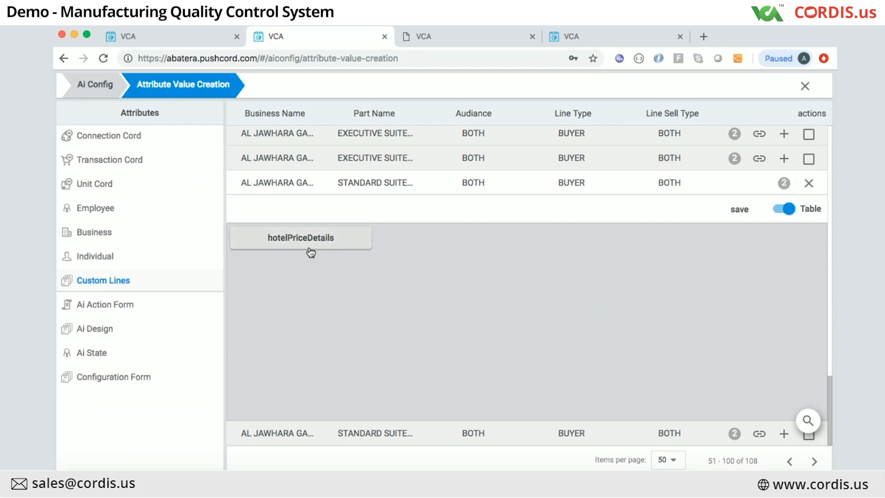
# Step: In single view, add then remove an empty lineType row to keep only Hotel, then switch to table view
pyautogui.click(779, 210)
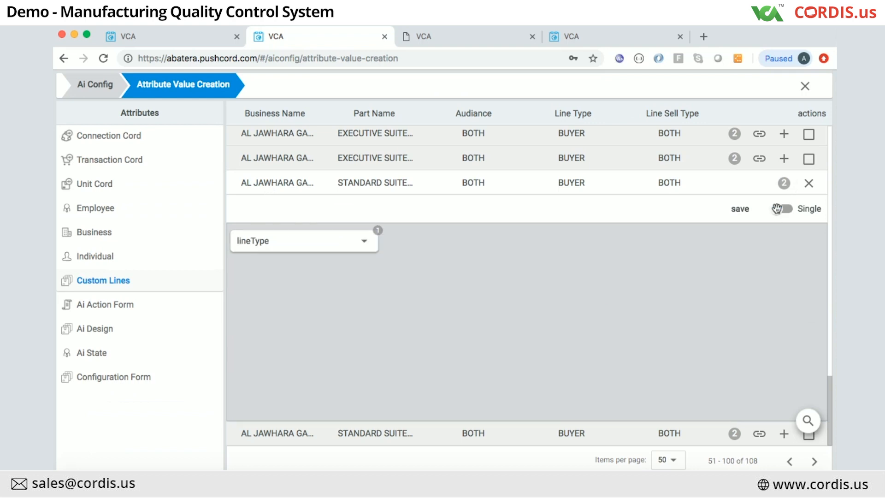
pyautogui.click(362, 244)
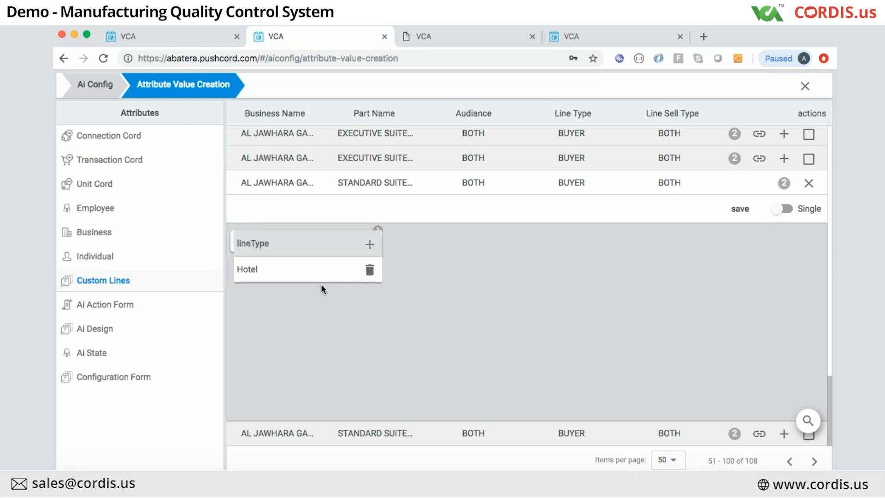
pyautogui.click(369, 246)
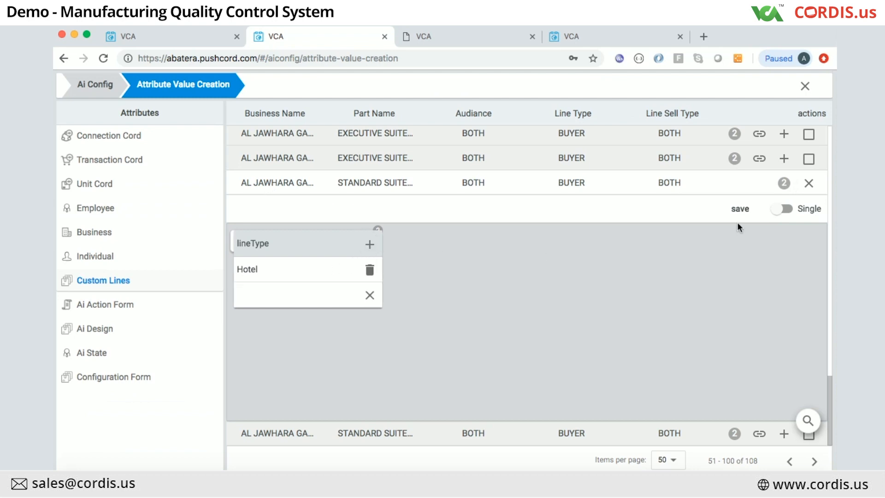
pyautogui.click(371, 296)
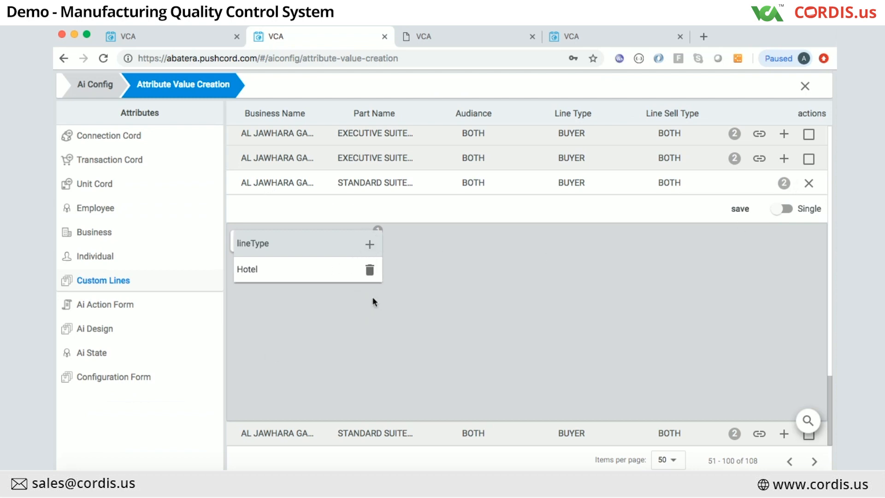
pyautogui.click(423, 248)
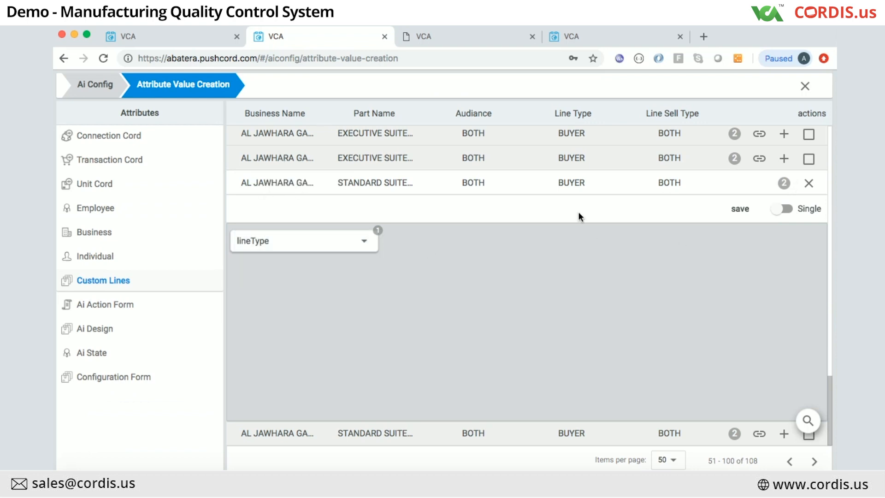
pyautogui.click(788, 210)
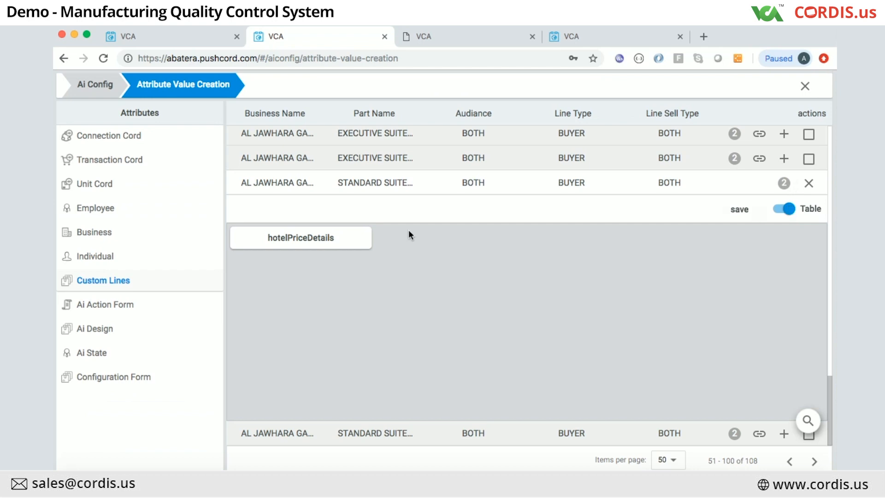
# Step: Review the hotelPriceDetails seasonal rate table across its columns, then go back to the Ai Config dashboard
pyautogui.click(291, 238)
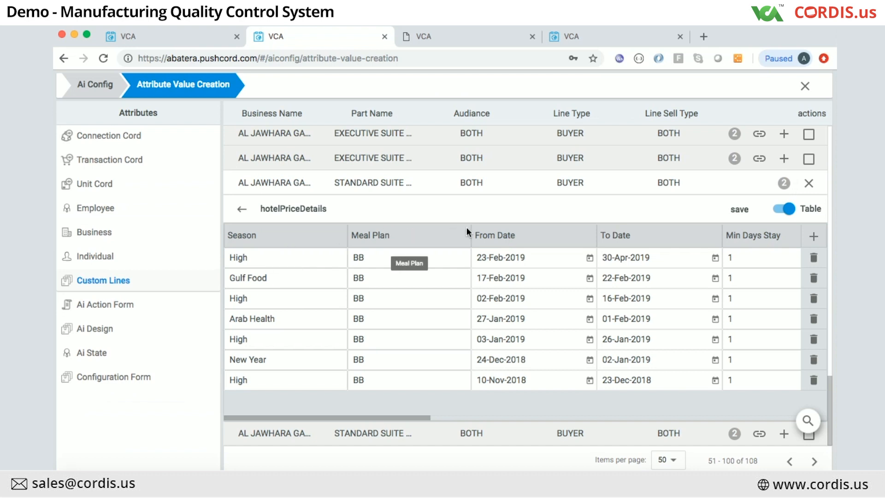
pyautogui.hscroll(10, 467, 228)
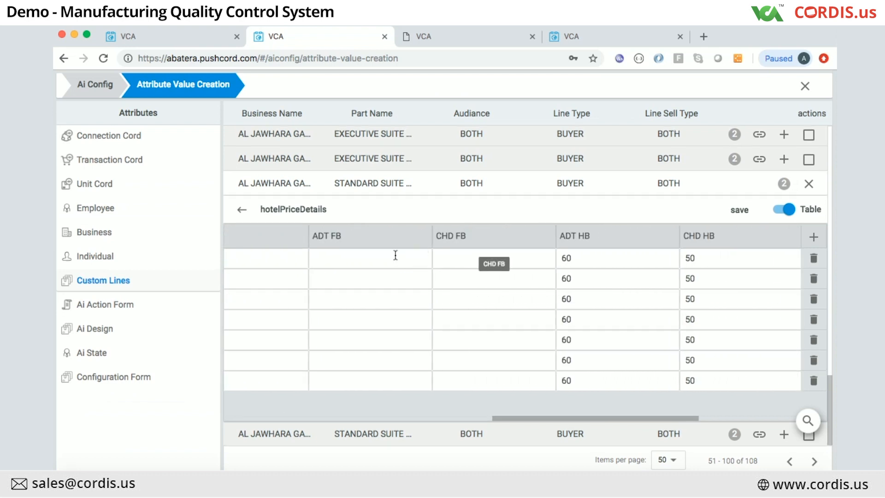
pyautogui.hscroll(-10, 395, 255)
pyautogui.hscroll(-5, 396, 255)
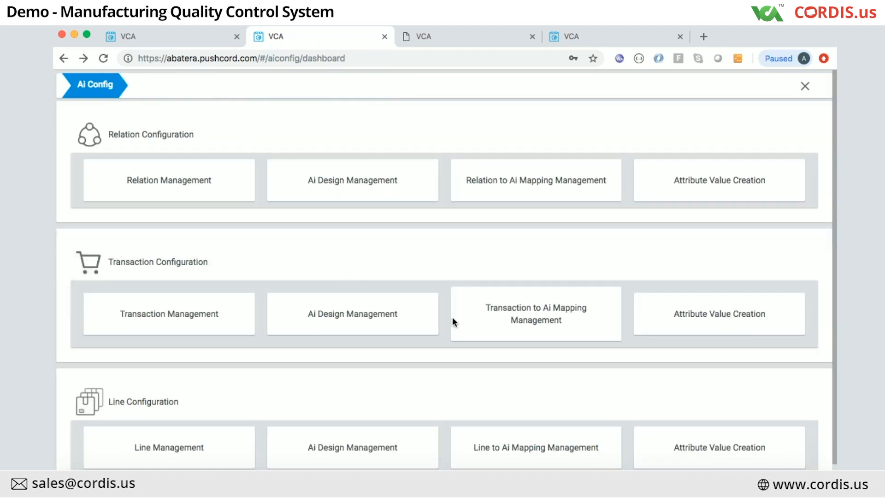
# Step: Reopen Custom Lines on page 2 and expand the Standard Suite line to its hotelPriceDetails table
pyautogui.click(684, 318)
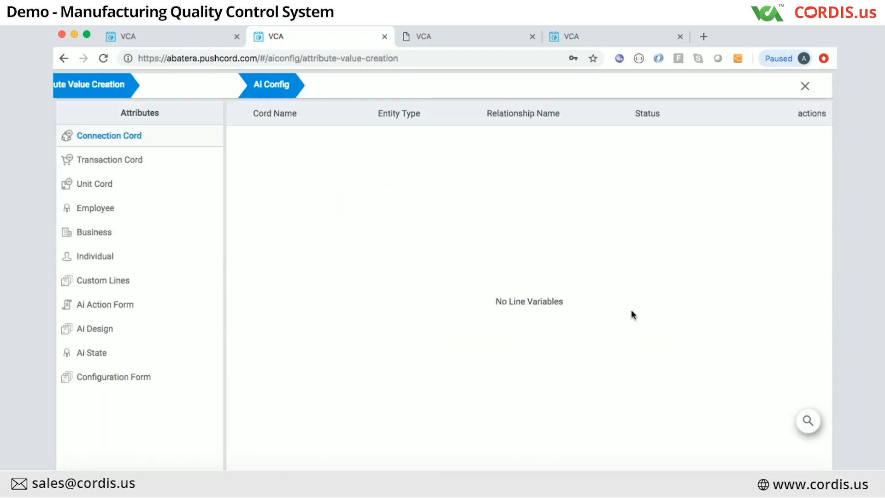
pyautogui.click(103, 289)
pyautogui.scroll(-10, 733, 369)
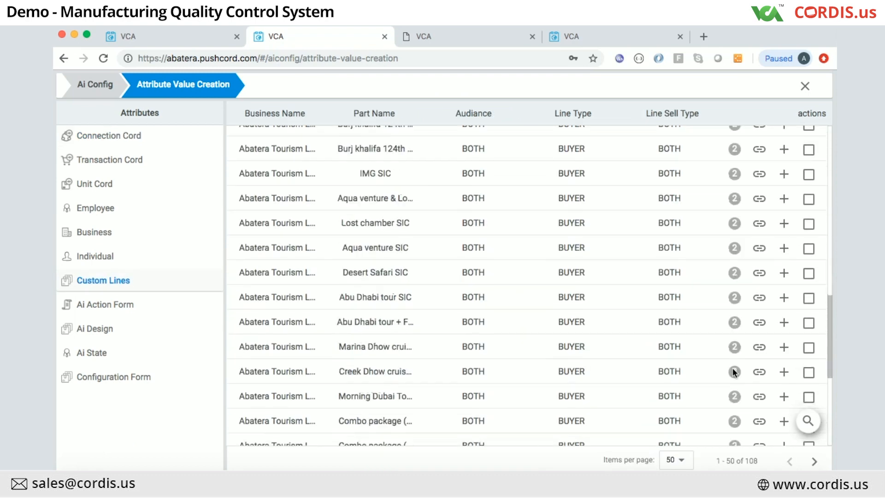
pyautogui.scroll(-5, 733, 369)
pyautogui.click(814, 461)
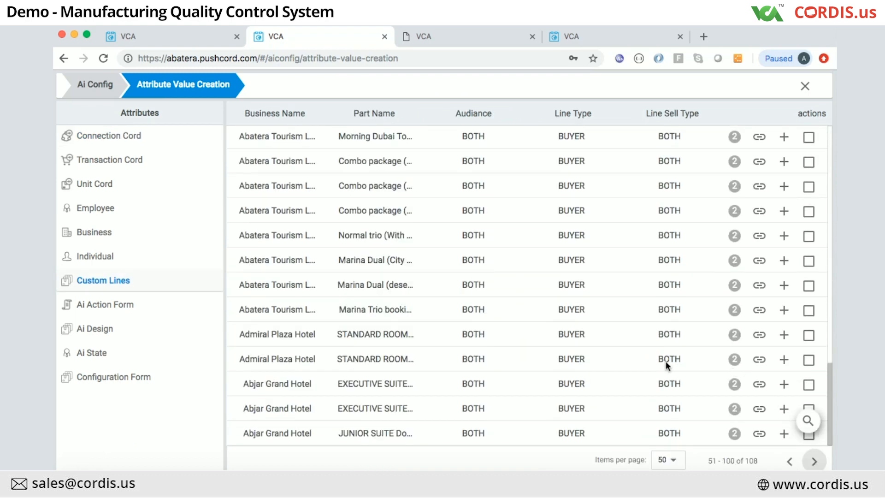
pyautogui.click(784, 408)
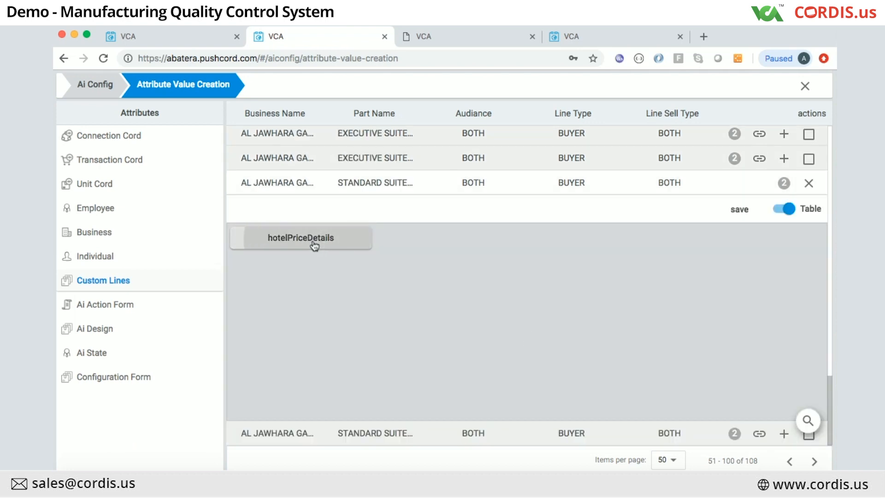
pyautogui.click(310, 243)
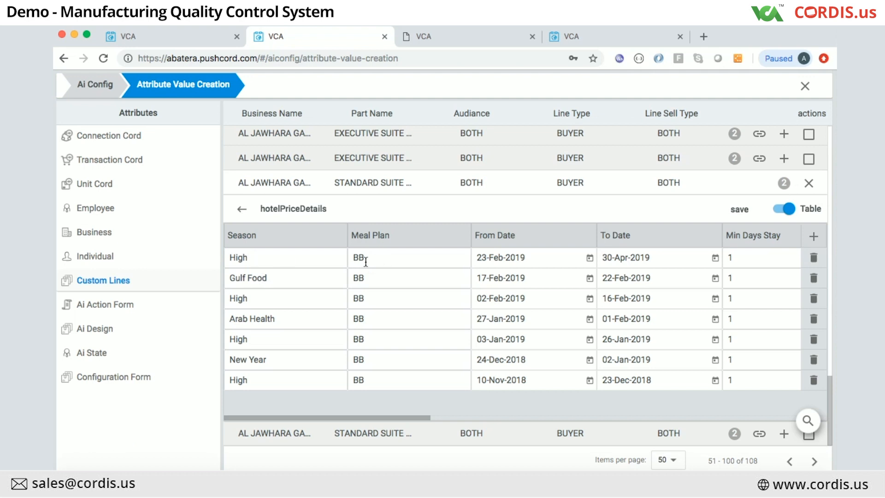
pyautogui.scroll(-1, 374, 332)
pyautogui.hscroll(5, 676, 261)
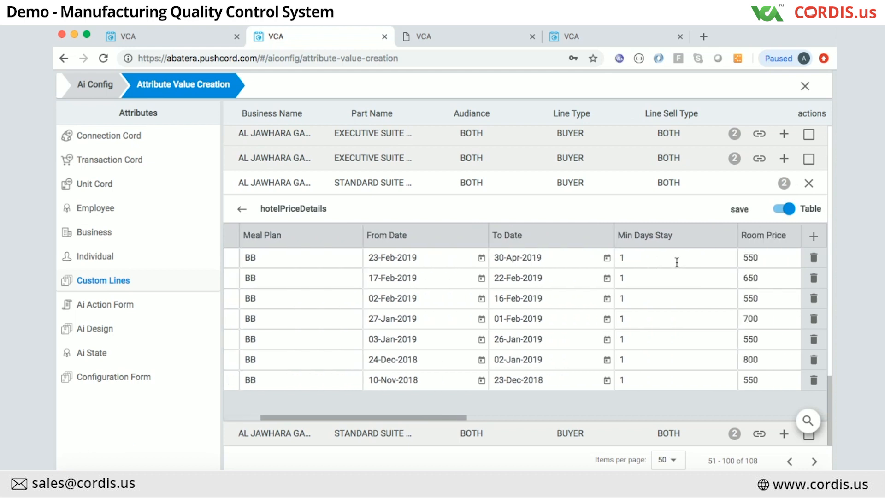
pyautogui.hscroll(3, 677, 263)
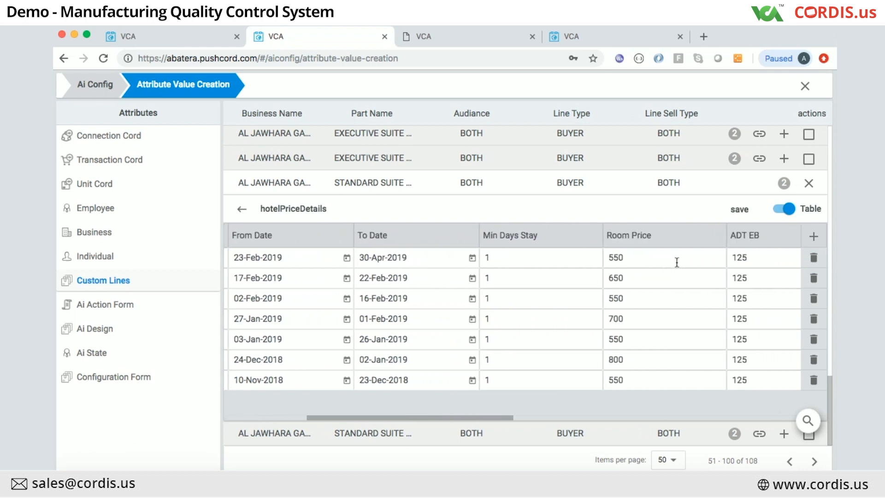
pyautogui.hscroll(5, 677, 263)
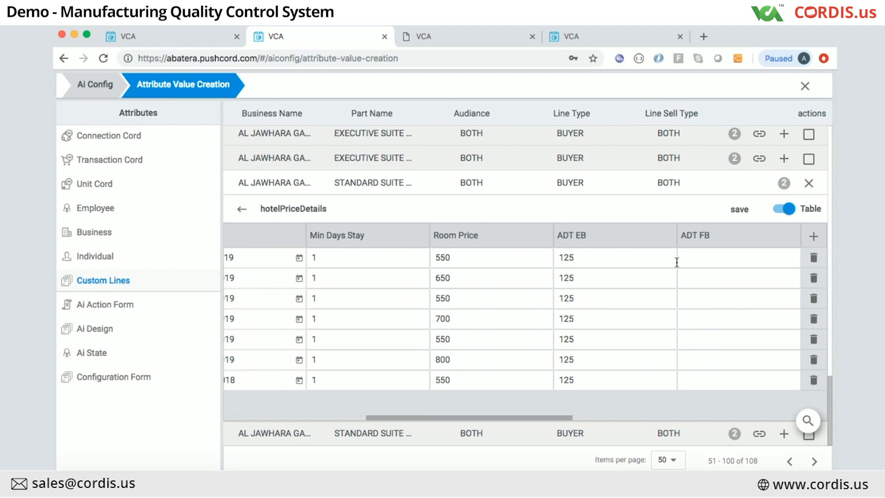
pyautogui.hscroll(5, 677, 262)
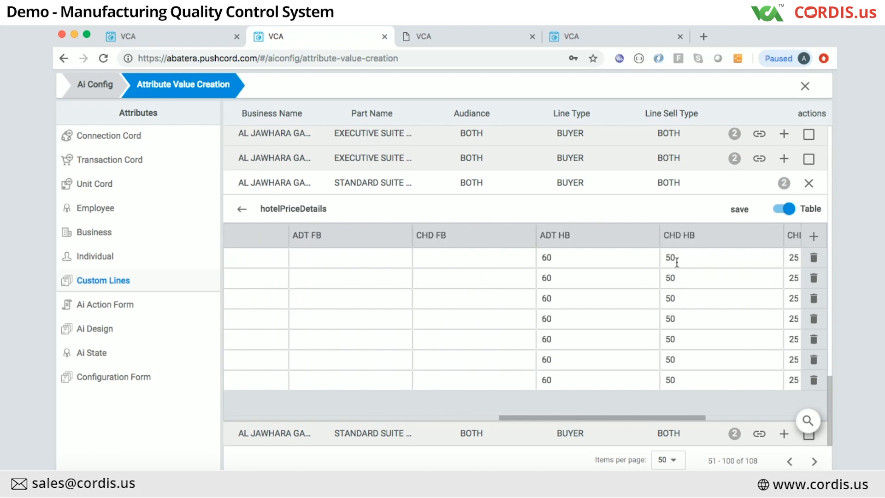
pyautogui.hscroll(4, 677, 263)
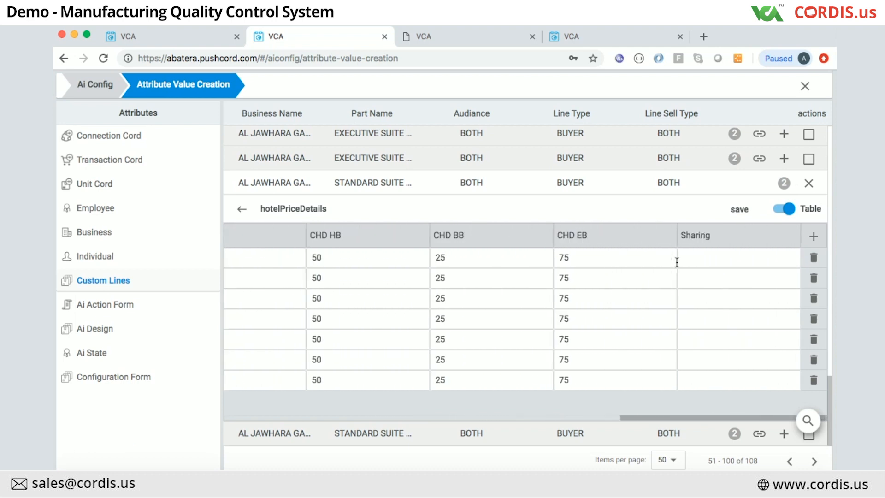
# Step: Switch to the manufacturing site tab and return to its Ai Config dashboard
pyautogui.click(172, 35)
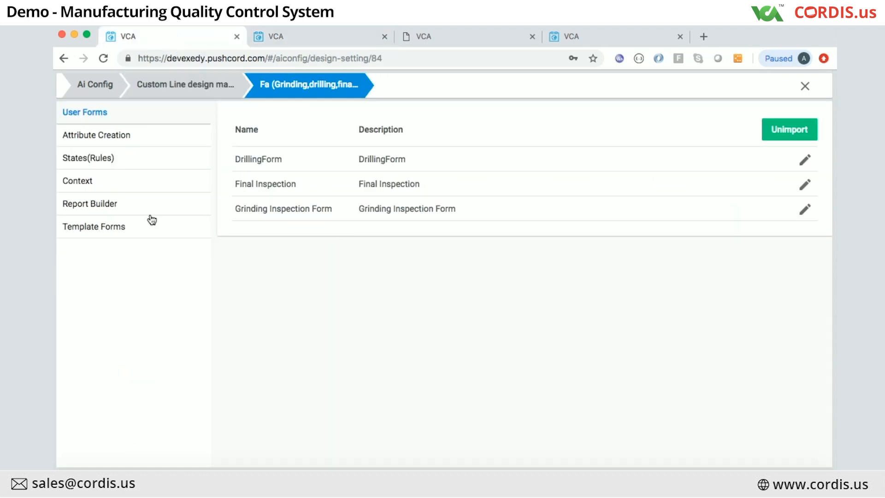
pyautogui.click(168, 86)
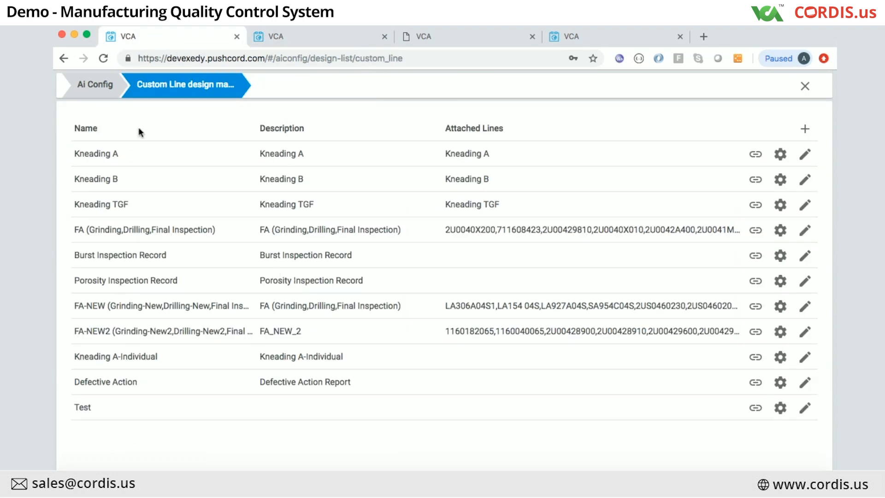
pyautogui.click(94, 85)
pyautogui.scroll(-1, 668, 439)
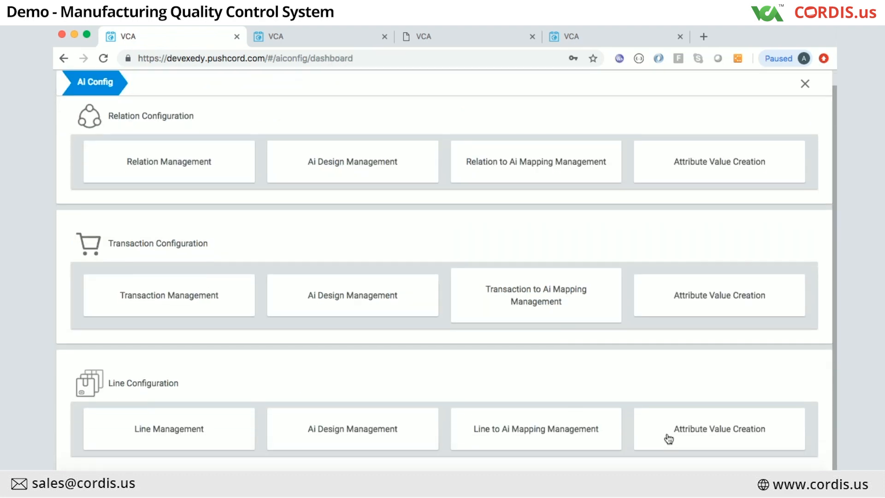
# Step: Open Line Attribute Value Creation's Custom Lines and expand line 2U0042A400, which has no table variables
pyautogui.click(693, 436)
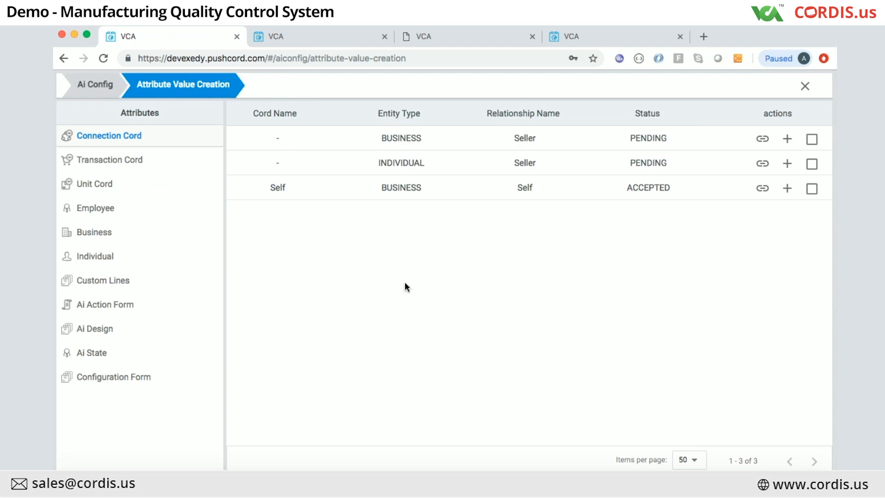
pyautogui.click(99, 281)
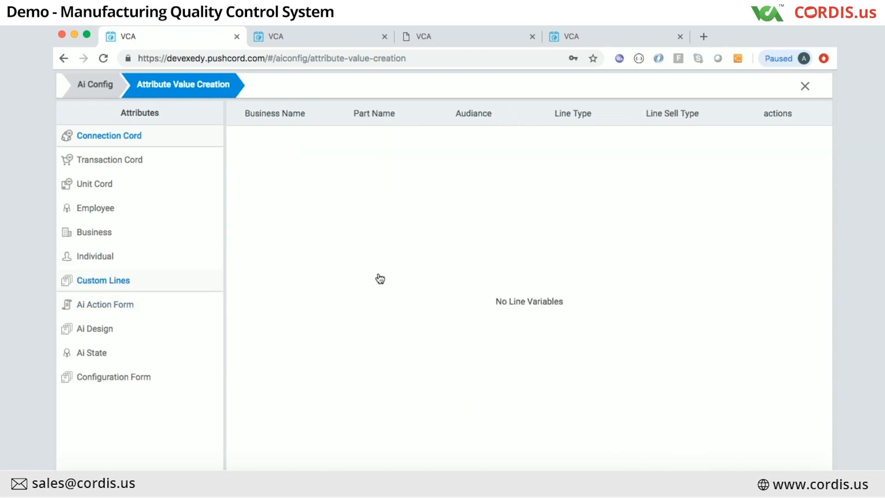
pyautogui.scroll(-5, 476, 352)
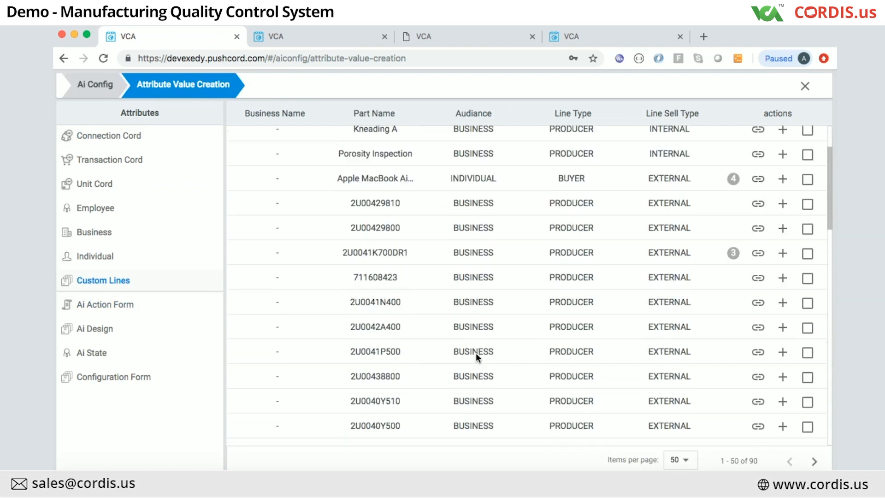
pyautogui.click(782, 255)
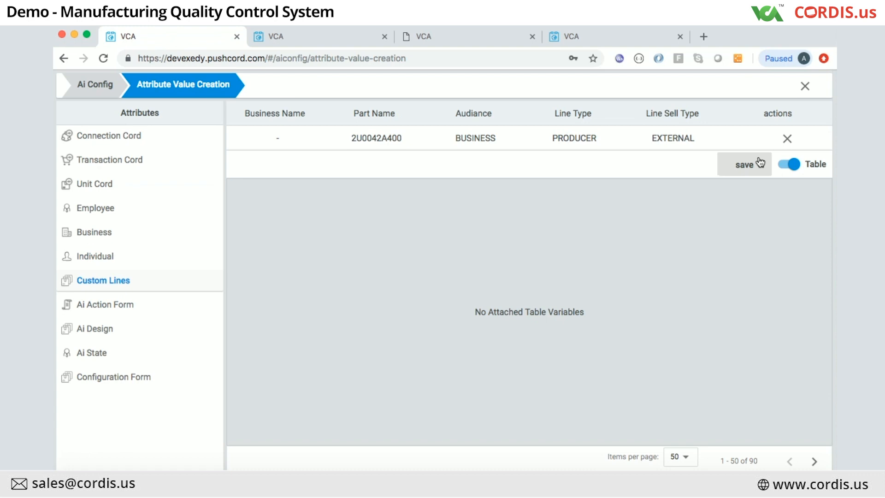
# Step: Close line 2U0042A400 and expand line 2U0041K700DR1's attribute values
pyautogui.click(788, 138)
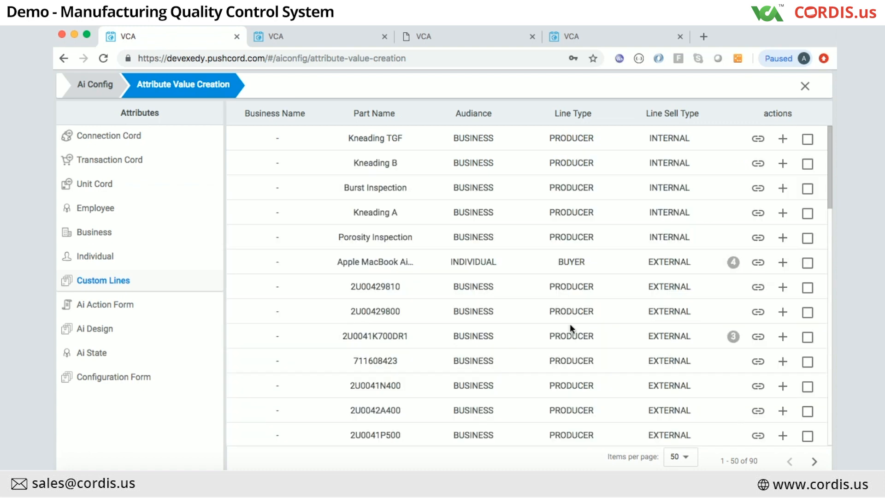
pyautogui.scroll(-2, 569, 324)
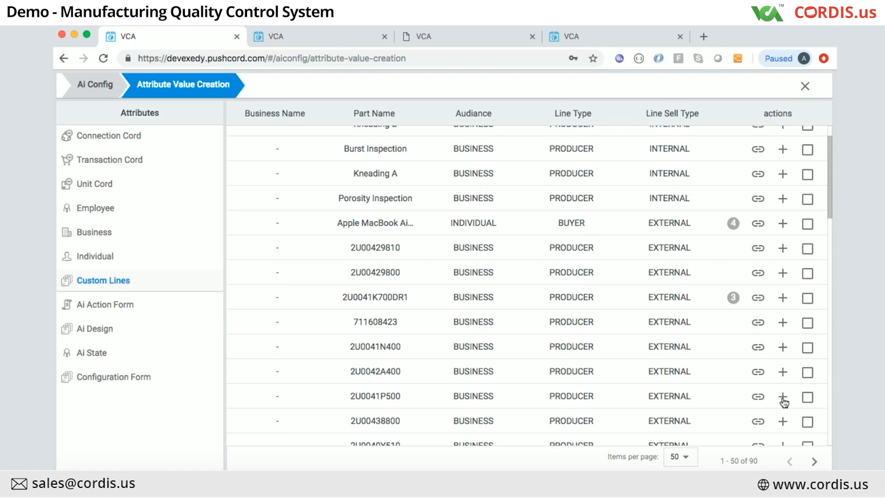
pyautogui.click(783, 299)
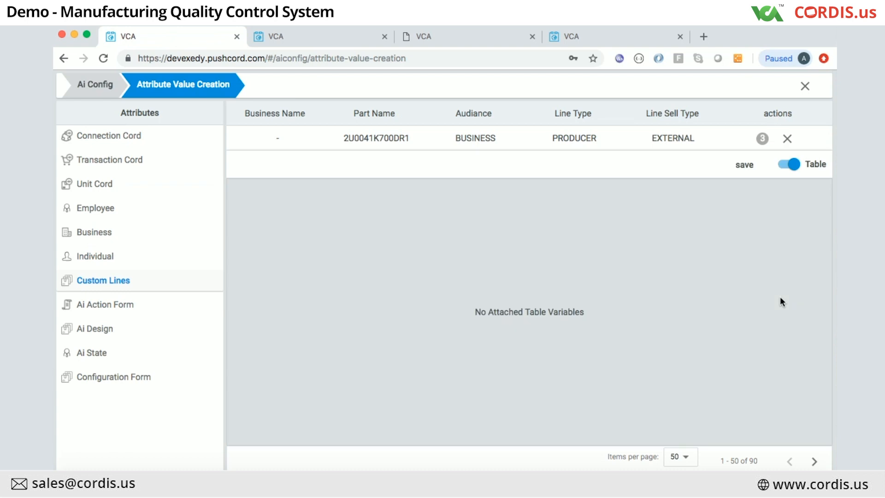
# Step: View line 2U0041K700DR1's partNo values in single view, then return to the Ai Config dashboard
pyautogui.click(784, 166)
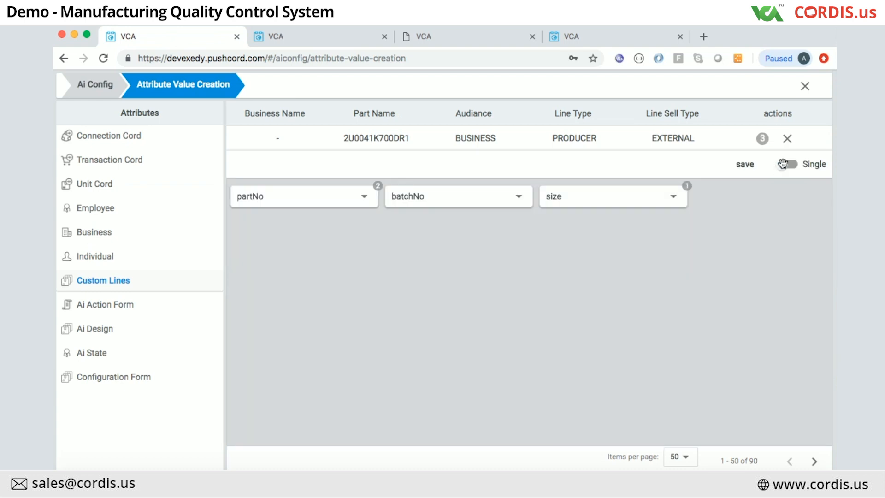
pyautogui.click(312, 199)
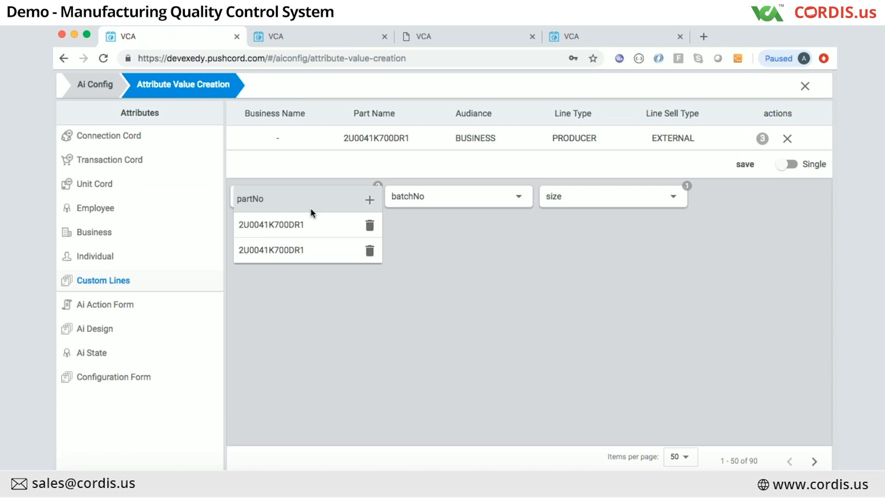
pyautogui.click(502, 278)
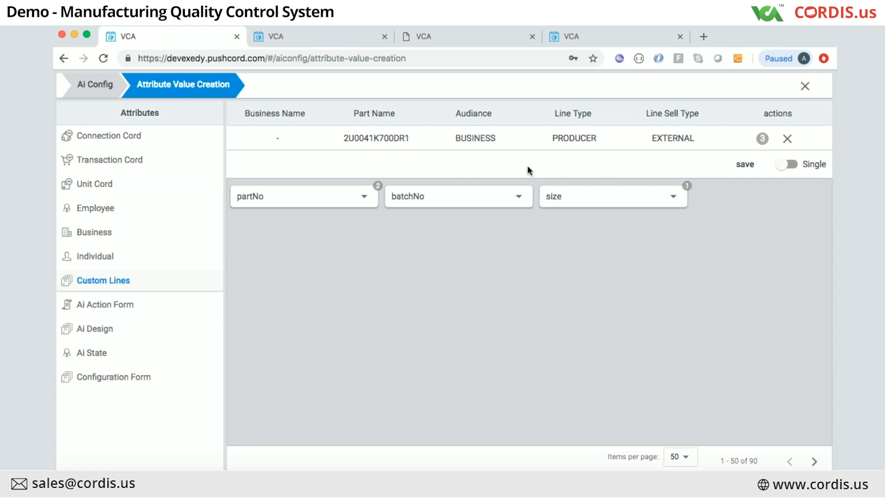
pyautogui.click(95, 84)
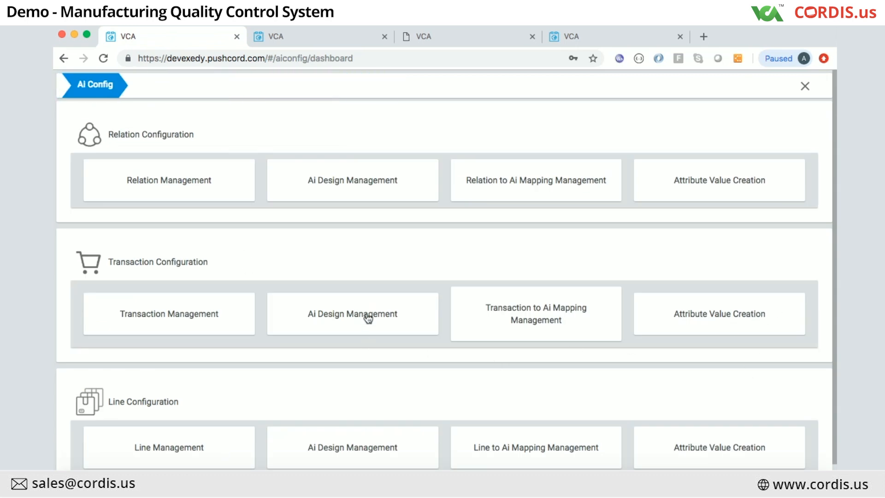
# Step: Open the FA (Grinding,Drilling,Final Inspection) design settings, checking its Custom Lines attributes along the way
pyautogui.click(367, 446)
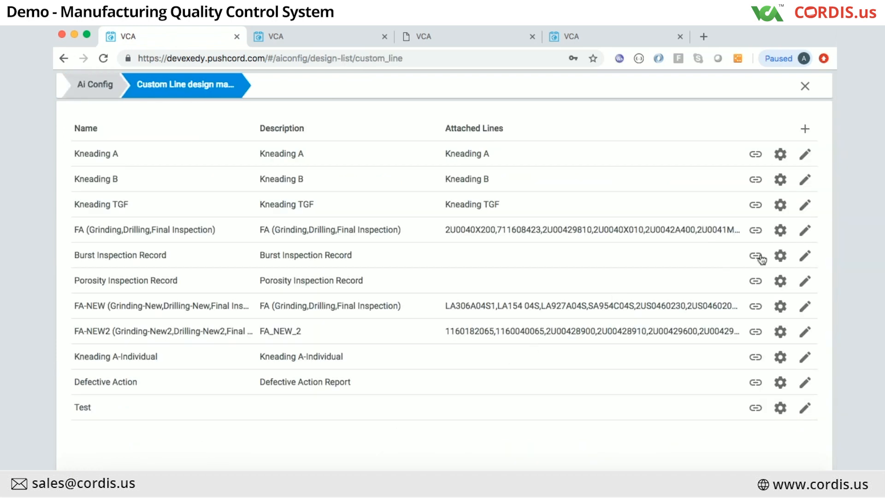
pyautogui.click(781, 231)
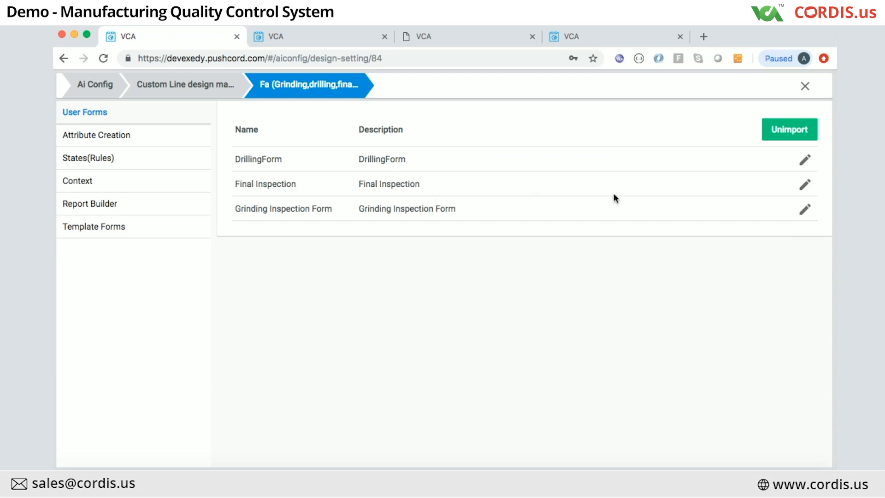
pyautogui.click(81, 145)
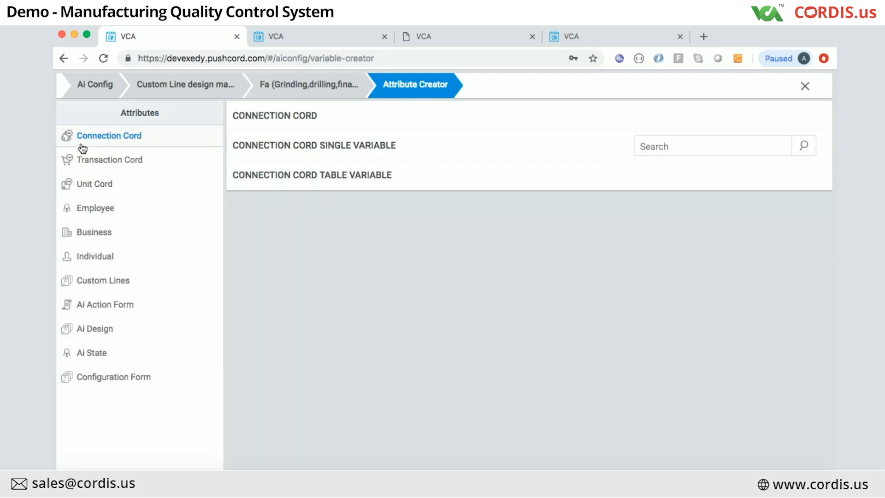
pyautogui.click(94, 287)
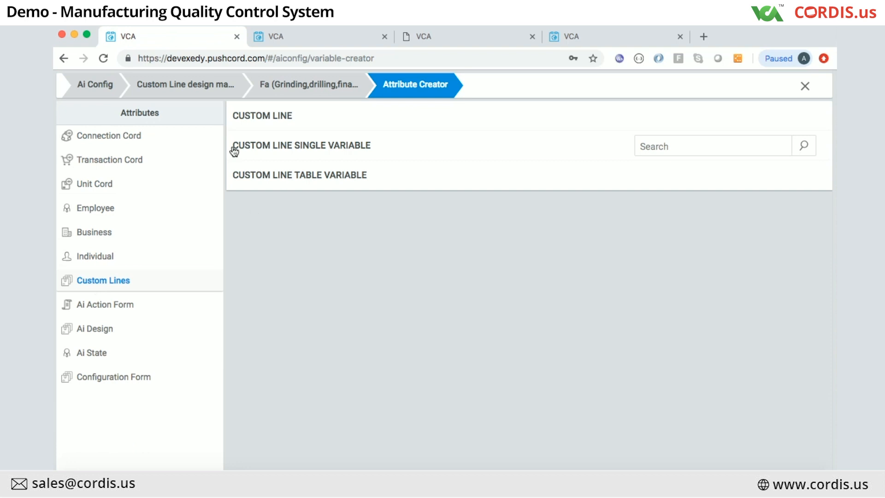
pyautogui.click(287, 84)
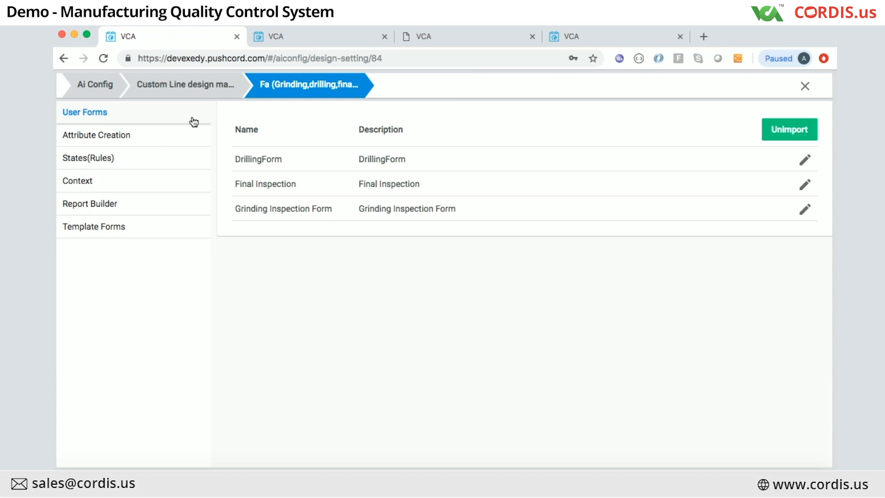
# Step: Review the FA design's nine state rules, then view its Grinding, Drilling and Final Inspection contexts
pyautogui.click(90, 163)
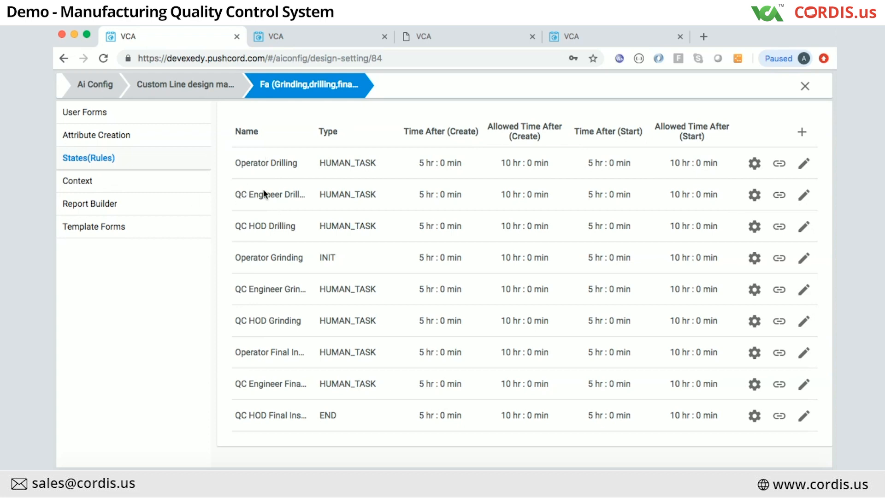
pyautogui.click(78, 184)
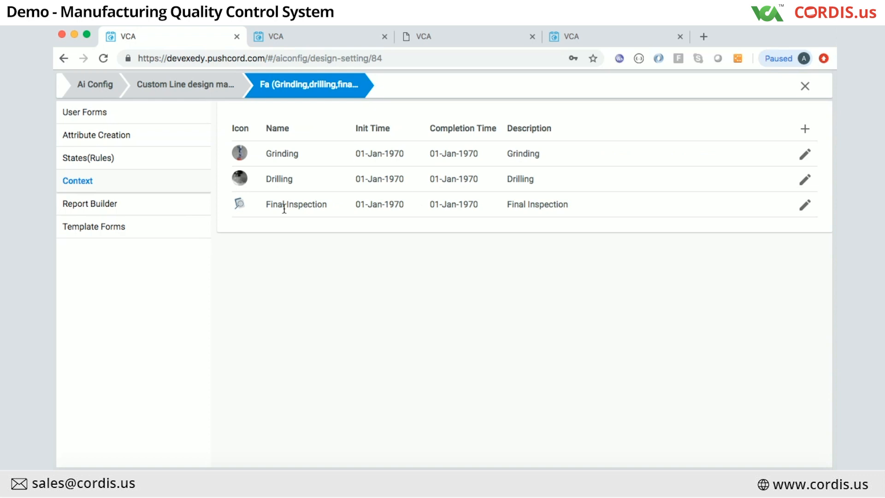
# Step: Go back to the FA design's States (Rules) list with its 5 hr/10 hr time limits
pyautogui.click(96, 162)
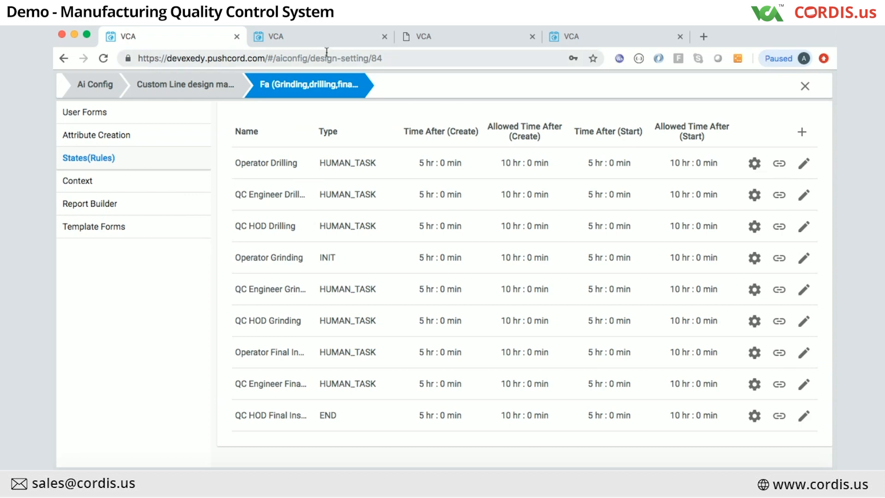
# Step: On the other training site, open the Reservations transactional design's settings via Transaction Ai Design Management
pyautogui.click(295, 35)
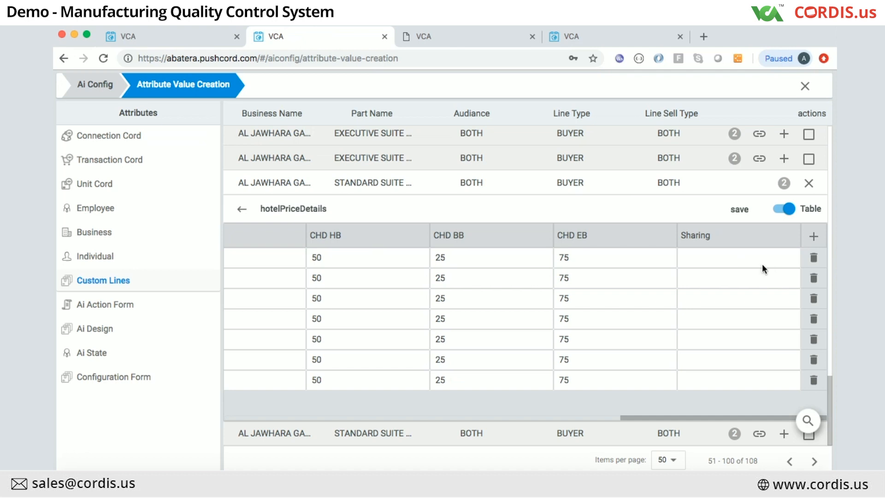
pyautogui.click(92, 84)
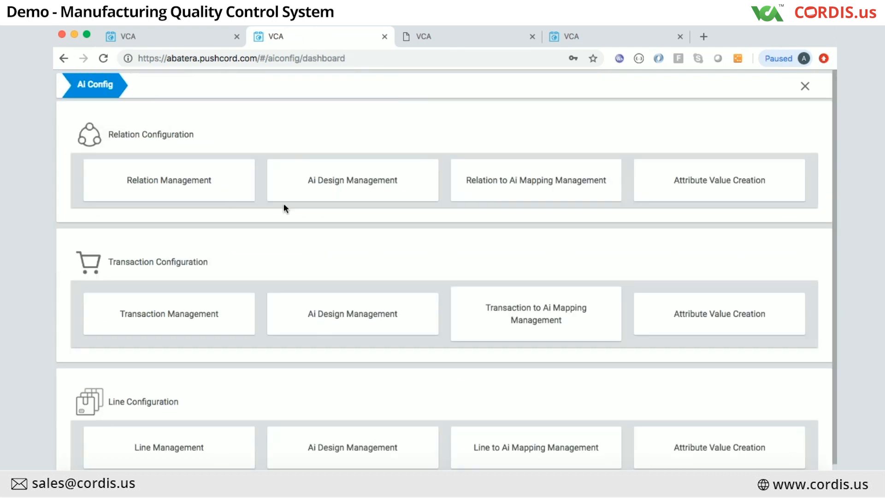
pyautogui.scroll(-1, 348, 369)
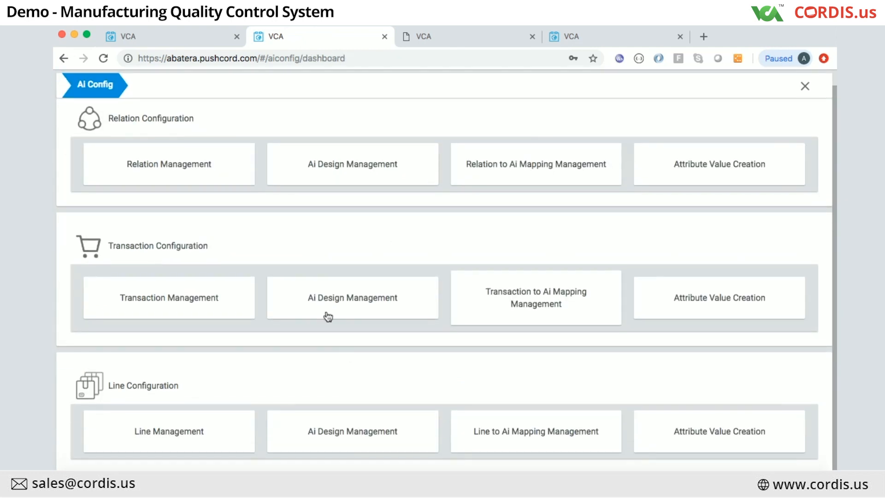
pyautogui.click(340, 298)
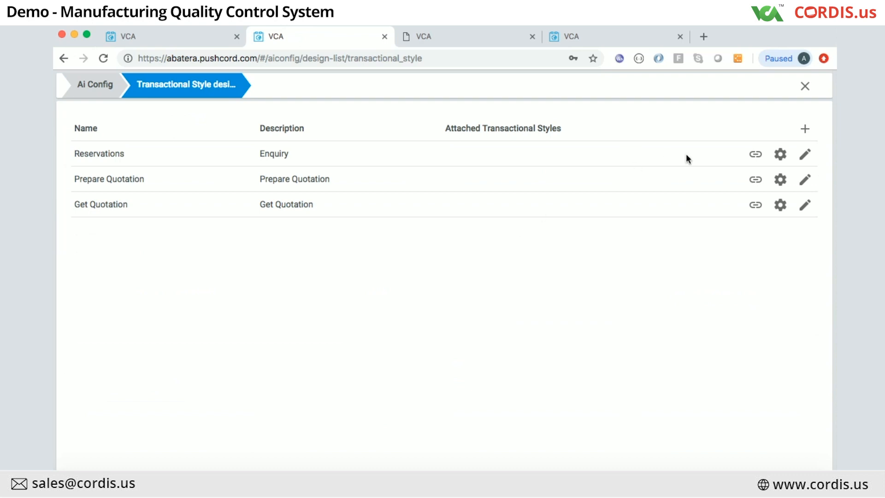
pyautogui.click(785, 155)
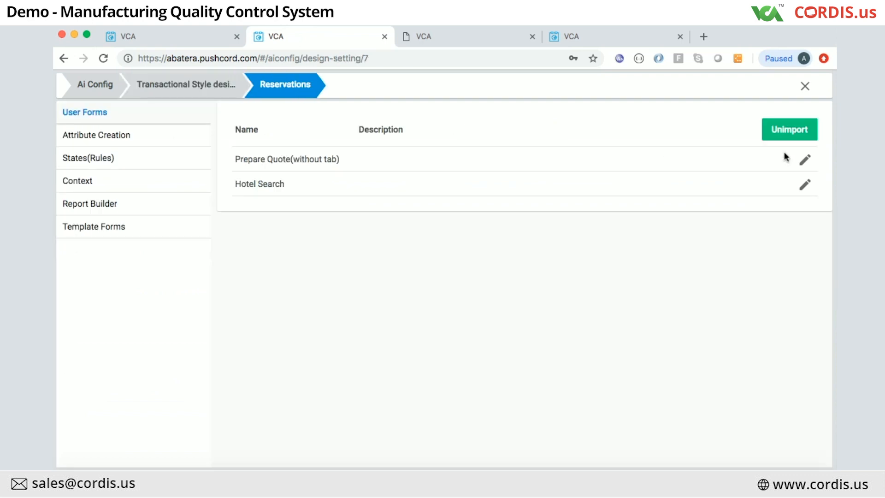
# Step: Inspect the Enquiry state's rule formula, collapsing and re-expanding the variables list, then return to Reservations settings
pyautogui.click(107, 158)
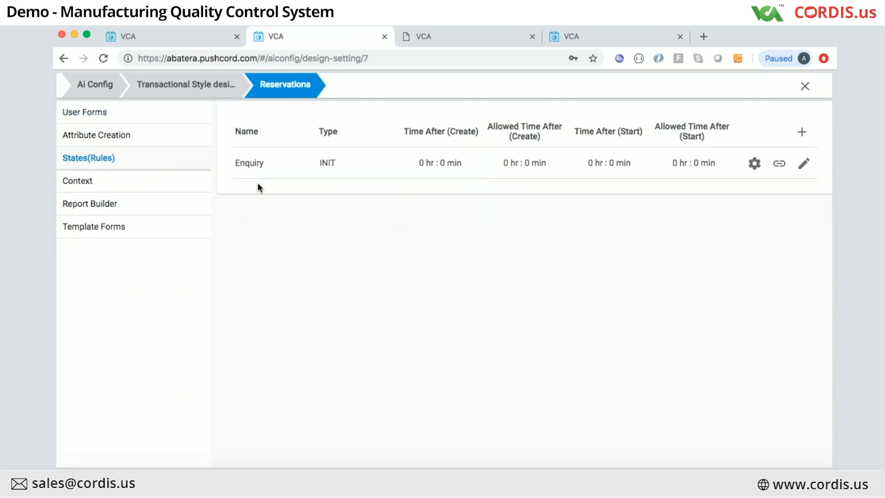
pyautogui.click(755, 164)
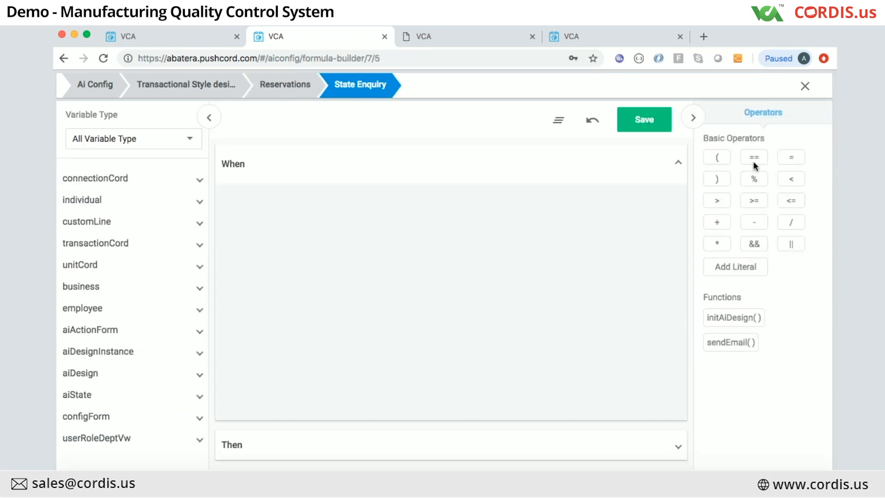
pyautogui.click(209, 117)
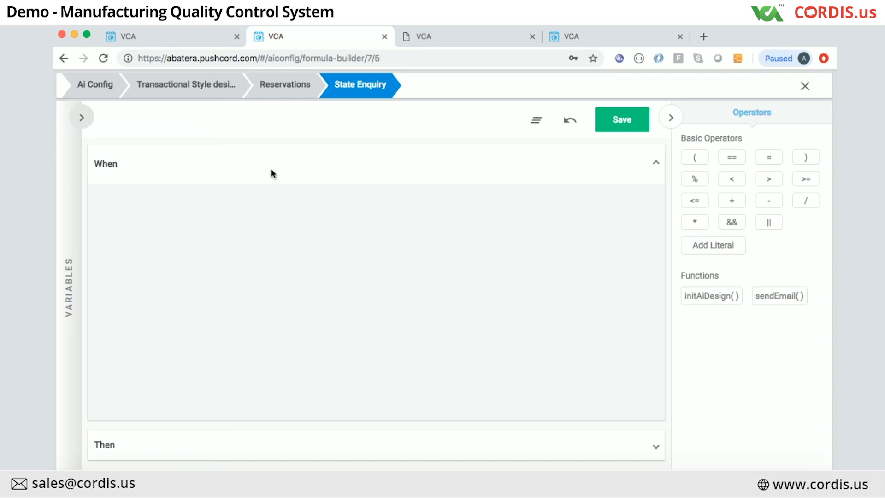
pyautogui.click(82, 118)
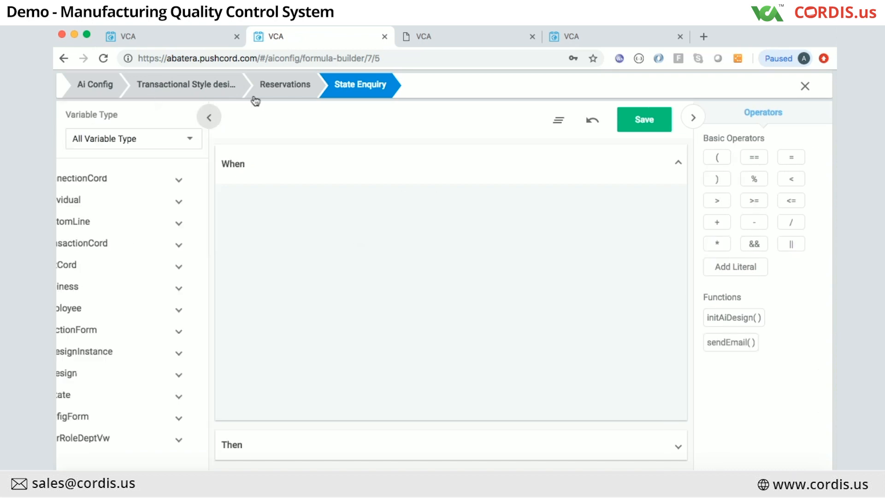
pyautogui.click(290, 88)
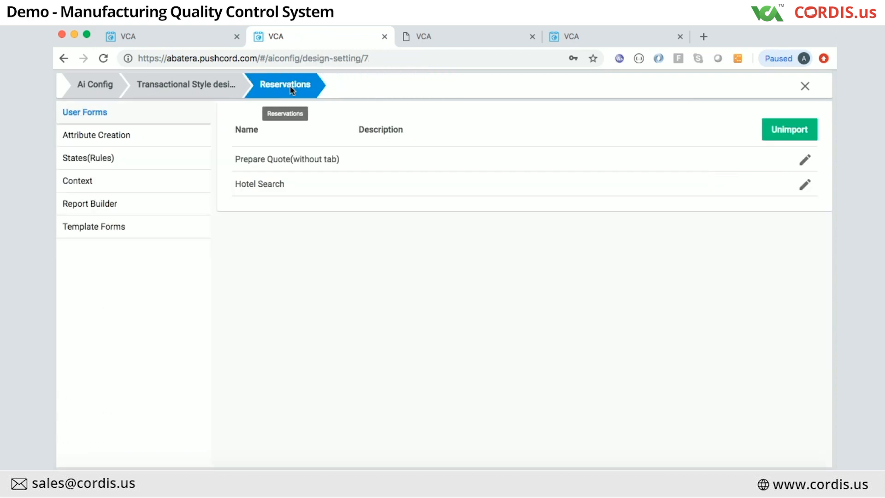
# Step: Open the Enquiry state for editing and review its INIT type, Hotel Enquiry context, SELLER role and Least Occupancy algorithm
pyautogui.click(88, 161)
pyautogui.click(804, 163)
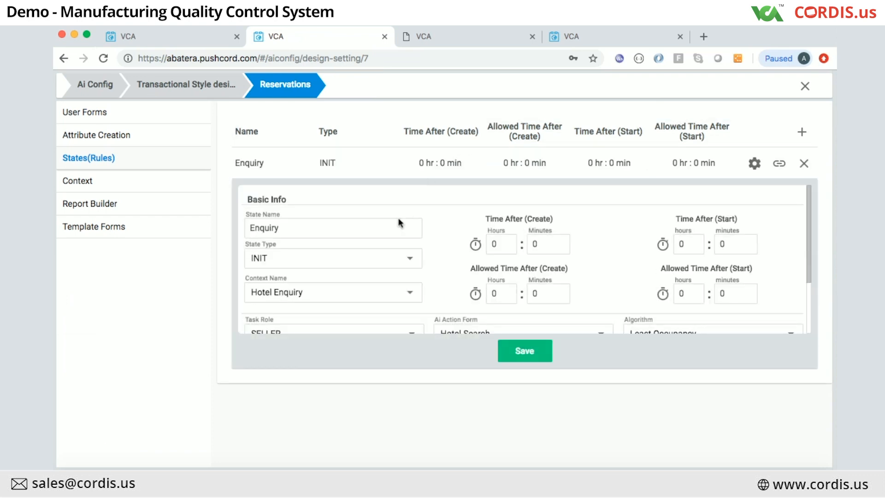
pyautogui.scroll(-3, 400, 223)
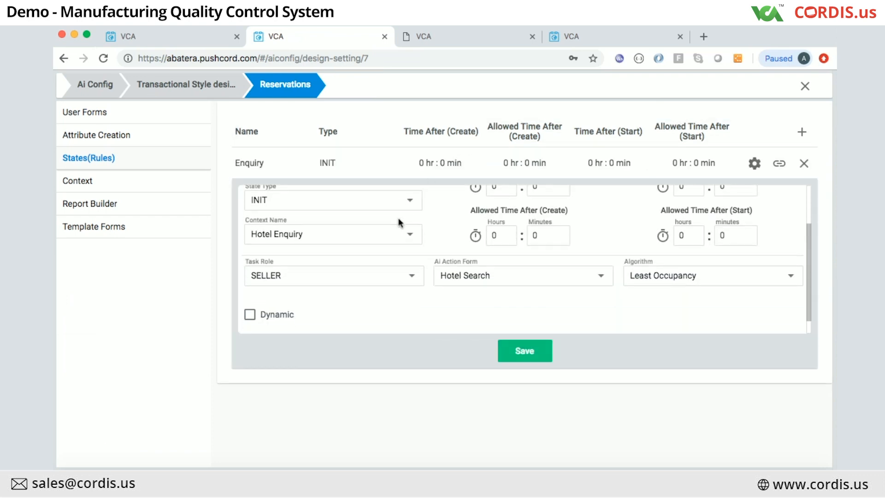
pyautogui.scroll(3, 400, 223)
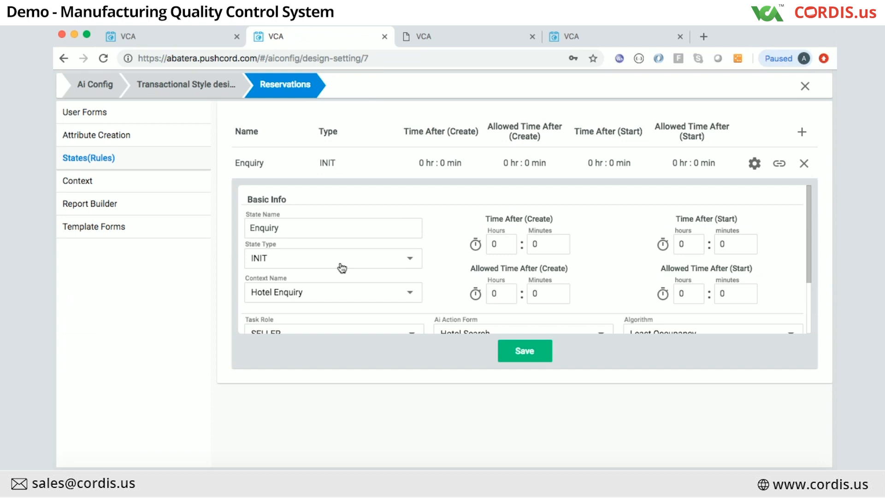
pyautogui.scroll(-3, 342, 268)
pyautogui.scroll(2, 342, 266)
pyautogui.scroll(1, 340, 267)
pyautogui.scroll(-2, 589, 275)
pyautogui.scroll(1, 589, 274)
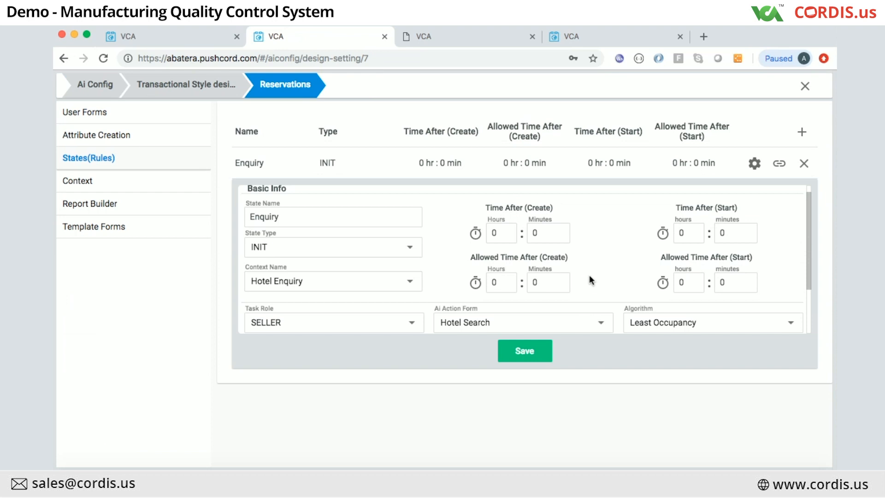
pyautogui.scroll(-2, 590, 274)
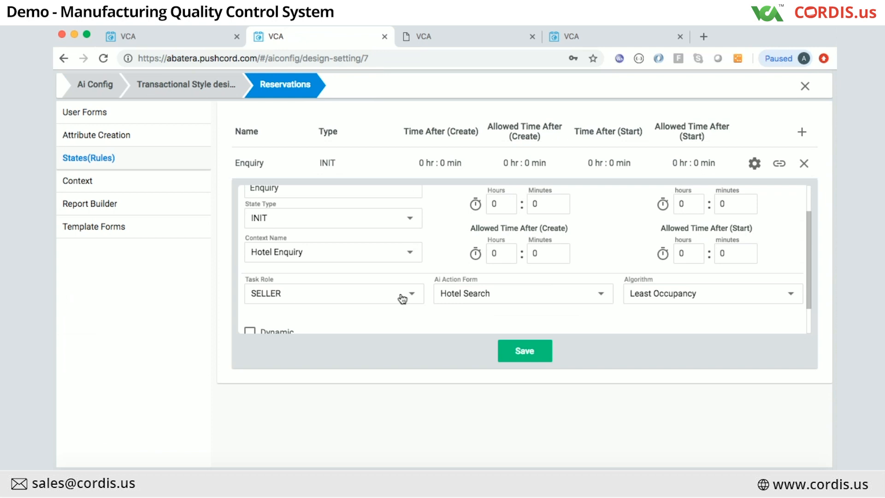
# Step: Keep SELLER as the Enquiry task role, preview Dynamic assignment, then leave it off
pyautogui.scroll(-2, 402, 297)
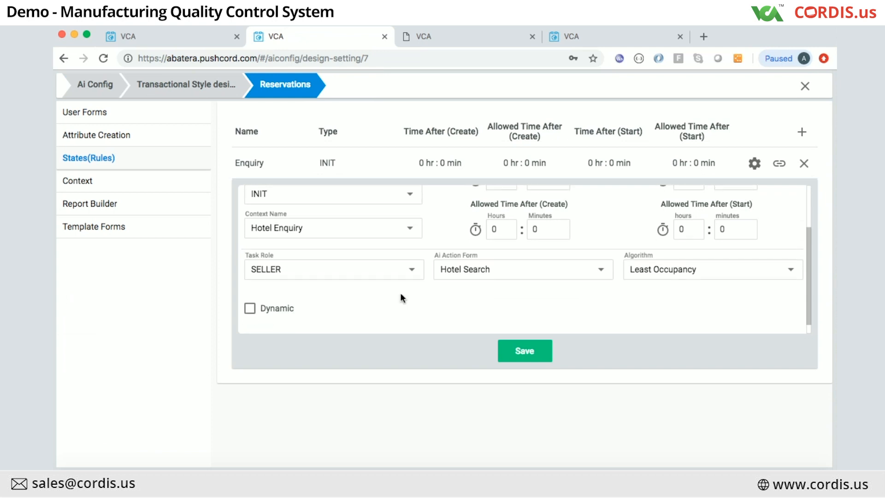
pyautogui.click(376, 272)
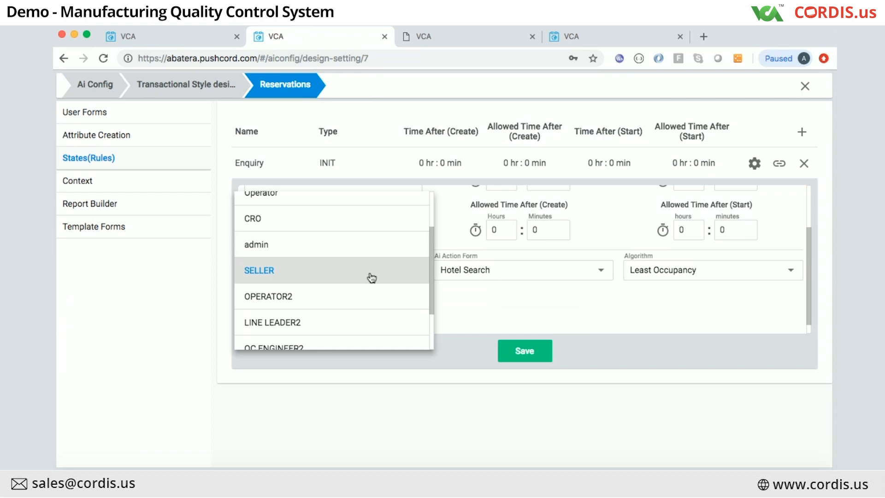
pyautogui.click(462, 291)
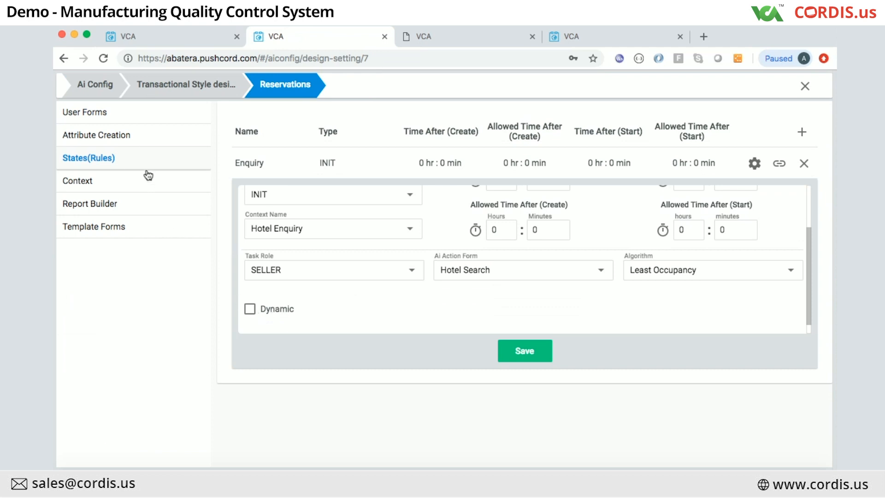
pyautogui.click(251, 312)
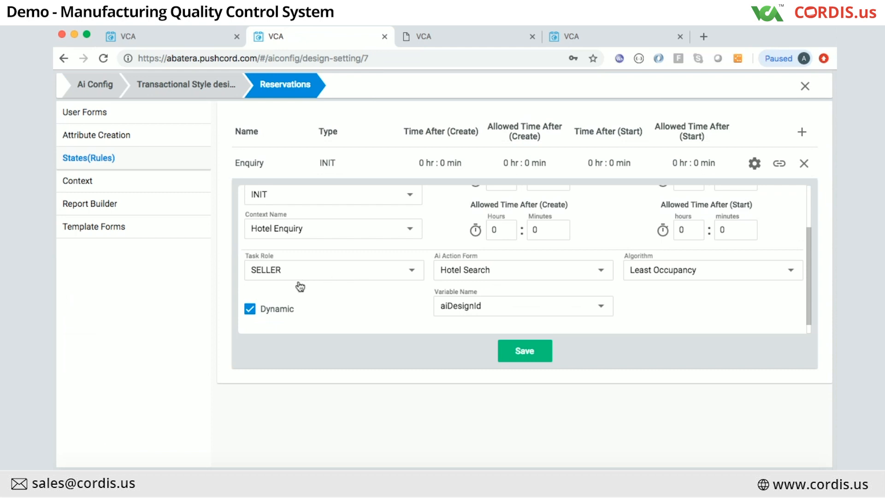
pyautogui.click(251, 310)
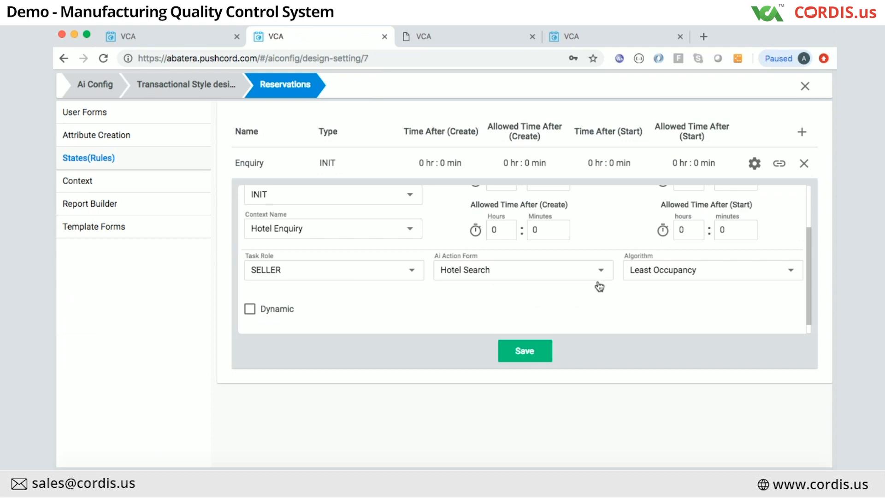
# Step: Try Least Occupancy and Claim Based, then set the Enquiry assignment algorithm to Round Robin
pyautogui.click(655, 276)
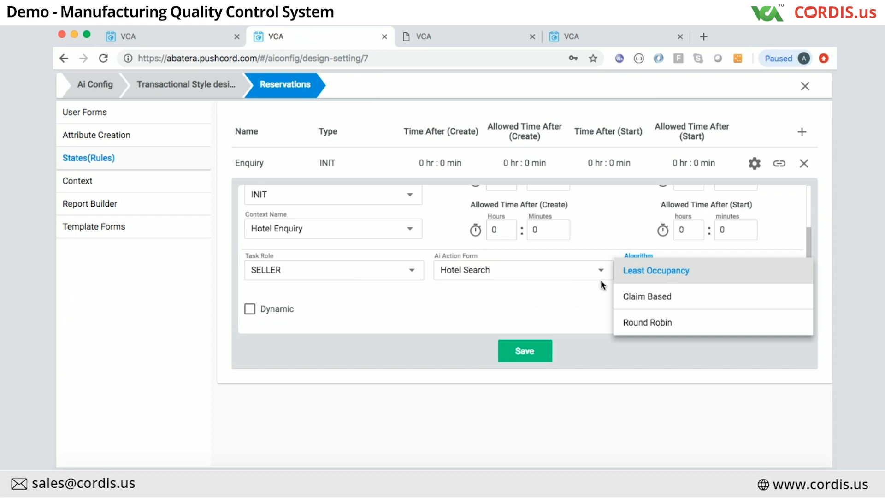
pyautogui.click(574, 283)
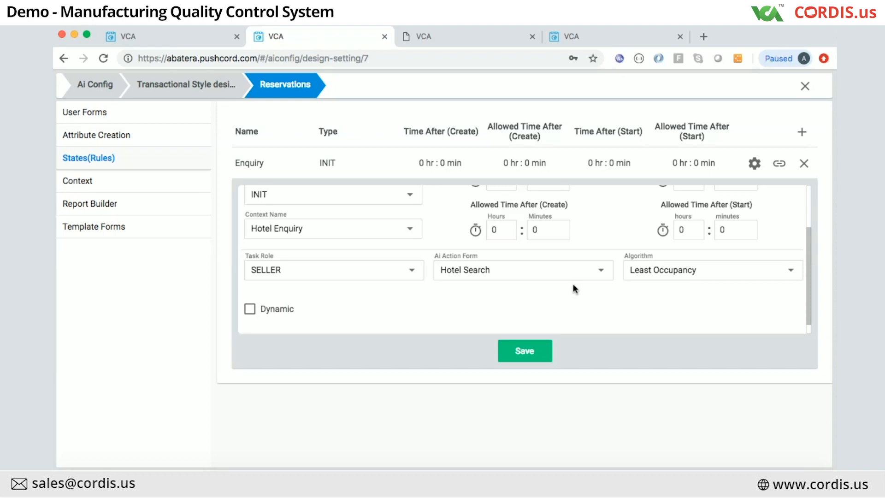
pyautogui.click(657, 275)
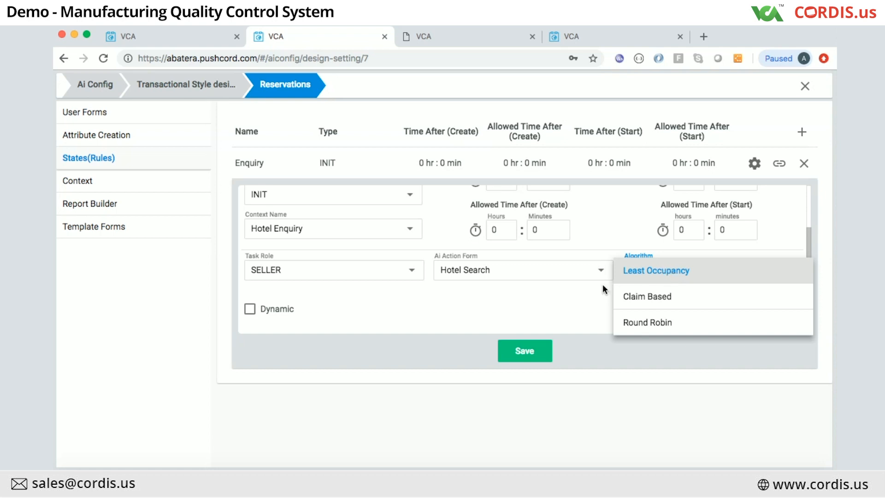
pyautogui.click(632, 298)
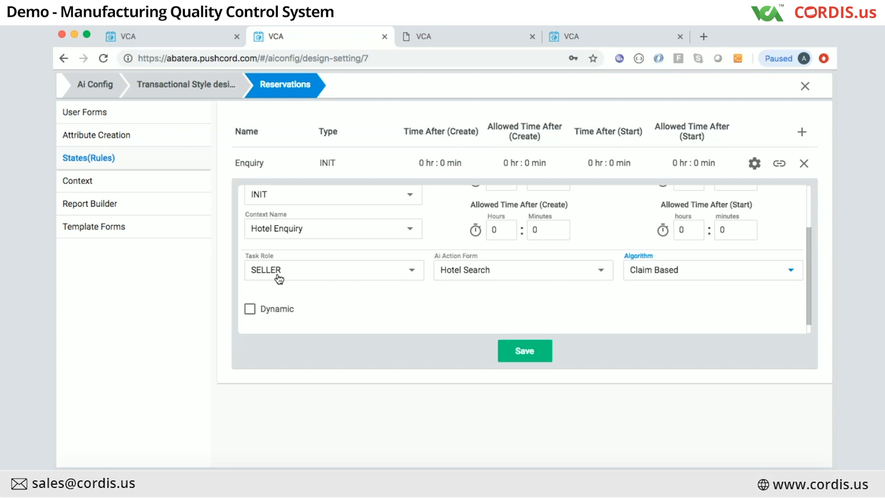
pyautogui.click(657, 272)
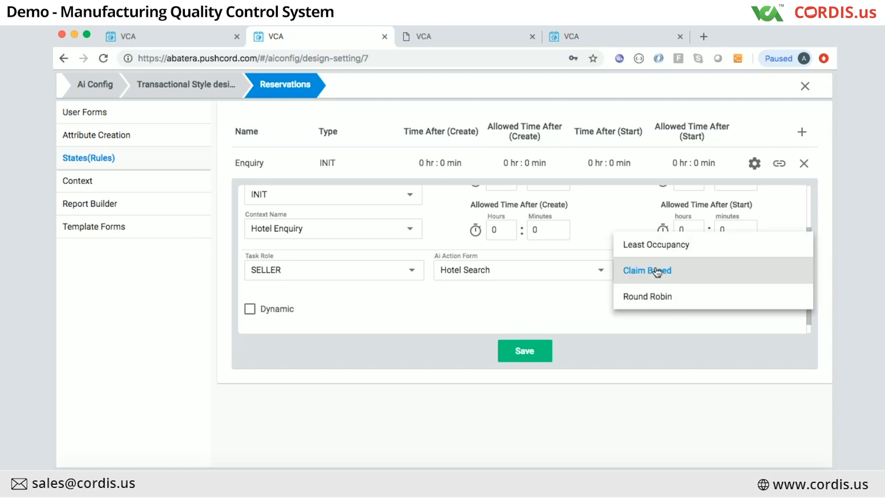
pyautogui.click(644, 299)
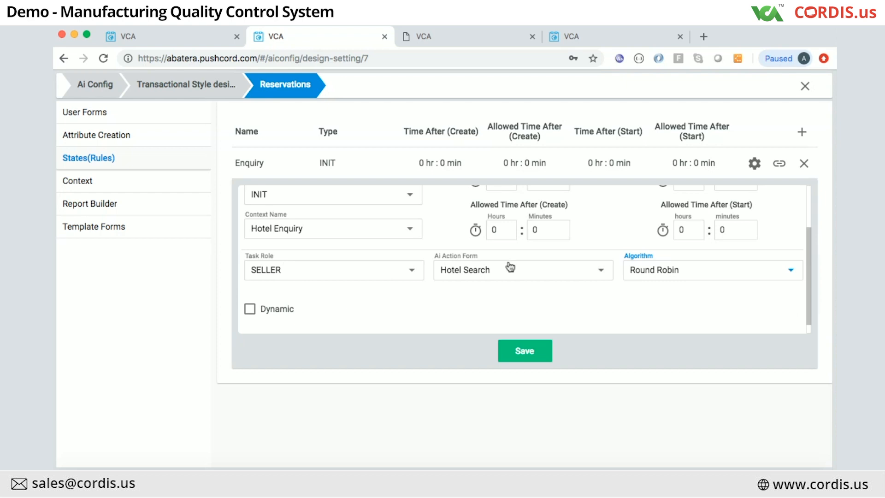
pyautogui.scroll(3, 521, 249)
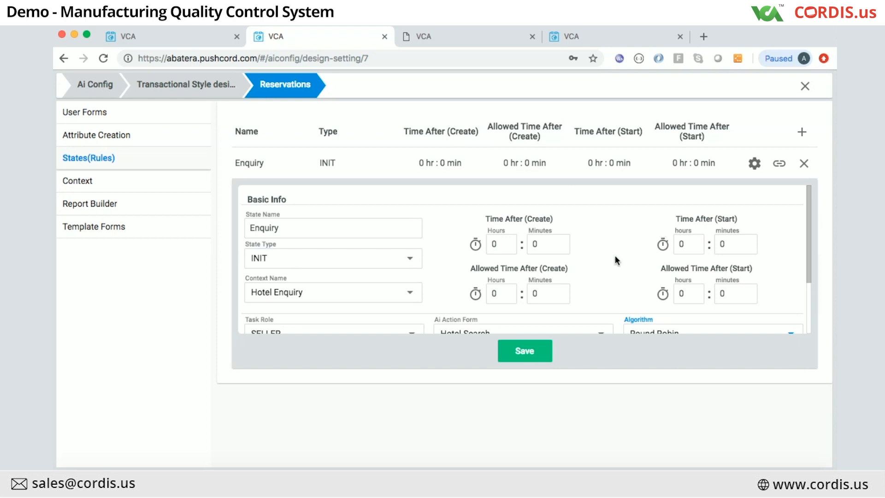
pyautogui.scroll(-3, 616, 259)
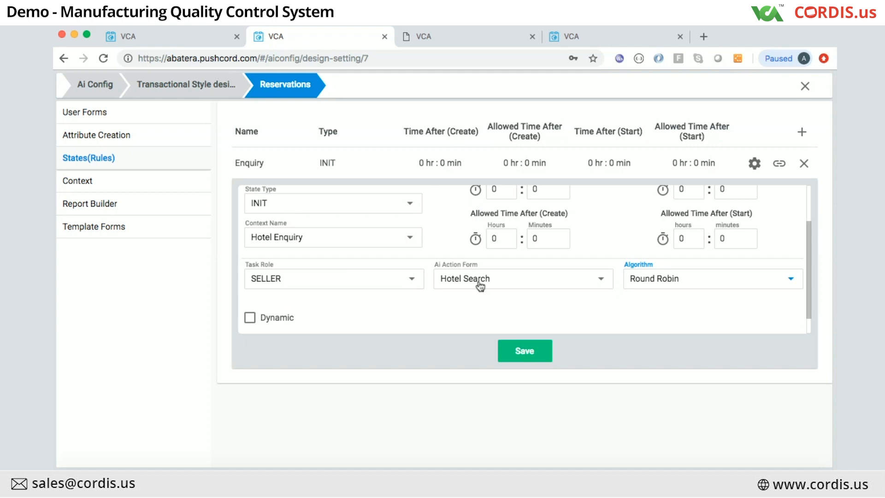
pyautogui.click(508, 283)
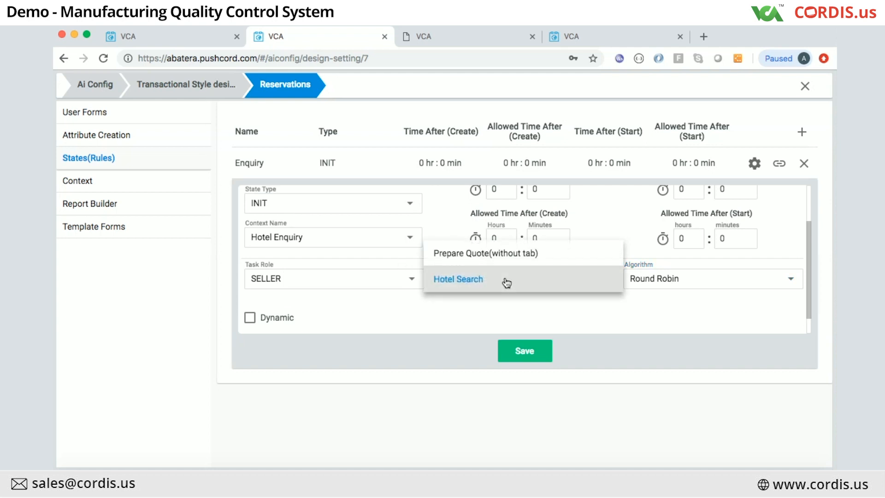
pyautogui.click(507, 282)
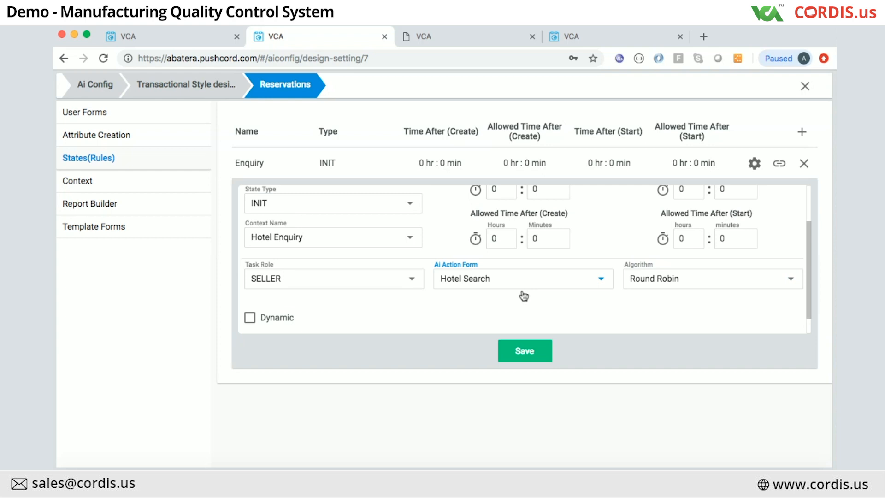
pyautogui.scroll(1, 524, 296)
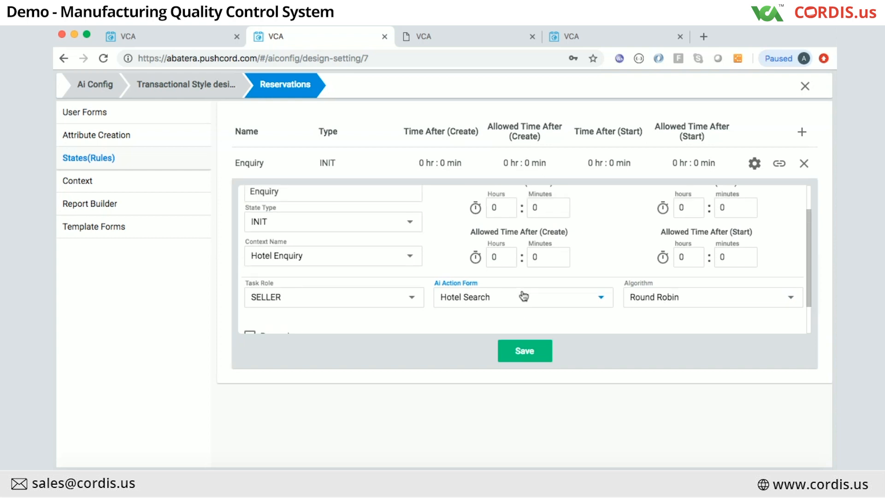
pyautogui.scroll(1, 524, 296)
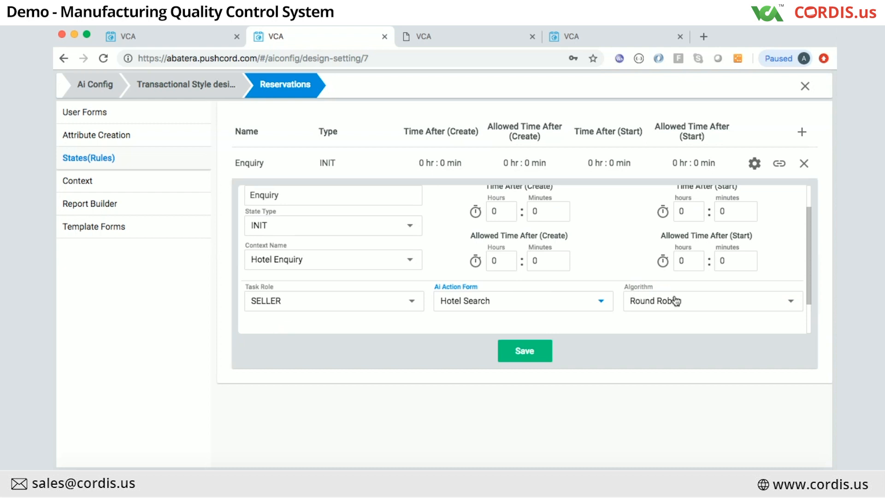
pyautogui.scroll(-1, 686, 303)
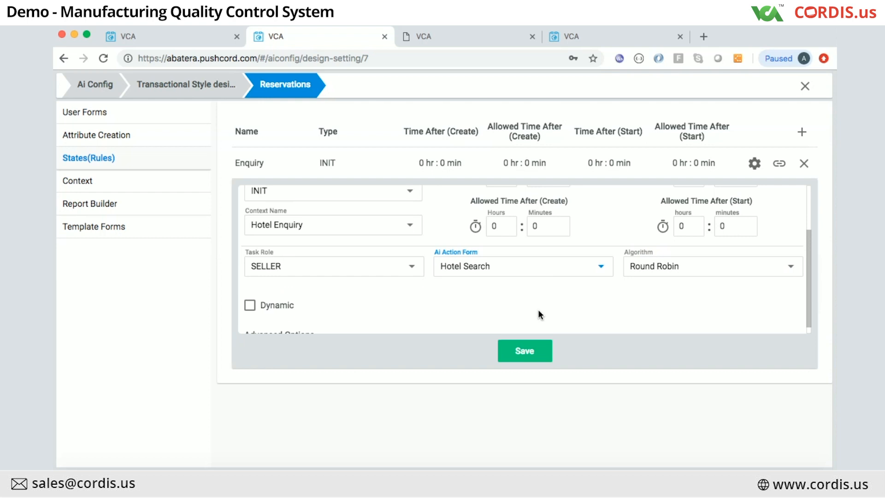
pyautogui.scroll(1, 538, 310)
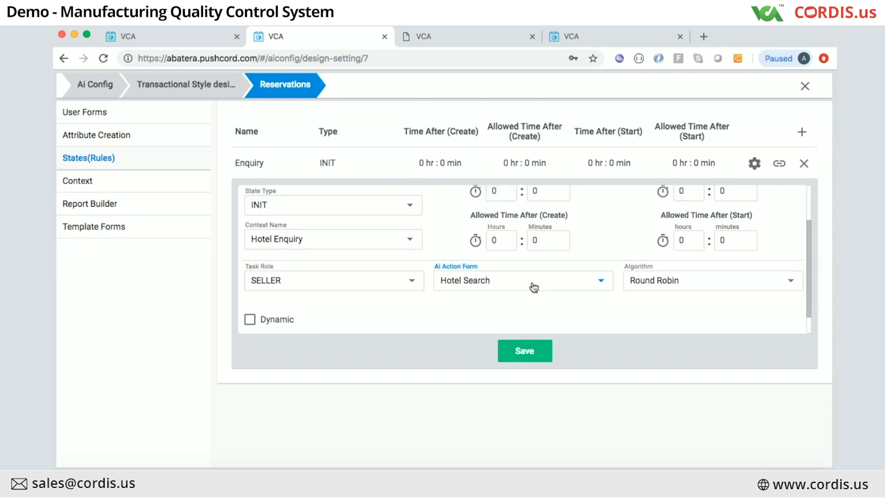
pyautogui.scroll(3, 397, 275)
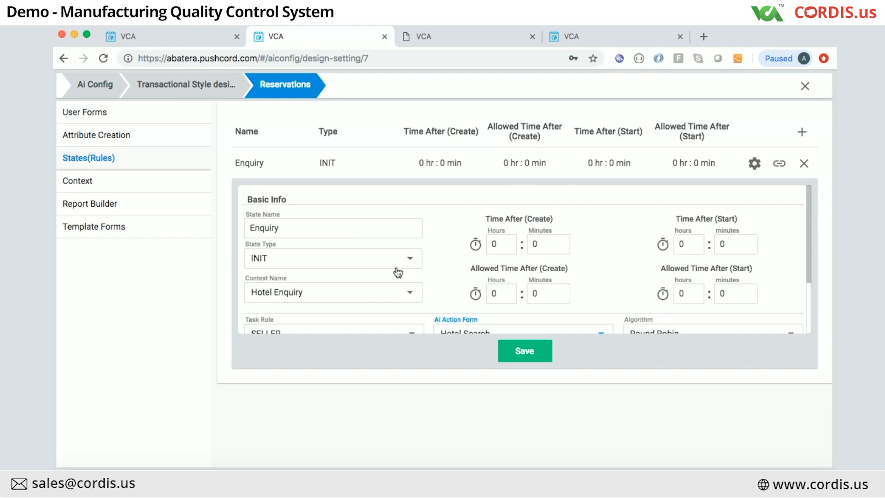
# Step: Close the Enquiry edit form, open its rule formula builder and expand the customLine attributes
pyautogui.click(805, 164)
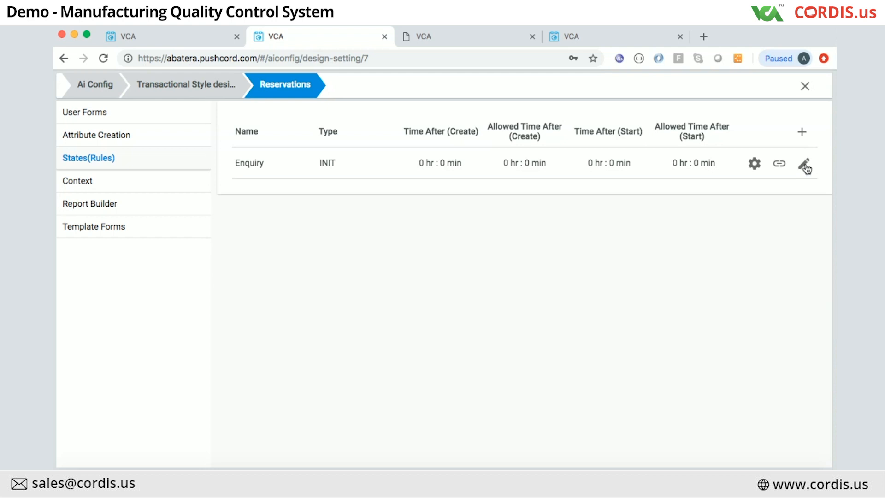
pyautogui.click(756, 164)
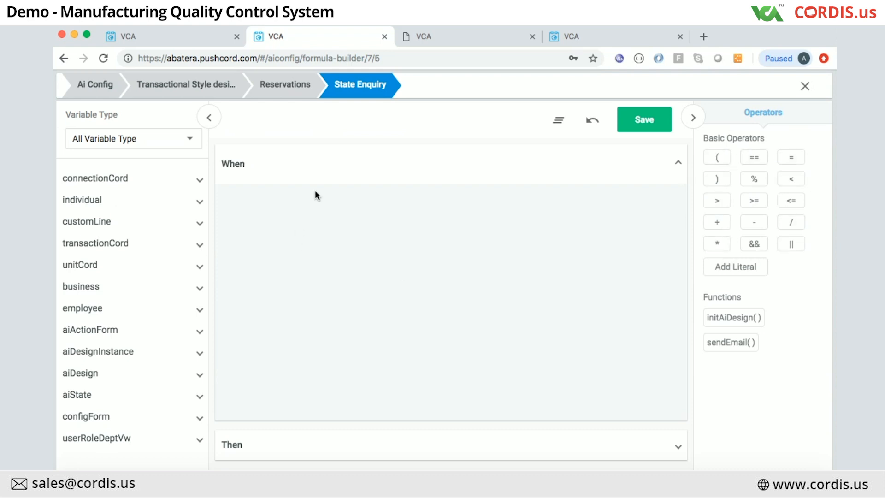
pyautogui.click(87, 224)
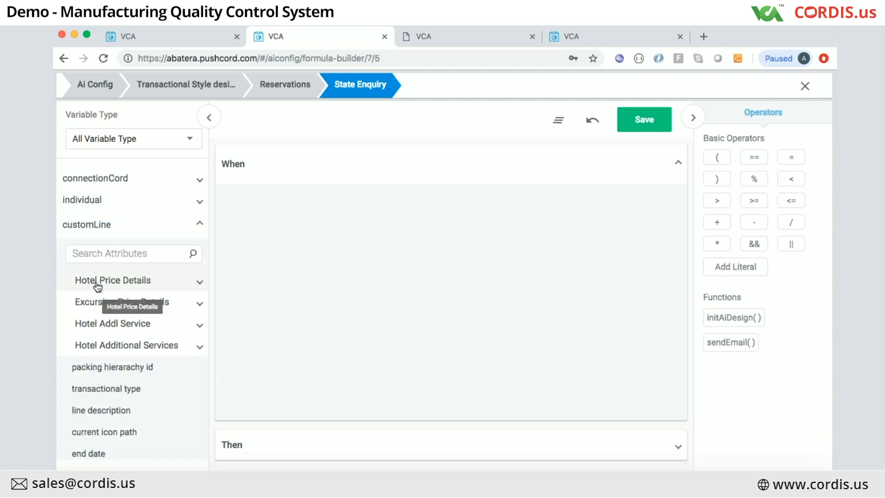
# Step: In the Operator Drilling formula builder, add customLine.finalInspectionPorosity.lower as the first When term
pyautogui.click(151, 37)
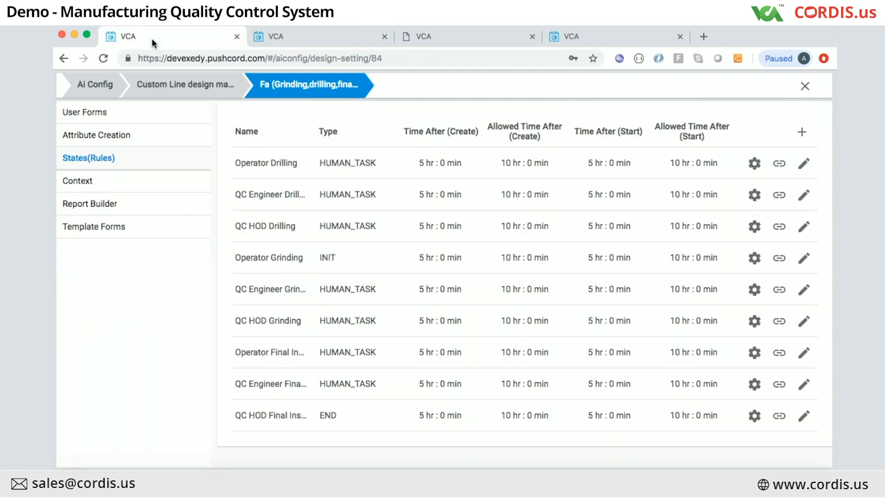
pyautogui.click(755, 163)
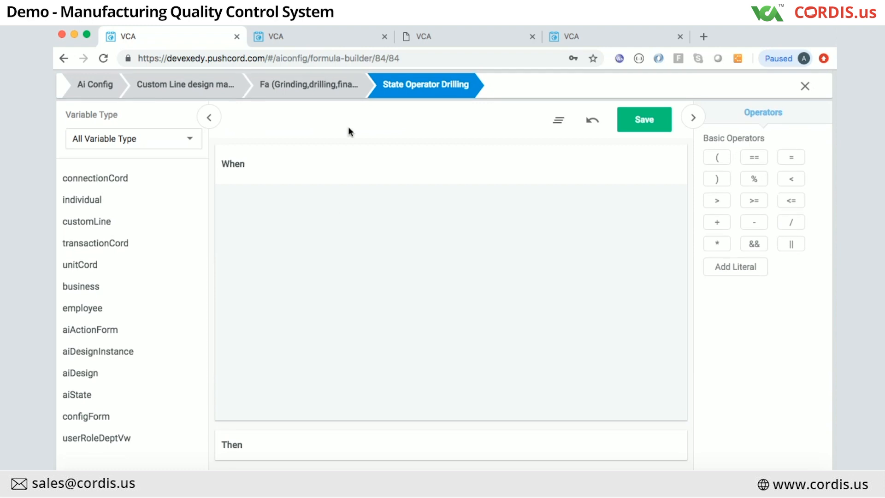
pyautogui.click(74, 223)
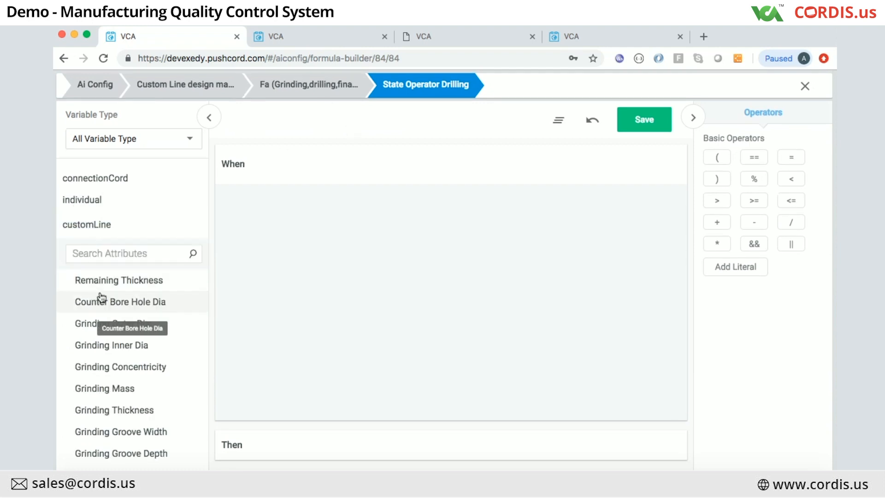
pyautogui.scroll(-2, 99, 367)
pyautogui.scroll(-5, 99, 368)
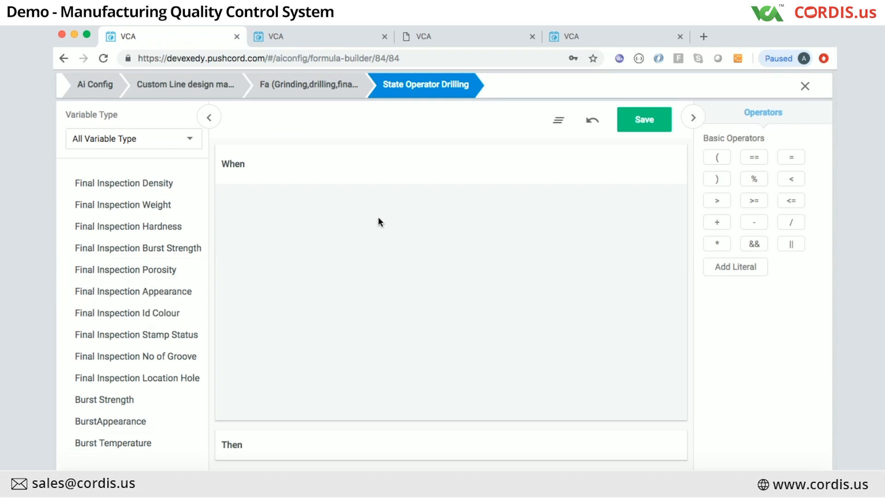
pyautogui.click(138, 271)
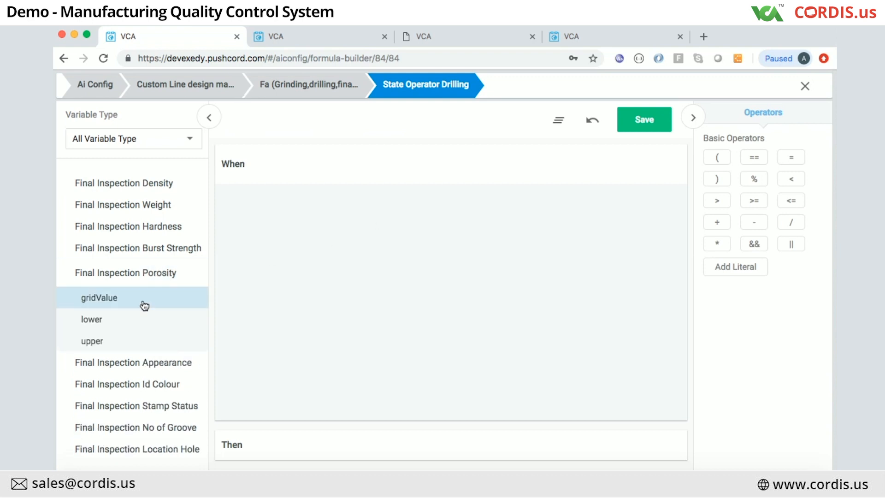
pyautogui.click(92, 318)
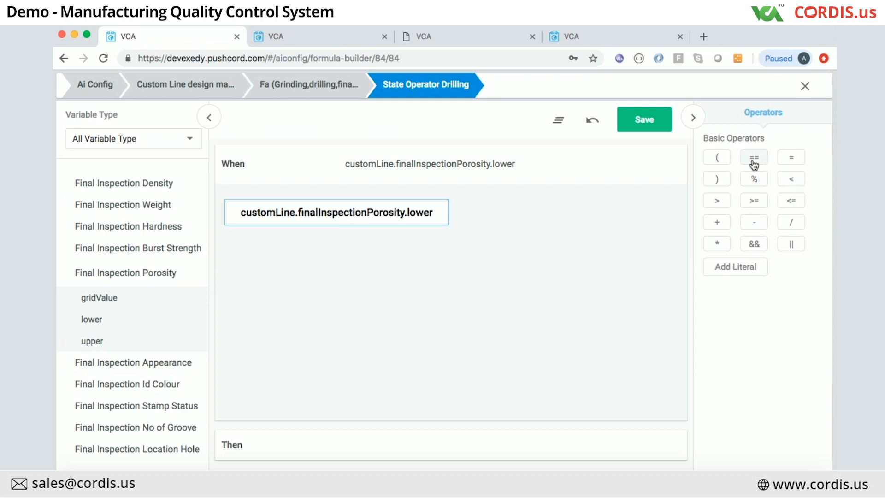
# Step: Compare the porosity lower value with '1.2' using the < operator
pyautogui.click(792, 180)
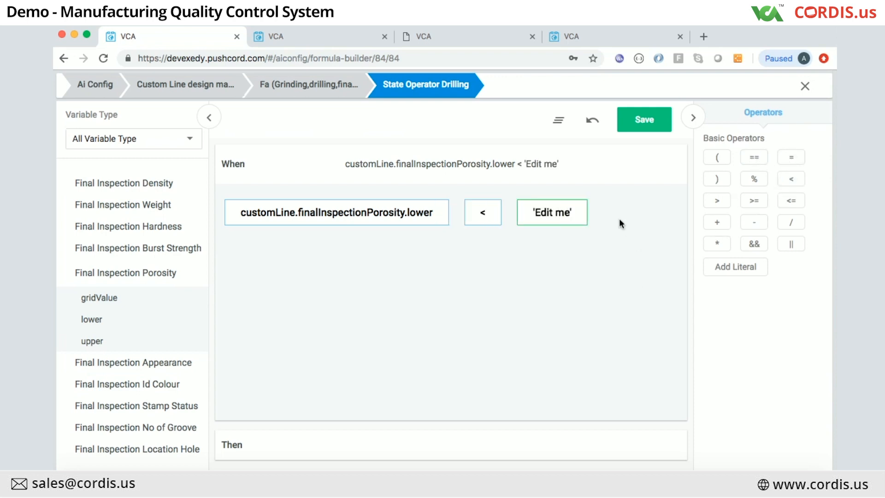
pyautogui.click(553, 209)
pyautogui.press('Right')
pyautogui.press('Right')
pyautogui.press('Delete')
pyautogui.press('BackSpace')
pyautogui.press('BackSpace')
pyautogui.press('BackSpace')
pyautogui.press('BackSpace')
pyautogui.press('BackSpace')
pyautogui.press('BackSpace')
pyautogui.press('BackSpace')
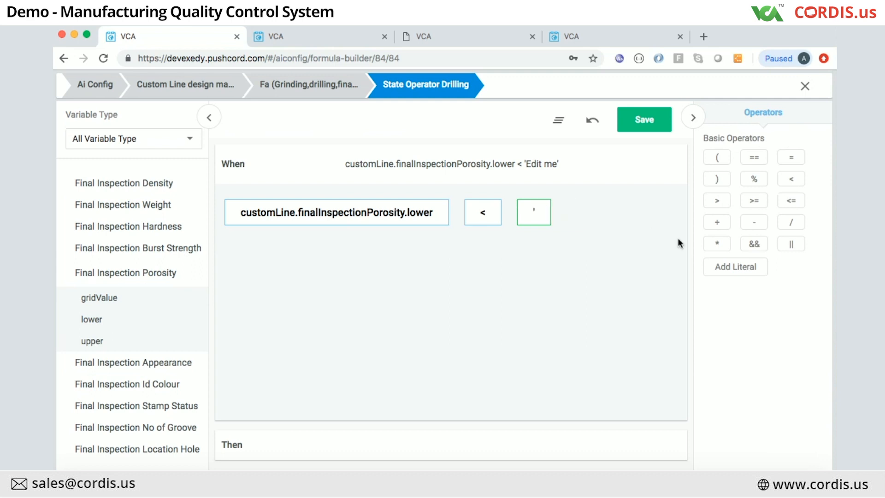
pyautogui.write('1.2')
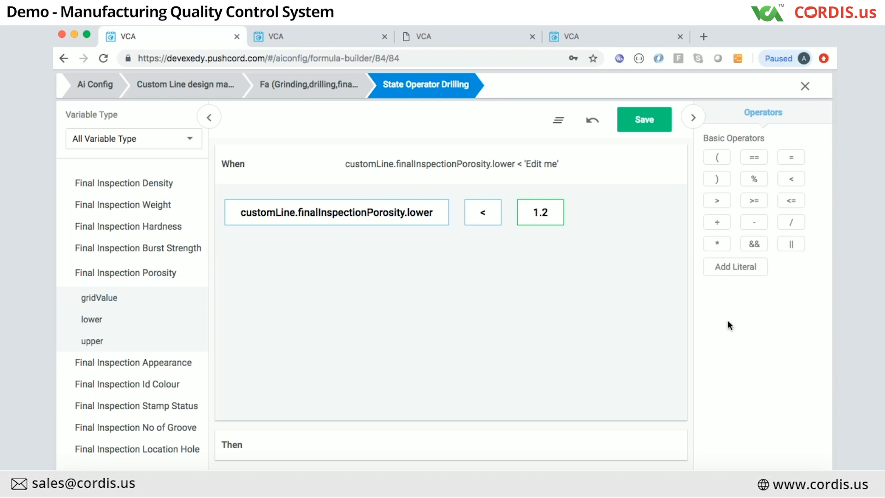
pyautogui.click(467, 315)
# Step: Append && and an opening bracket to the condition, then collapse the Variables panel
pyautogui.click(753, 246)
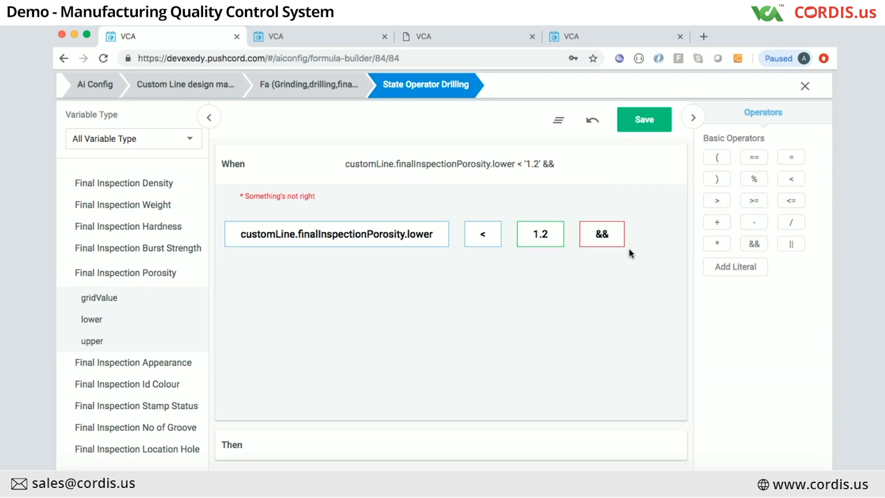
pyautogui.click(721, 160)
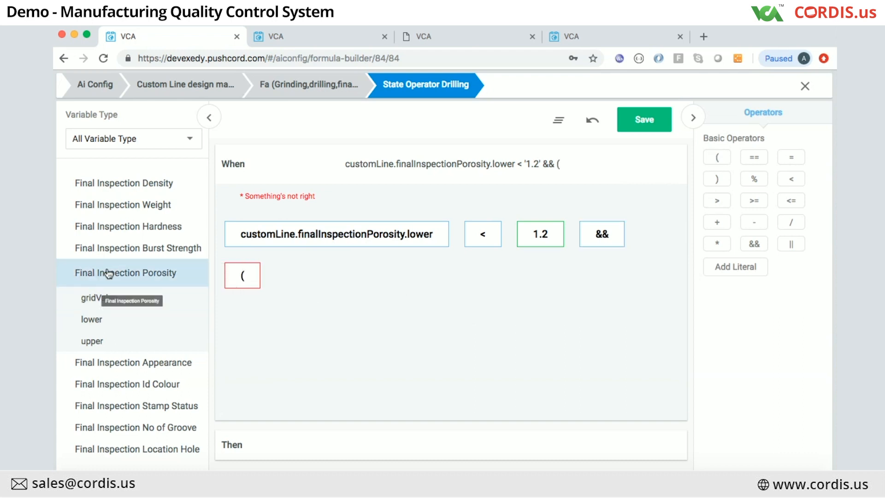
pyautogui.click(112, 227)
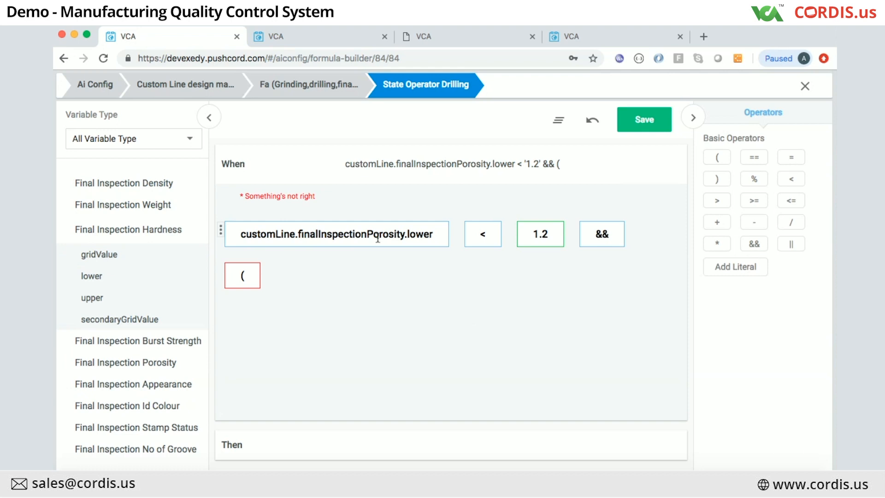
pyautogui.click(209, 117)
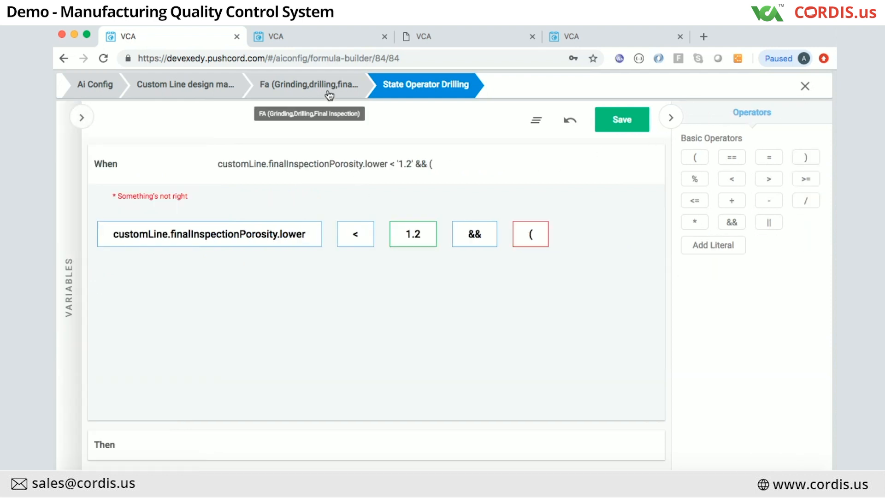
# Step: Return to the Fa (Grinding, drilling...) design and show its Template Forms list
pyautogui.click(309, 85)
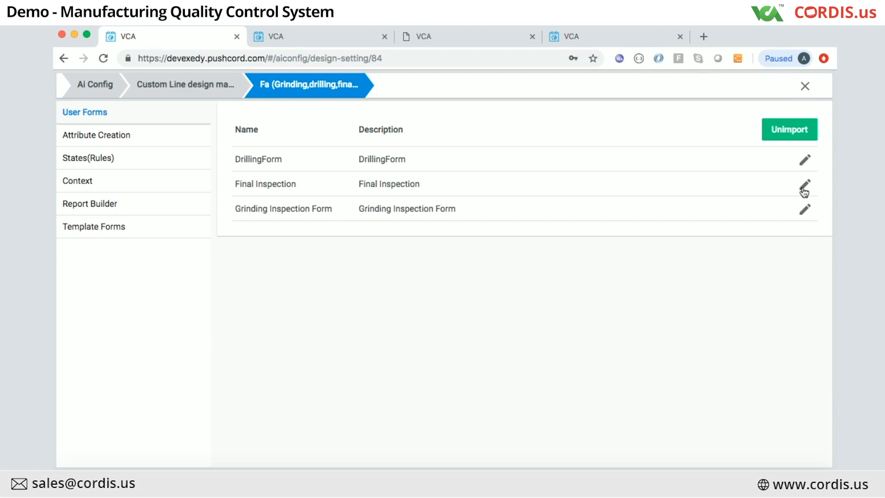
pyautogui.click(90, 161)
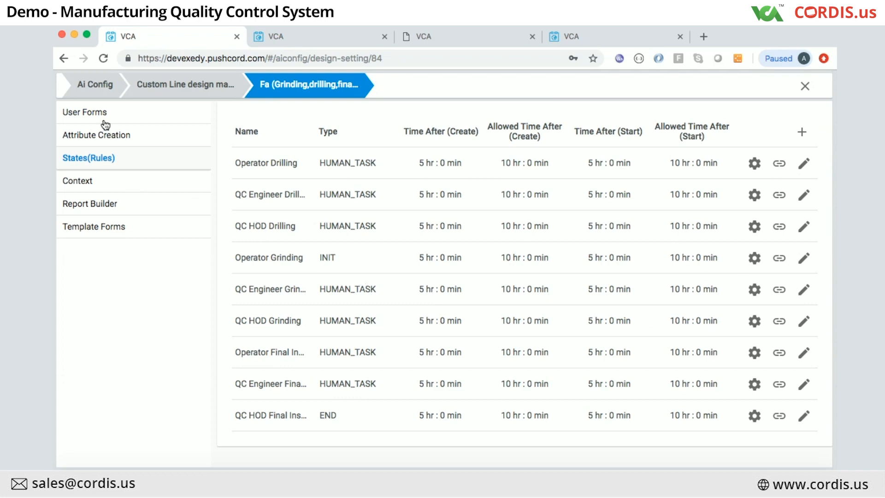
pyautogui.click(98, 229)
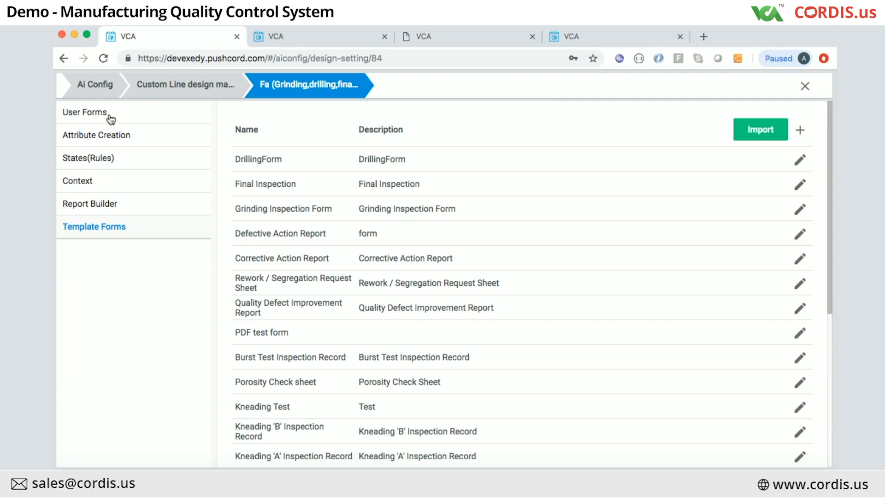
# Step: Open DrillingForm in the form builder, browse its components, and start editing the Page field
pyautogui.click(800, 161)
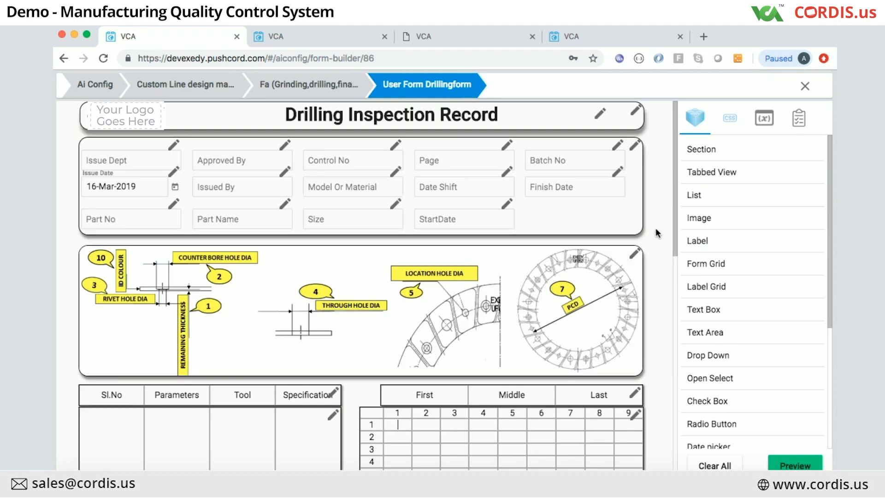
pyautogui.scroll(-10, 655, 228)
pyautogui.scroll(10, 553, 296)
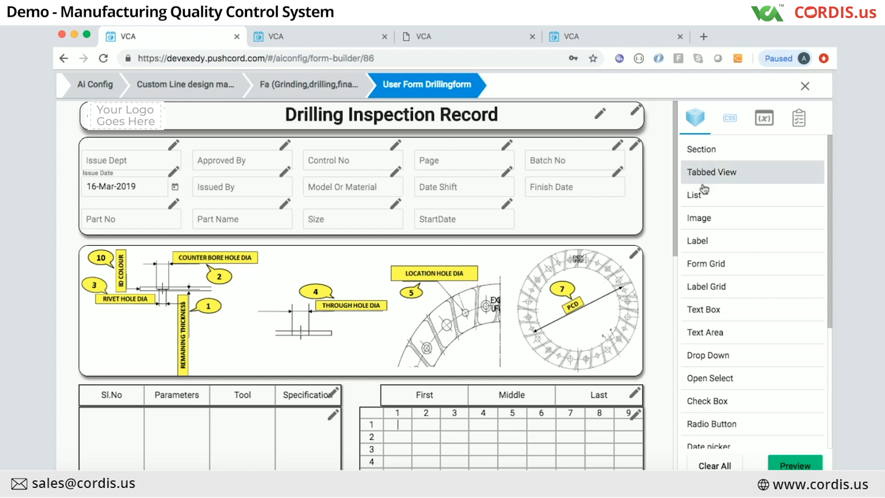
pyautogui.scroll(-1, 710, 420)
pyautogui.scroll(-3, 712, 419)
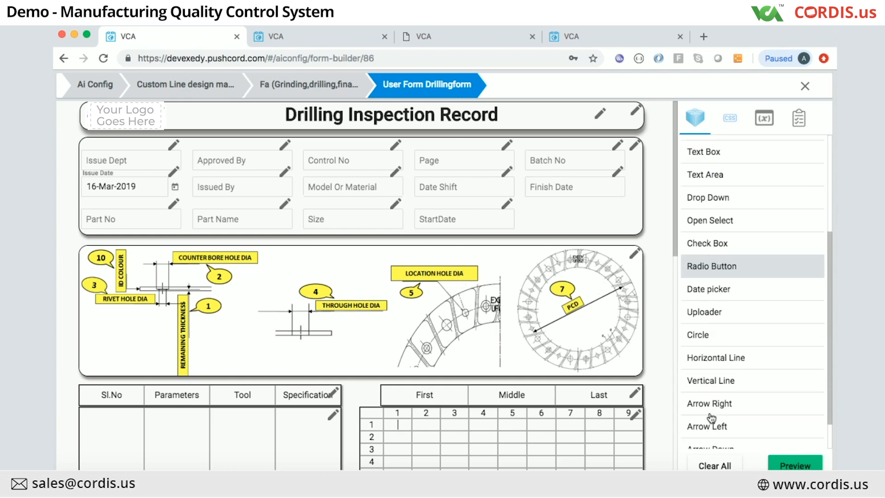
pyautogui.scroll(4, 713, 418)
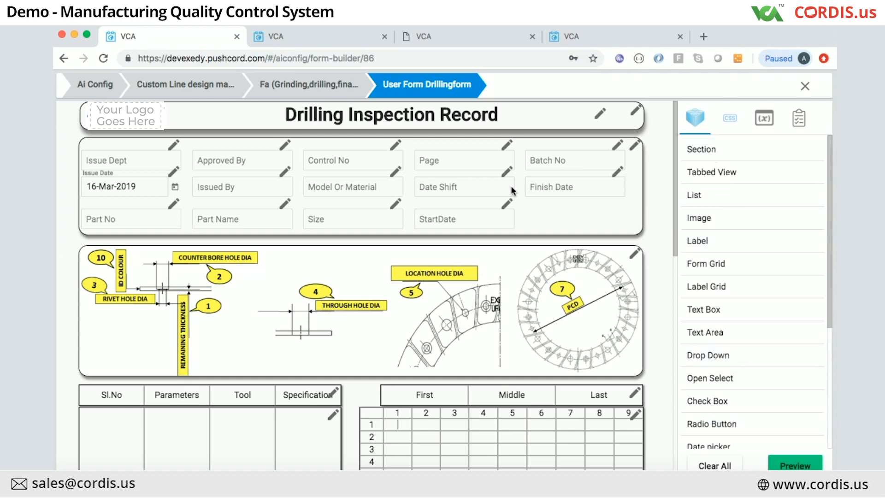
pyautogui.click(507, 144)
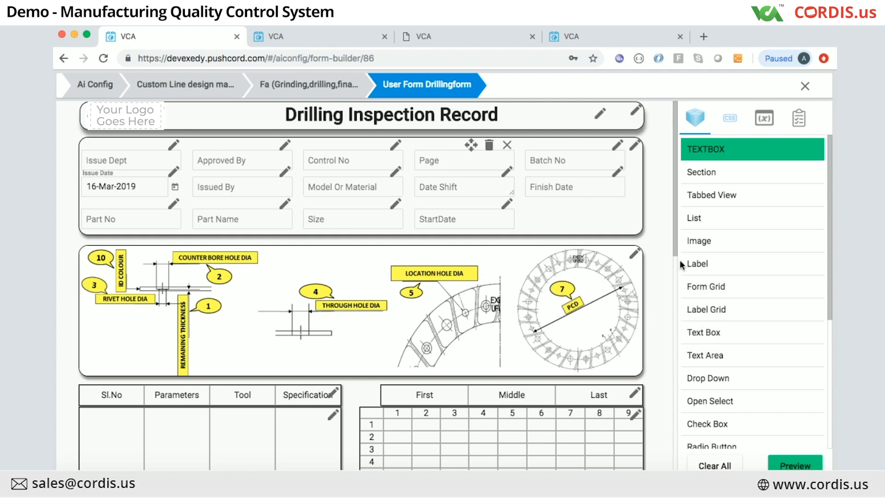
# Step: Log in to the training site with the admin email and password, then open the account menu
pyautogui.click(448, 46)
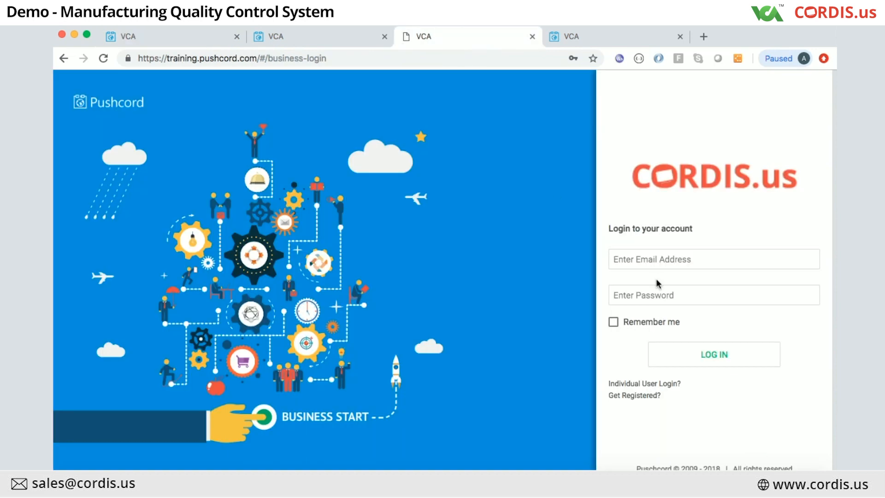
pyautogui.click(658, 255)
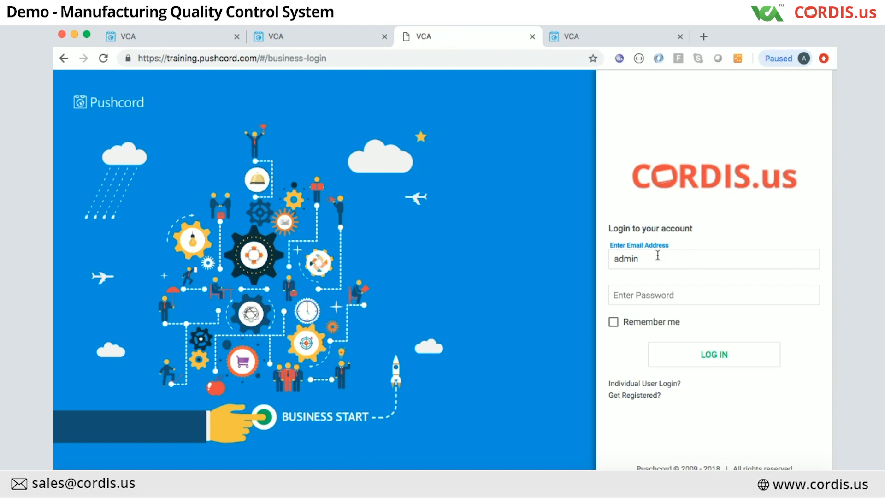
pyautogui.press('Tab')
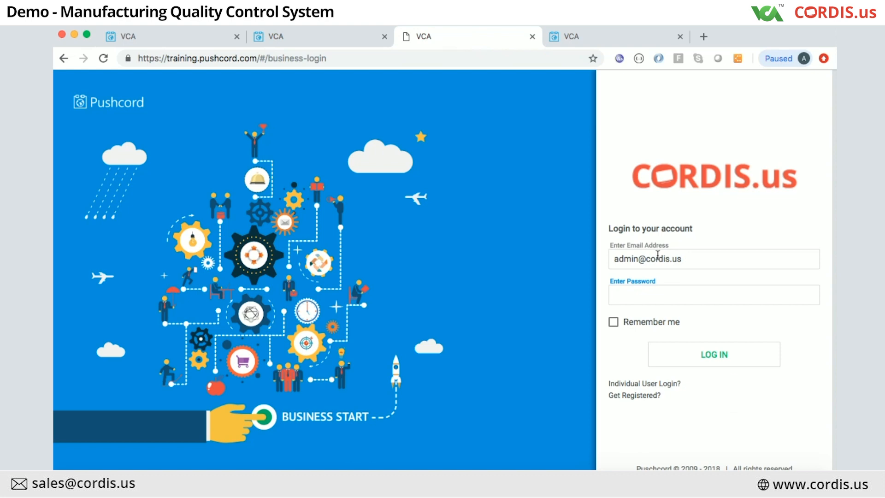
pyautogui.write('••••••••••••••')
pyautogui.press('Return')
pyautogui.click(823, 114)
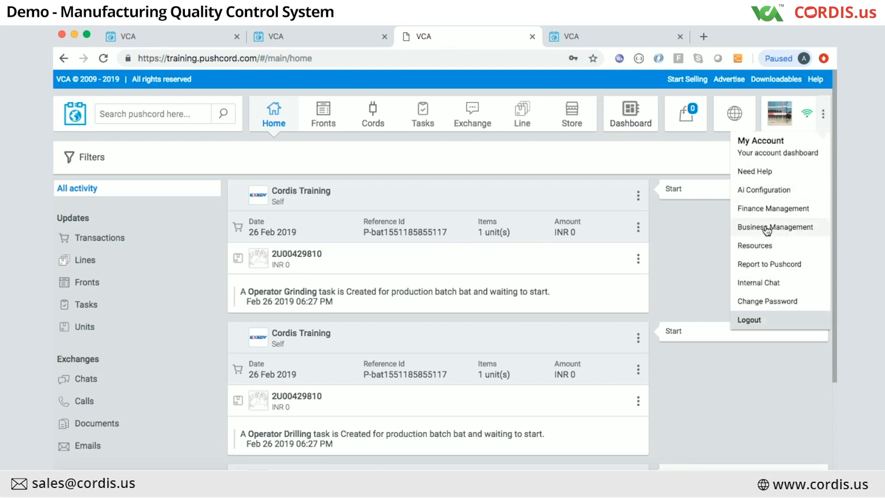
# Step: From Ai Configuration's custom line designs, open LEAVE MANAGEMENT and add a new user form
pyautogui.click(766, 191)
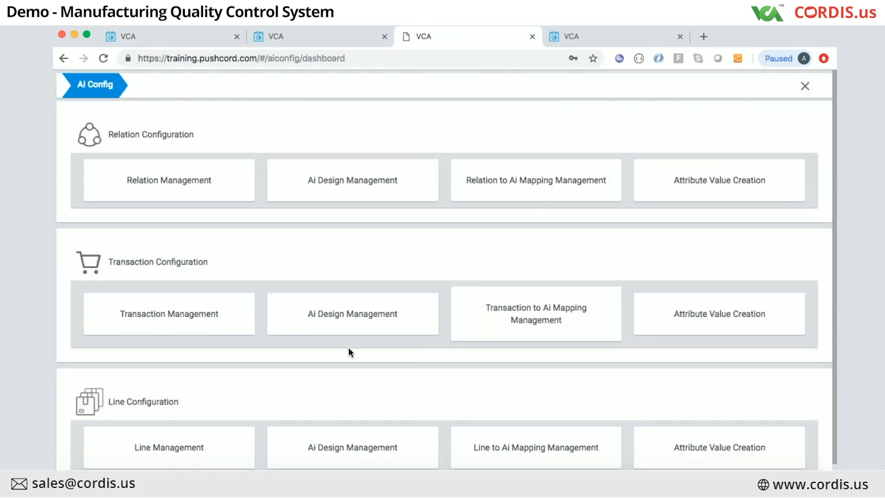
pyautogui.click(348, 435)
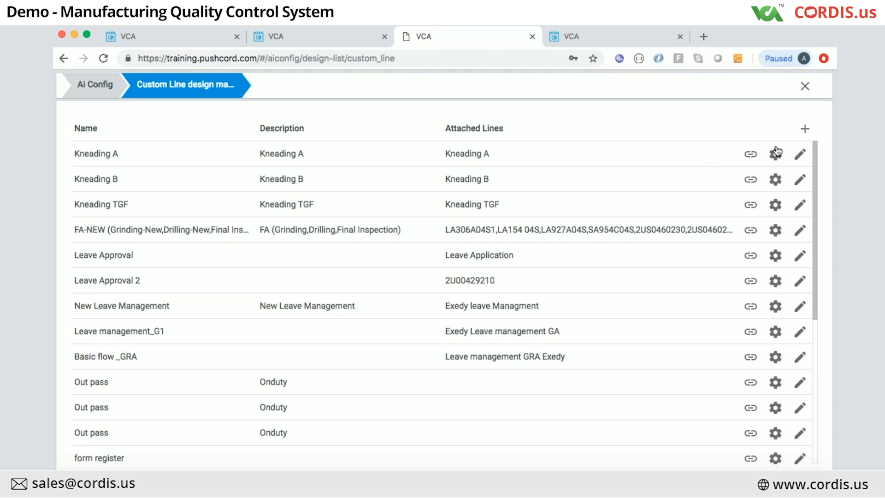
pyautogui.scroll(-6, 743, 391)
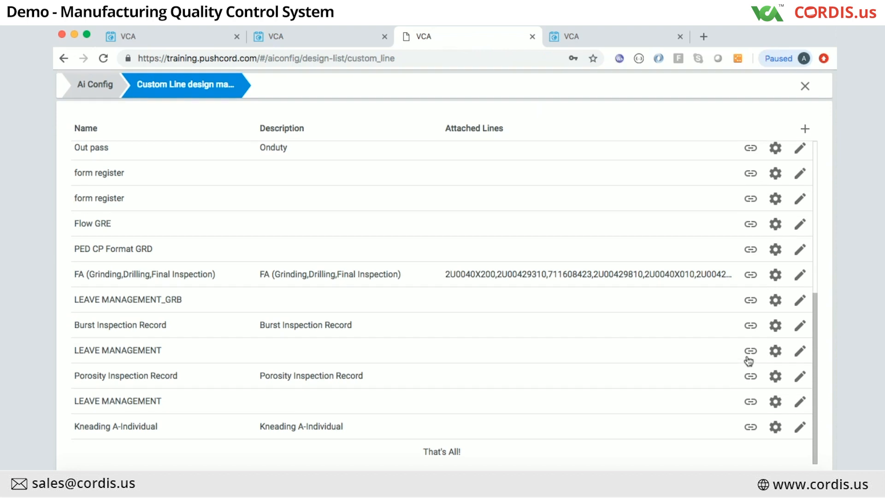
pyautogui.scroll(2, 748, 361)
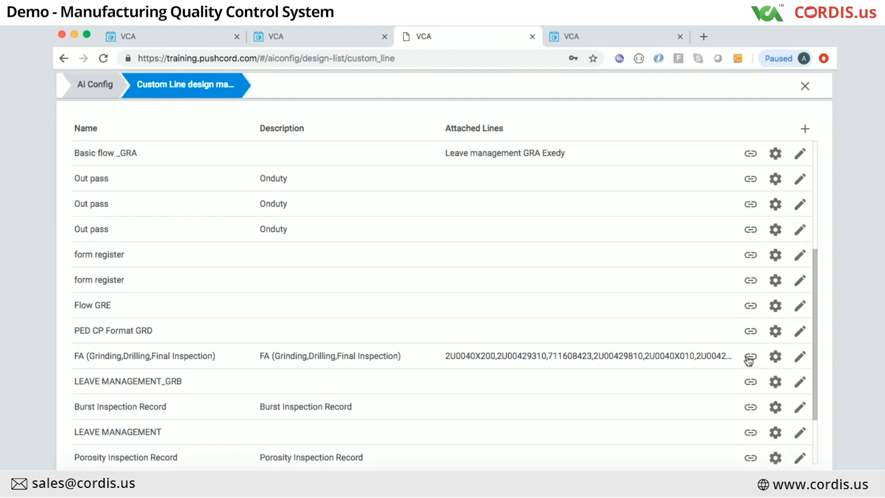
pyautogui.scroll(-2, 749, 360)
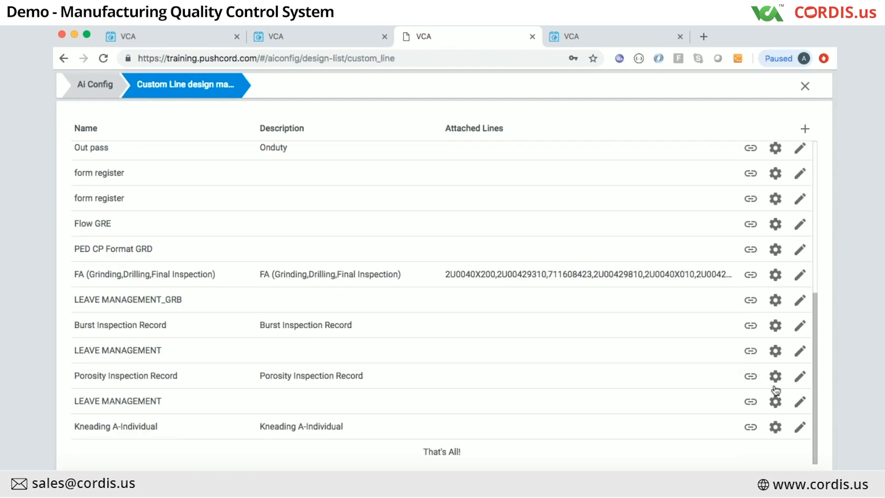
pyautogui.click(776, 353)
pyautogui.scroll(-10, 629, 344)
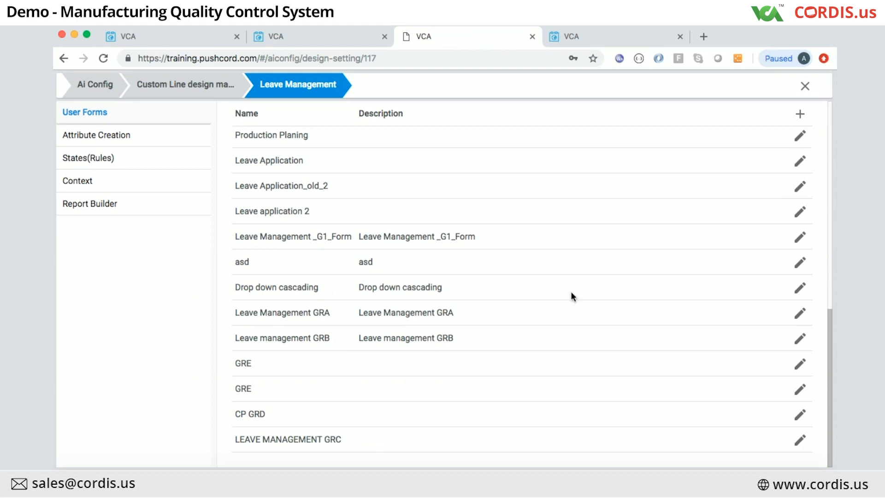
pyautogui.click(801, 115)
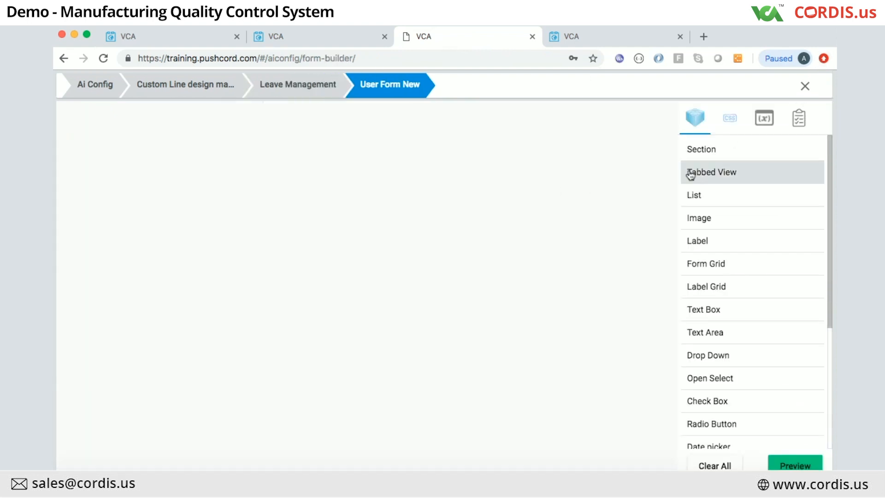
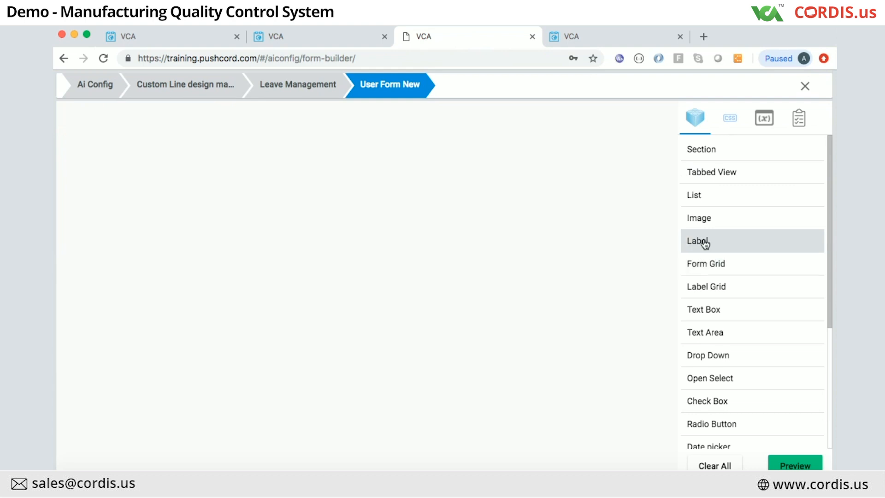
# Step: Drop a Text Area field at the top-left of the empty user form and check its Condition Configuration
pyautogui.moveTo(699, 332)
pyautogui.mouseDown()
pyautogui.moveTo(370, 275)
pyautogui.moveTo(538, 271)
pyautogui.moveTo(715, 337)
pyautogui.moveTo(458, 285)
pyautogui.moveTo(322, 245)
pyautogui.moveTo(121, 147)
pyautogui.mouseUp()
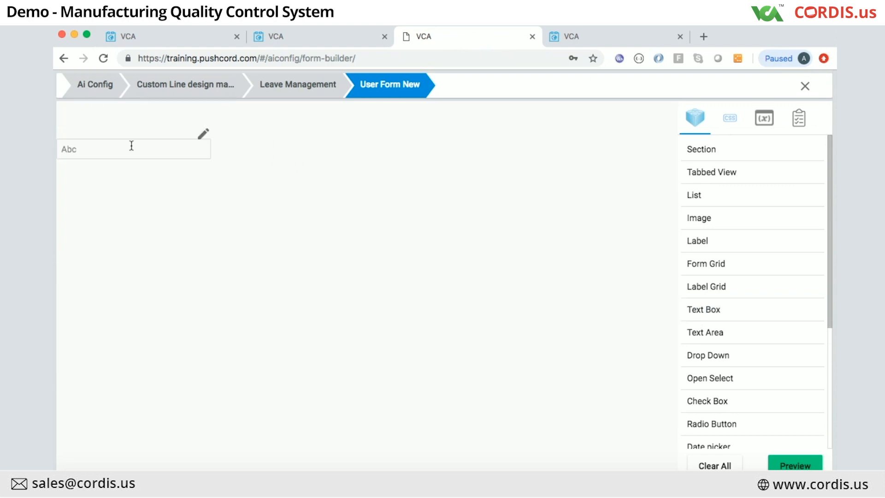
pyautogui.click(205, 135)
pyautogui.doubleClick(182, 156)
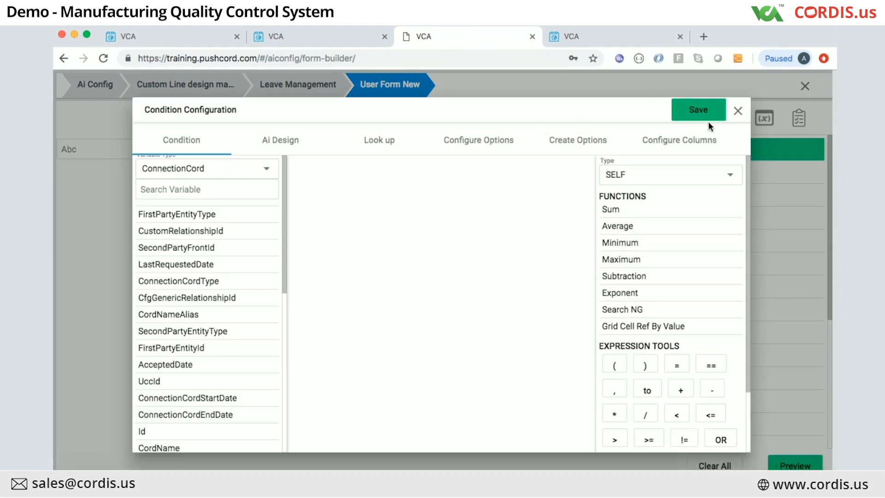
pyautogui.click(738, 110)
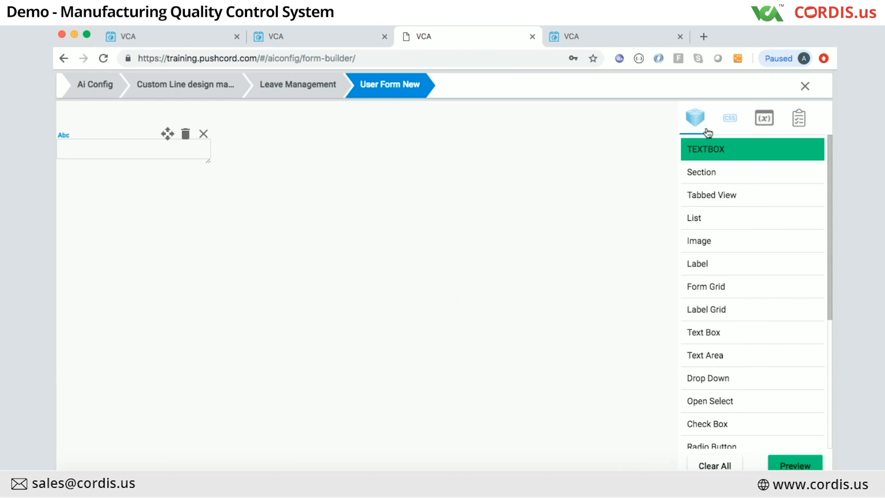
# Step: In the CSS settings, give the text field a light grey background colour
pyautogui.click(733, 119)
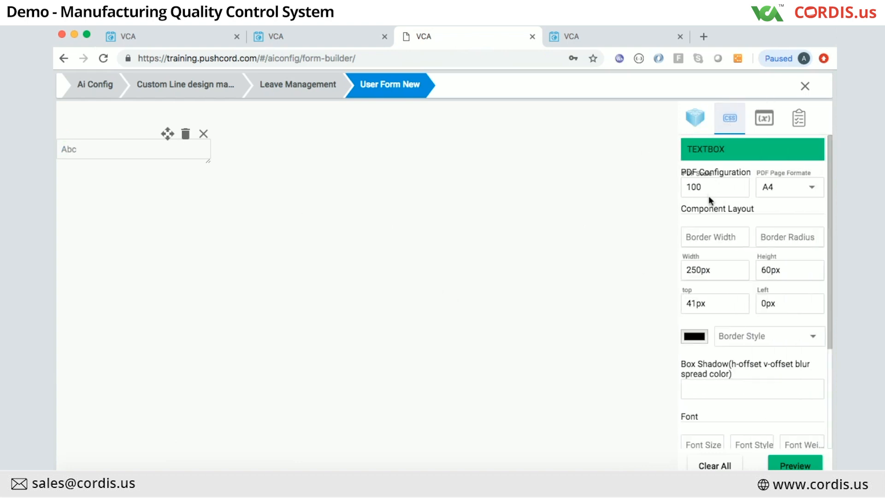
pyautogui.scroll(-5, 700, 325)
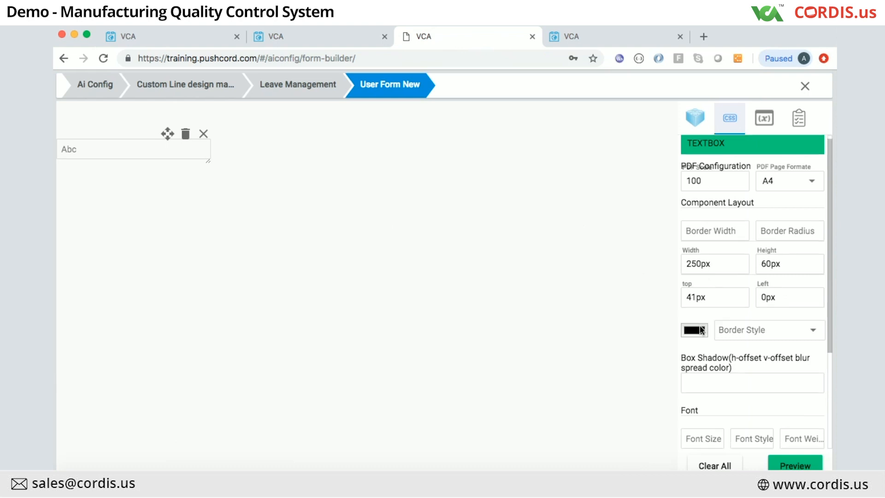
pyautogui.scroll(-1, 700, 325)
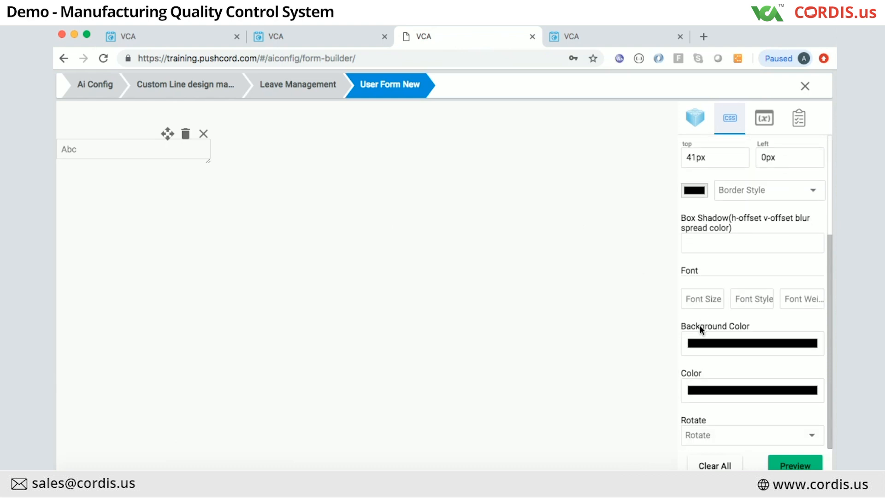
pyautogui.click(721, 348)
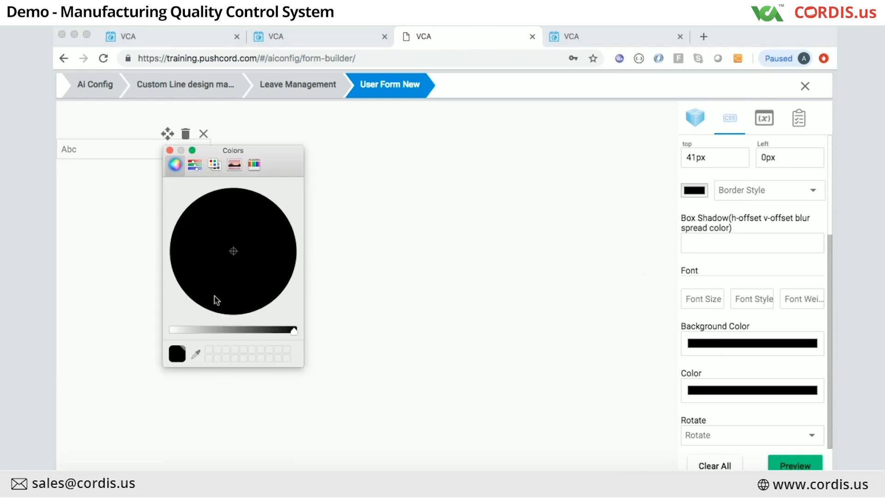
pyautogui.click(214, 218)
pyautogui.click(187, 330)
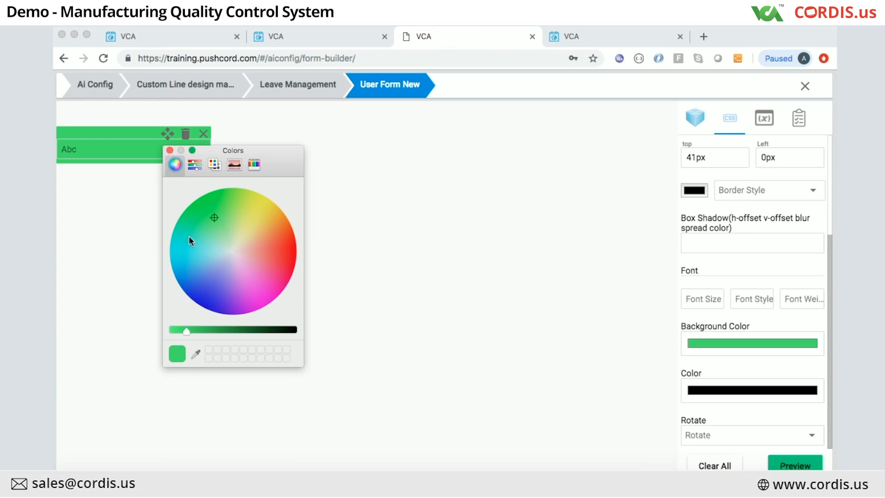
pyautogui.click(234, 251)
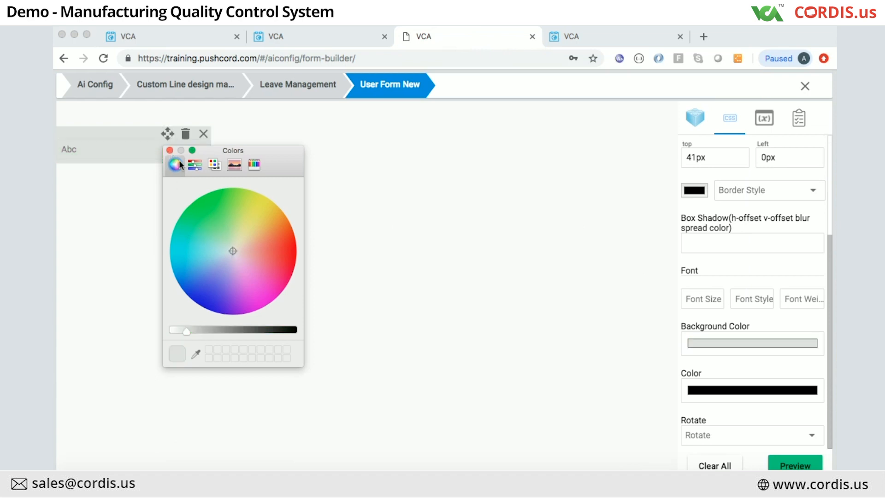
pyautogui.click(170, 151)
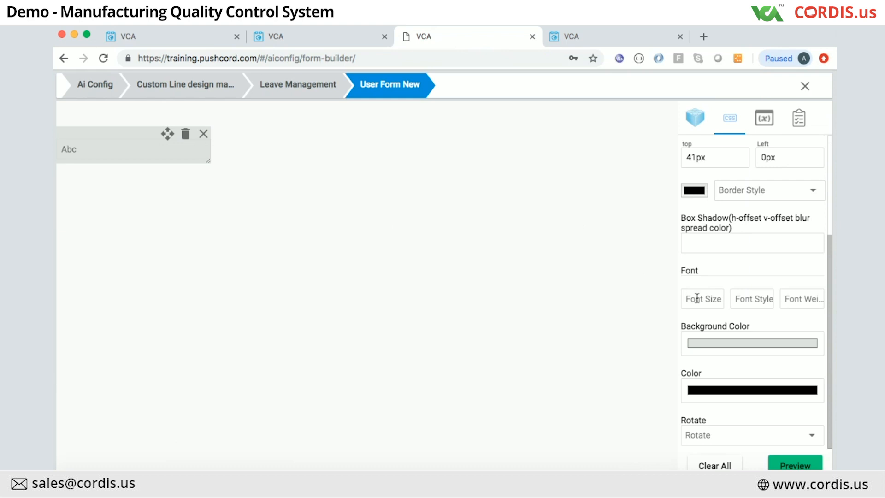
# Step: Review the text colour and rotation options, leaving both unchanged
pyautogui.click(713, 391)
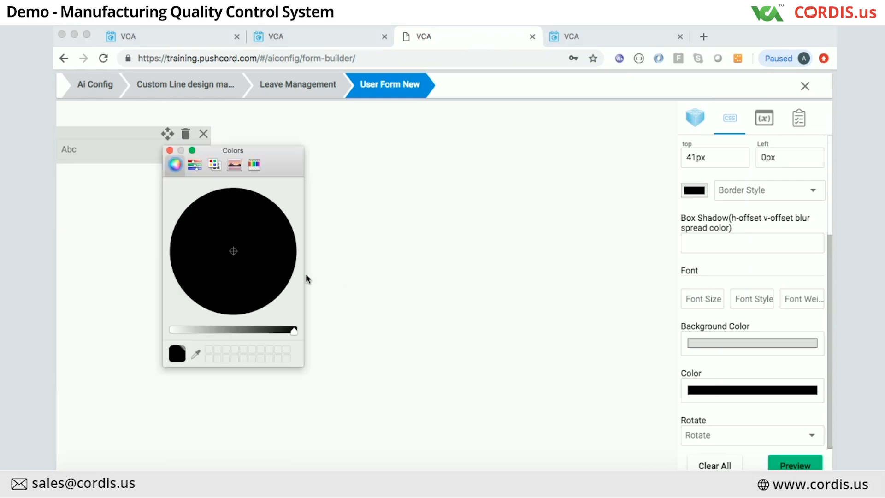
pyautogui.click(169, 150)
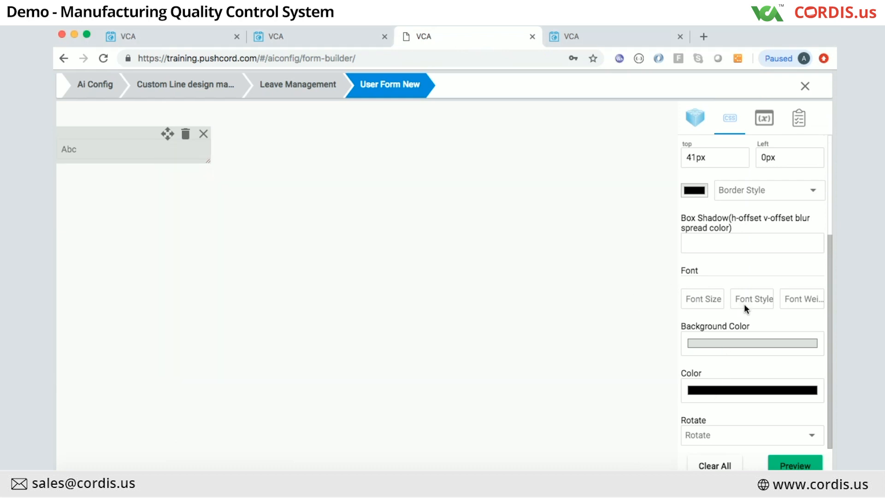
pyautogui.click(732, 436)
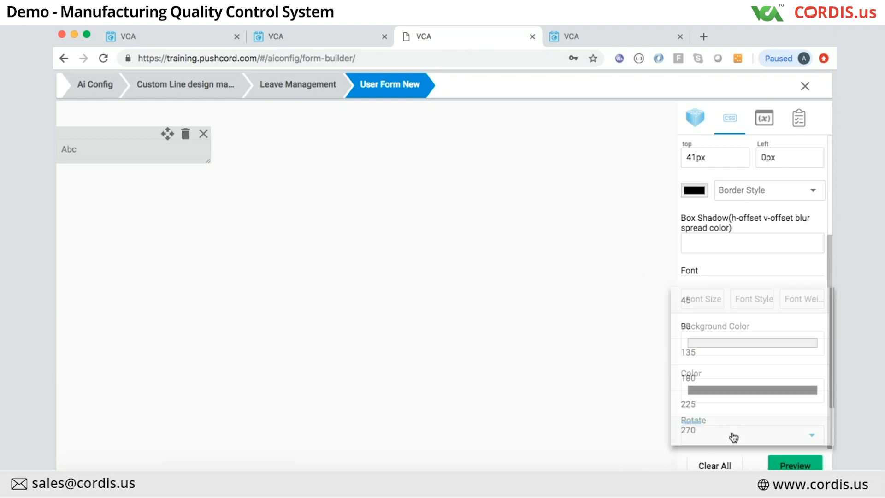
pyautogui.click(663, 323)
pyautogui.scroll(2, 715, 318)
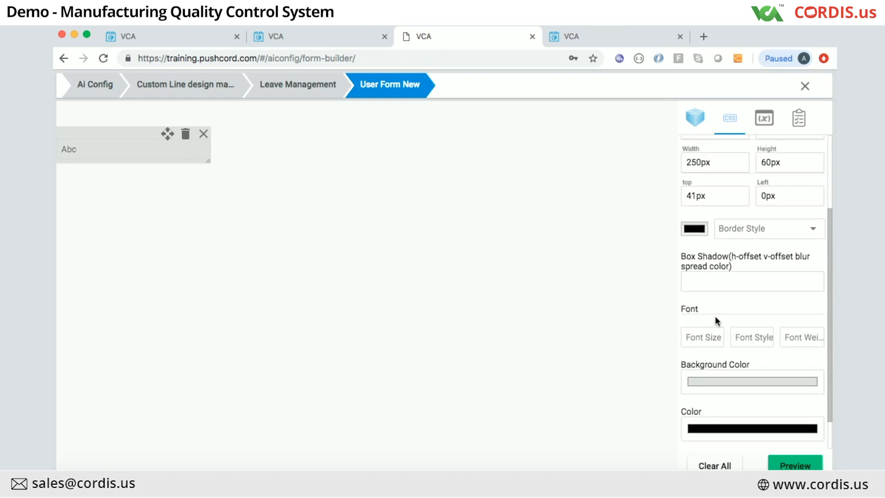
pyautogui.click(701, 346)
pyautogui.scroll(2, 701, 346)
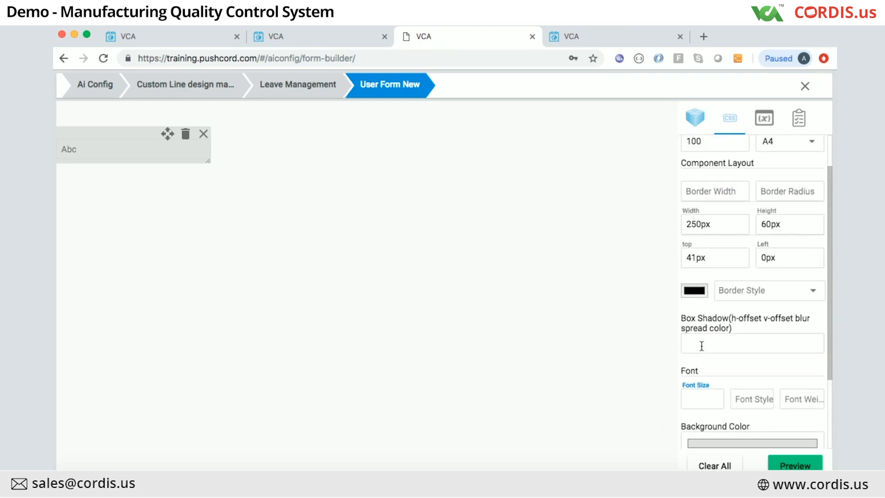
# Step: Set the text field's width to 200px and its left offset to 10px
pyautogui.scroll(1, 703, 233)
pyautogui.click(714, 239)
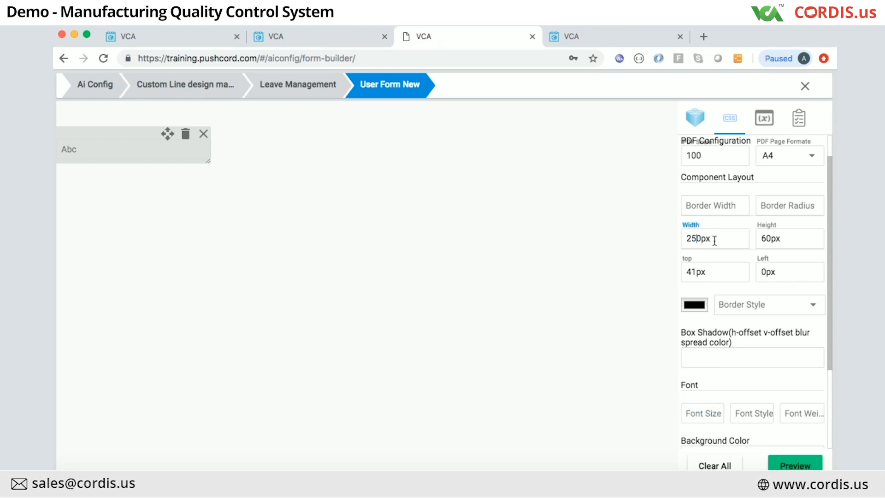
pyautogui.press('BackSpace')
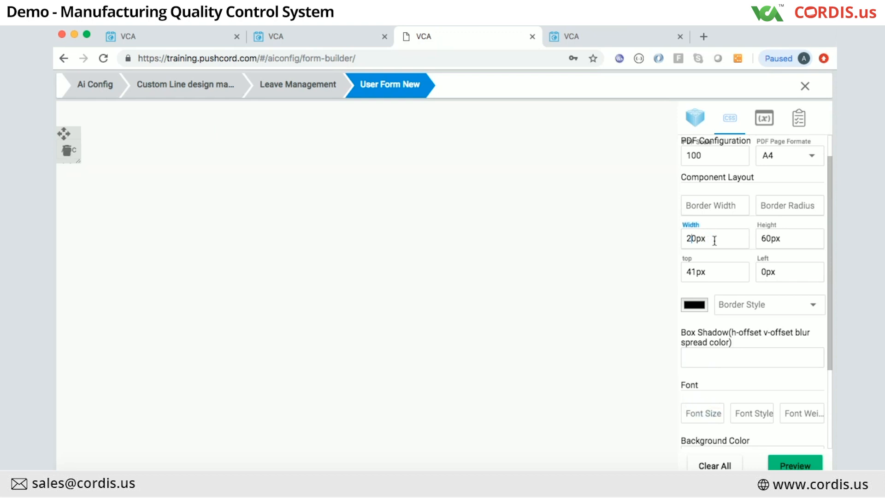
pyautogui.write('0')
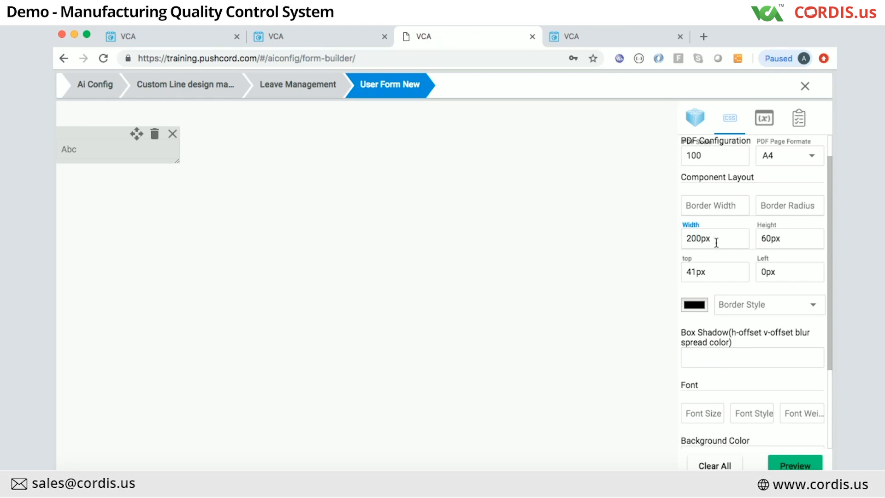
pyautogui.click(768, 271)
pyautogui.write('1')
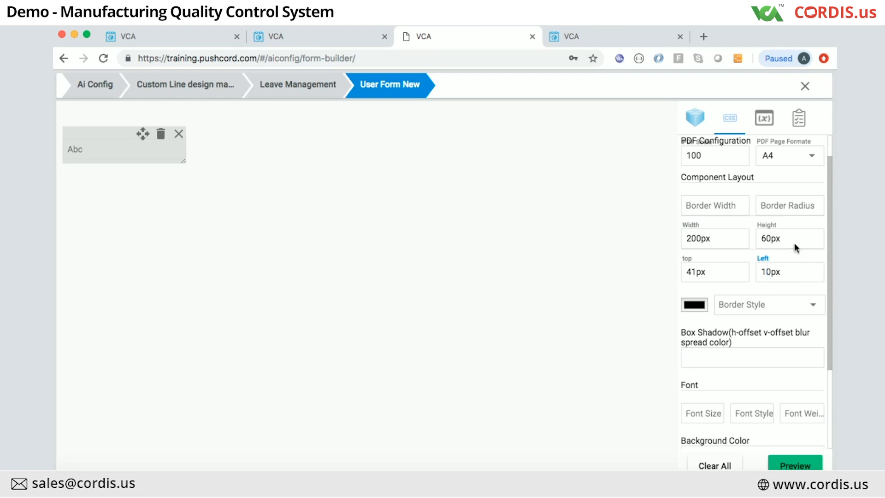
pyautogui.click(767, 239)
pyautogui.press('BackSpace')
pyautogui.write('8')
pyautogui.press('BackSpace')
pyautogui.write('1')
# Step: Set the text field's top offset to 11px
pyautogui.click(694, 273)
pyautogui.press('BackSpace')
pyautogui.write('5')
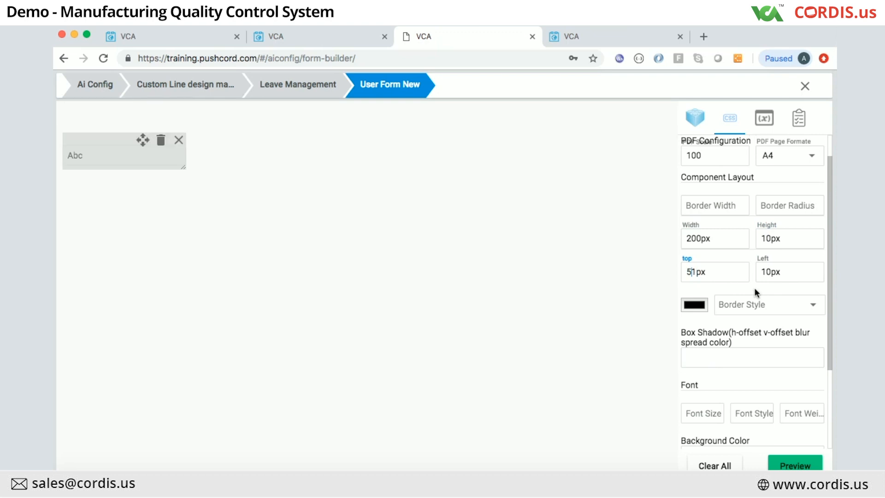
pyautogui.press('BackSpace')
pyautogui.write('1')
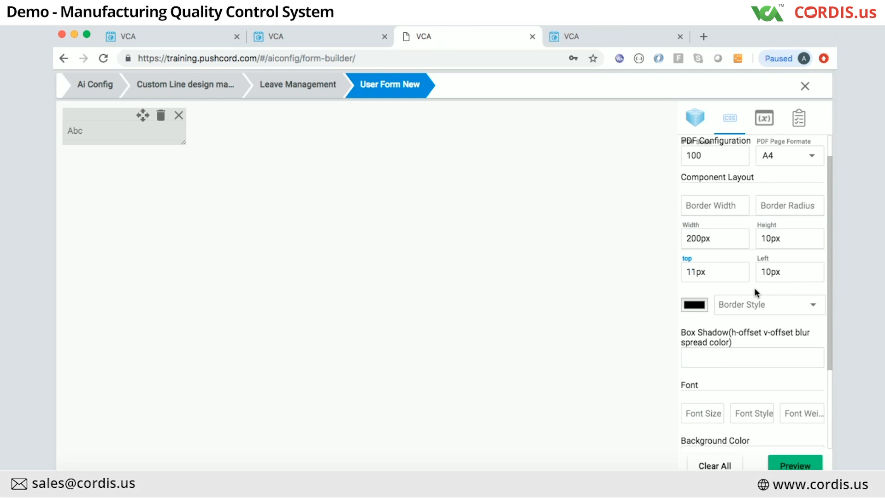
pyautogui.write('0')
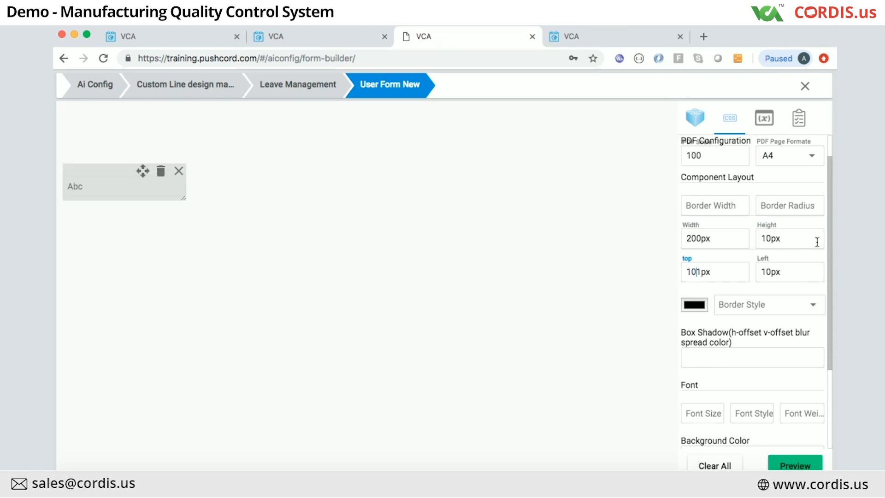
pyautogui.press('BackSpace')
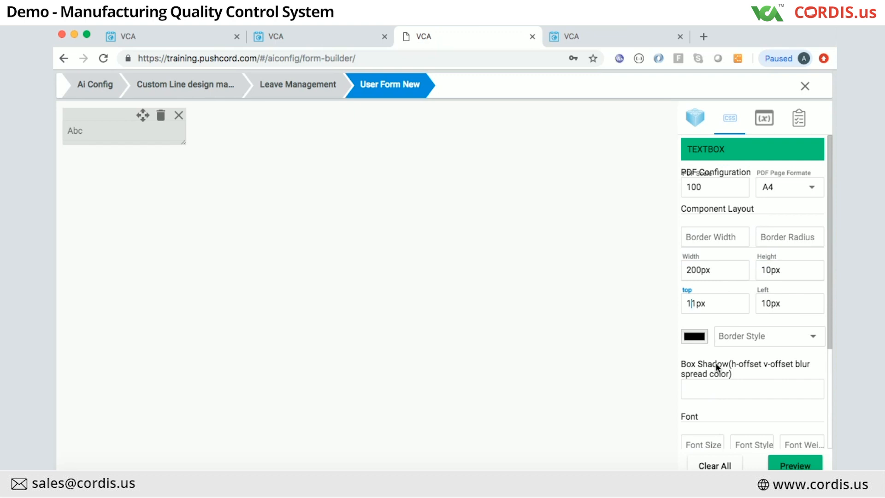
pyautogui.click(706, 393)
# Step: Preview the form and try the text field, then close the preview
pyautogui.scroll(-1, 756, 392)
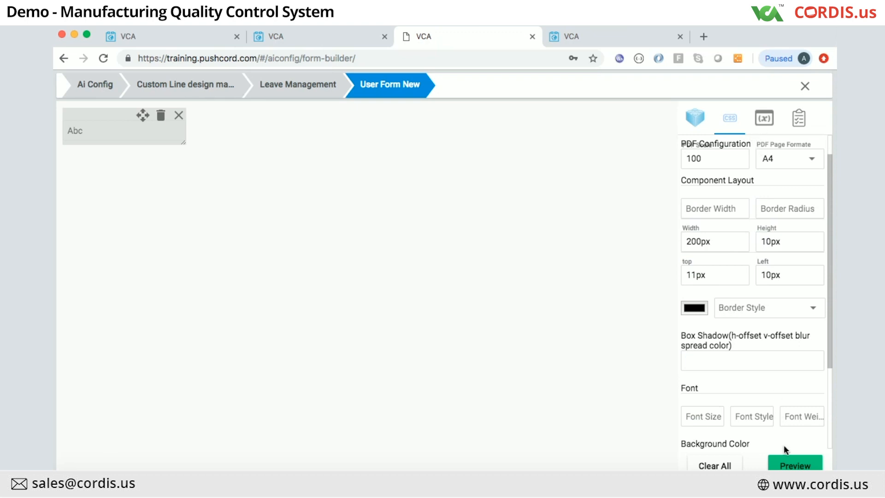
pyautogui.click(792, 464)
pyautogui.click(220, 168)
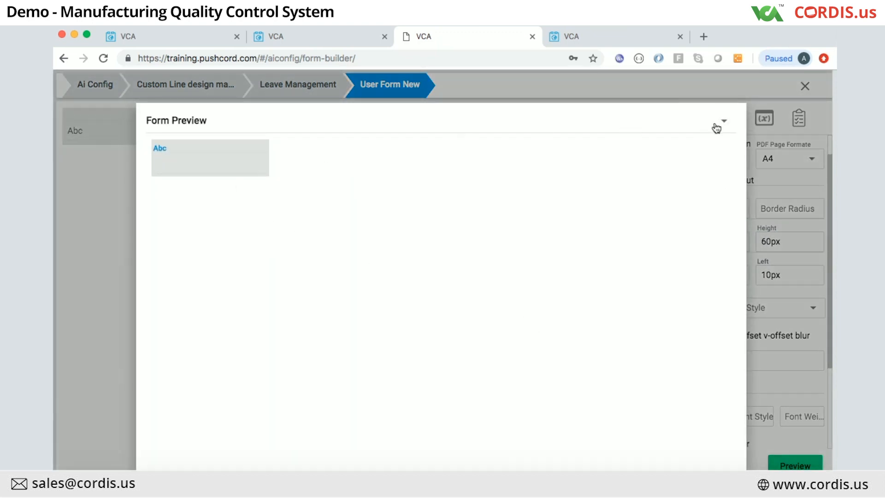
pyautogui.click(788, 184)
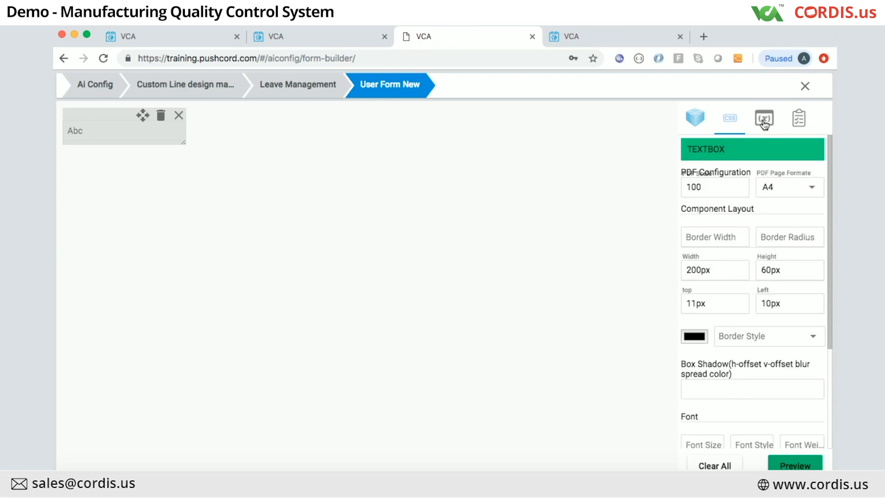
# Step: Add a Drop Down field beside the text field and open its Condition Configuration
pyautogui.click(696, 118)
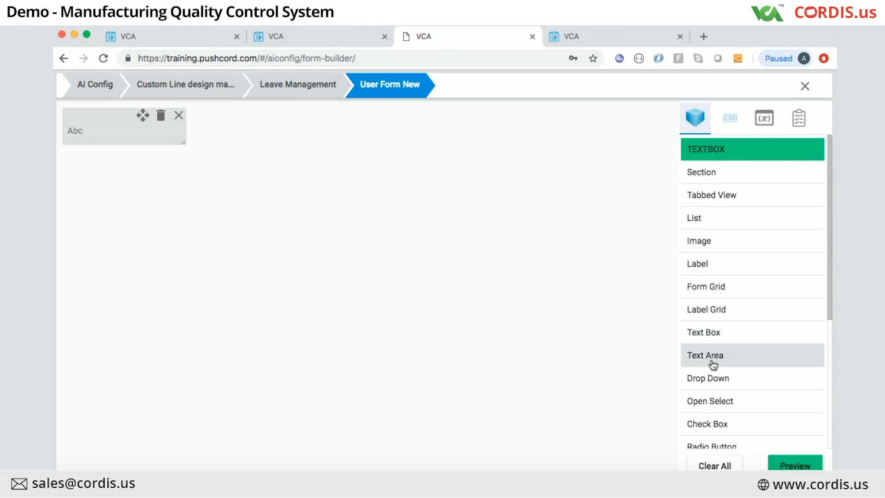
pyautogui.moveTo(715, 382); pyautogui.dragTo(390, 146)
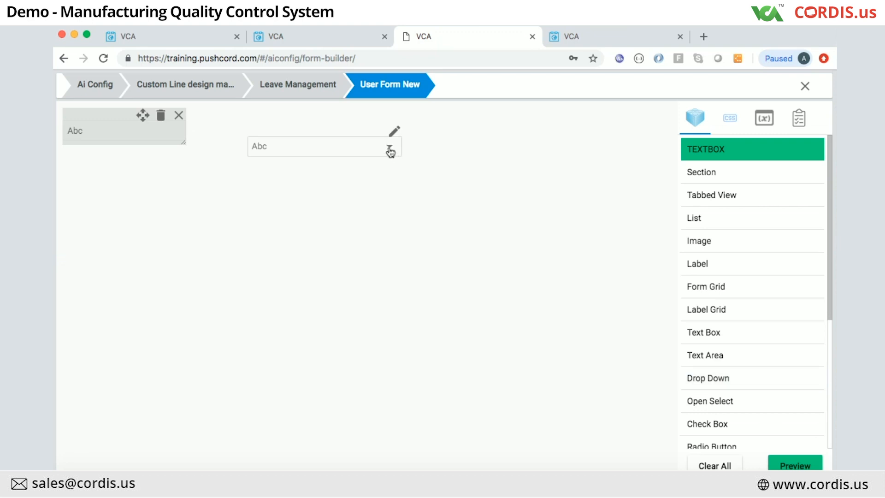
pyautogui.click(369, 152)
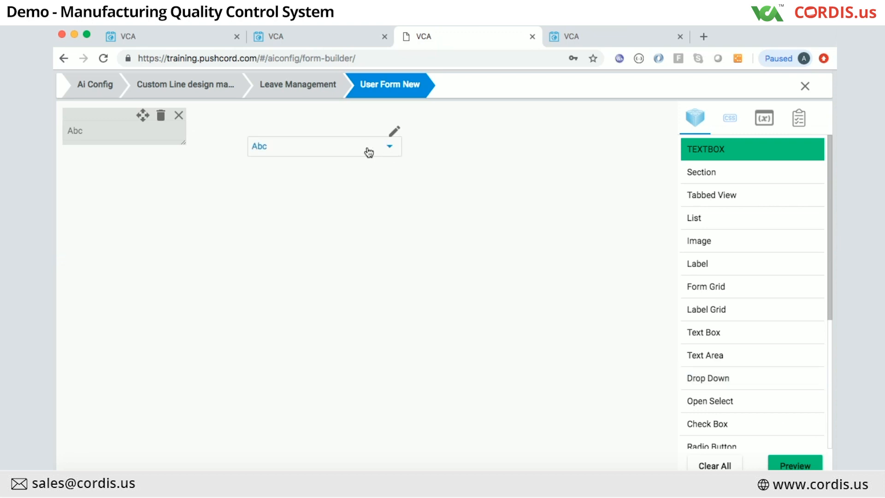
pyautogui.click(395, 129)
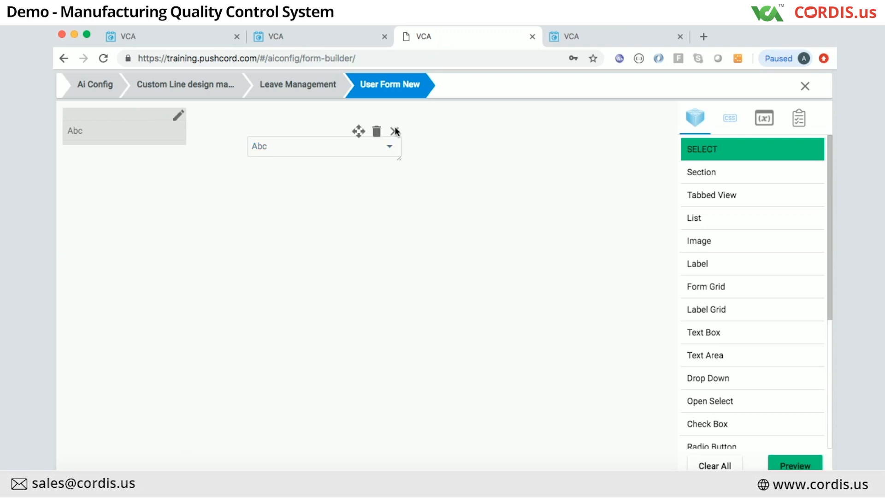
pyautogui.click(299, 152)
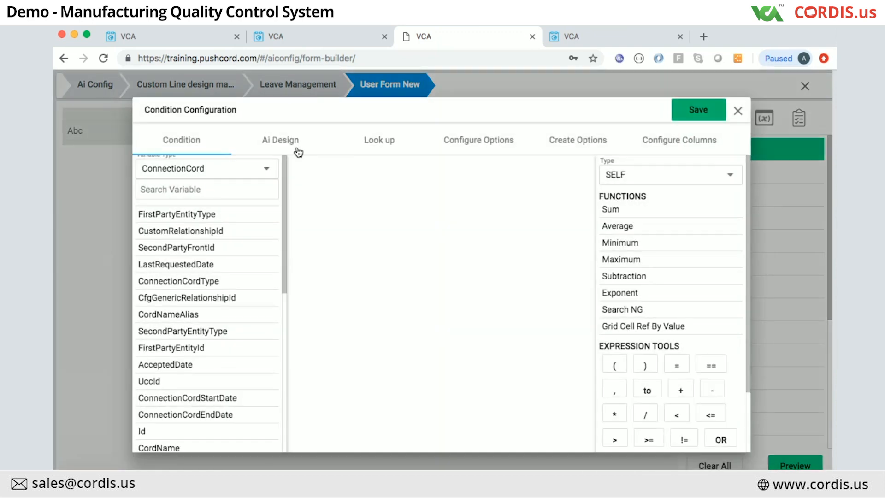
# Step: In Configure Options, set Variable Type to CustomLine and add customLine.lineName to the expression
pyautogui.click(473, 150)
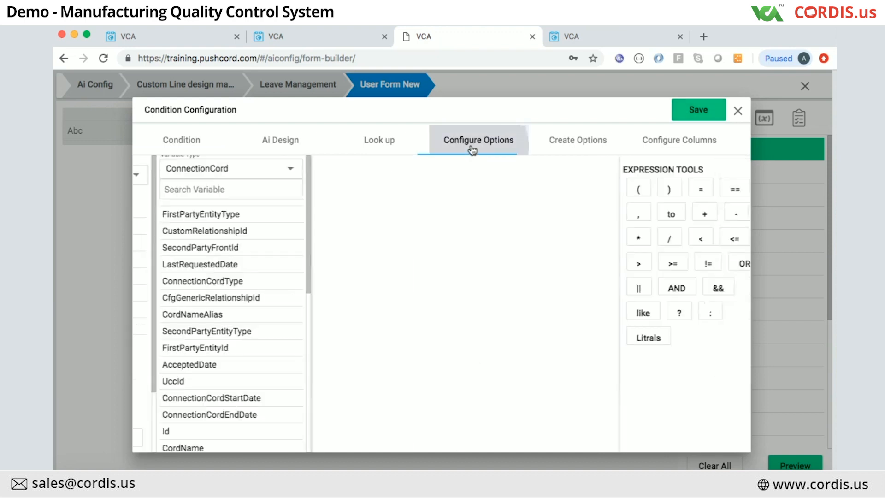
pyautogui.scroll(-1, 205, 353)
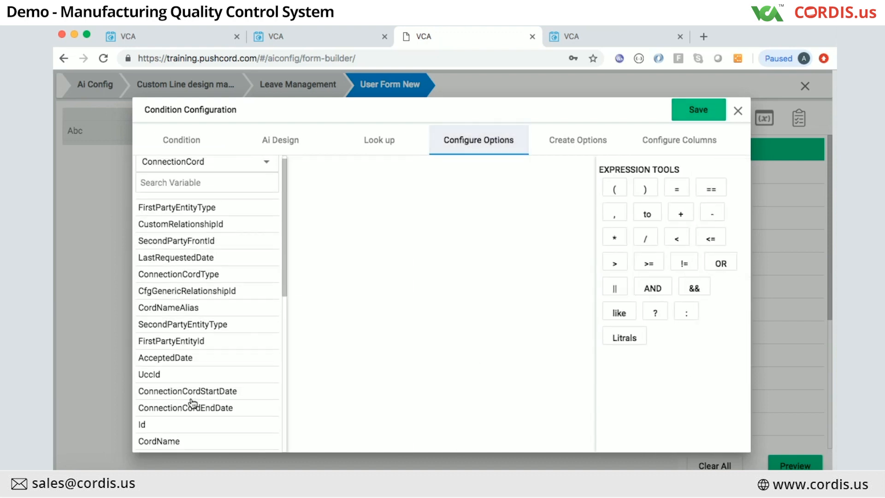
pyautogui.scroll(1, 214, 209)
pyautogui.click(224, 174)
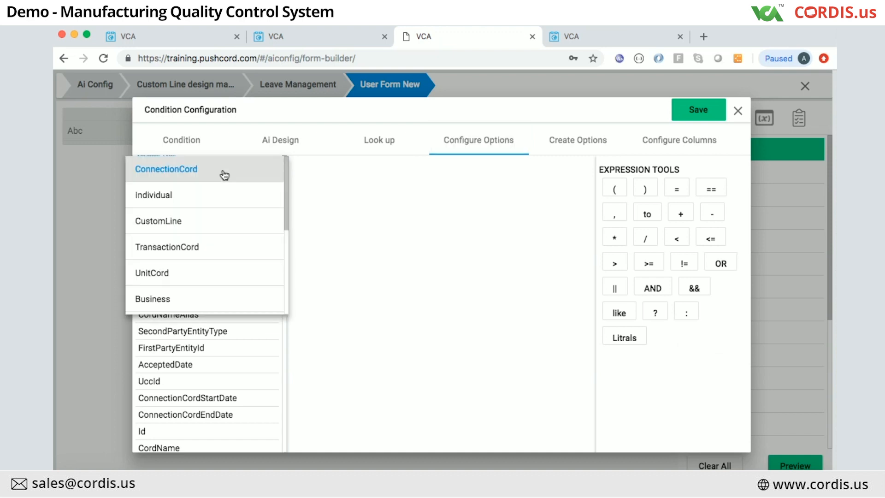
pyautogui.scroll(-3, 182, 273)
pyautogui.scroll(-5, 184, 275)
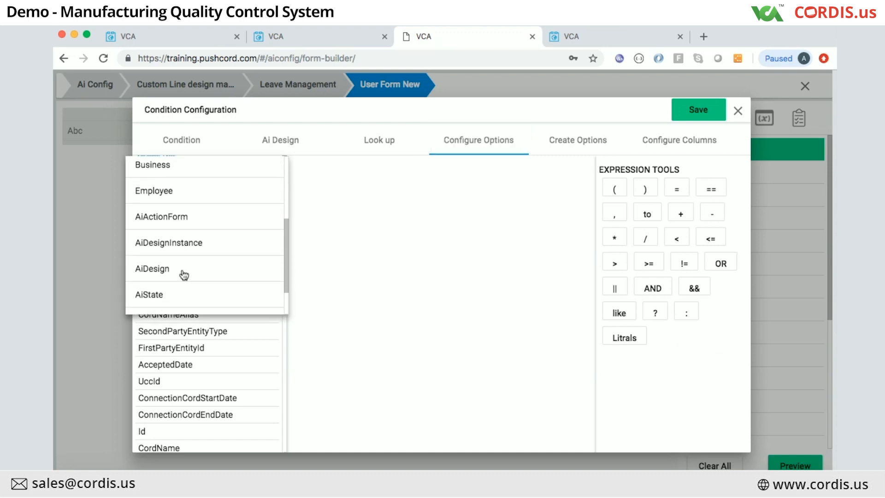
pyautogui.scroll(6, 184, 262)
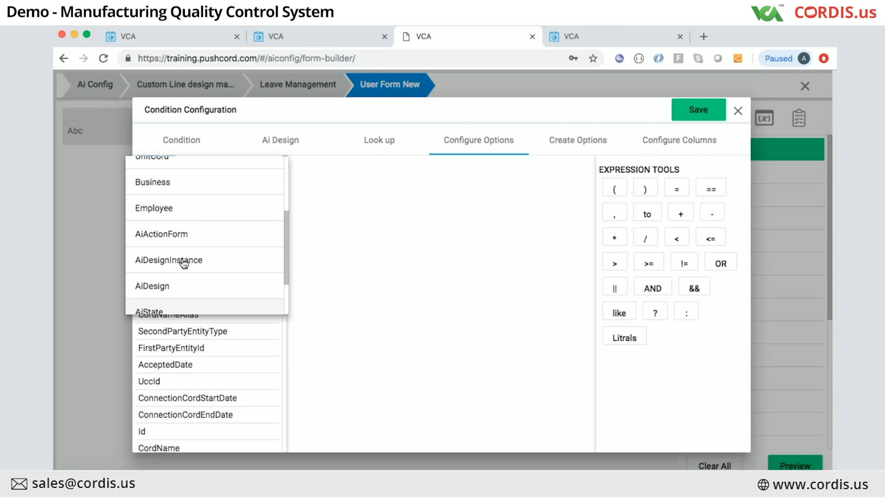
pyautogui.click(170, 222)
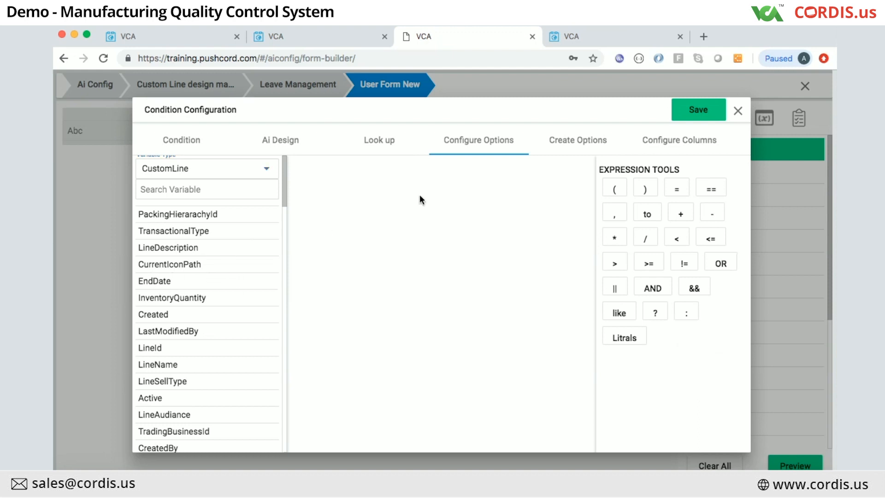
pyautogui.click(180, 192)
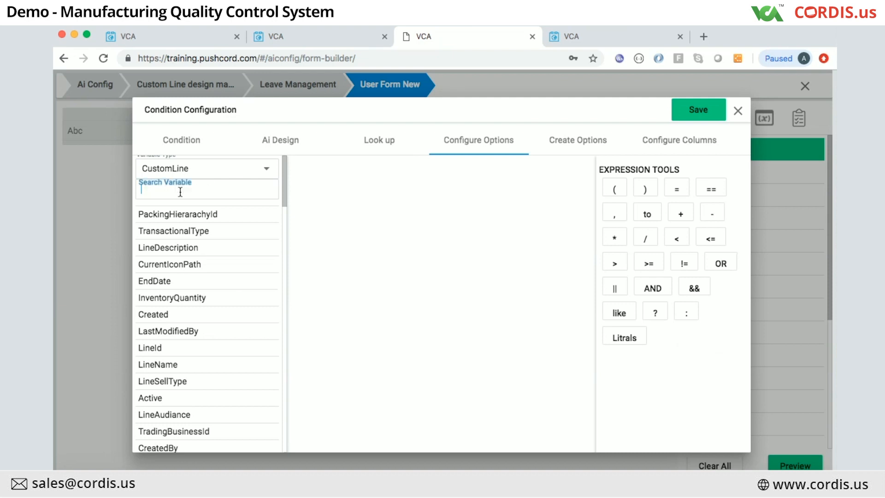
pyautogui.write('Line')
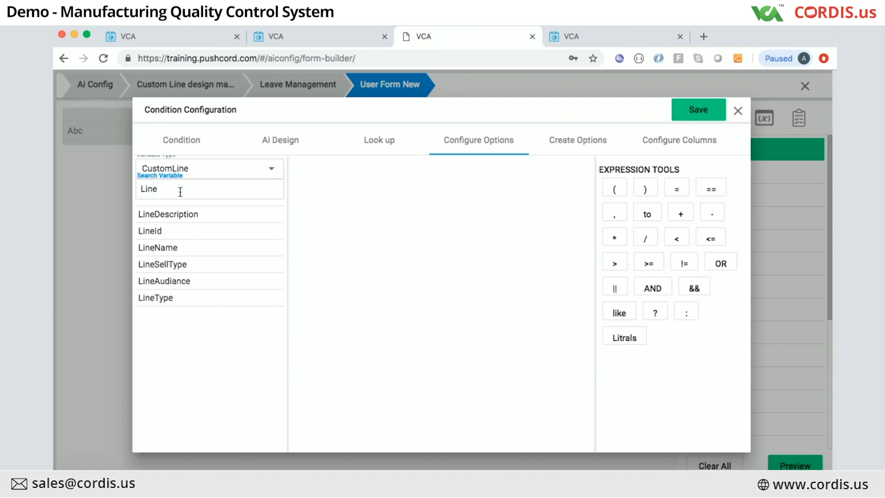
pyautogui.click(159, 249)
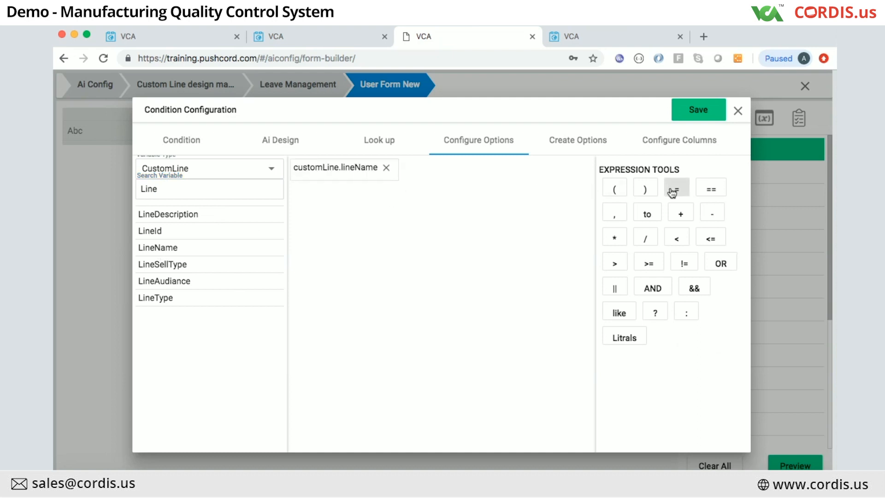
# Step: Complete the expression as ( customLine.lineName like %2U% )
pyautogui.click(623, 310)
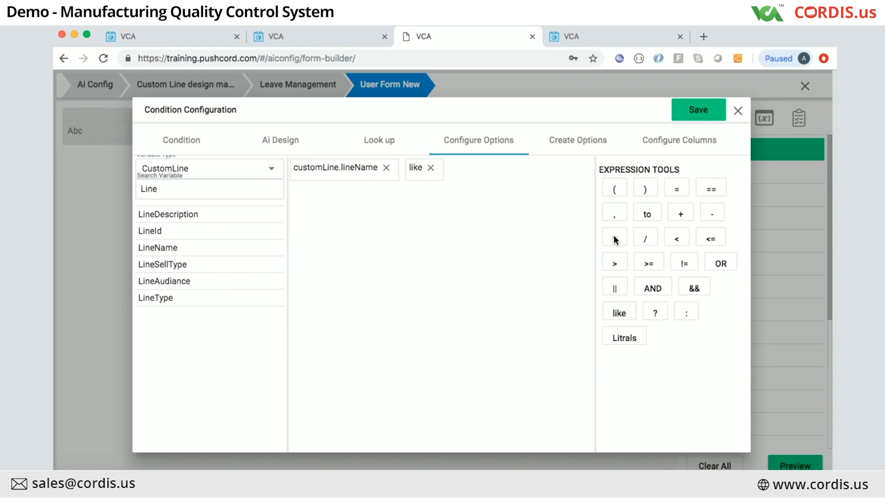
pyautogui.click(625, 339)
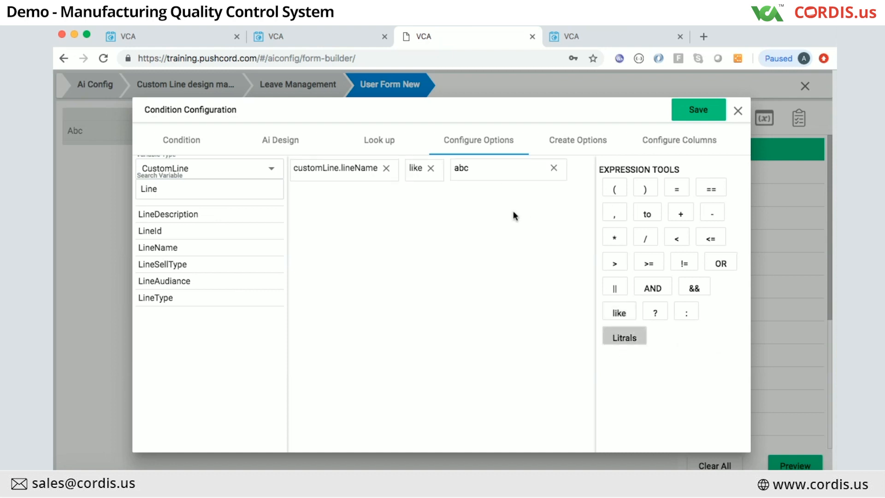
pyautogui.click(477, 164)
pyautogui.press('BackSpace')
pyautogui.press('BackSpace')
pyautogui.press('BackSpace')
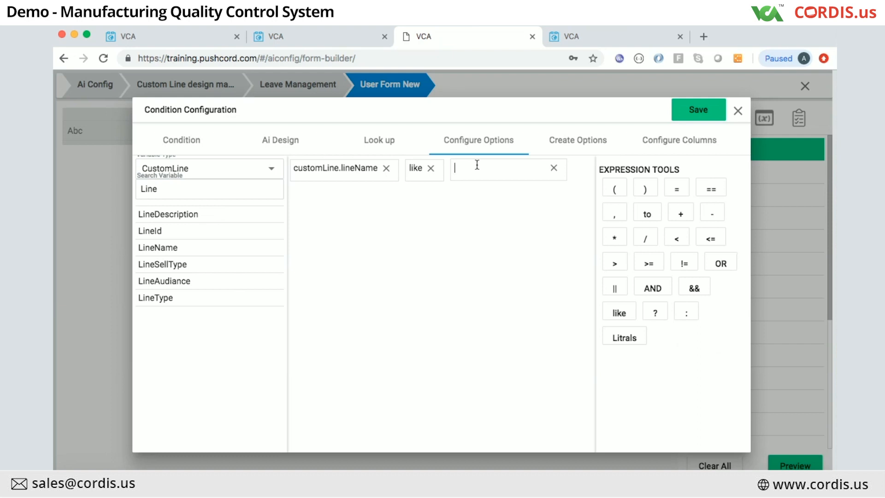
pyautogui.write('%2U%')
pyautogui.click(614, 190)
pyautogui.click(640, 191)
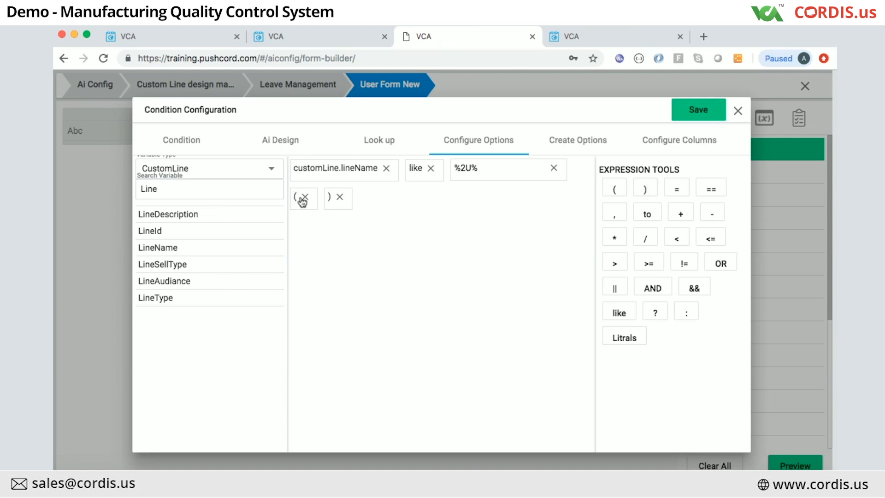
pyautogui.moveTo(302, 199); pyautogui.dragTo(302, 172)
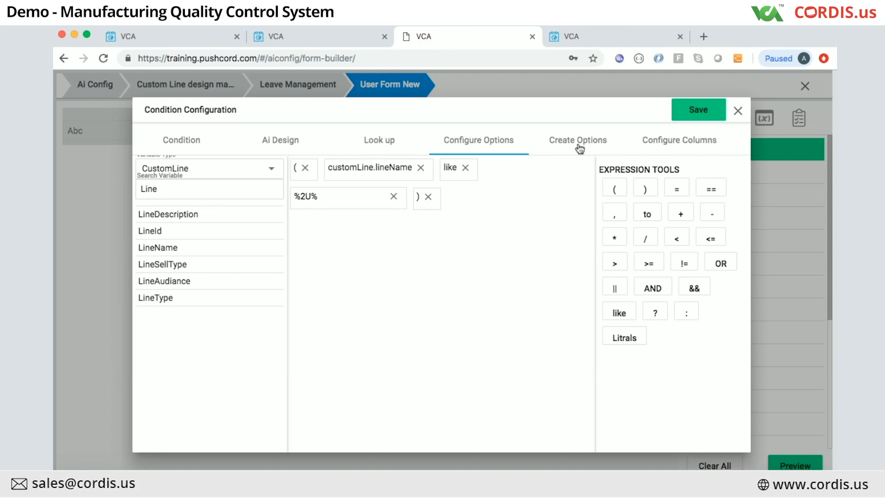
# Step: Add lineDescription as the lookup's display column, save the condition, and preview the form
pyautogui.click(676, 139)
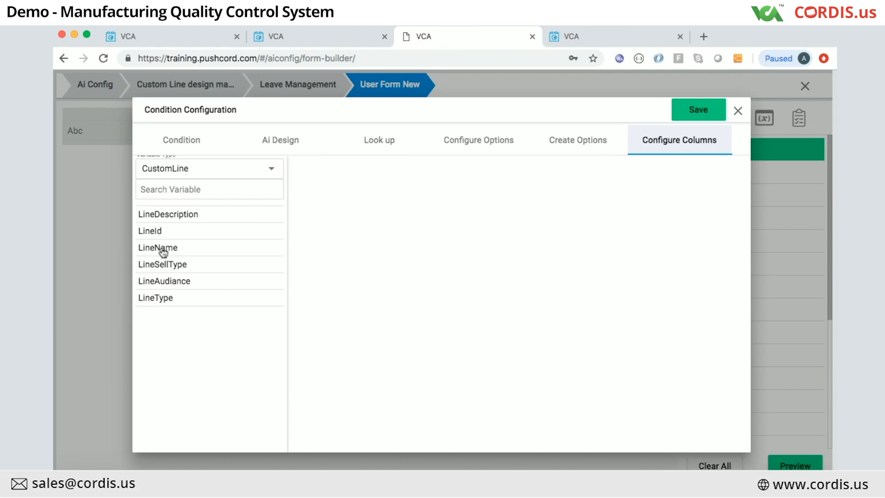
pyautogui.click(167, 215)
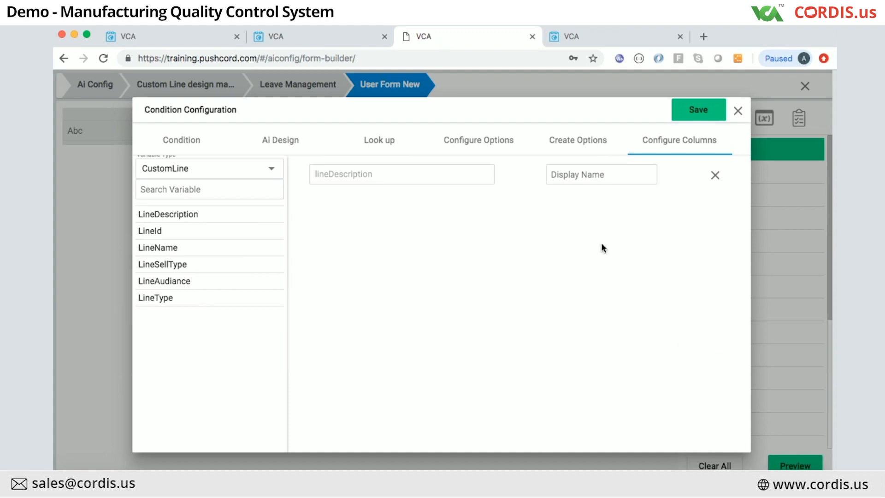
pyautogui.click(696, 113)
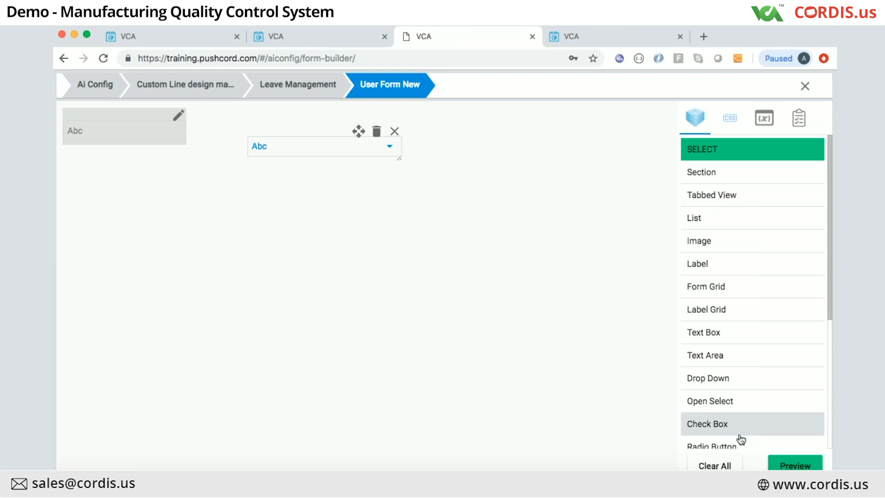
pyautogui.click(799, 467)
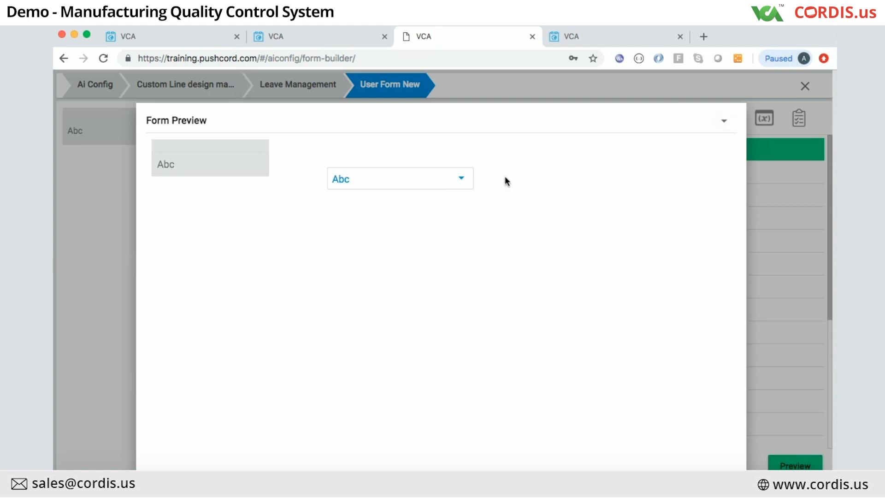
pyautogui.click(784, 149)
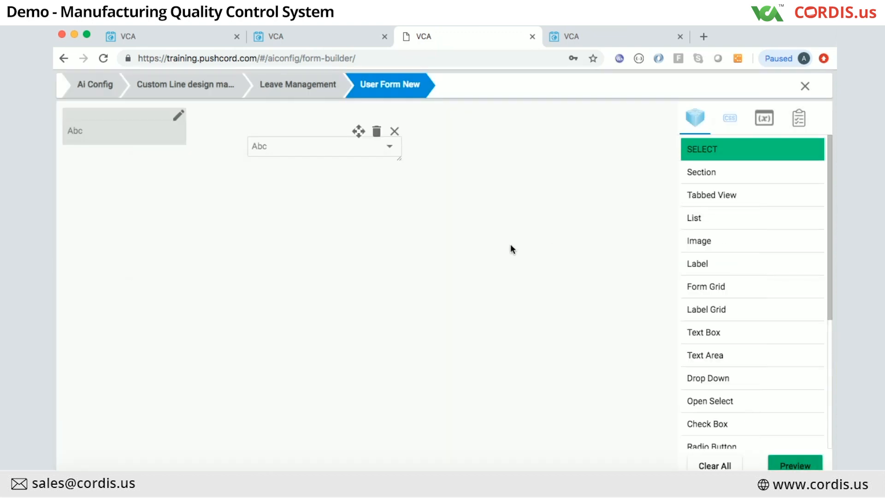
# Step: Show the form's variables with Variable Type set to CustomLine
pyautogui.click(764, 119)
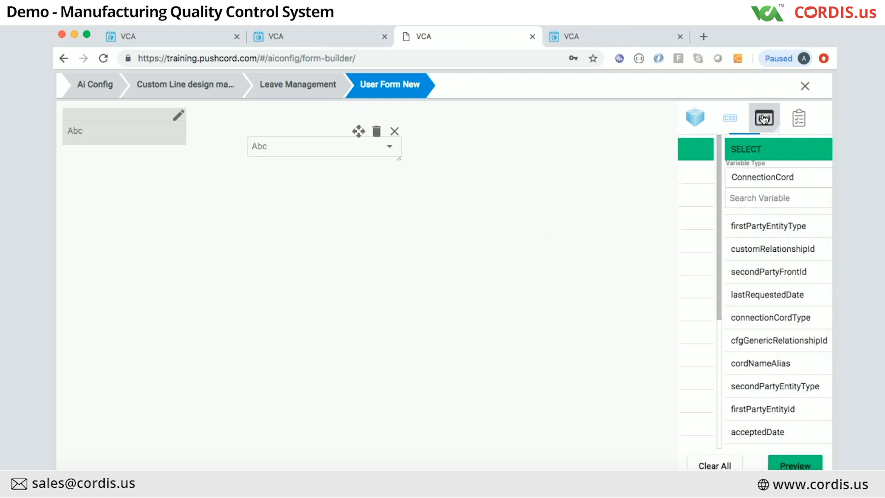
pyautogui.click(723, 252)
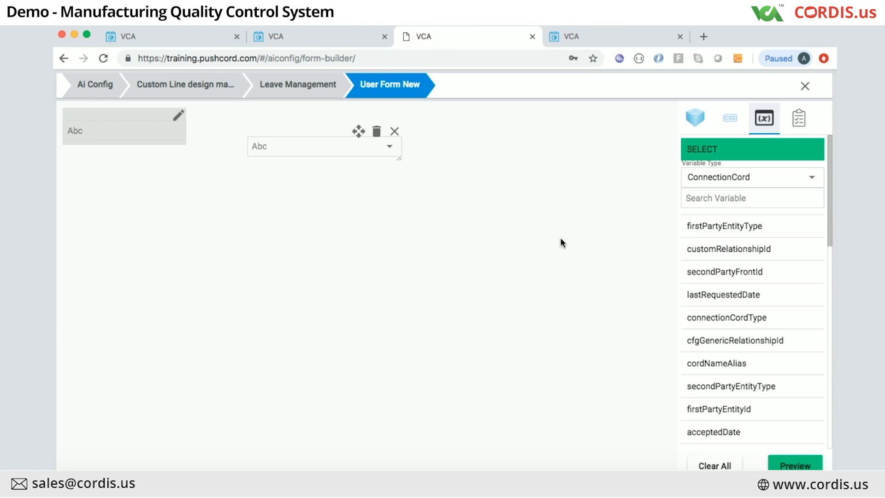
pyautogui.scroll(1, 727, 223)
pyautogui.scroll(-3, 690, 181)
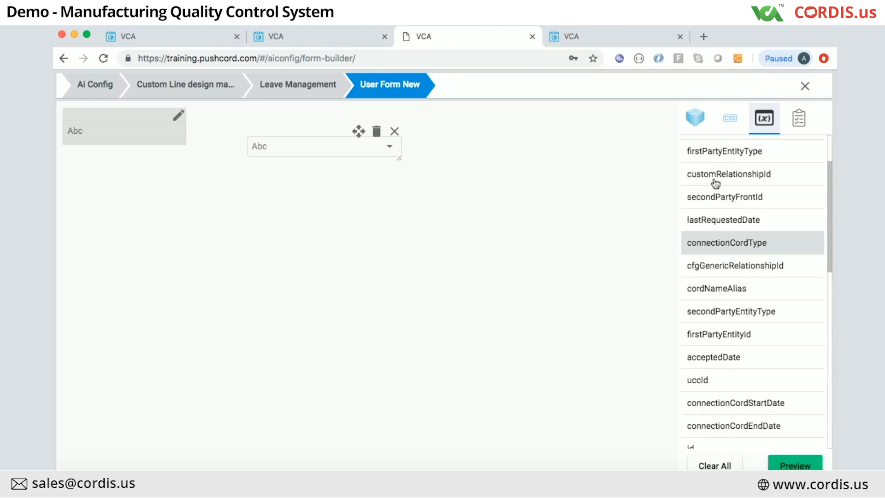
pyautogui.scroll(3, 691, 178)
pyautogui.click(725, 158)
pyautogui.click(723, 181)
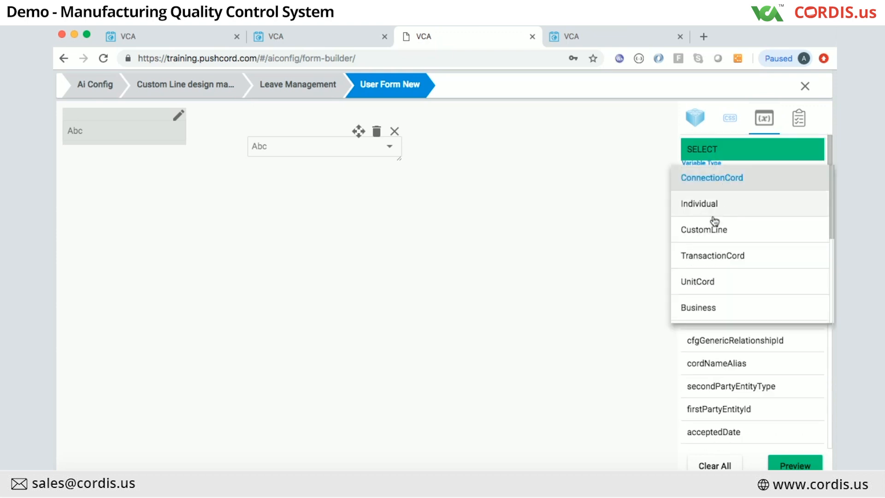
pyautogui.click(713, 240)
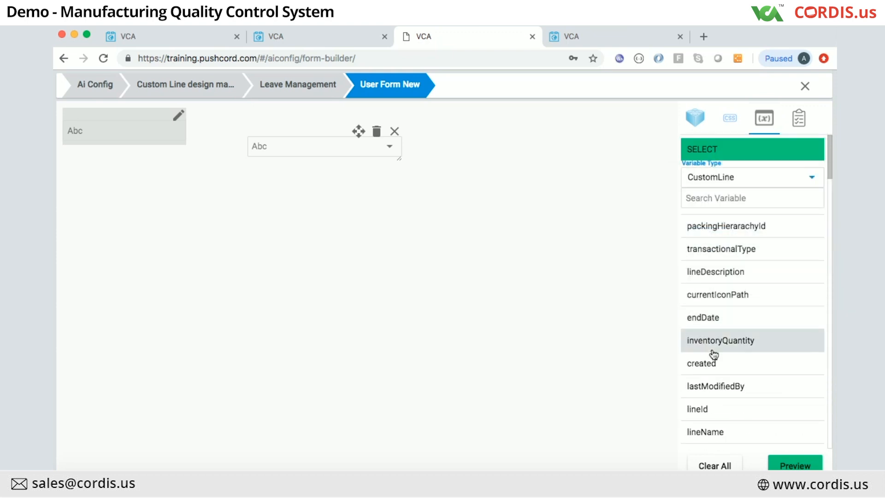
# Step: Drag the CustomLine lineName variable onto the Abc dropdown field
pyautogui.scroll(-5, 714, 323)
pyautogui.scroll(-10, 714, 354)
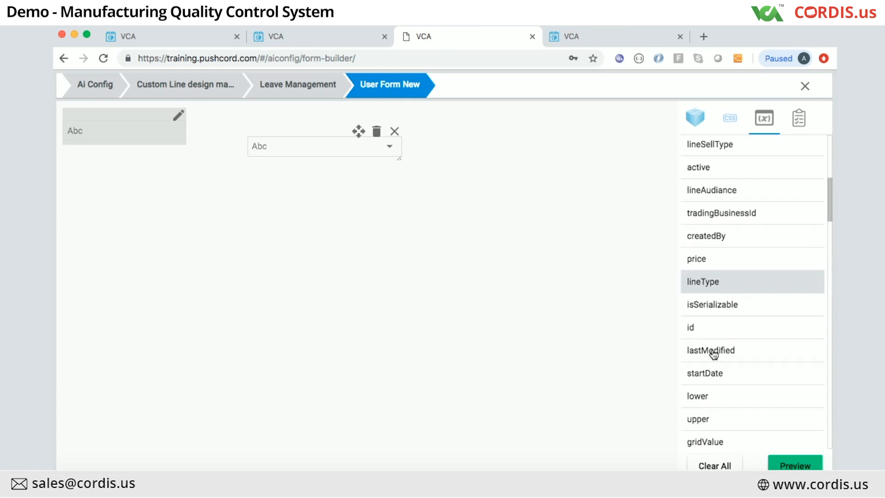
pyautogui.scroll(-5, 715, 354)
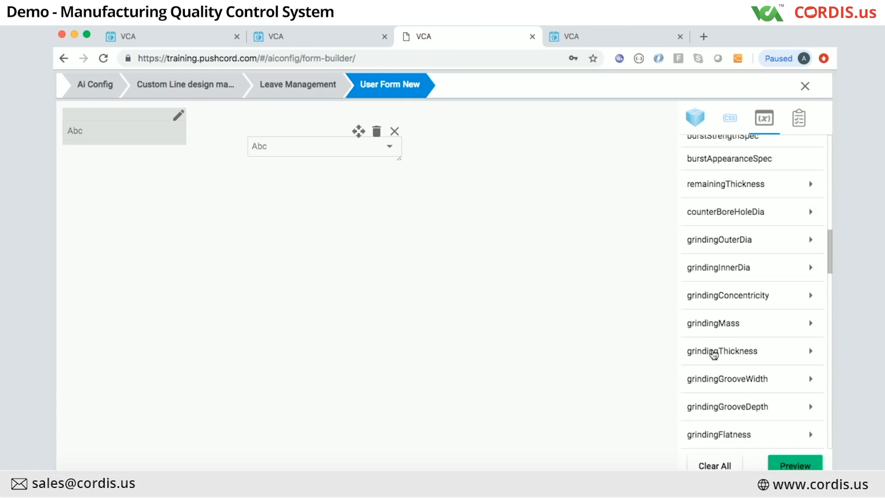
pyautogui.scroll(-5, 714, 354)
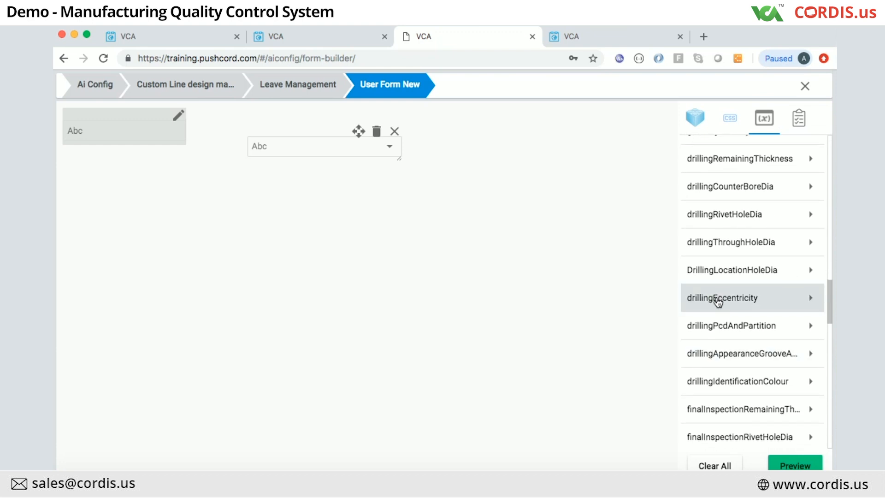
pyautogui.scroll(-7, 718, 301)
pyautogui.scroll(-10, 718, 302)
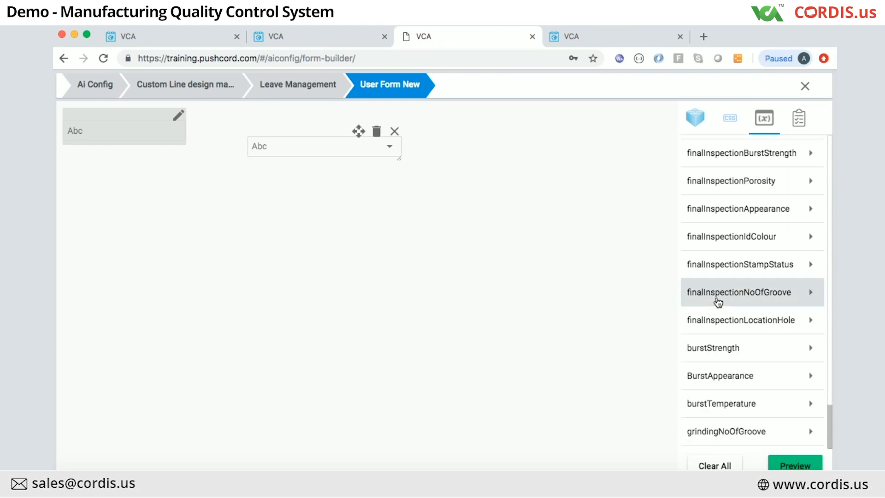
pyautogui.scroll(8, 718, 302)
pyautogui.scroll(15, 718, 303)
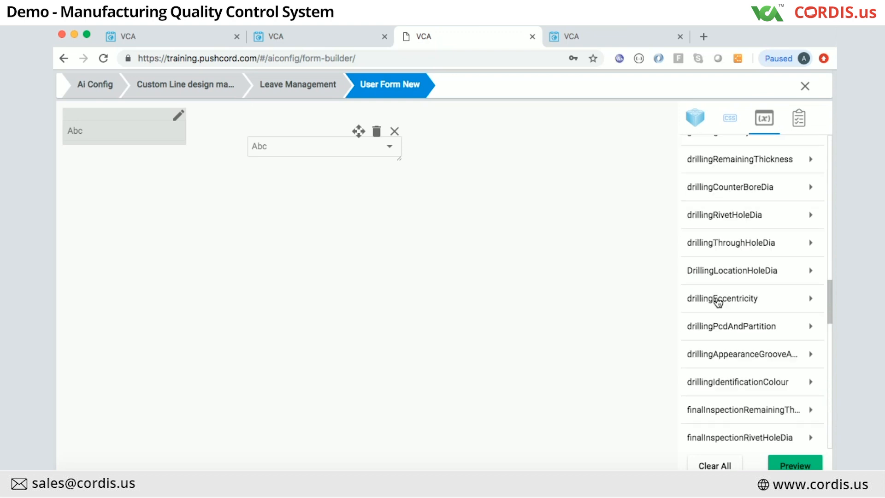
pyautogui.scroll(5, 718, 302)
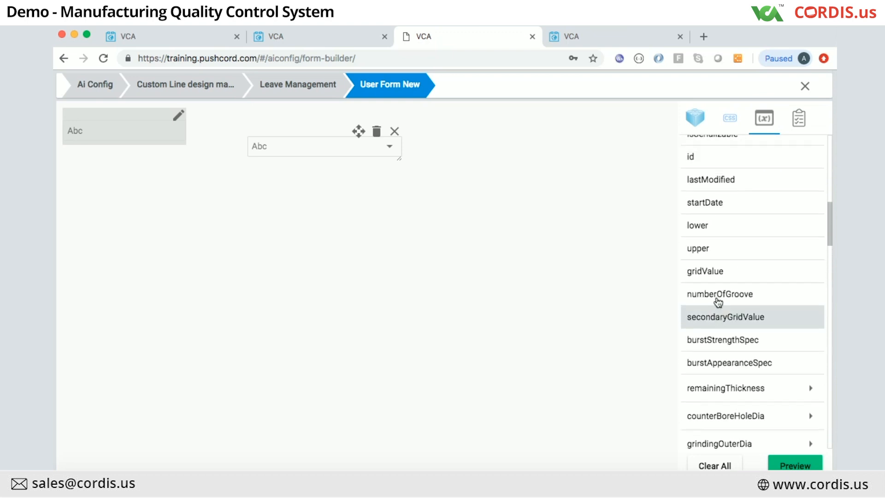
pyautogui.scroll(4, 708, 225)
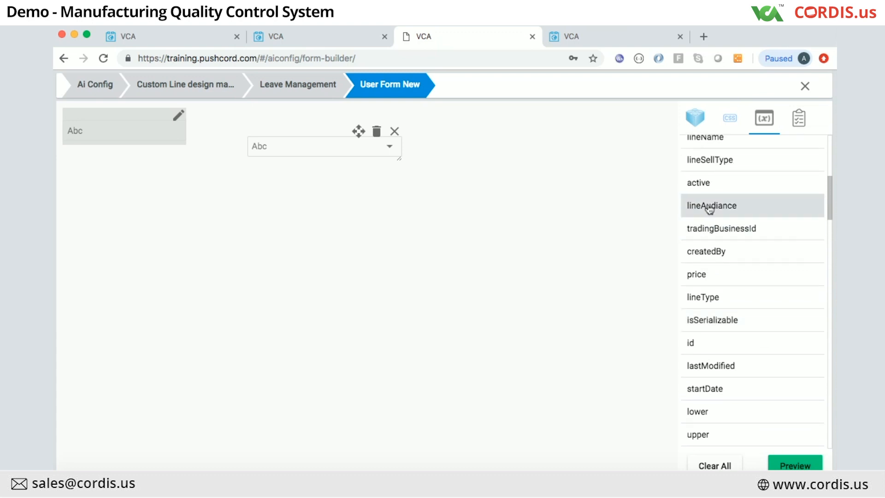
pyautogui.moveTo(706, 207); pyautogui.dragTo(276, 145)
pyautogui.scroll(3, 705, 208)
pyautogui.scroll(5, 773, 191)
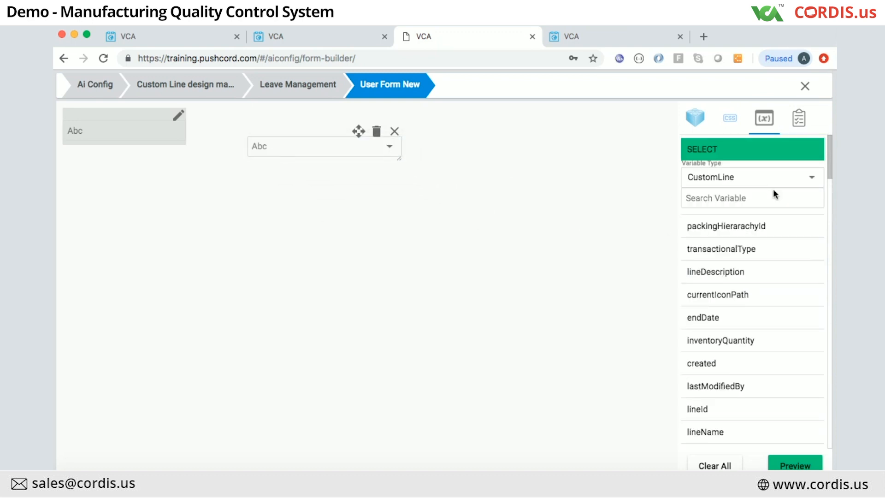
# Step: Review the dropdown's properties and its lookup column configuration without changes
pyautogui.click(799, 119)
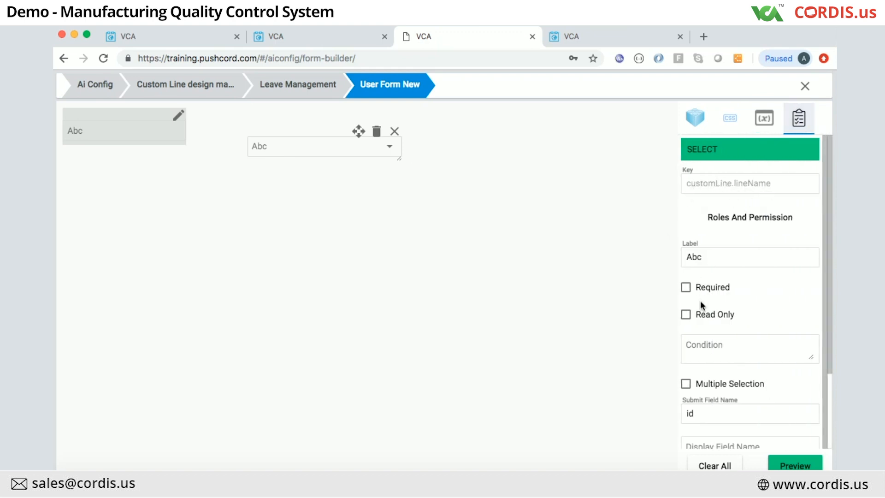
pyautogui.scroll(-1, 724, 353)
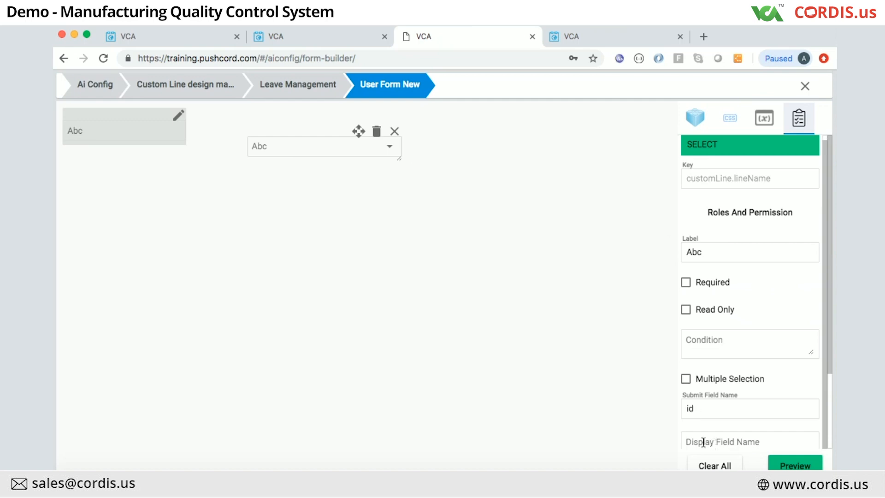
pyautogui.doubleClick(289, 154)
pyautogui.click(662, 142)
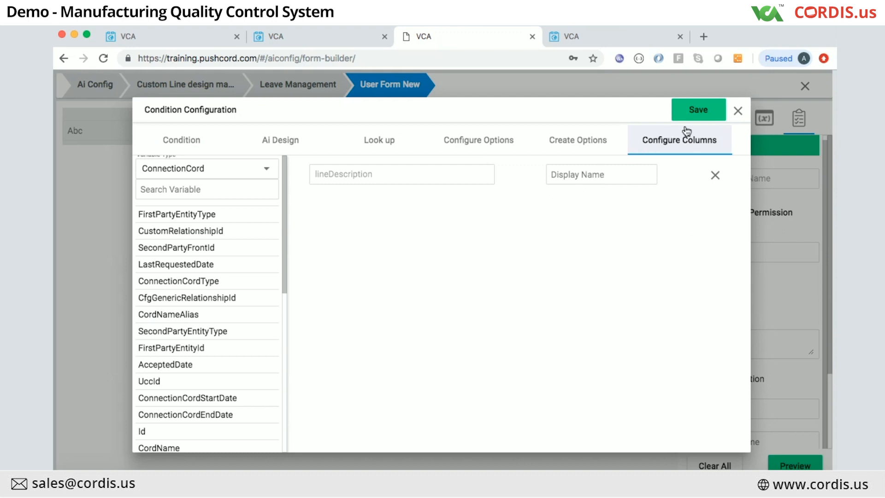
pyautogui.click(738, 110)
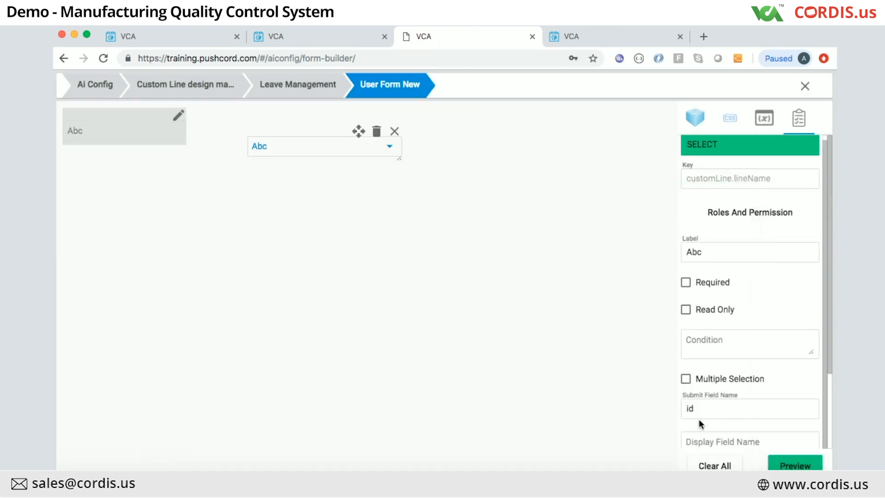
# Step: Set Display Field Name to lineDescription and Submit Field Name to lineId
pyautogui.scroll(-2, 698, 415)
pyautogui.click(702, 402)
pyautogui.write('lineDes')
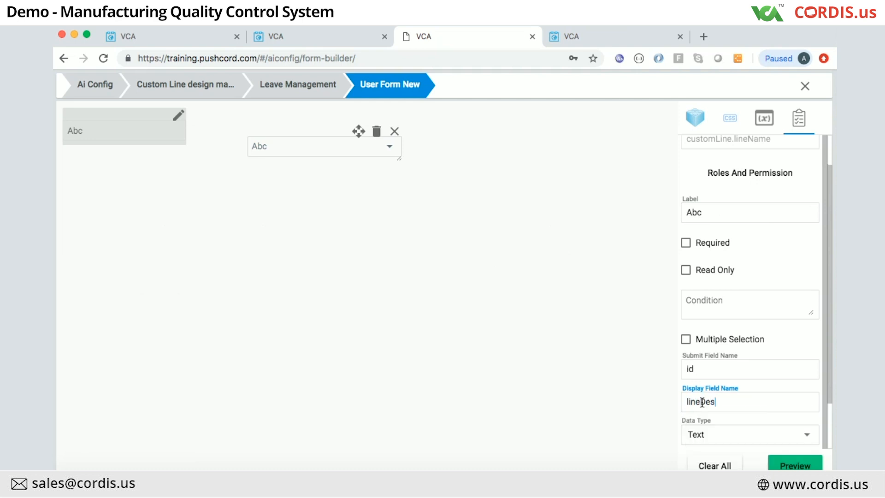
pyautogui.write('cription')
pyautogui.click(704, 371)
pyautogui.press('BackSpace')
pyautogui.press('BackSpace')
pyautogui.write('lineId')
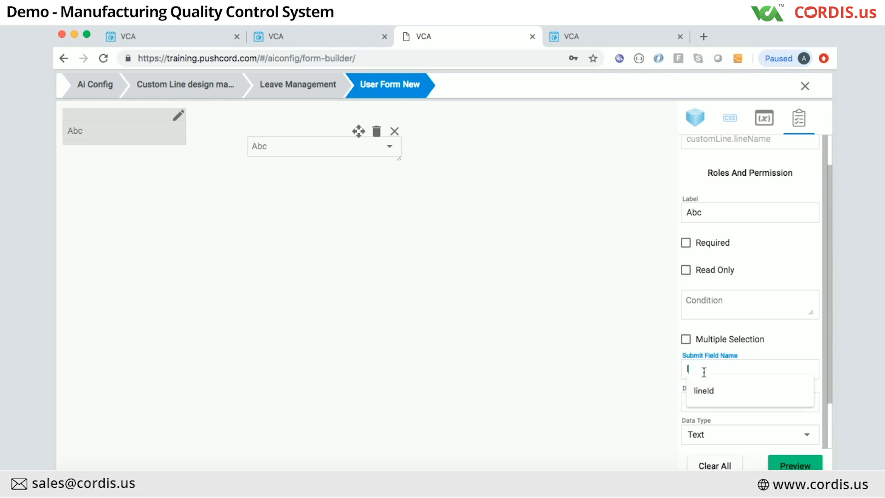
pyautogui.doubleClick(332, 151)
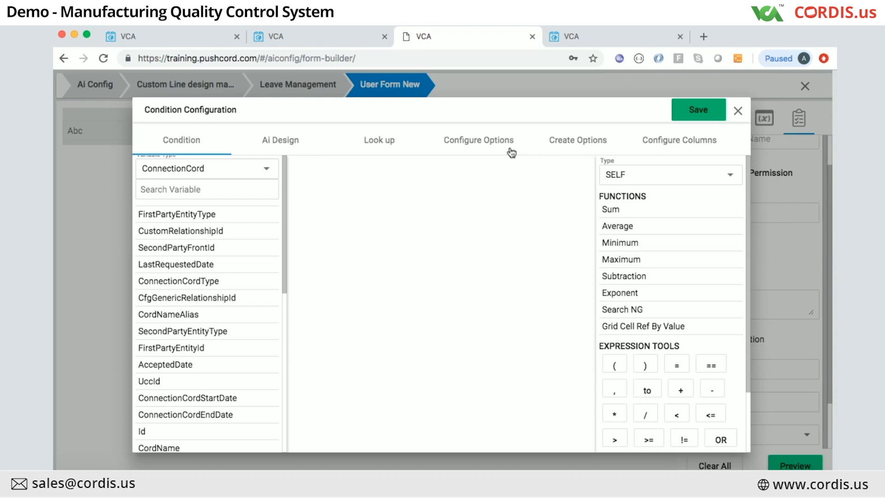
# Step: Add CustomLine LineId as a lookup column, found by searching 'line', and save
pyautogui.click(487, 149)
pyautogui.click(682, 142)
pyautogui.click(168, 192)
pyautogui.click(184, 173)
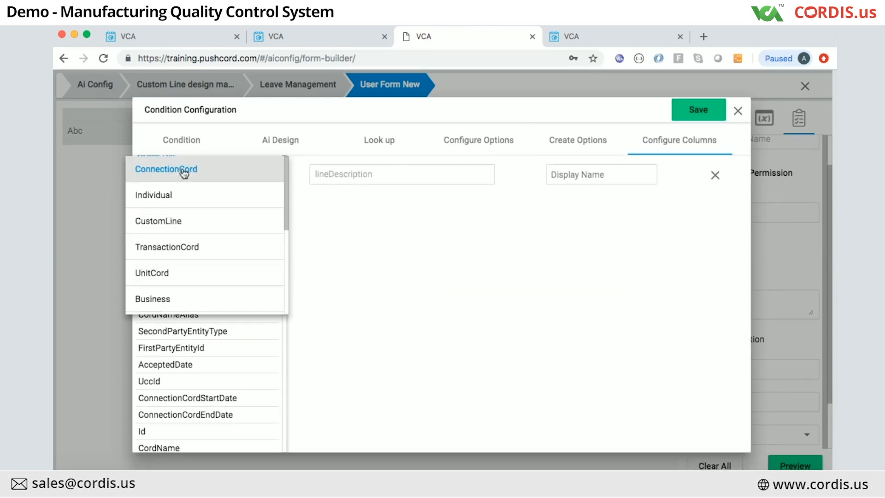
pyautogui.click(169, 222)
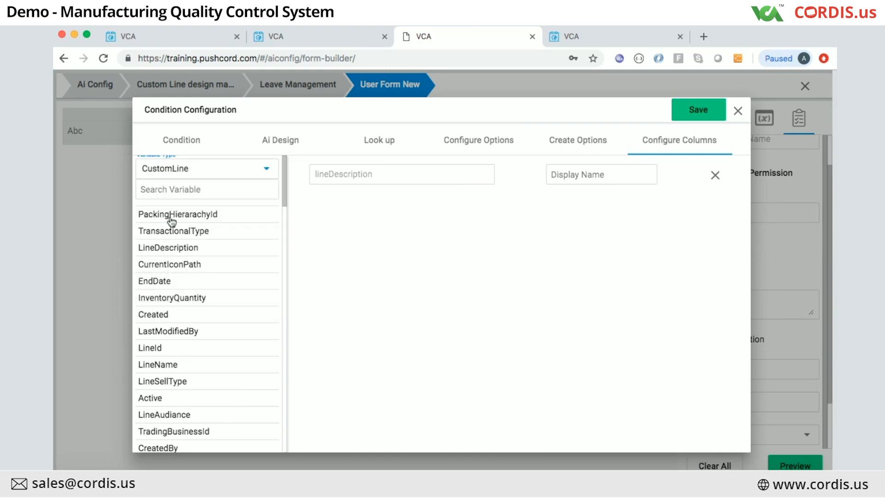
pyautogui.click(179, 189)
pyautogui.write('line')
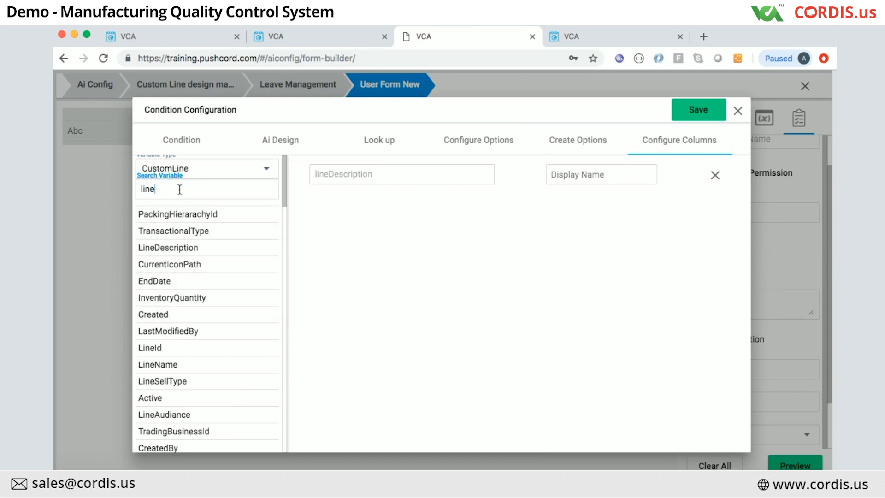
pyautogui.click(156, 232)
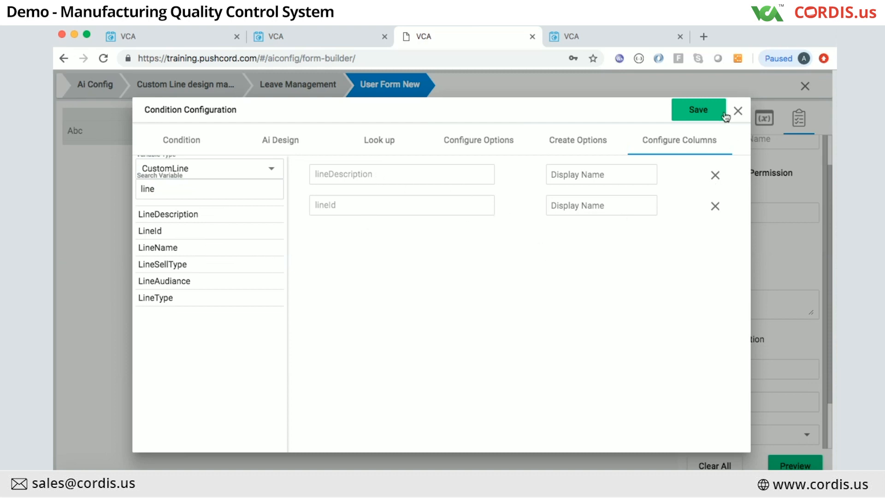
pyautogui.click(706, 109)
# Step: Preview the form, then return to the Leave Management user forms list
pyautogui.scroll(-2, 754, 359)
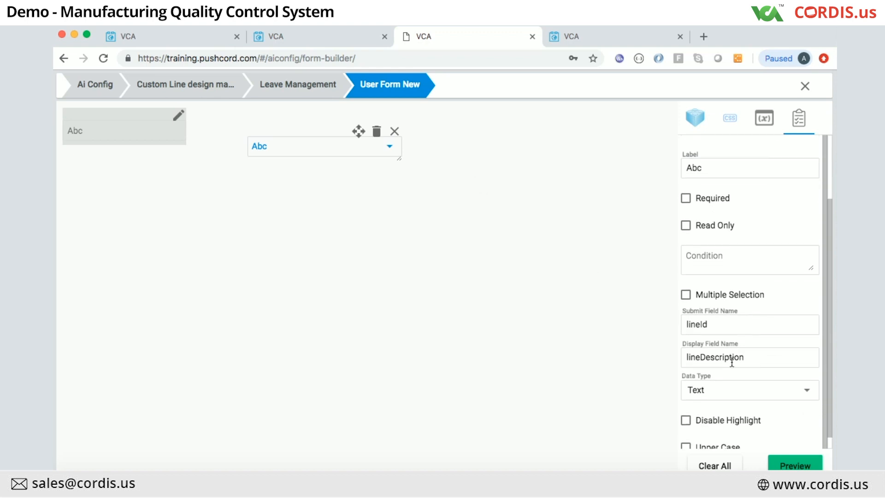
pyautogui.click(794, 464)
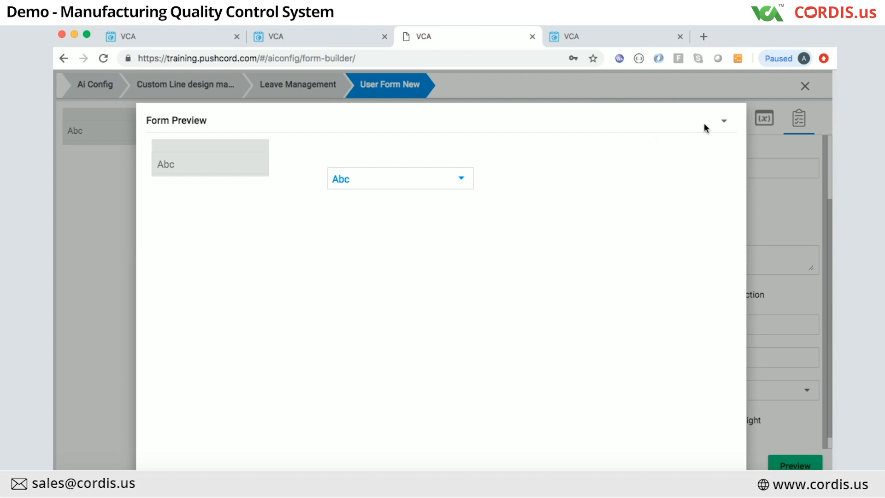
pyautogui.click(777, 191)
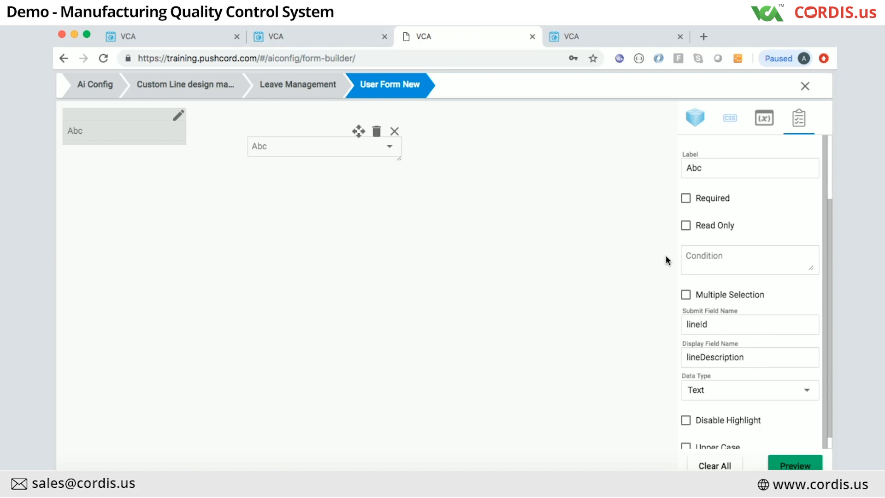
pyautogui.scroll(-1, 695, 270)
pyautogui.scroll(3, 695, 270)
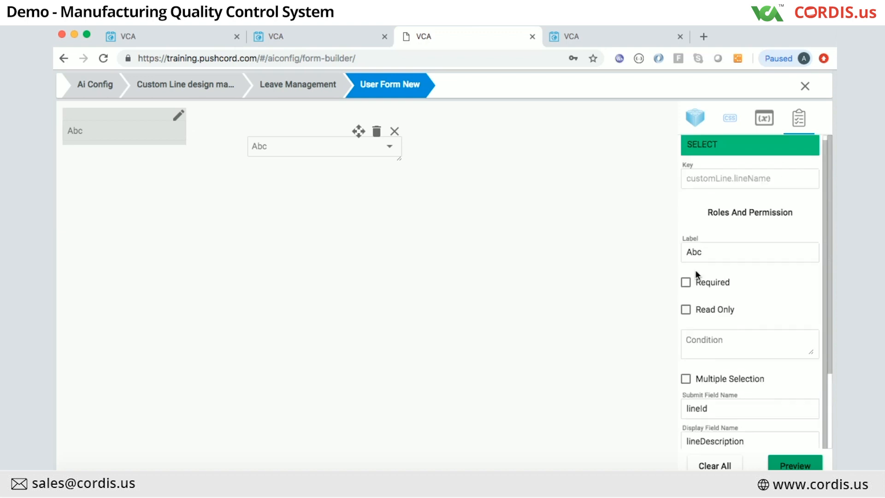
pyautogui.click(292, 86)
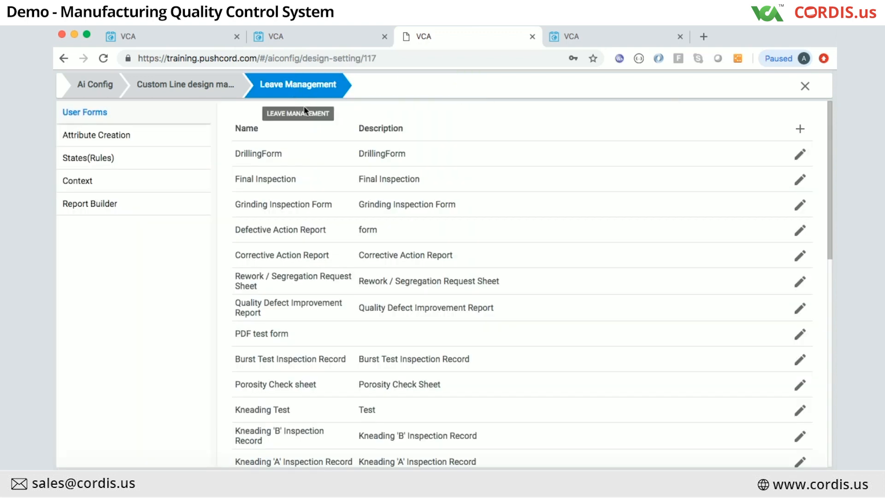
# Step: Switch to the Drilling form builder and inspect the measurement grid's full Key
pyautogui.click(293, 37)
pyautogui.click(176, 37)
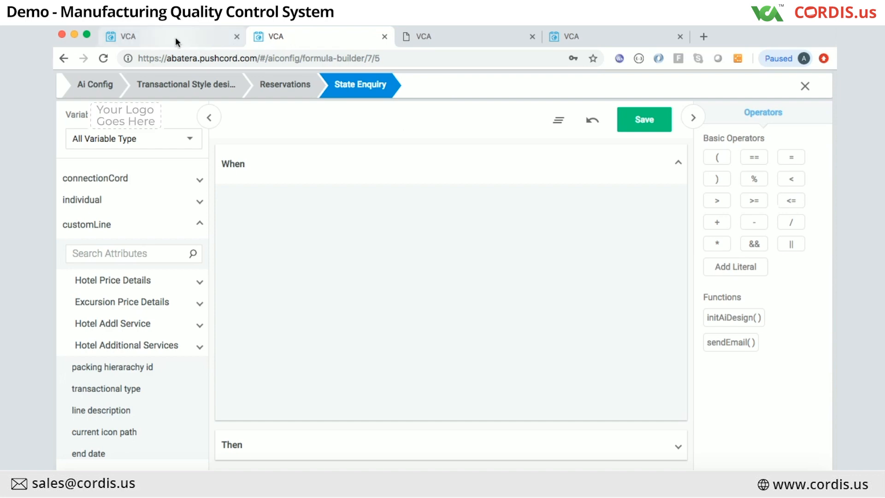
pyautogui.scroll(-3, 475, 303)
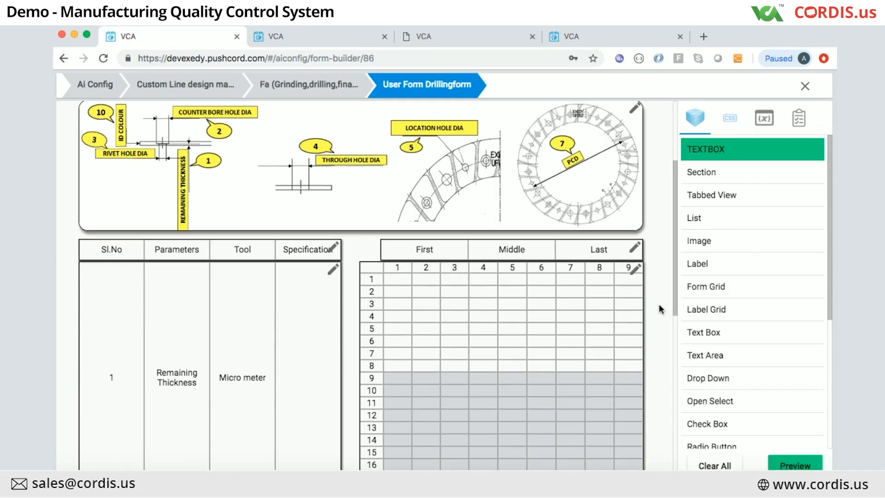
pyautogui.click(637, 271)
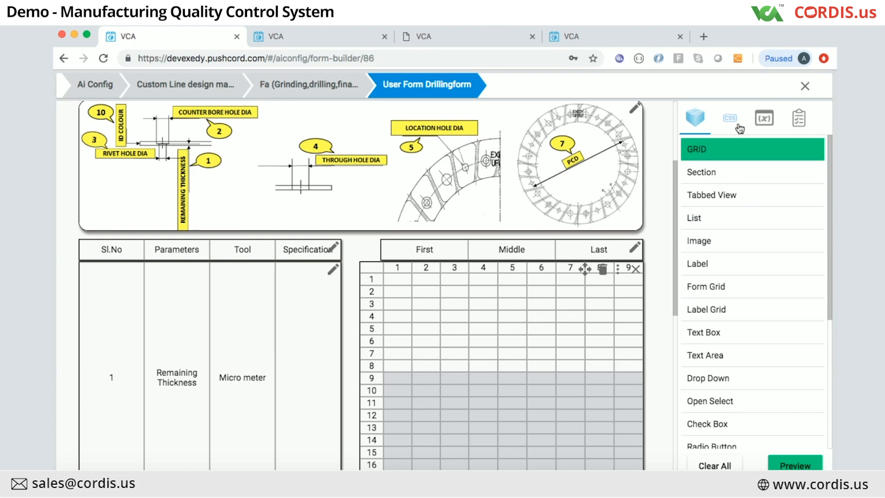
pyautogui.click(773, 123)
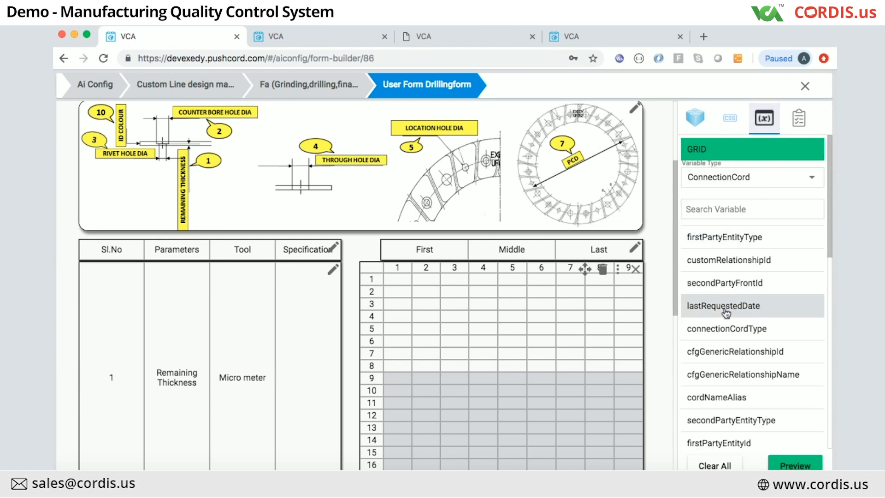
pyautogui.click(799, 119)
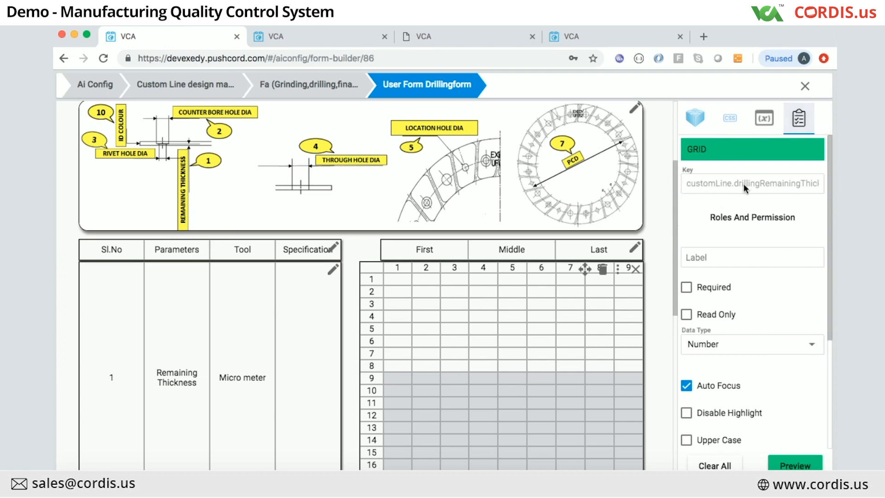
pyautogui.click(768, 182)
pyautogui.hscroll(2, 776, 184)
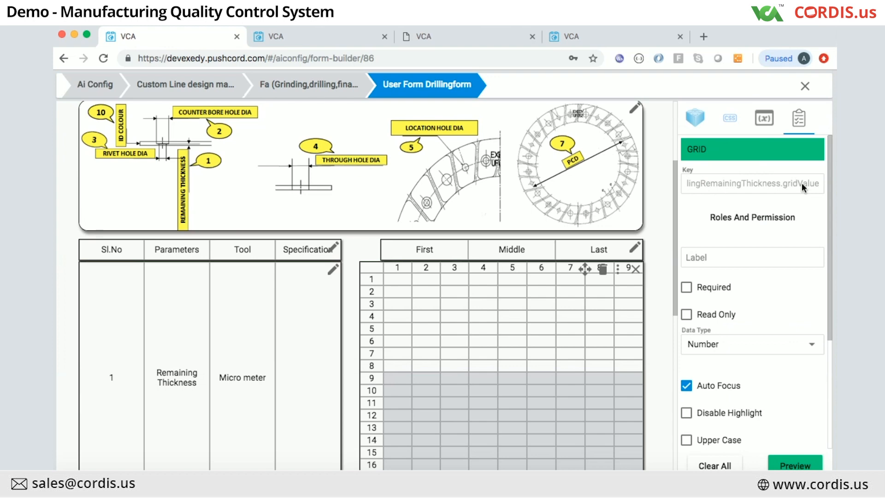
pyautogui.hscroll(-3, 715, 181)
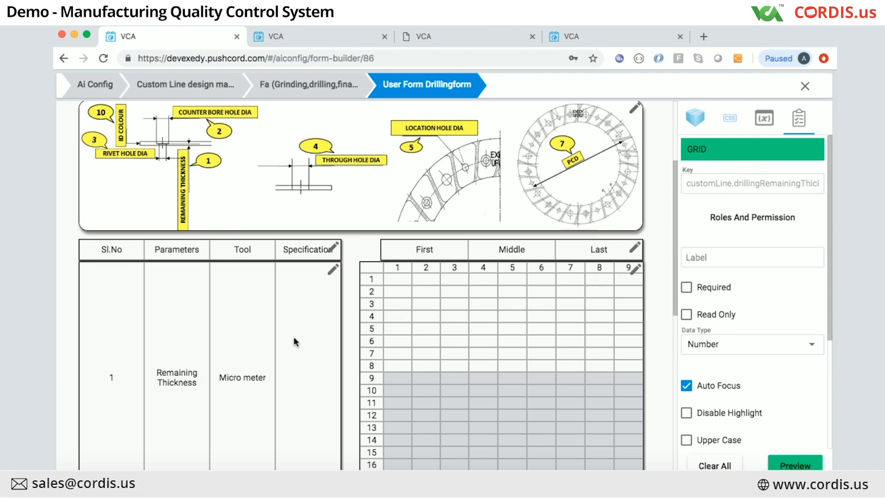
pyautogui.scroll(-3, 251, 353)
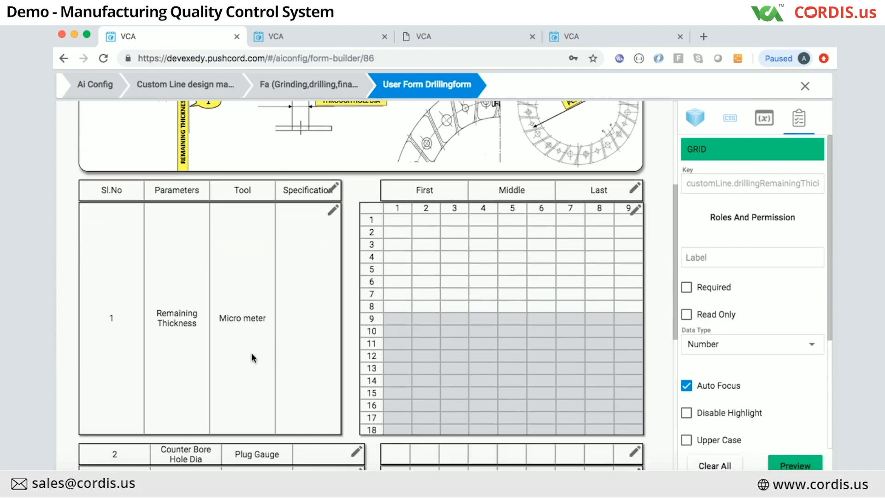
# Step: Select row 1's Remaining Thickness specification cell and open its Condition Configuration
pyautogui.click(333, 210)
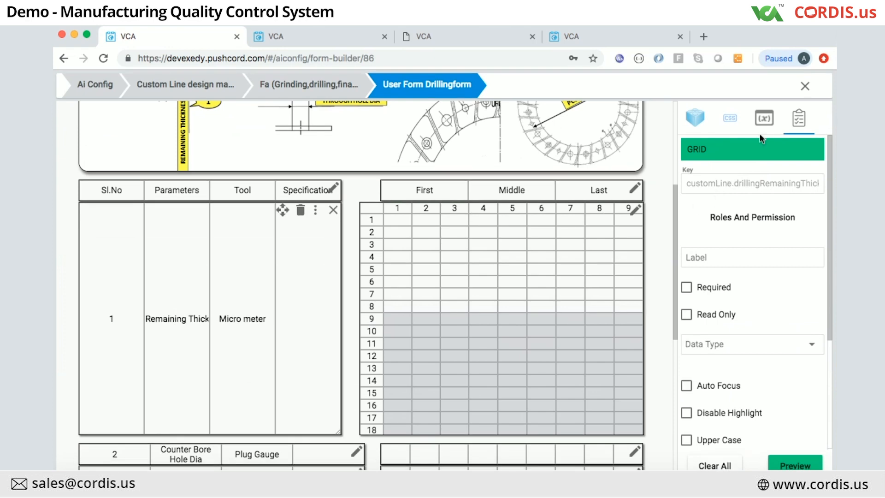
pyautogui.click(698, 120)
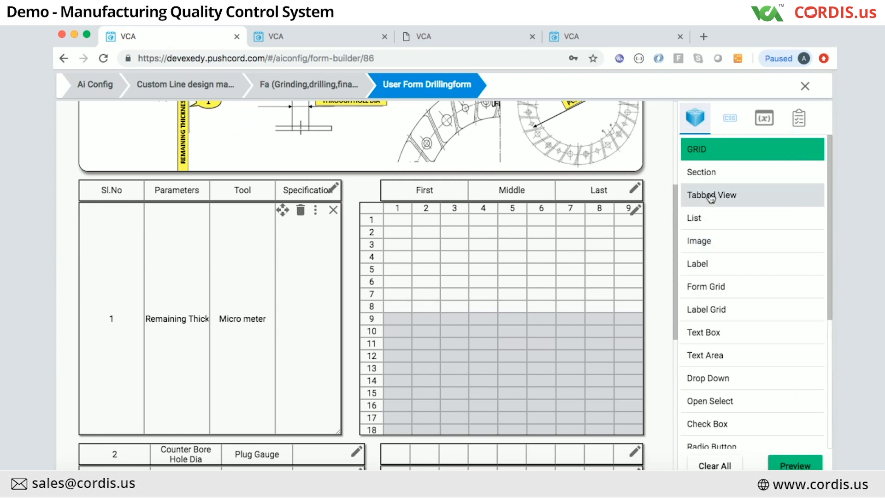
pyautogui.click(336, 190)
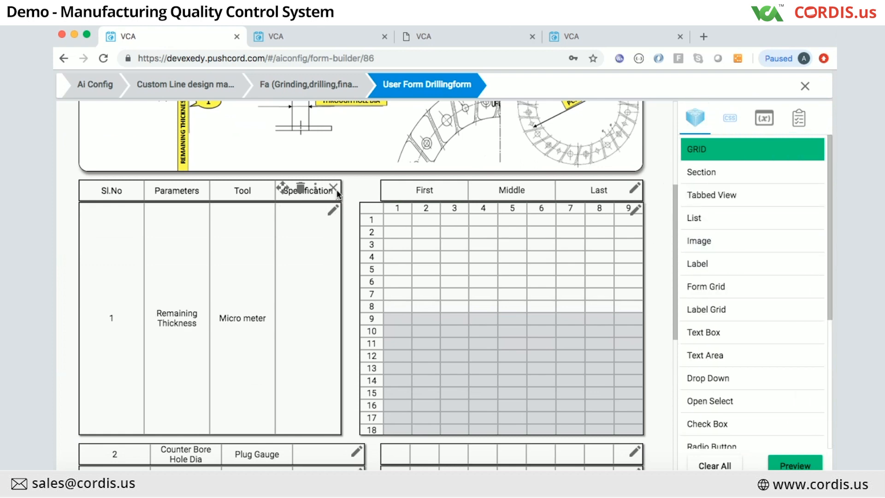
pyautogui.click(334, 210)
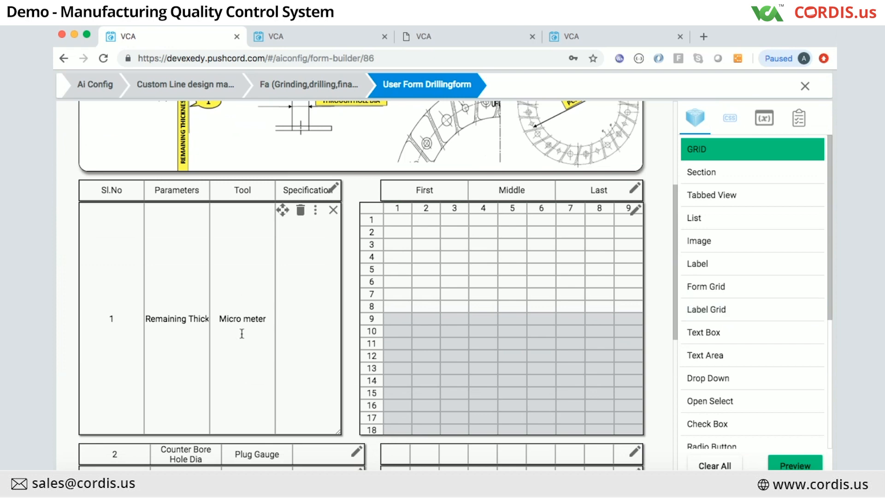
pyautogui.click(302, 308)
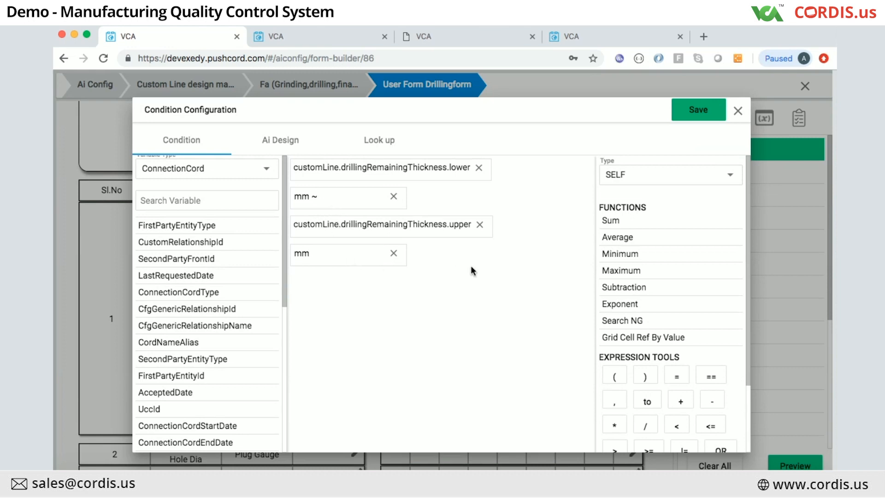
# Step: Close the lower ~ upper mm remaining thickness condition without changes
pyautogui.click(737, 118)
# Step: Finish editing row 1, then select the result grid in the Judgement row
pyautogui.scroll(-4, 533, 264)
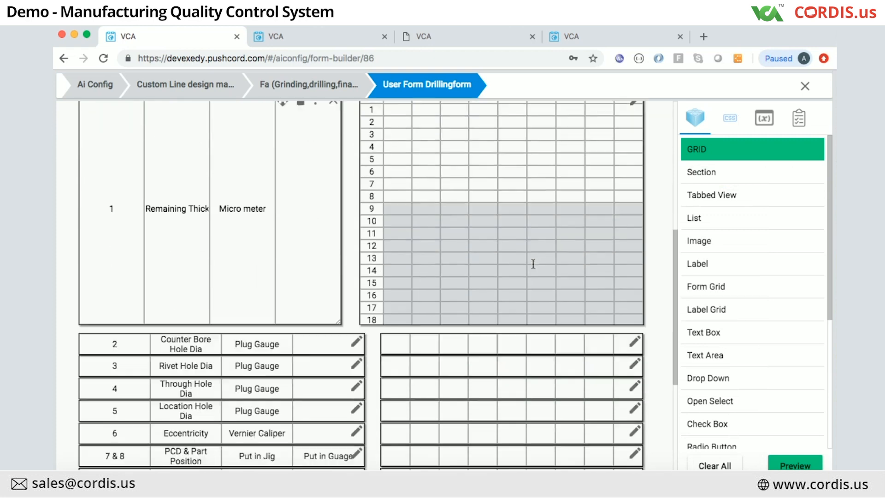
pyautogui.scroll(2, 533, 263)
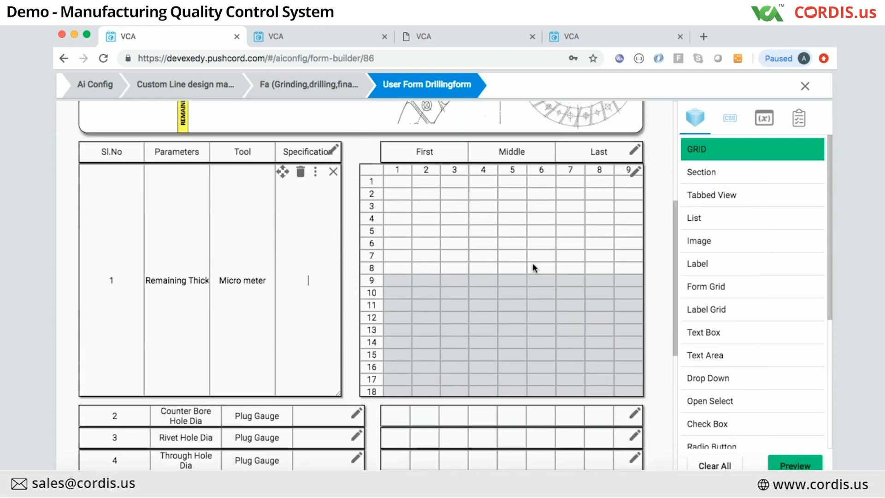
pyautogui.click(334, 171)
pyautogui.scroll(-5, 420, 254)
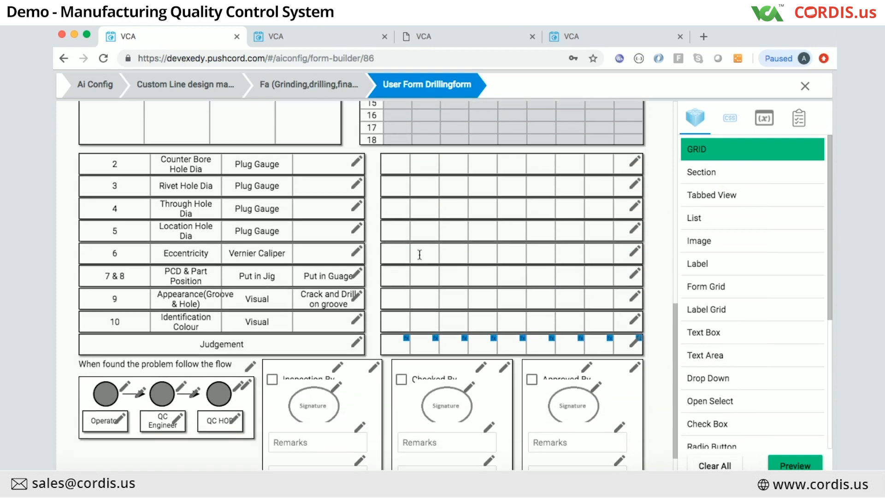
pyautogui.scroll(-1, 420, 255)
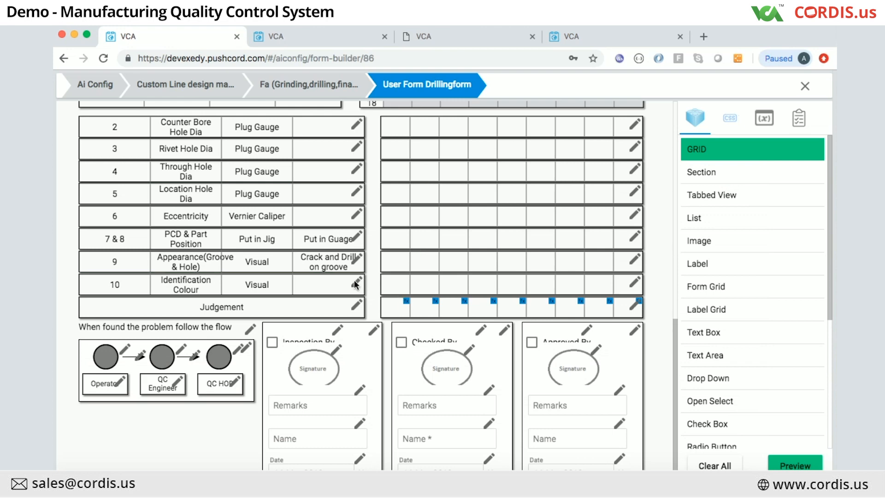
pyautogui.scroll(2, 414, 135)
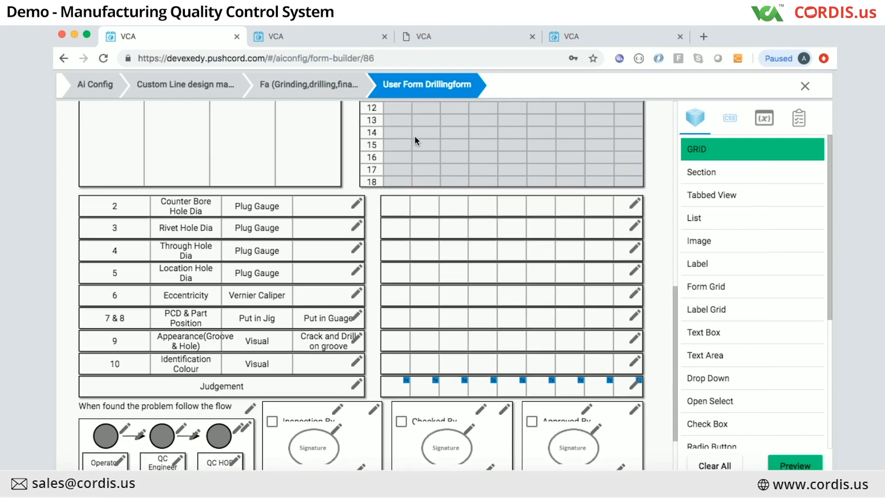
pyautogui.scroll(-1, 480, 314)
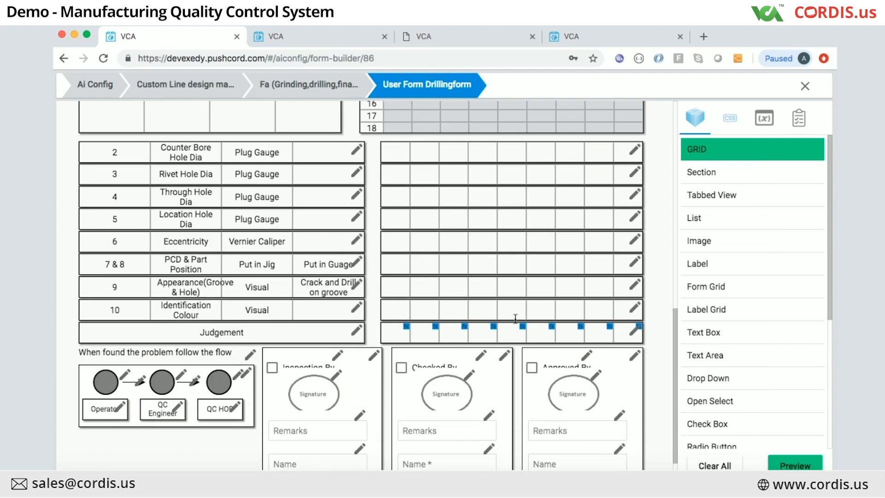
pyautogui.click(634, 334)
pyautogui.click(426, 329)
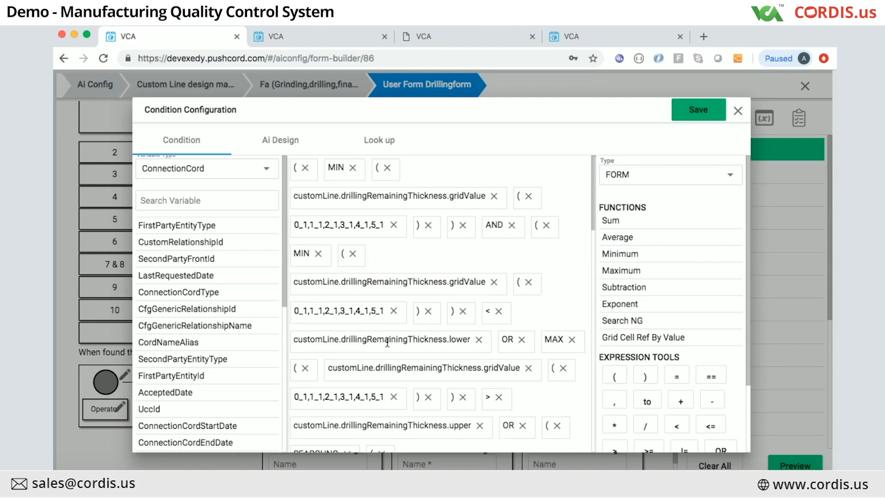
pyautogui.scroll(-5, 388, 342)
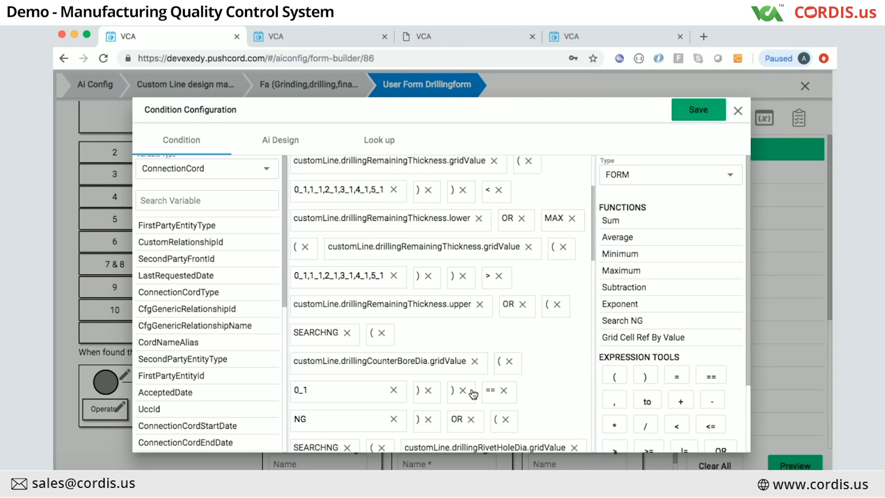
pyautogui.scroll(-3, 473, 394)
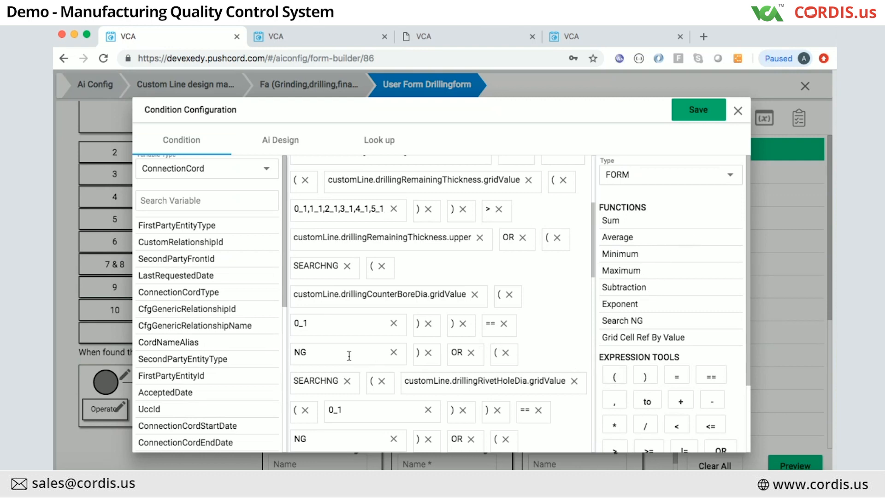
pyautogui.scroll(-10, 349, 356)
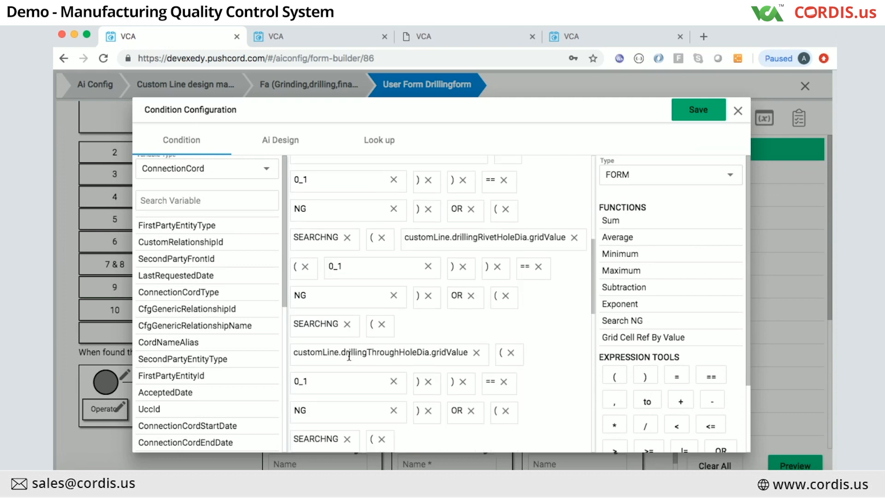
pyautogui.scroll(-6, 351, 361)
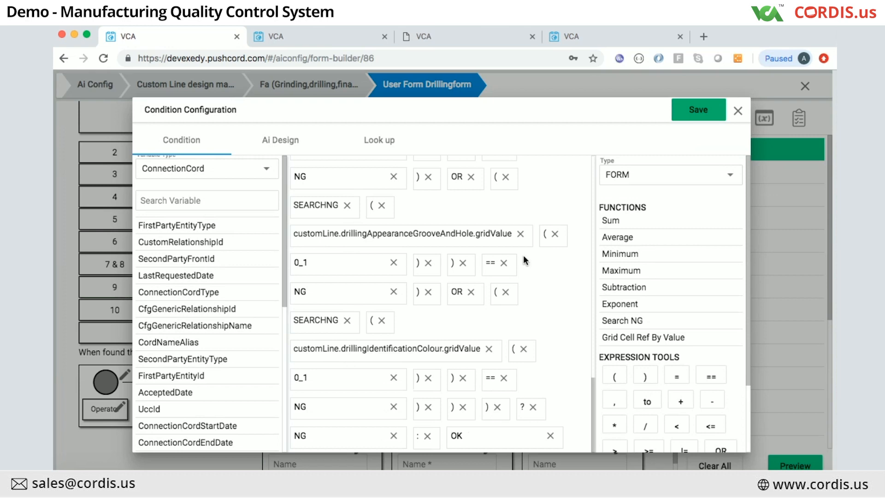
pyautogui.scroll(15, 524, 257)
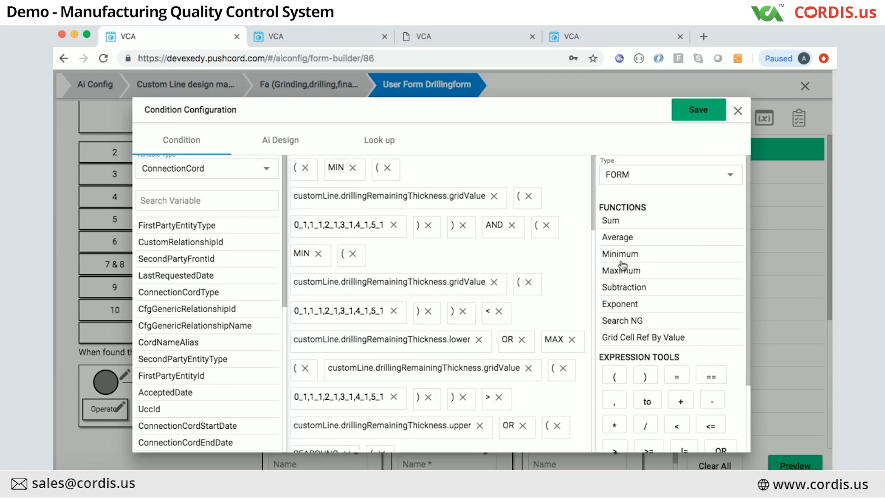
pyautogui.scroll(-3, 624, 310)
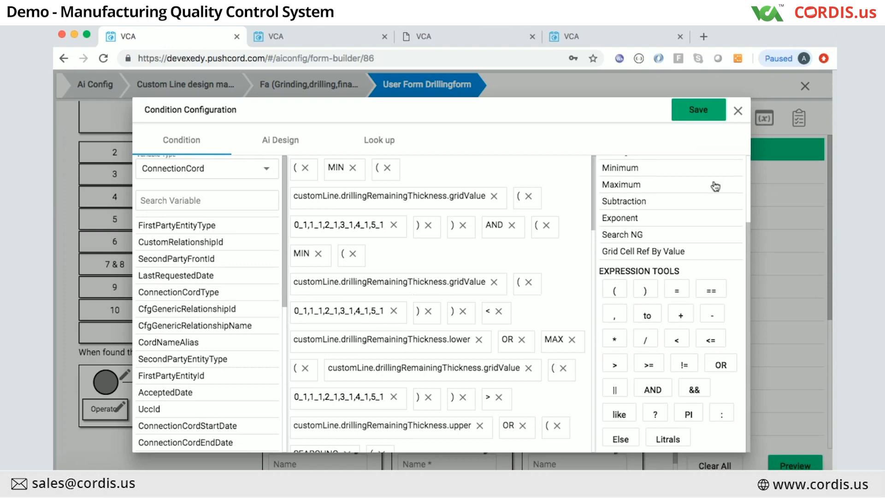
pyautogui.click(738, 112)
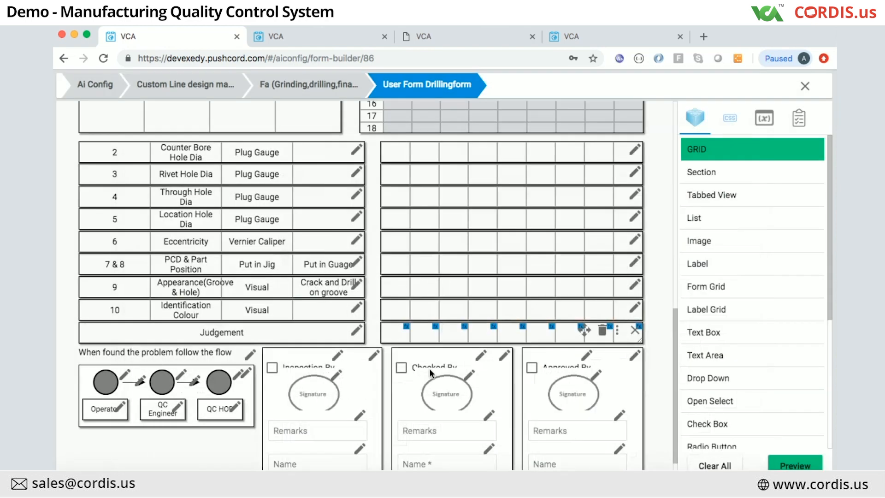
pyautogui.click(635, 330)
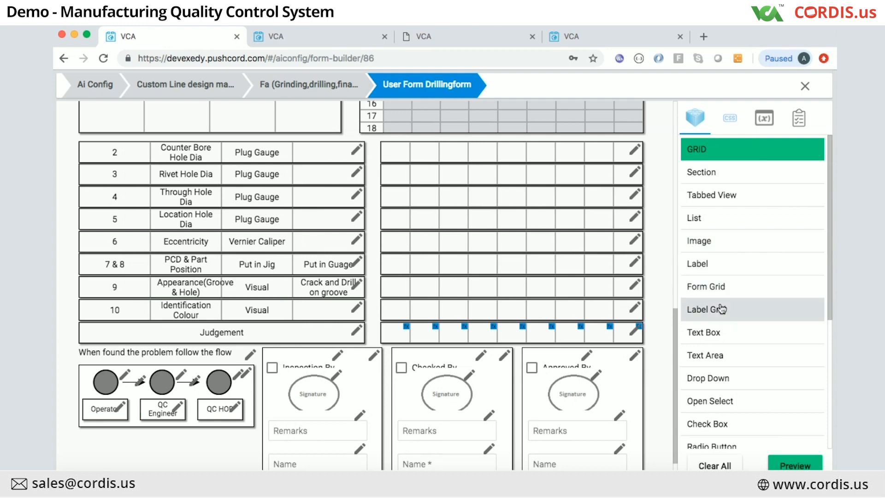
pyautogui.scroll(-2, 721, 309)
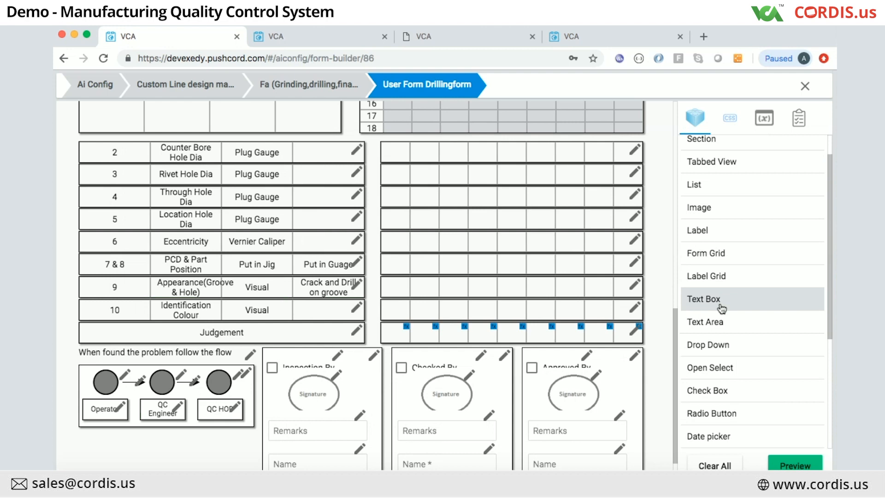
pyautogui.scroll(-2, 722, 309)
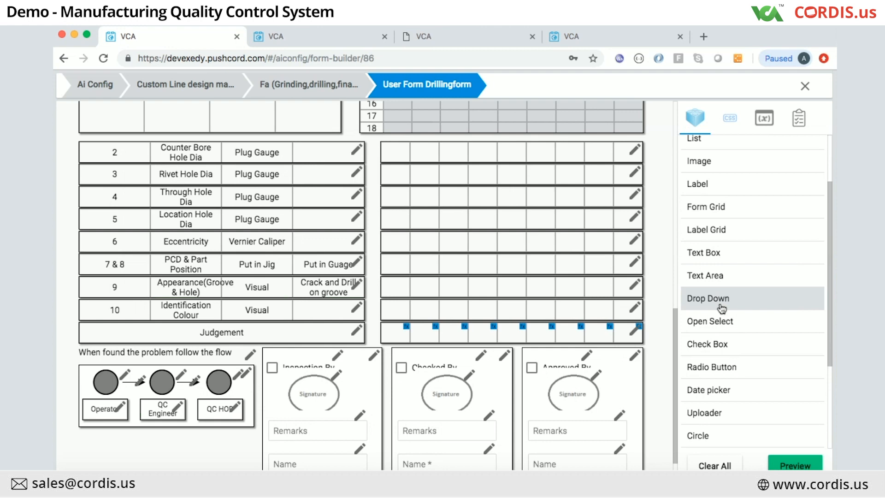
# Step: Go back to the Reservations user forms and open the Hotel Search form for editing
pyautogui.click(322, 31)
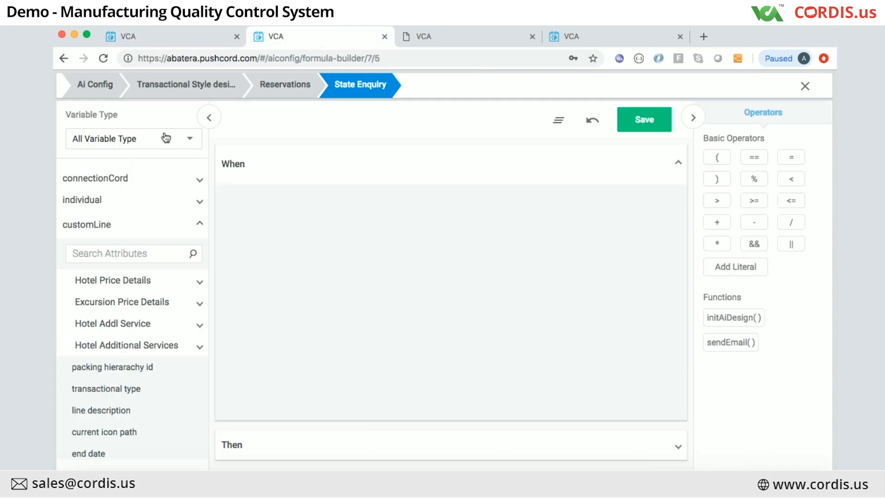
pyautogui.click(272, 93)
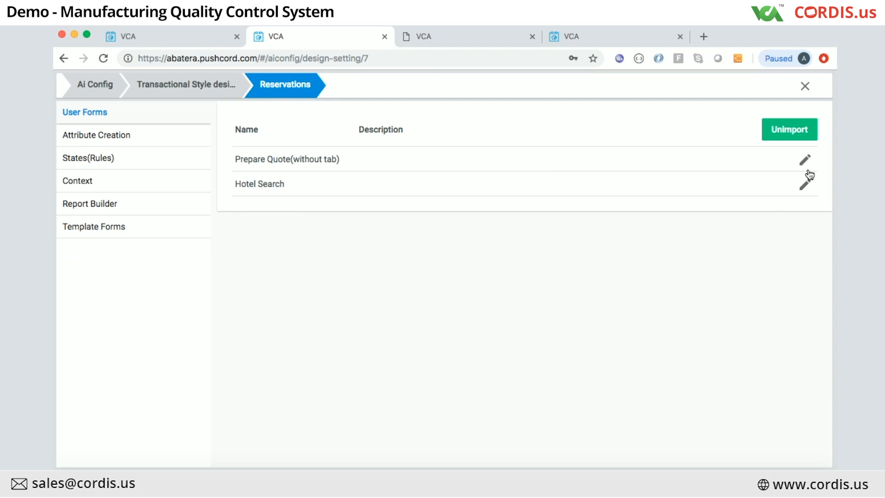
pyautogui.click(806, 186)
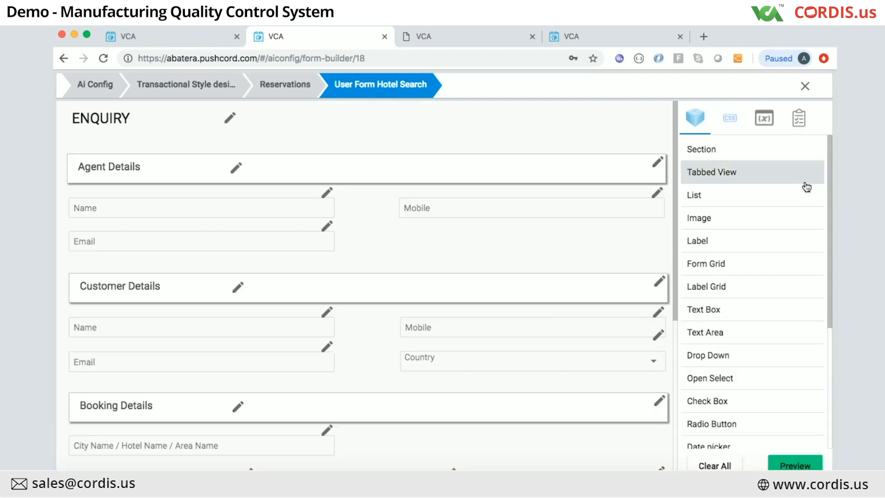
# Step: Preview the ENQUIRY form and look through its Agent, Customer and Booking Details sections
pyautogui.click(795, 465)
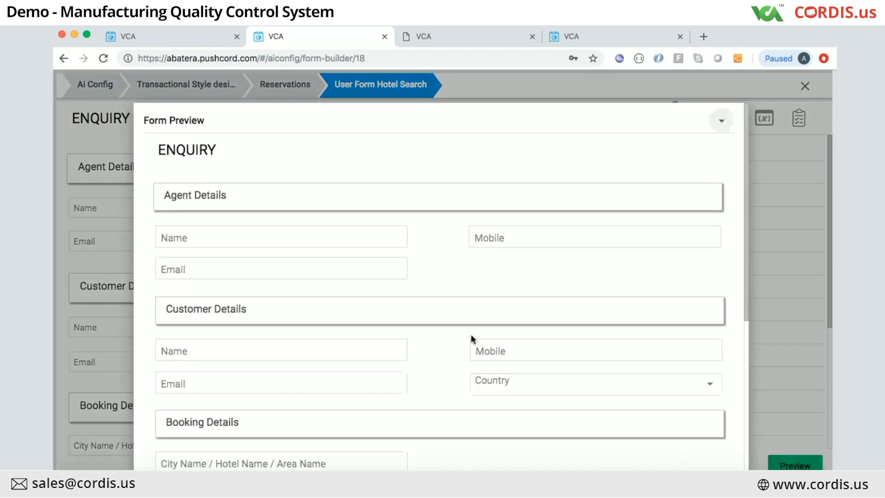
pyautogui.scroll(-1, 373, 362)
pyautogui.scroll(1, 364, 360)
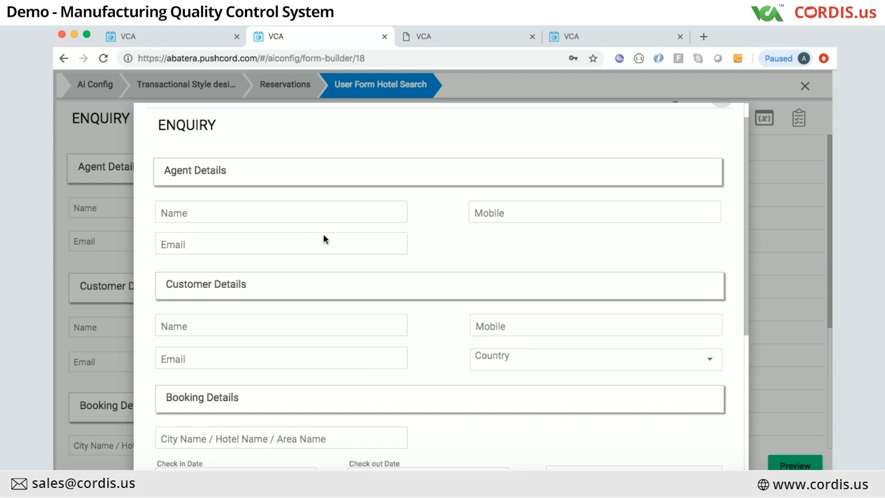
pyautogui.scroll(-5, 326, 239)
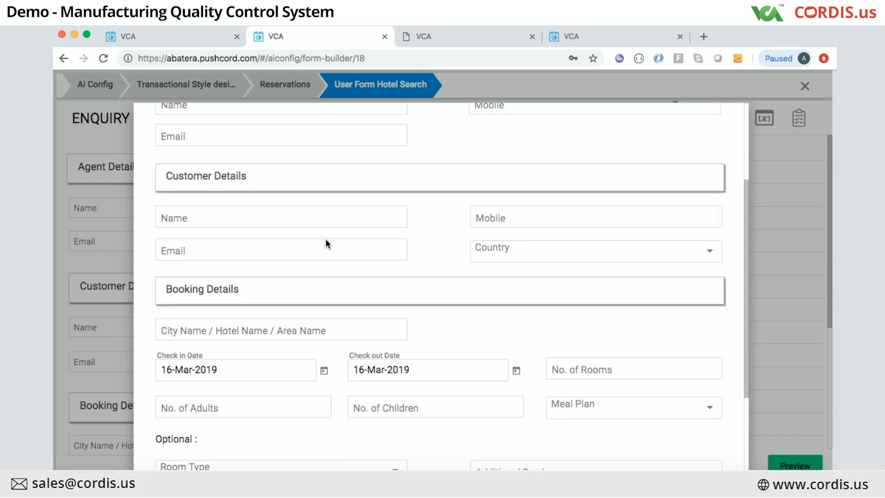
pyautogui.scroll(-3, 326, 238)
pyautogui.scroll(1, 325, 239)
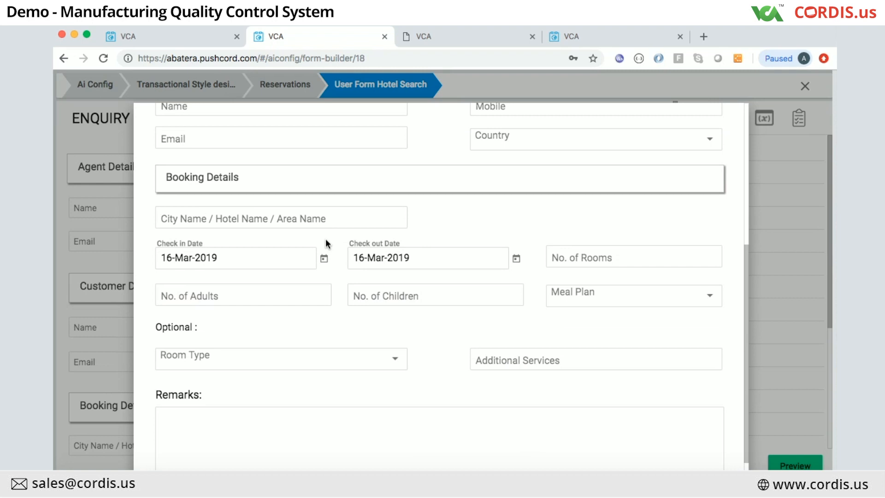
pyautogui.scroll(4, 326, 239)
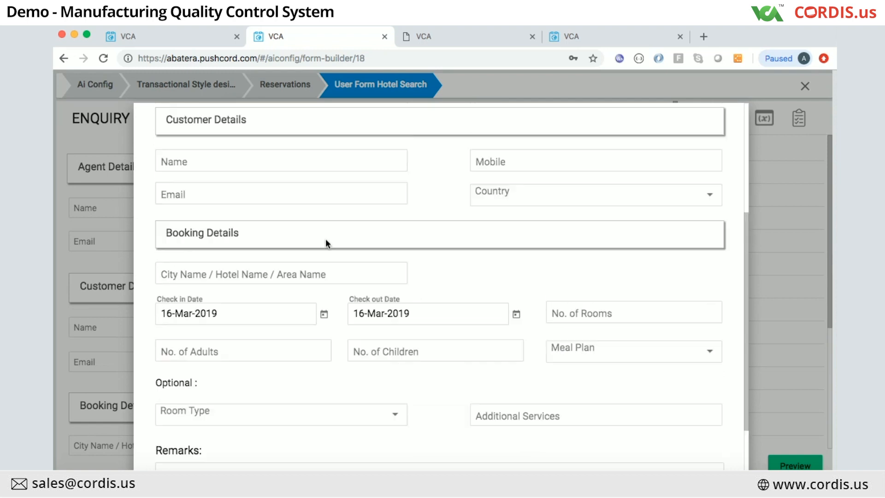
pyautogui.scroll(2, 686, 167)
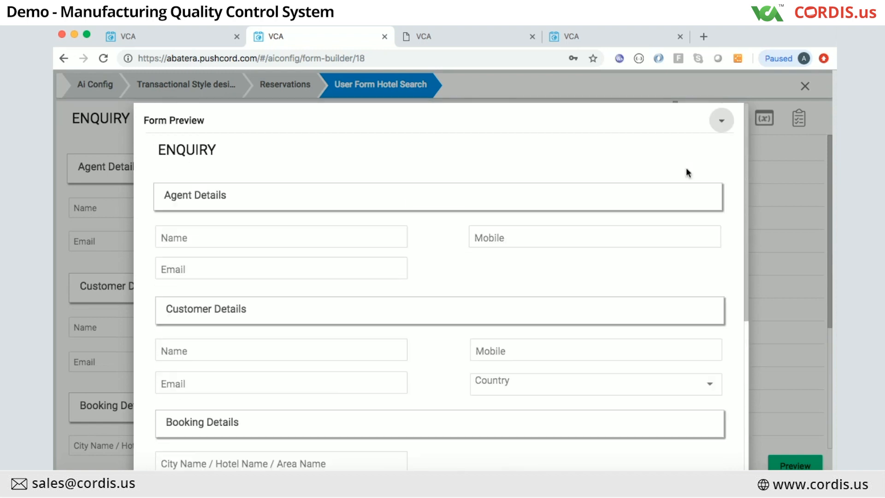
# Step: Close the ENQUIRY preview and browse the form builder's component palette
pyautogui.click(810, 165)
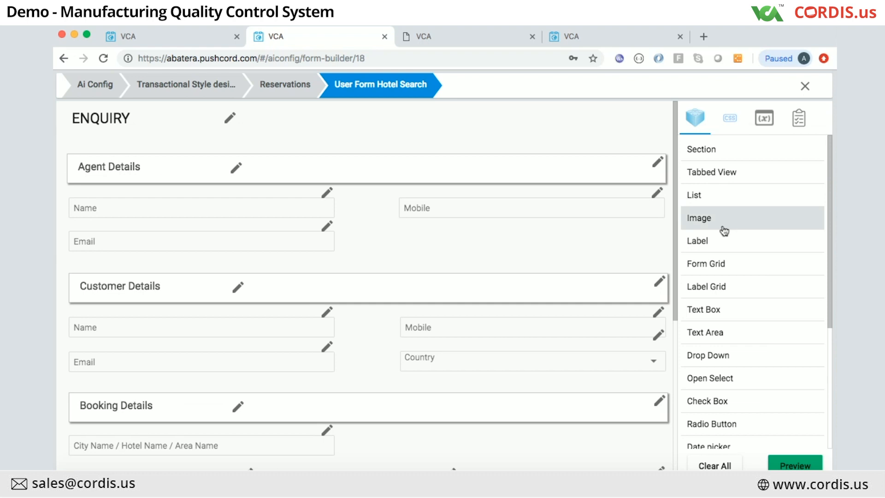
pyautogui.scroll(-5, 716, 334)
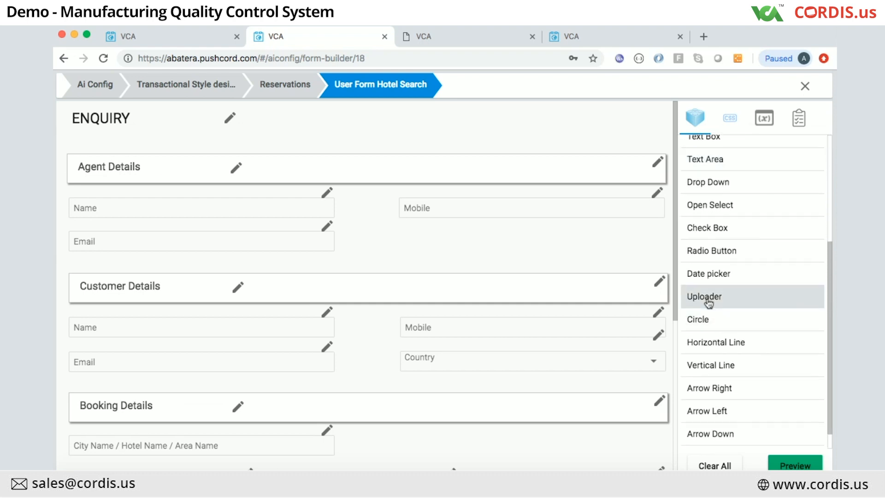
pyautogui.scroll(-1, 707, 388)
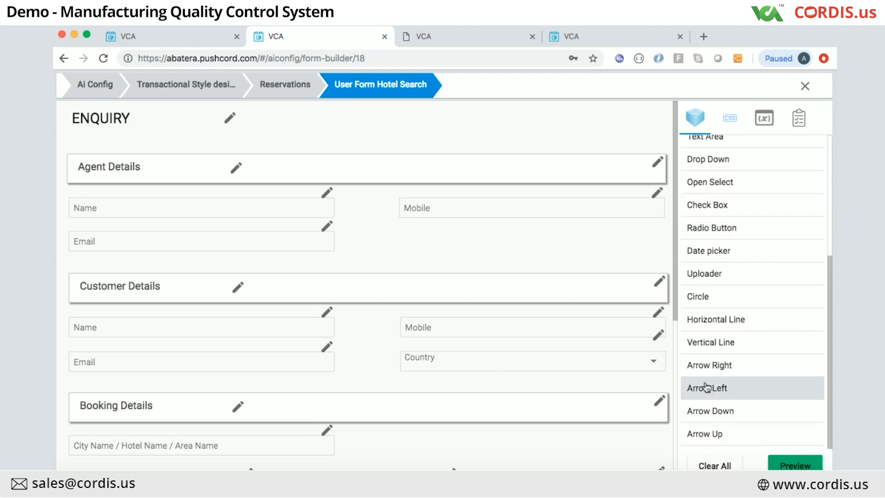
pyautogui.scroll(8, 707, 388)
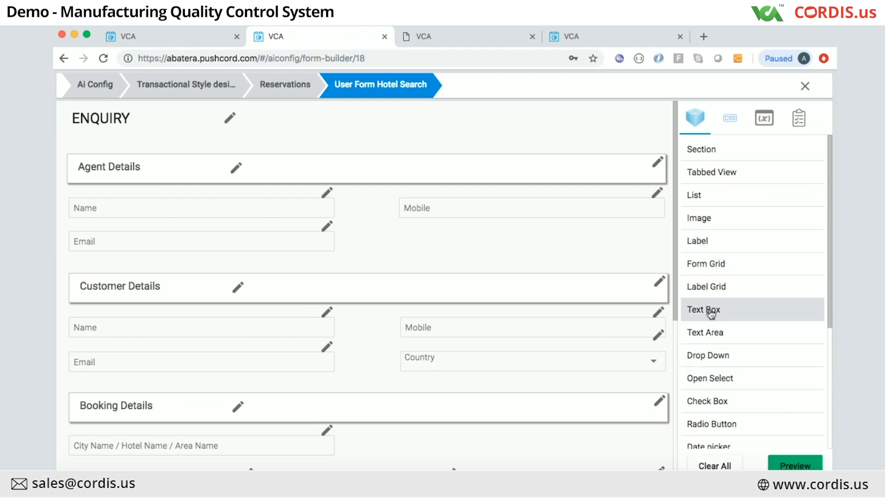
pyautogui.scroll(-2, 706, 360)
pyautogui.scroll(-3, 706, 364)
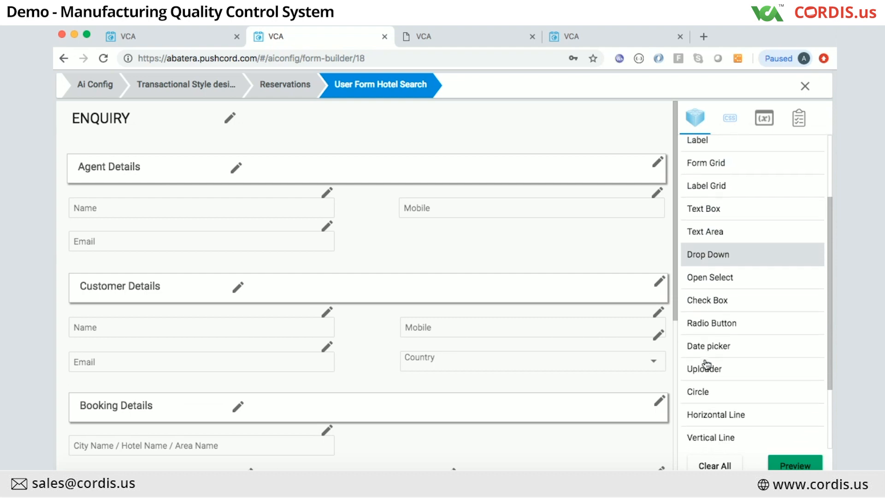
pyautogui.scroll(5, 706, 362)
# Step: Place an Image above Agent Details, load training.jpeg into it, and preview the form
pyautogui.moveTo(700, 218)
pyautogui.mouseDown()
pyautogui.moveTo(533, 198)
pyautogui.moveTo(395, 123)
pyautogui.mouseUp()
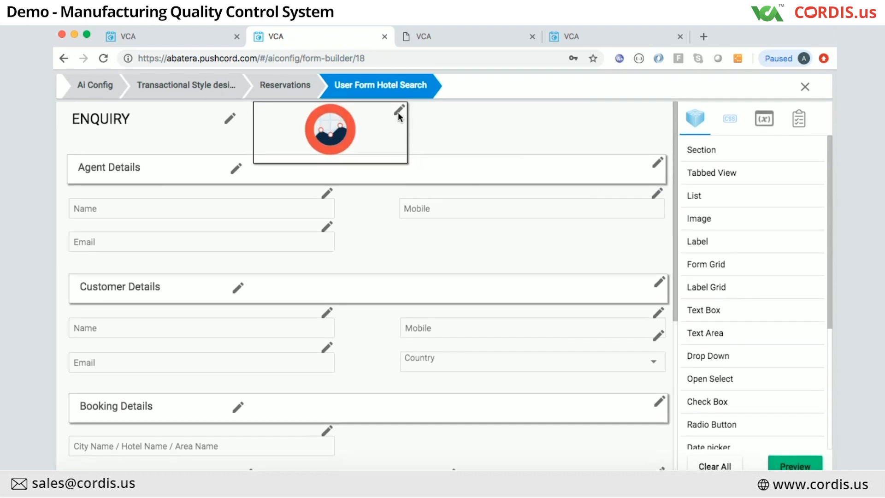
pyautogui.click(400, 112)
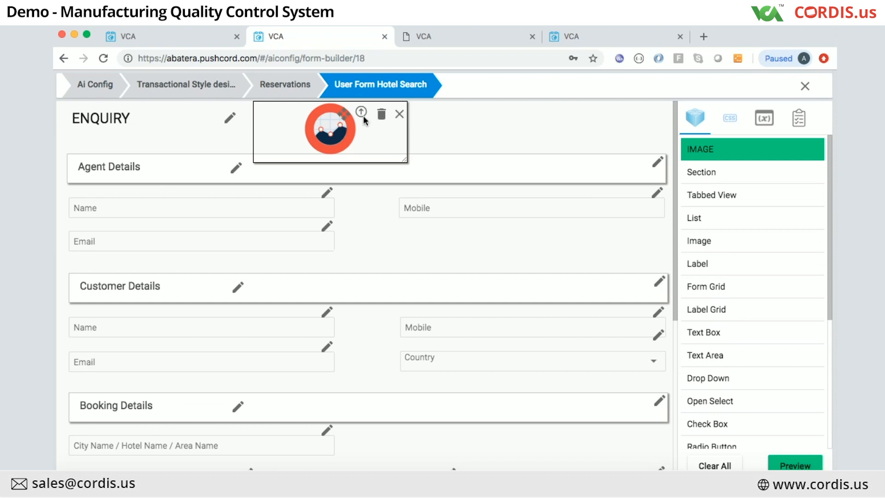
pyautogui.click(363, 112)
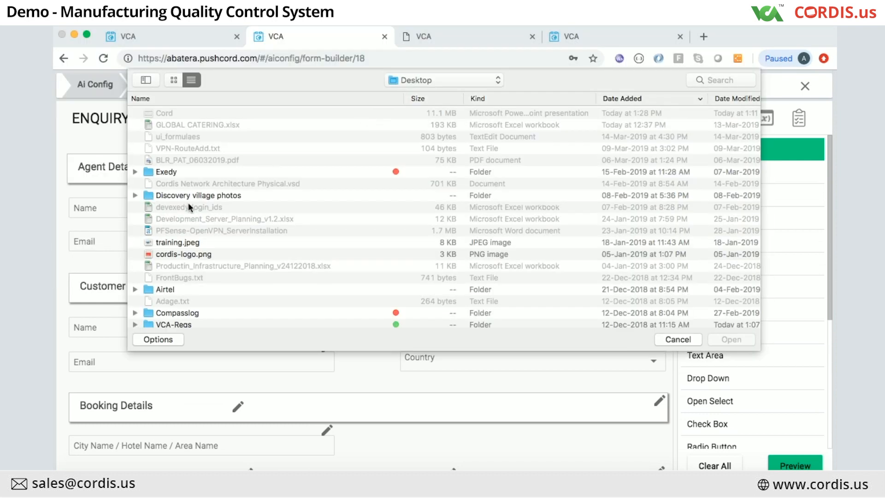
pyautogui.click(179, 243)
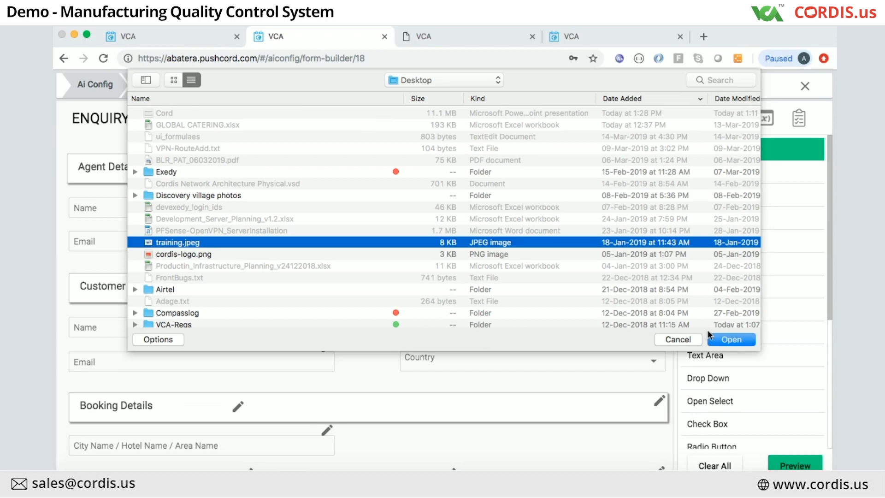
pyautogui.click(732, 340)
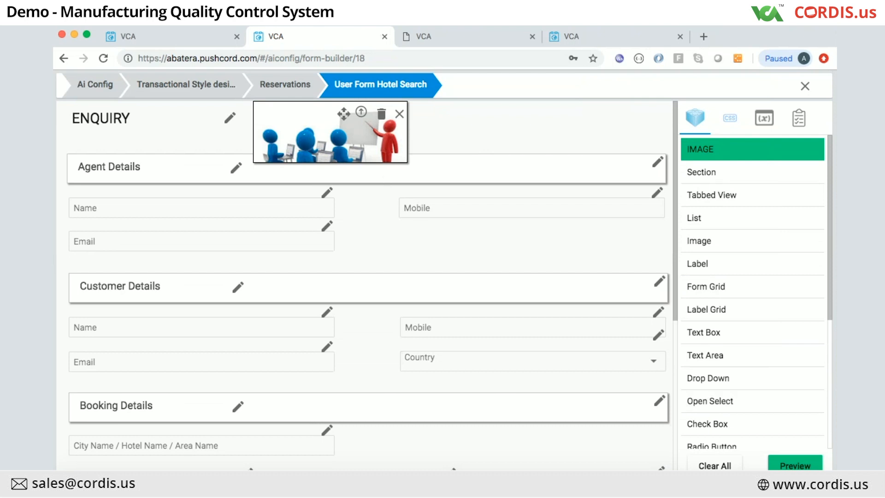
pyautogui.click(795, 464)
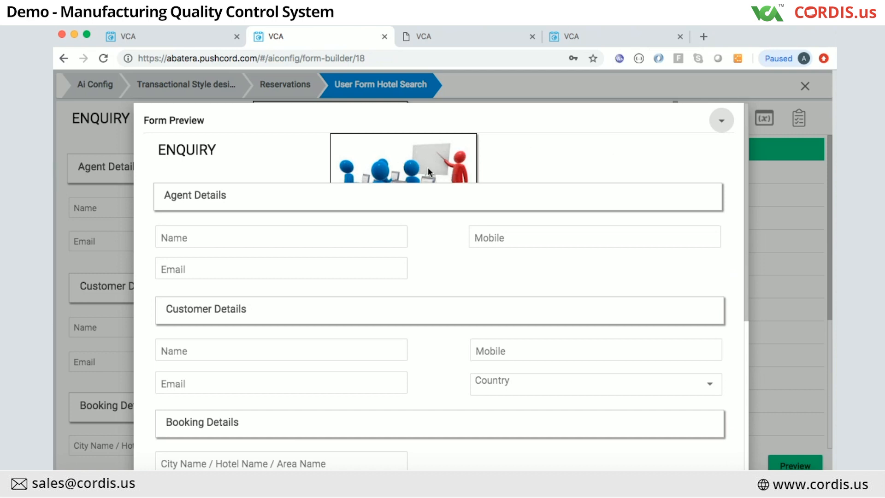
# Step: Resize the training.jpeg picture to a small thumbnail and confirm it in preview
pyautogui.click(801, 195)
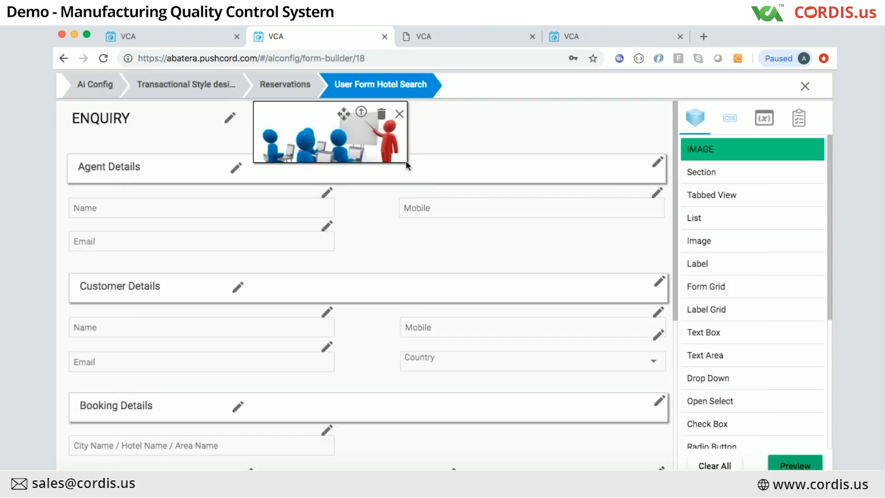
pyautogui.moveTo(406, 159); pyautogui.dragTo(314, 143)
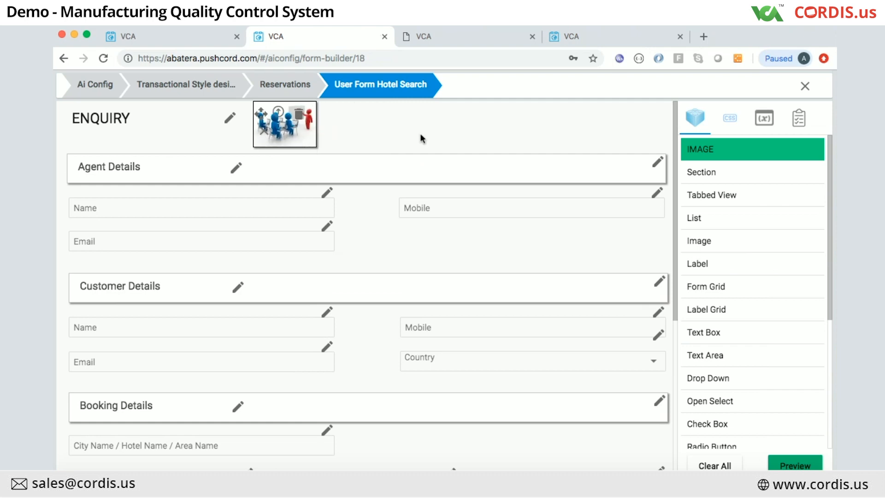
pyautogui.click(791, 463)
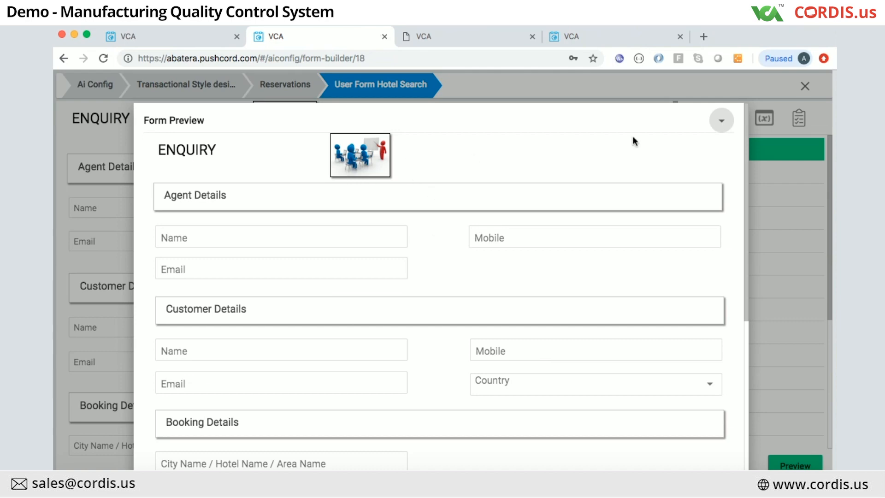
pyautogui.click(773, 199)
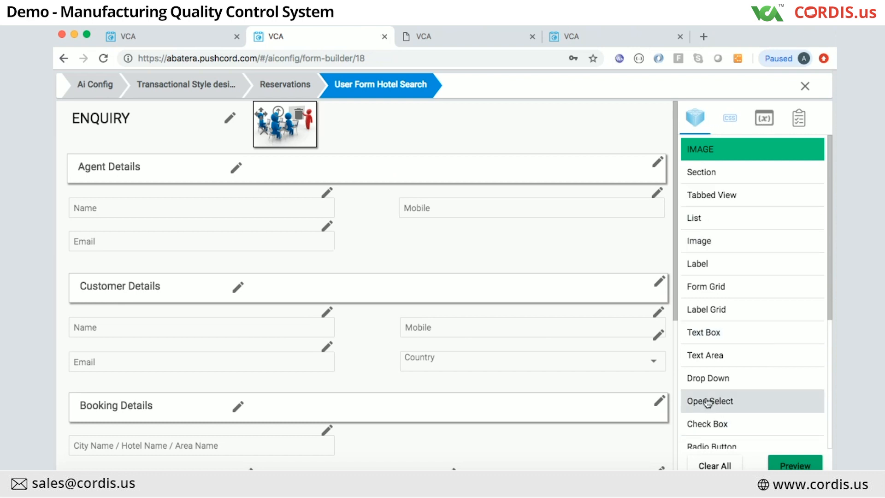
# Step: Return to the Drilling form builder and review the grid's CSS and Variables panels
pyautogui.click(165, 39)
pyautogui.scroll(10, 618, 257)
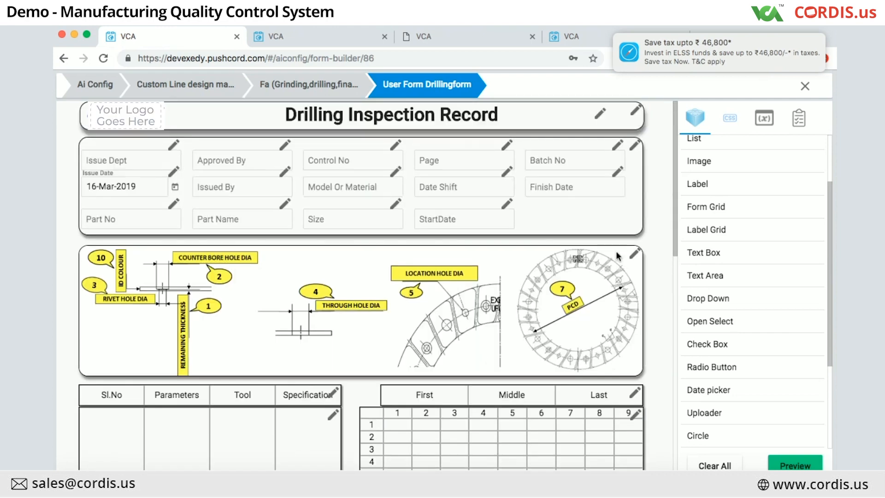
pyautogui.click(730, 120)
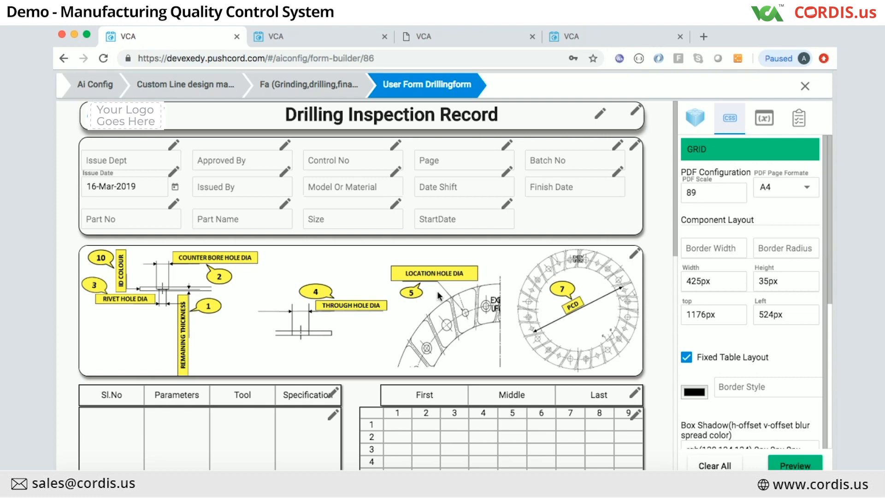
pyautogui.click(764, 119)
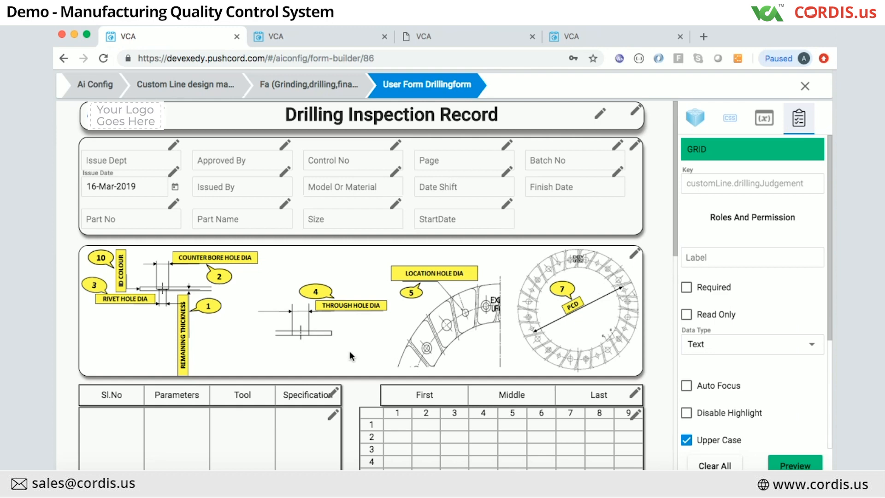
pyautogui.scroll(-3, 349, 350)
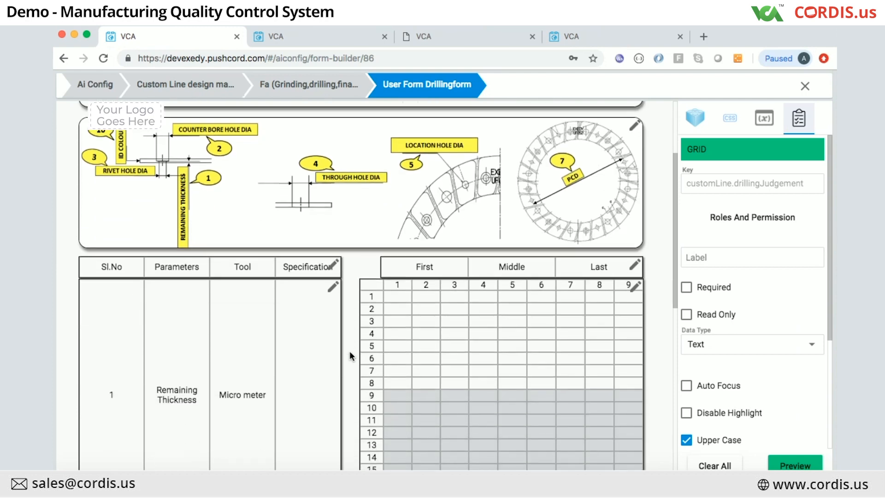
pyautogui.scroll(3, 349, 351)
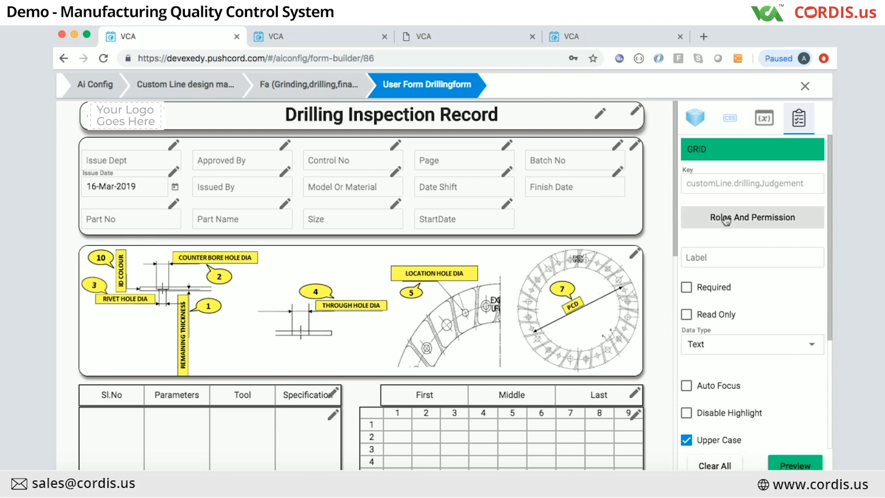
pyautogui.scroll(-3, 383, 250)
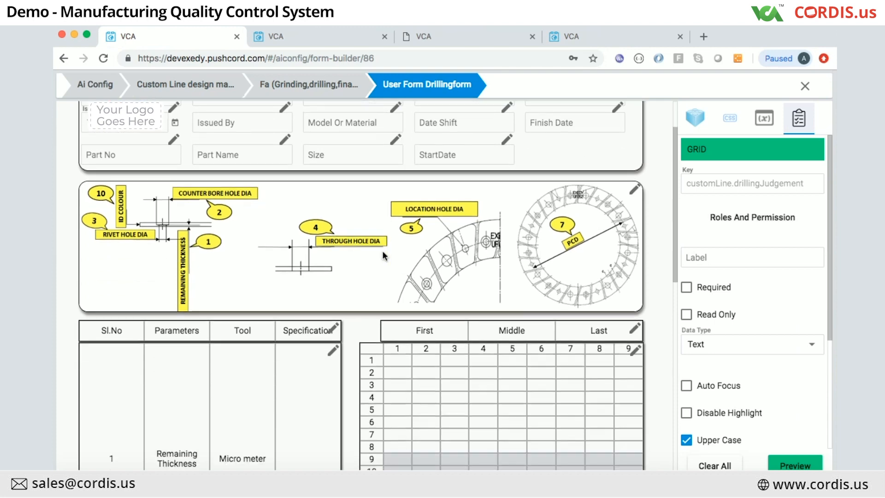
pyautogui.scroll(3, 379, 193)
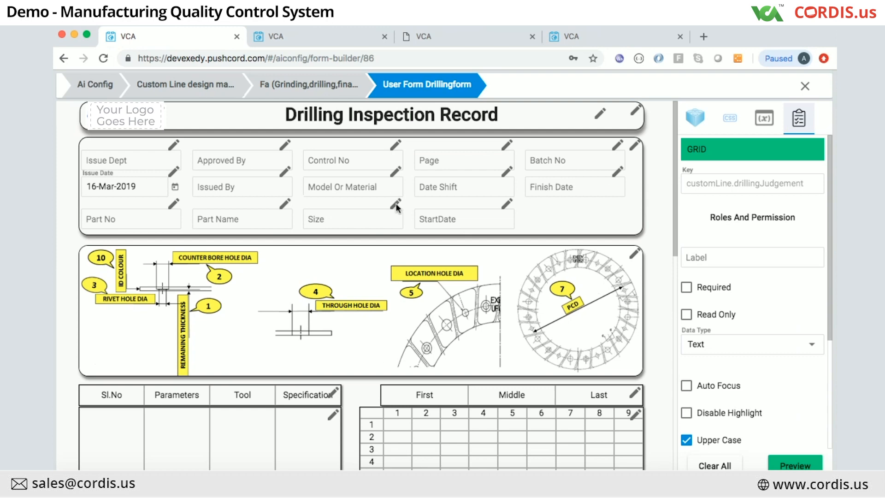
# Step: Give QC HOD action_form_write on the Size field, keep Operator on read, and add two rows
pyautogui.click(396, 204)
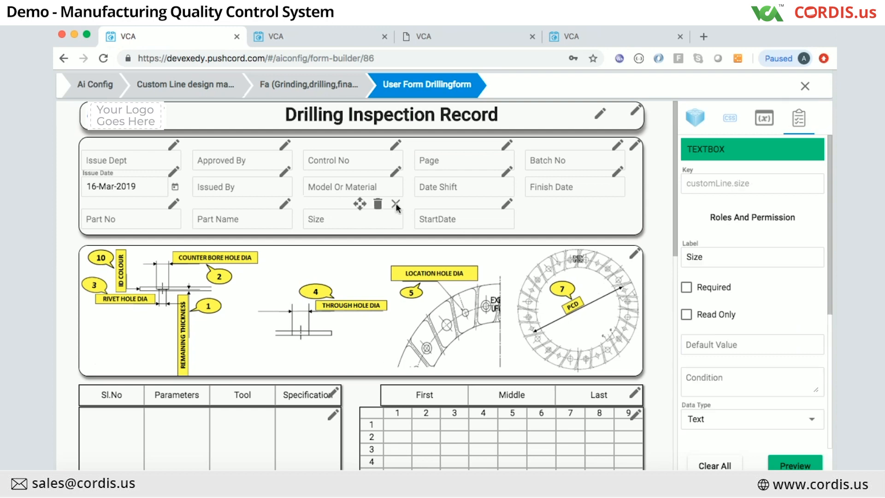
pyautogui.click(751, 214)
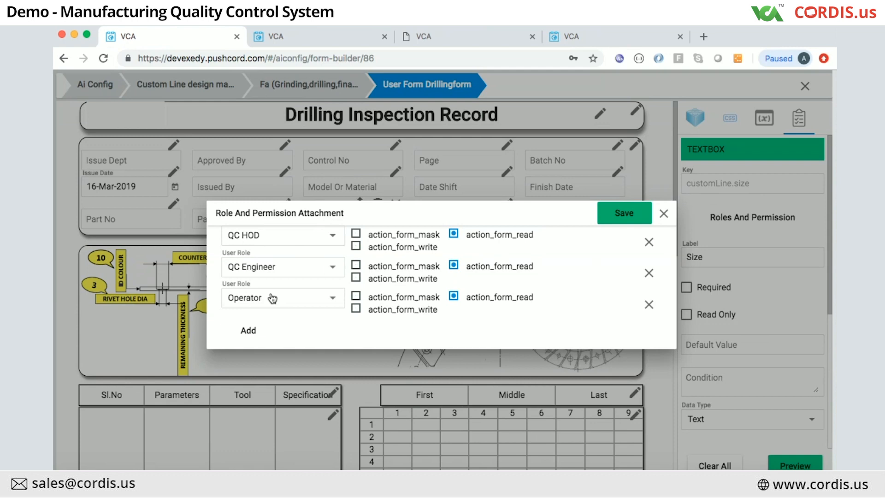
pyautogui.click(356, 297)
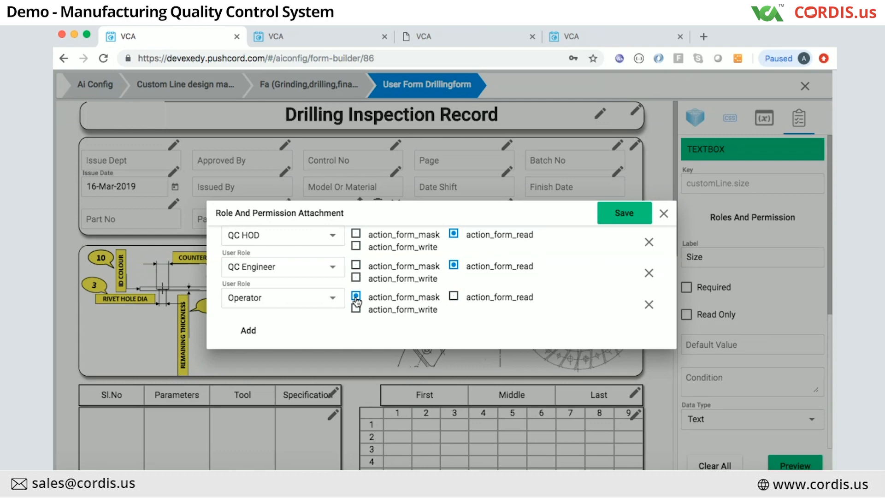
pyautogui.click(454, 296)
pyautogui.click(356, 246)
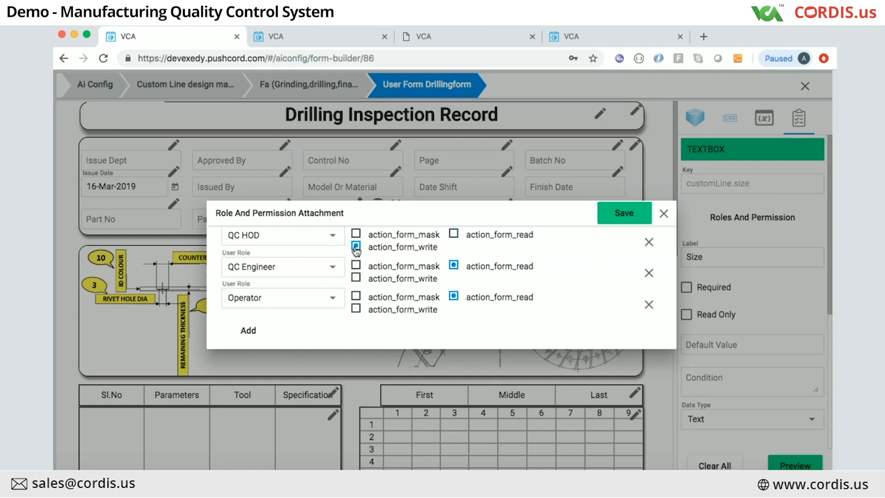
pyautogui.click(247, 340)
pyautogui.click(246, 347)
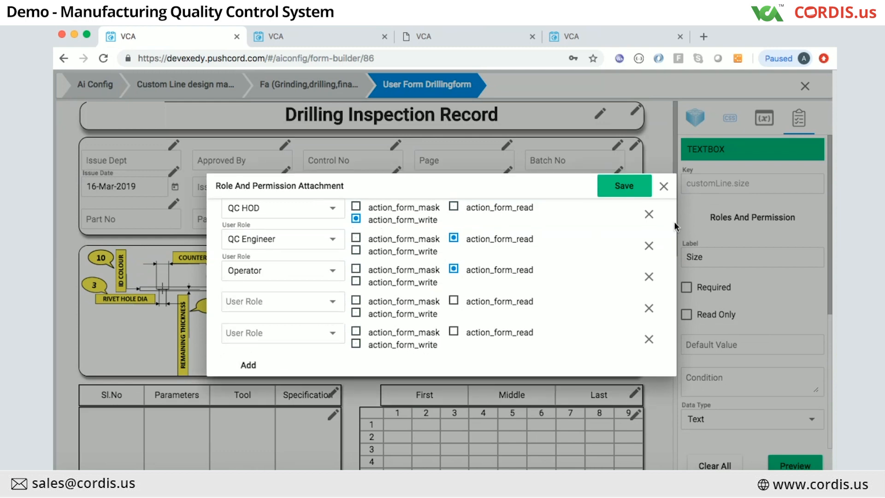
pyautogui.click(664, 188)
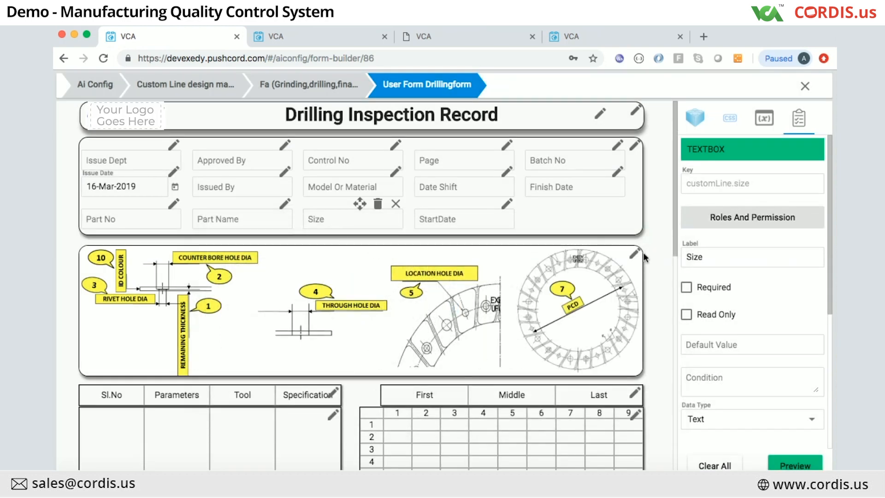
# Step: Deselect the Size field and show the form components list
pyautogui.click(394, 203)
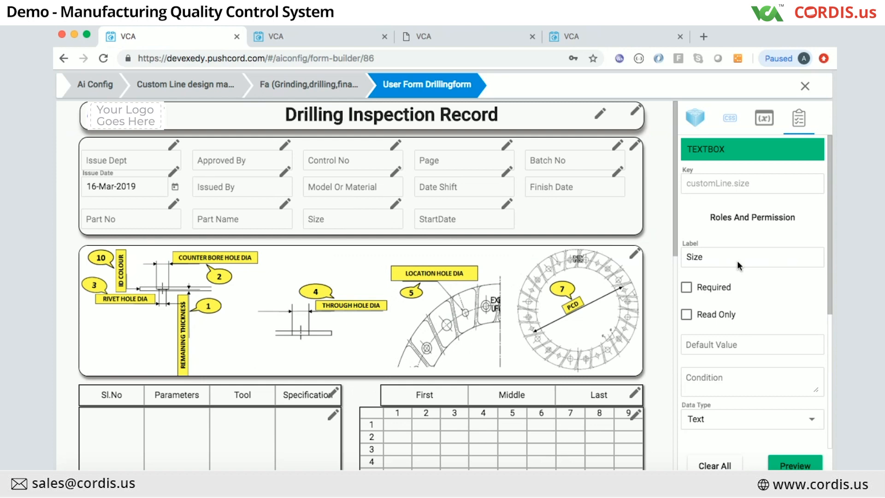
pyautogui.click(696, 119)
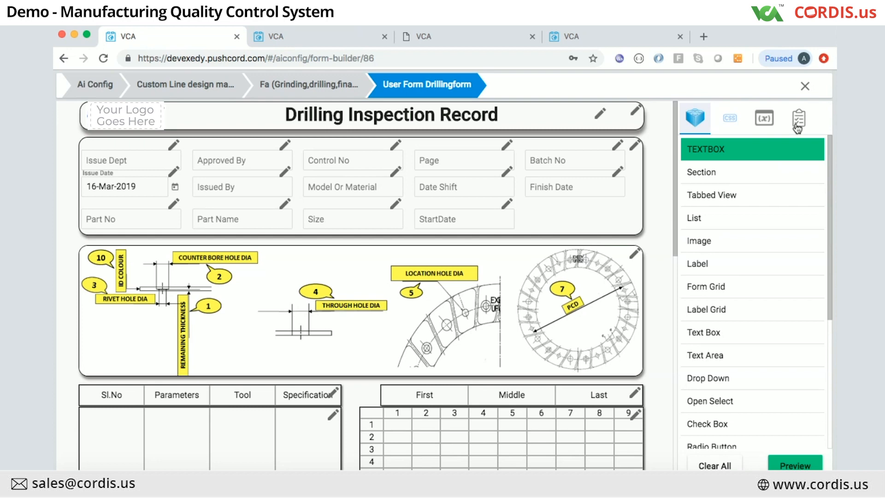
# Step: Show the Size field's Properties and start editing its empty Condition
pyautogui.scroll(-3, 766, 209)
pyautogui.scroll(3, 775, 194)
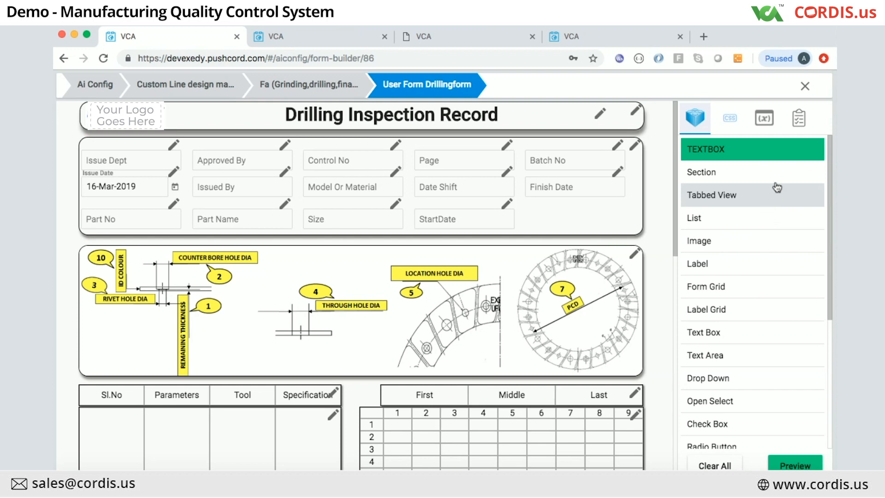
pyautogui.click(799, 120)
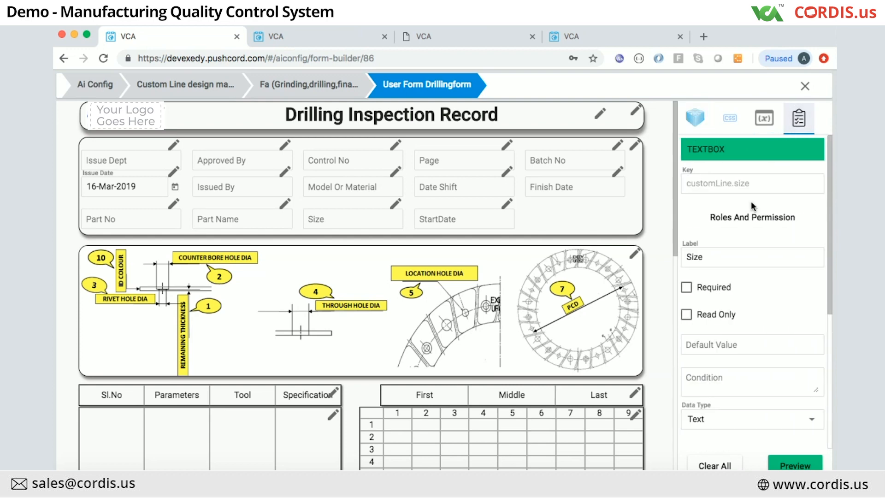
pyautogui.scroll(-5, 732, 322)
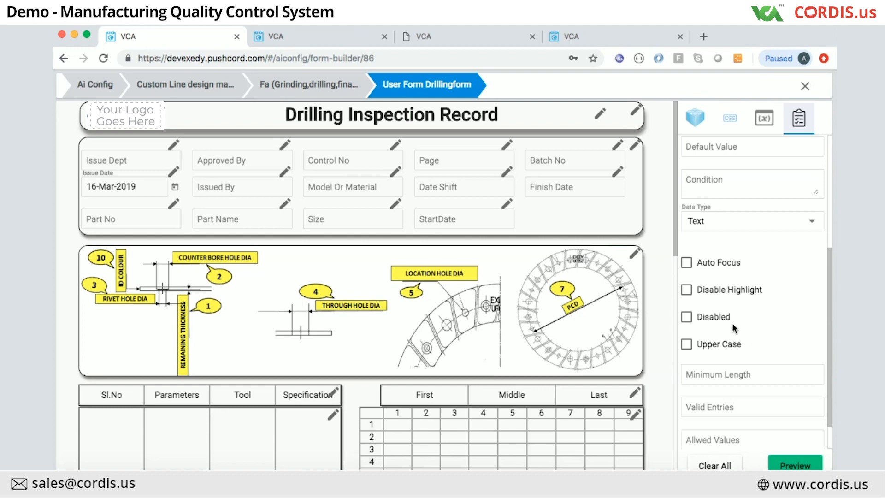
pyautogui.scroll(-1, 733, 328)
pyautogui.scroll(3, 733, 323)
pyautogui.click(722, 259)
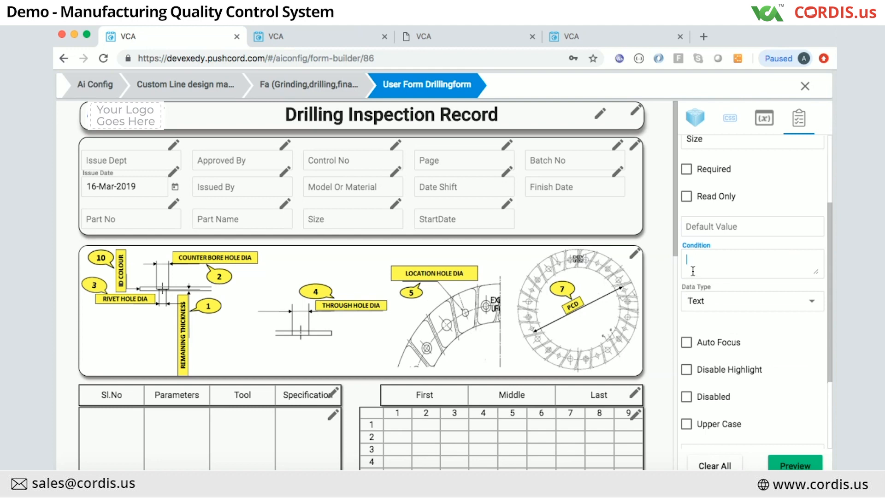
pyautogui.scroll(-10, 577, 413)
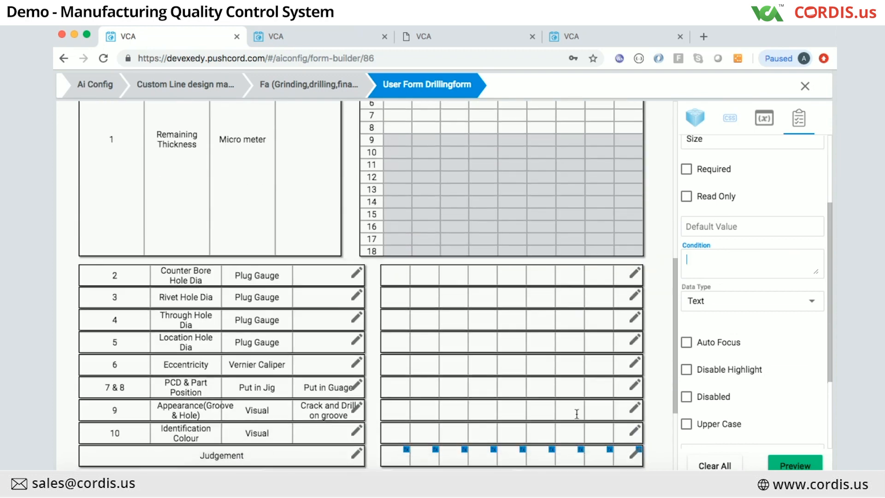
# Step: Check the Judgement grid's condition configuration and close it unchanged
pyautogui.scroll(-3, 576, 413)
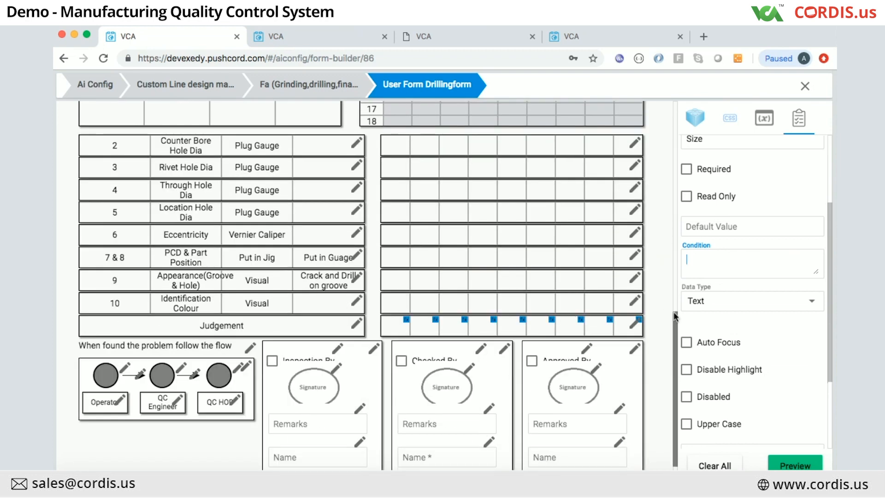
pyautogui.click(636, 323)
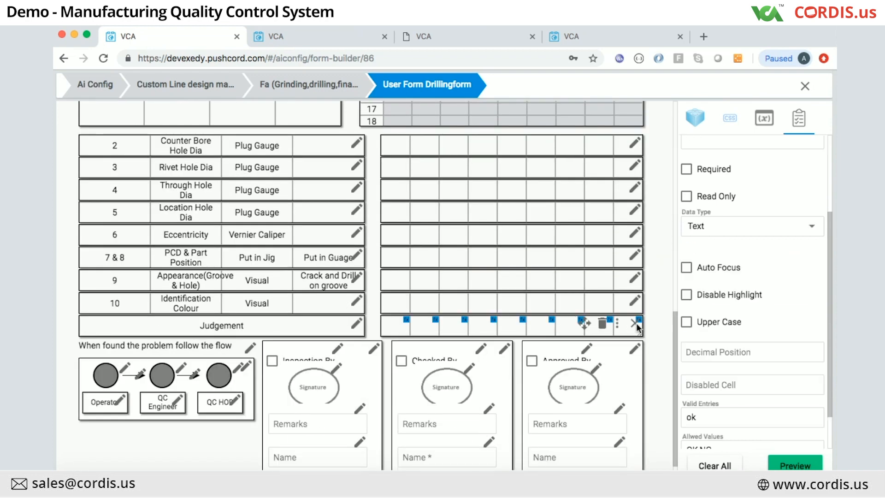
pyautogui.click(481, 325)
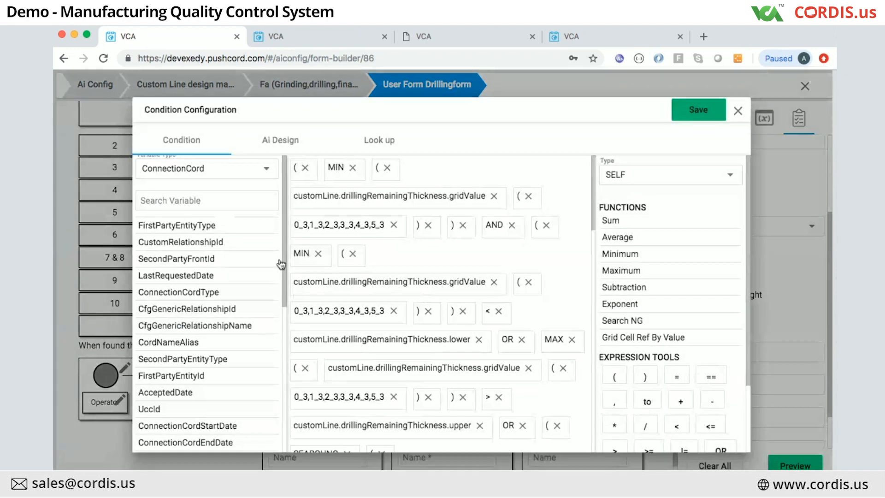
pyautogui.click(738, 109)
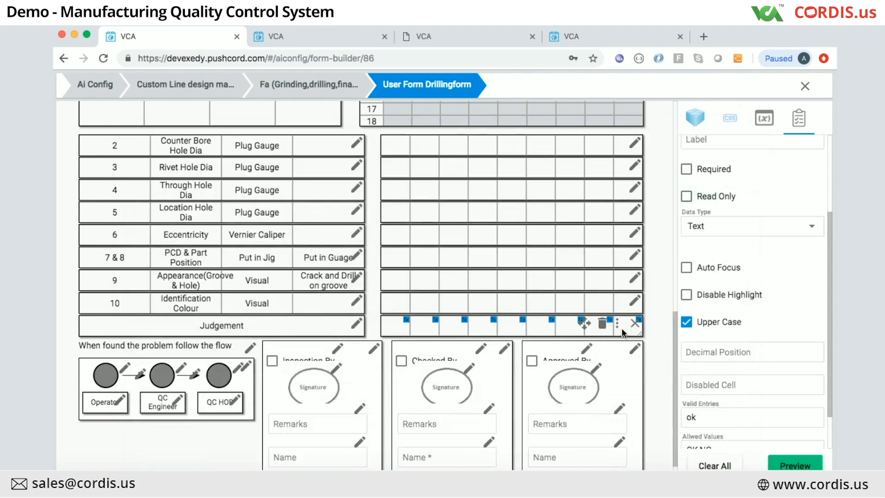
# Step: Inspect the StartDate field's properties and its empty Condition at the top of the form
pyautogui.scroll(1, 741, 275)
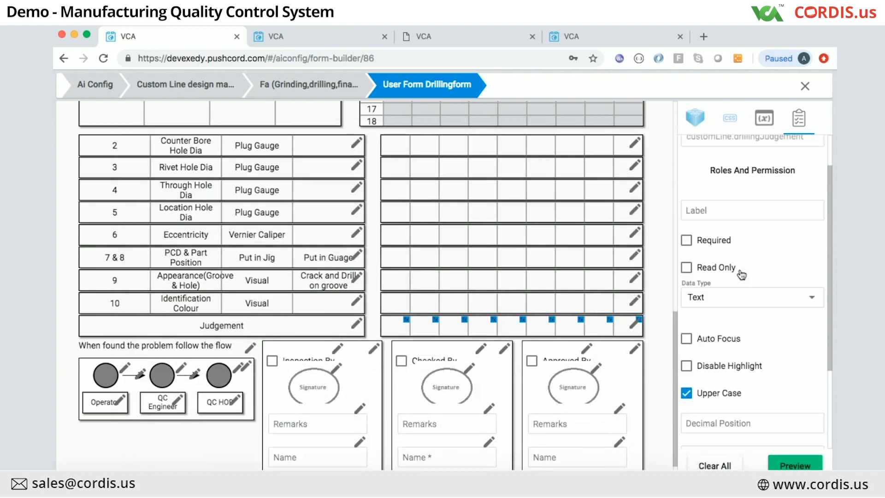
pyautogui.scroll(3, 742, 275)
pyautogui.scroll(-3, 741, 271)
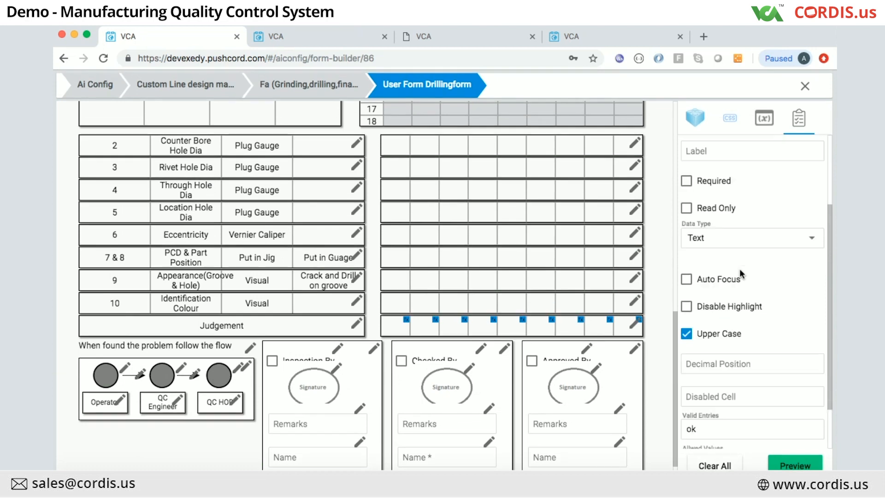
pyautogui.scroll(-2, 740, 271)
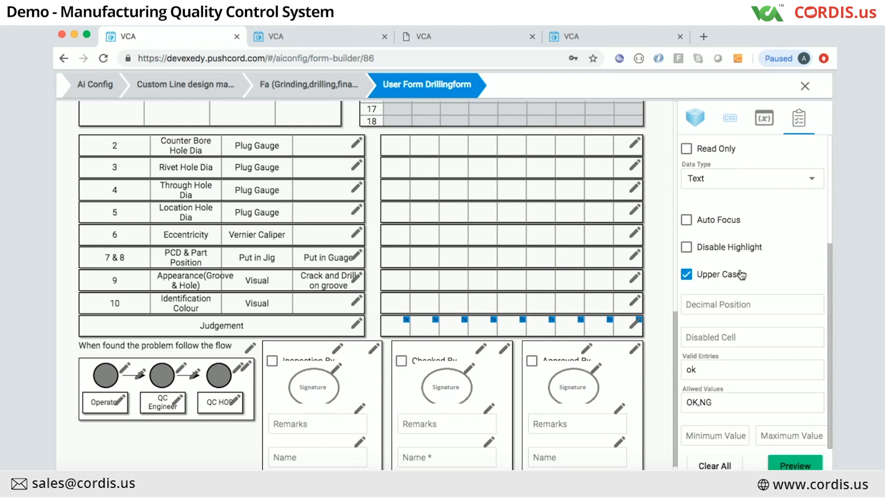
pyautogui.scroll(4, 741, 274)
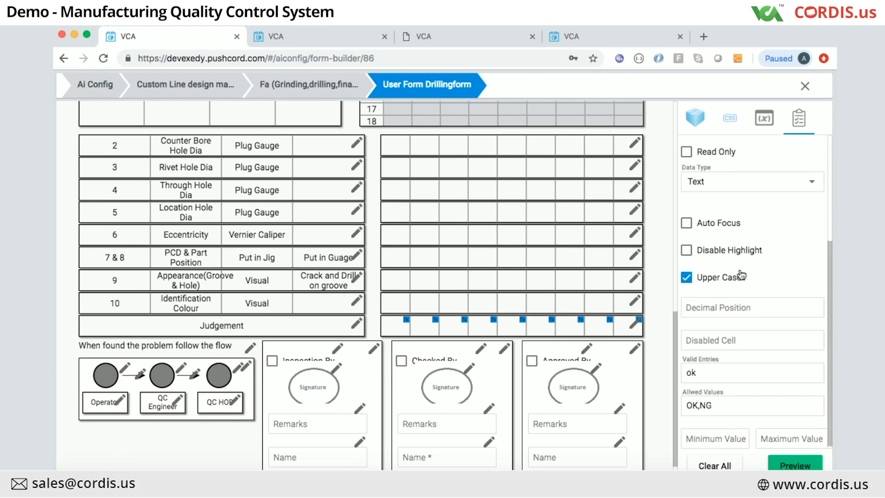
pyautogui.scroll(-4, 740, 270)
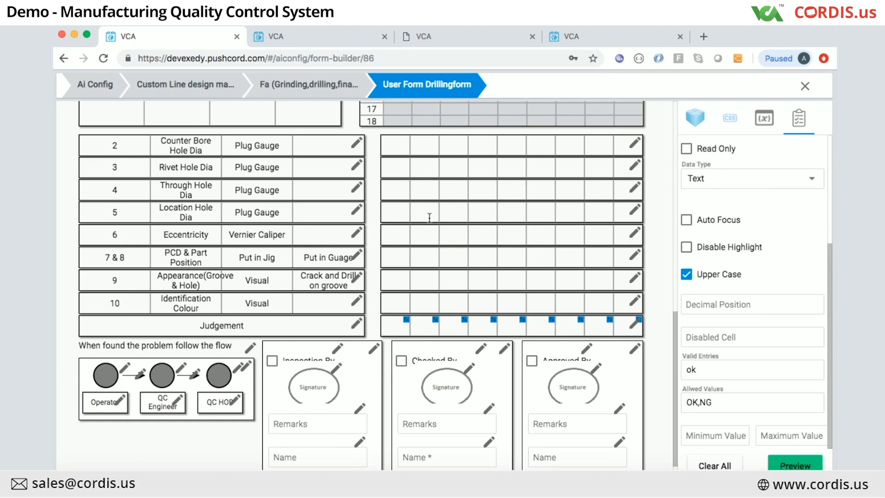
pyautogui.scroll(3, 429, 218)
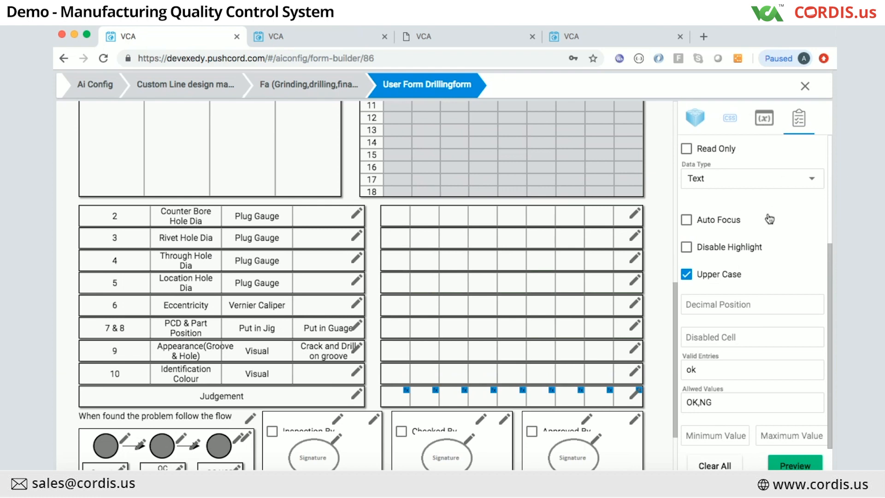
pyautogui.scroll(5, 770, 219)
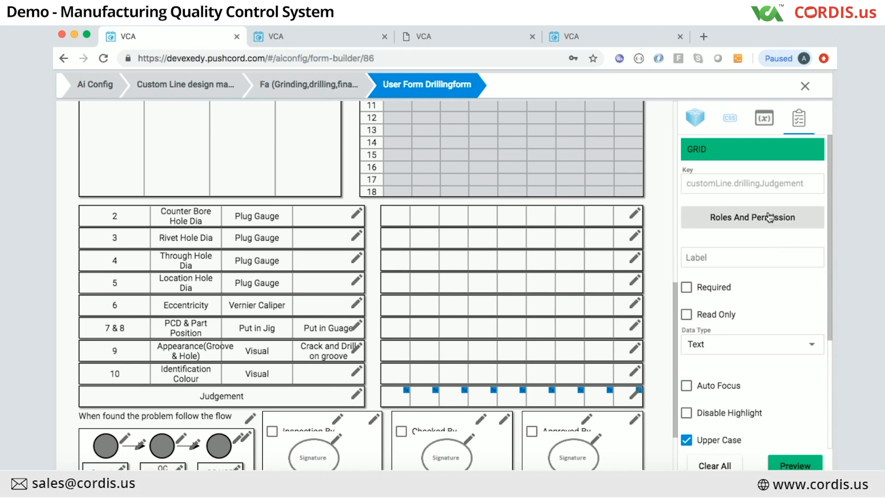
pyautogui.scroll(-4, 750, 322)
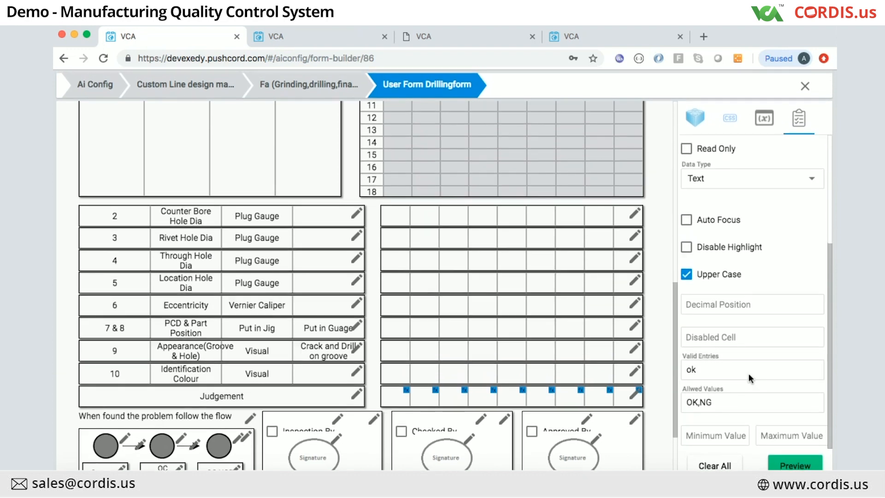
pyautogui.scroll(4, 767, 237)
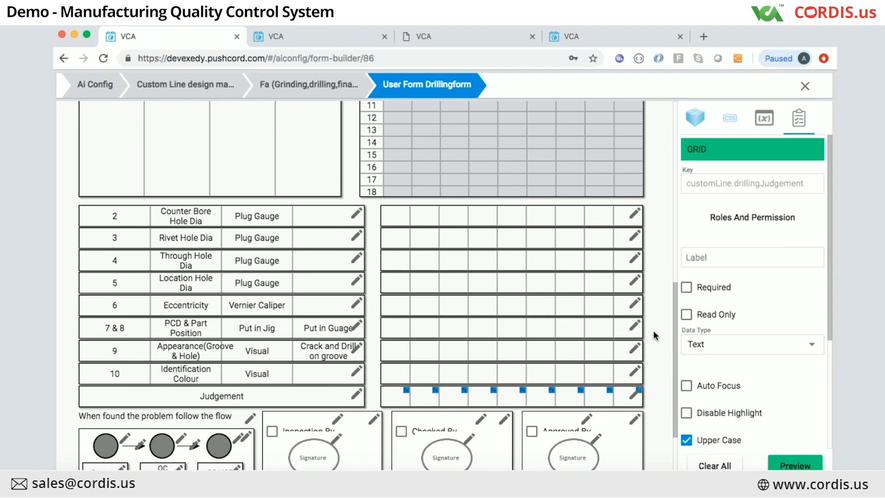
pyautogui.scroll(15, 569, 336)
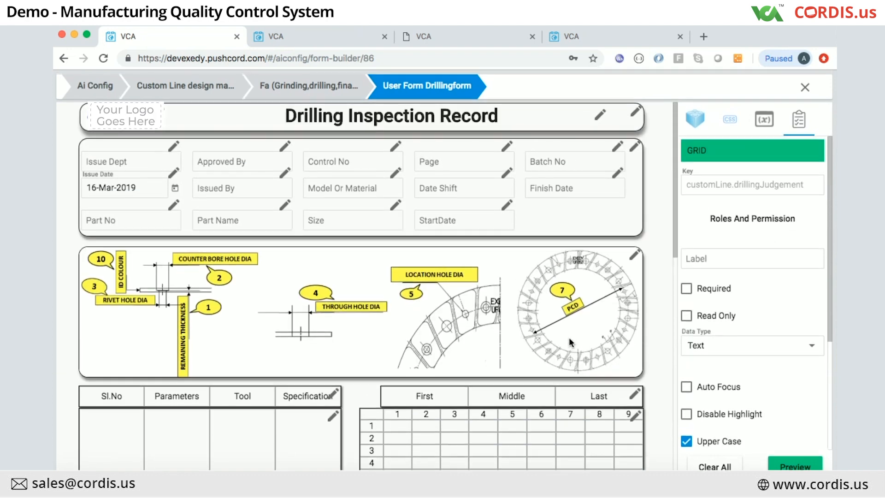
pyautogui.click(508, 203)
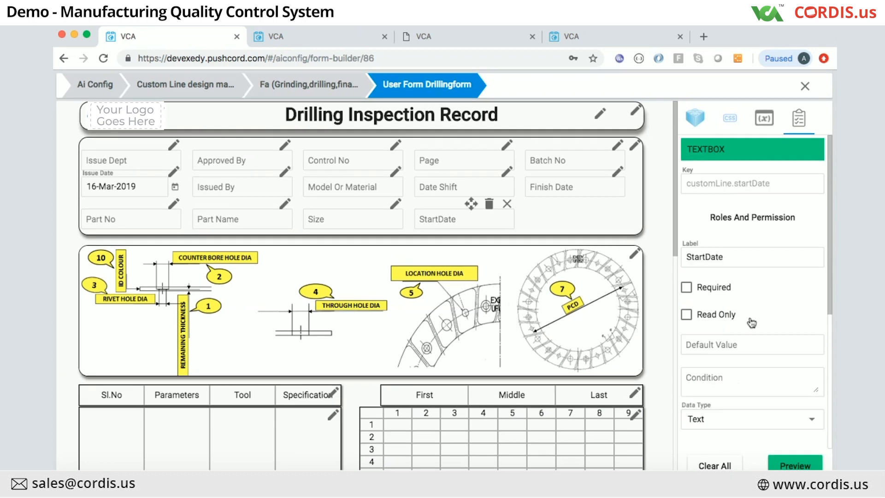
pyautogui.scroll(-4, 750, 316)
pyautogui.scroll(2, 750, 316)
pyautogui.scroll(2, 749, 317)
pyautogui.click(715, 279)
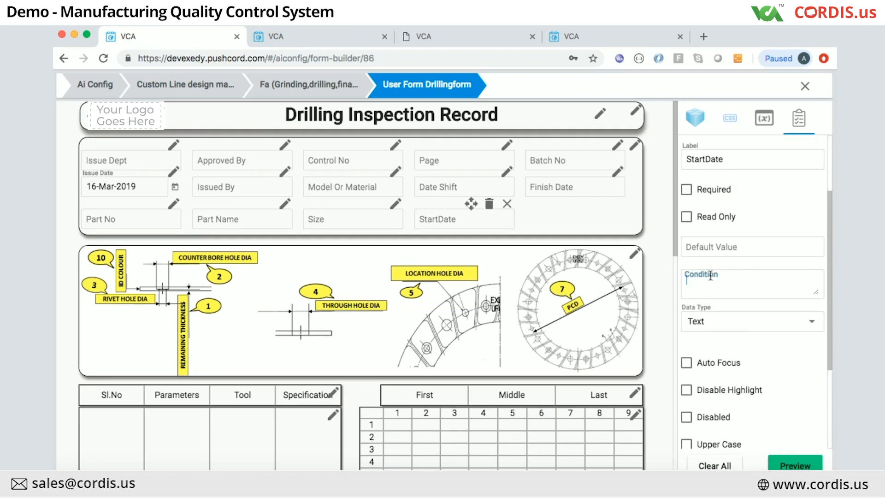
pyautogui.click(506, 203)
# Step: Edit the Final Inspection user form and scroll past row 28 to its signature blocks
pyautogui.scroll(-5, 515, 316)
pyautogui.scroll(5, 515, 317)
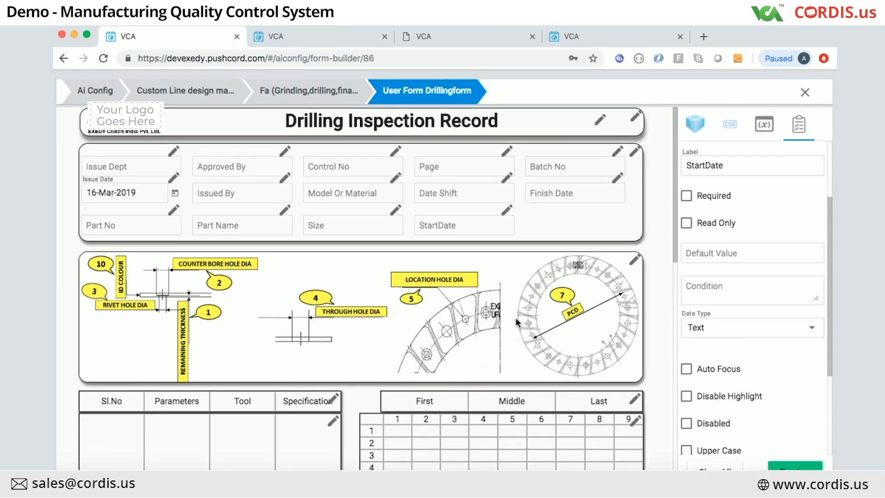
pyautogui.click(309, 88)
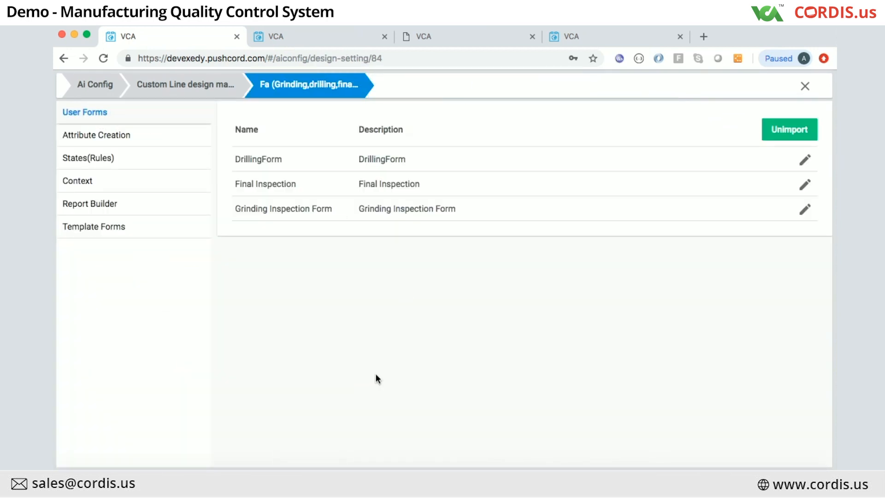
pyautogui.click(805, 186)
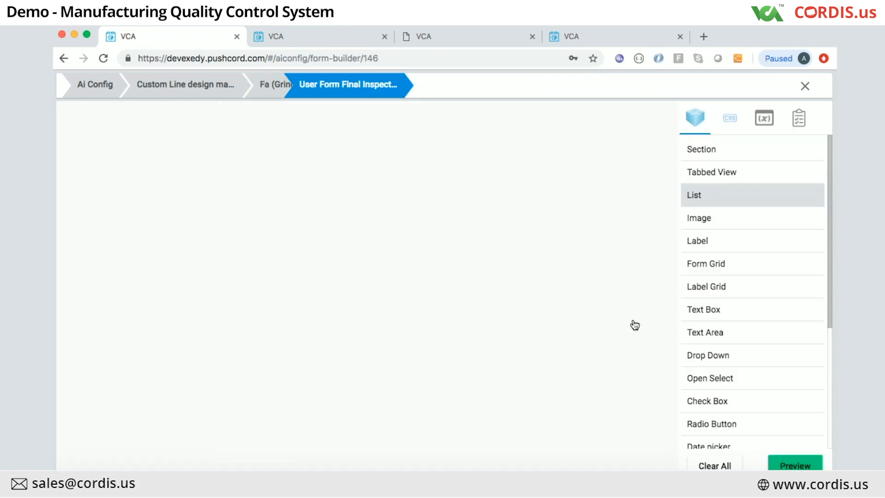
pyautogui.scroll(-10, 605, 351)
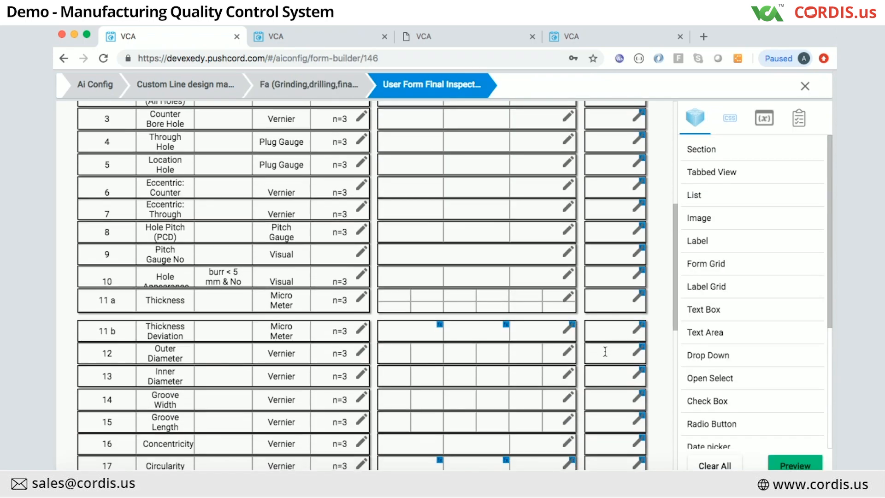
pyautogui.scroll(-5, 606, 351)
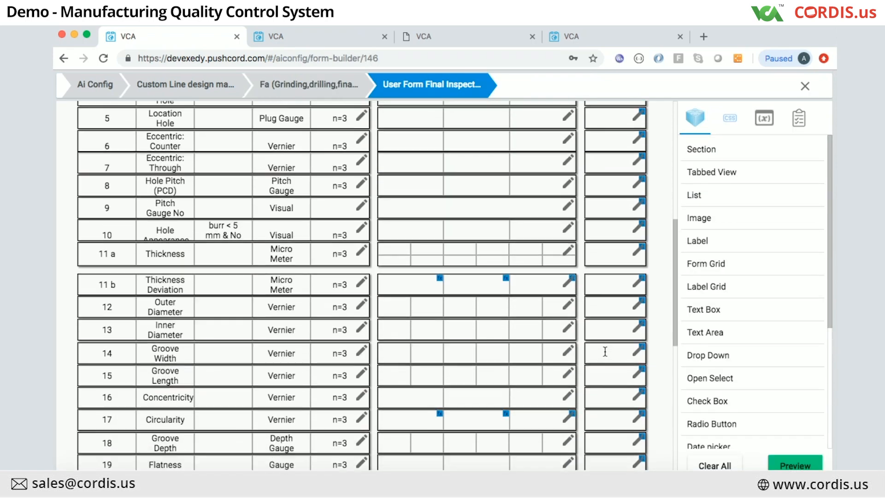
pyautogui.scroll(-3, 605, 350)
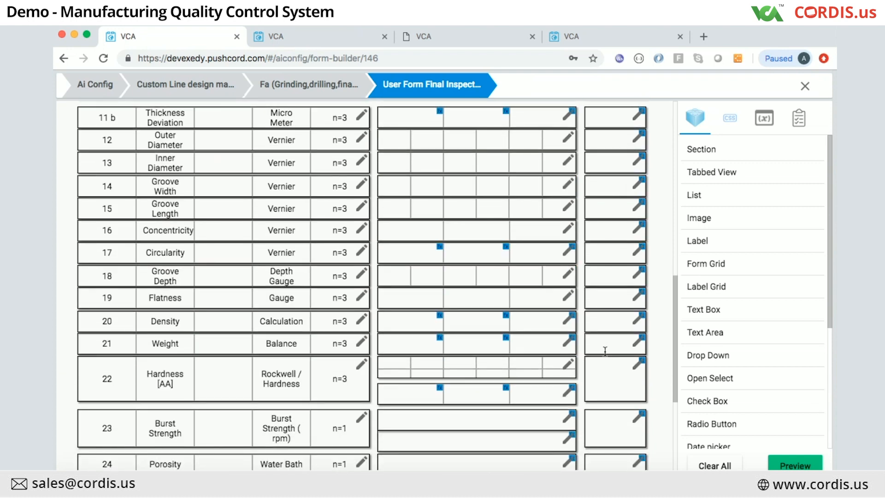
pyautogui.scroll(-8, 606, 351)
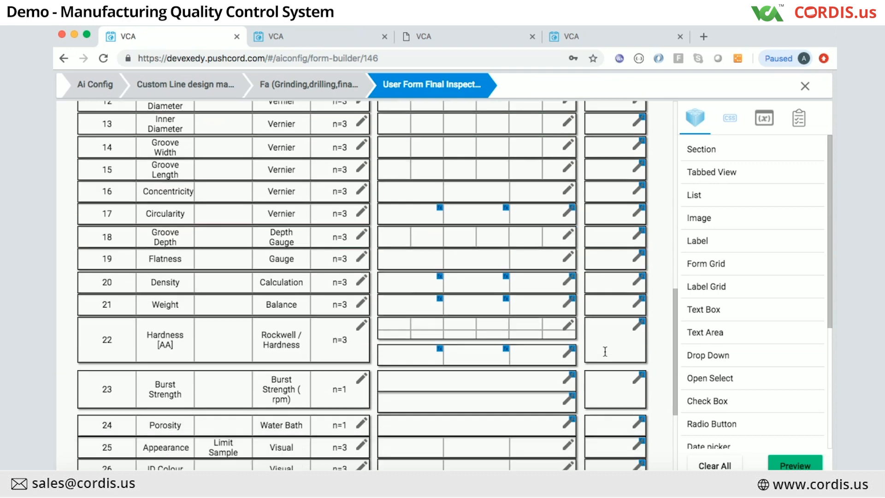
pyautogui.scroll(-1, 605, 348)
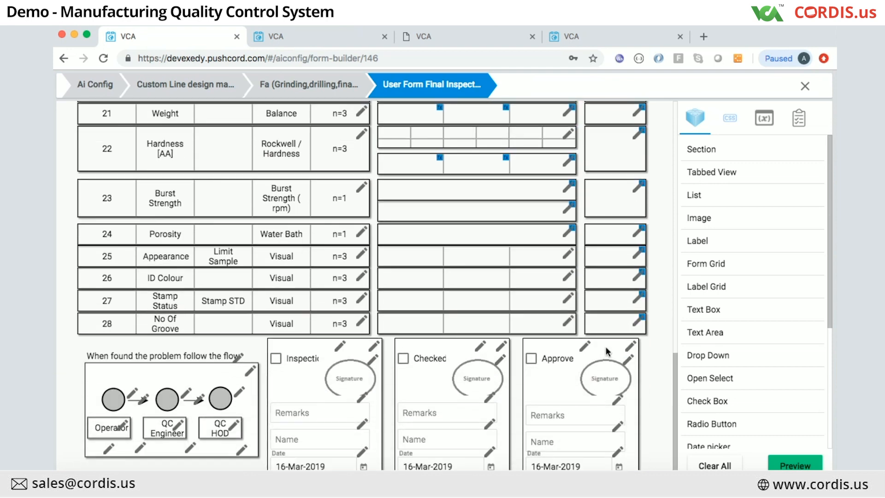
# Step: Inspect the signature card's text box and signature image in the inspection section
pyautogui.click(362, 398)
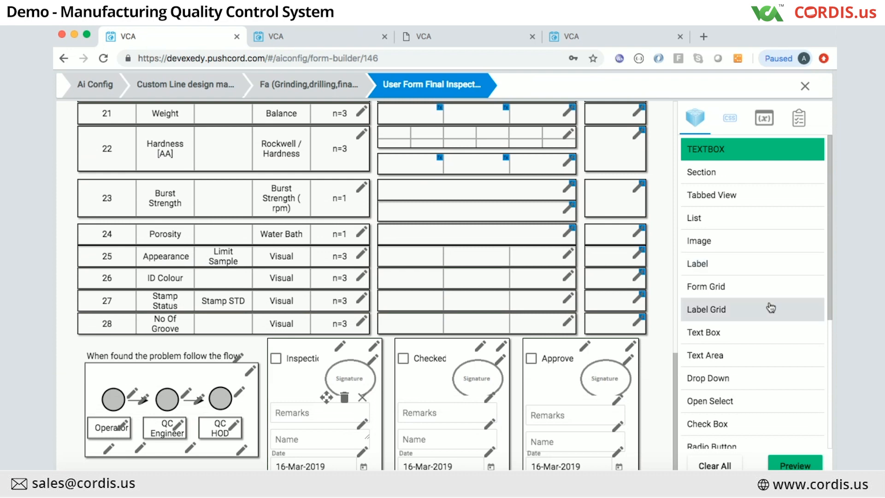
pyautogui.click(362, 398)
pyautogui.click(373, 360)
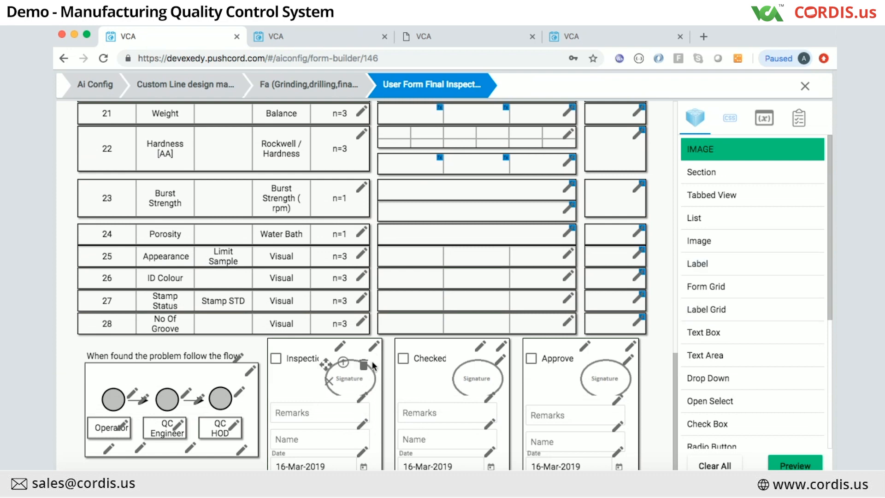
pyautogui.click(331, 383)
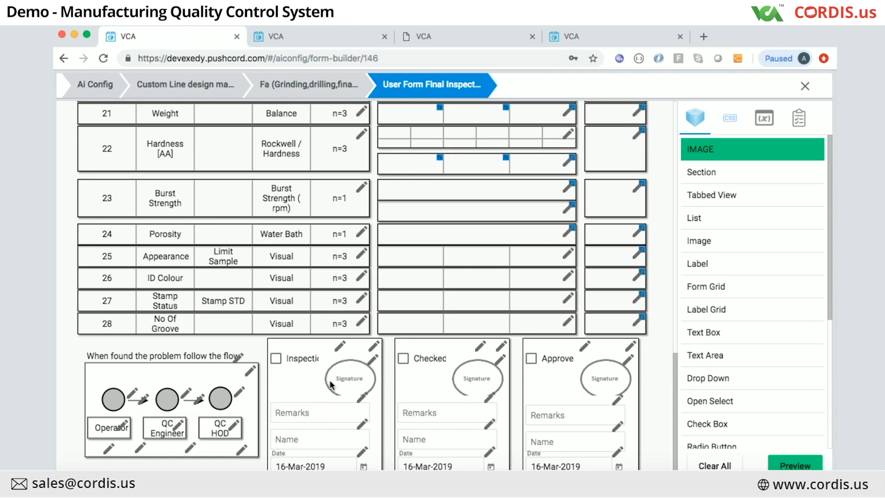
# Step: Read the Inspection By checkbox's Condition property, then view the matching code notes in Sublime Text
pyautogui.click(340, 345)
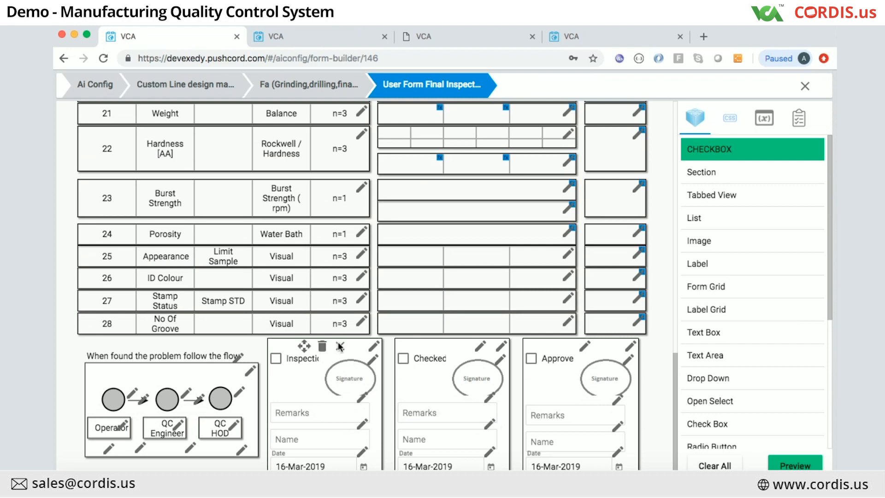
pyautogui.click(798, 121)
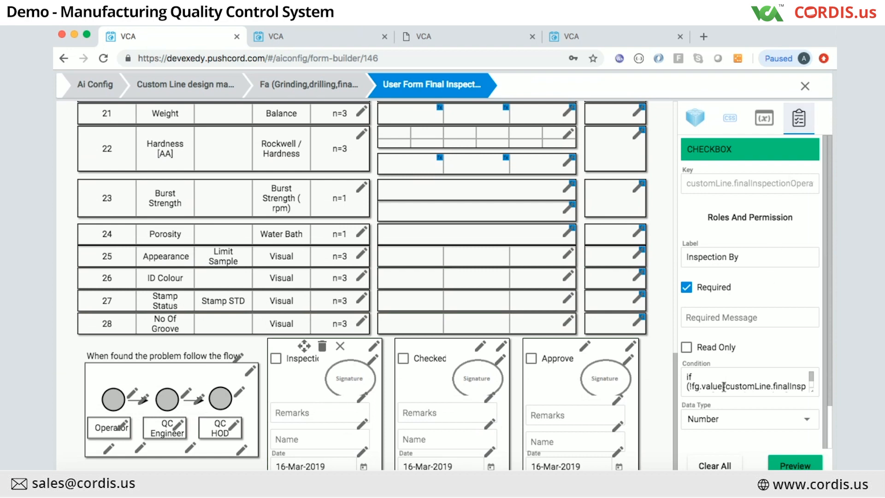
pyautogui.click(724, 387)
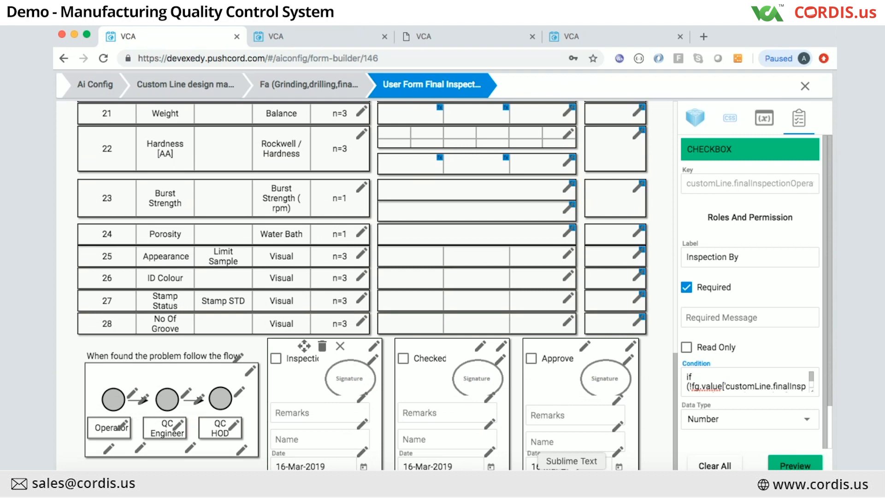
pyautogui.click(572, 480)
pyautogui.click(206, 129)
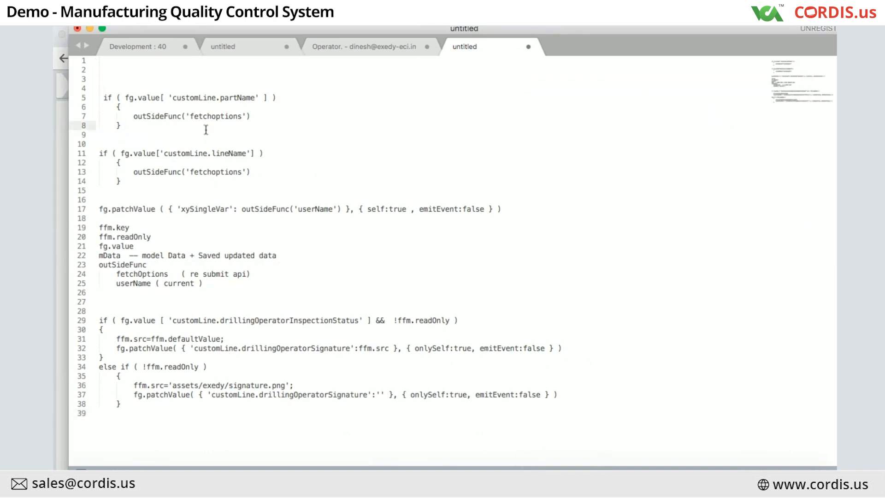
pyautogui.press('Up')
pyautogui.press('Up')
pyautogui.press('Up')
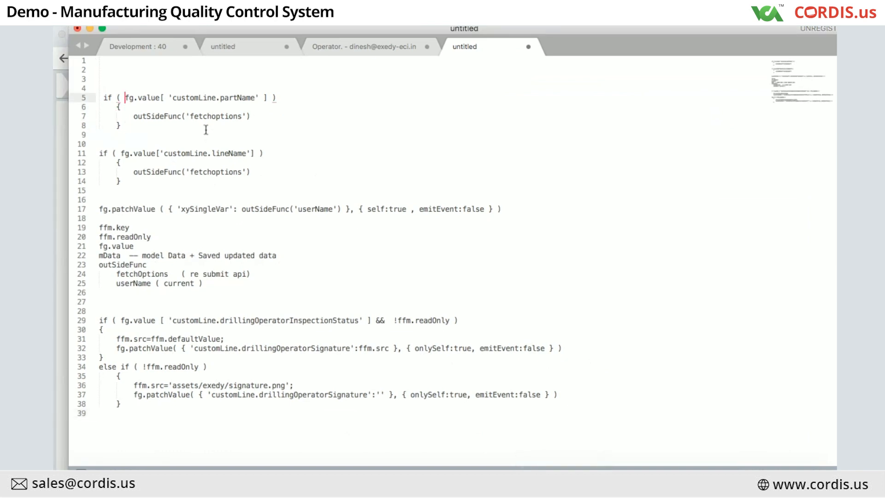
pyautogui.press('super+Left')
pyautogui.press('super+Tab')
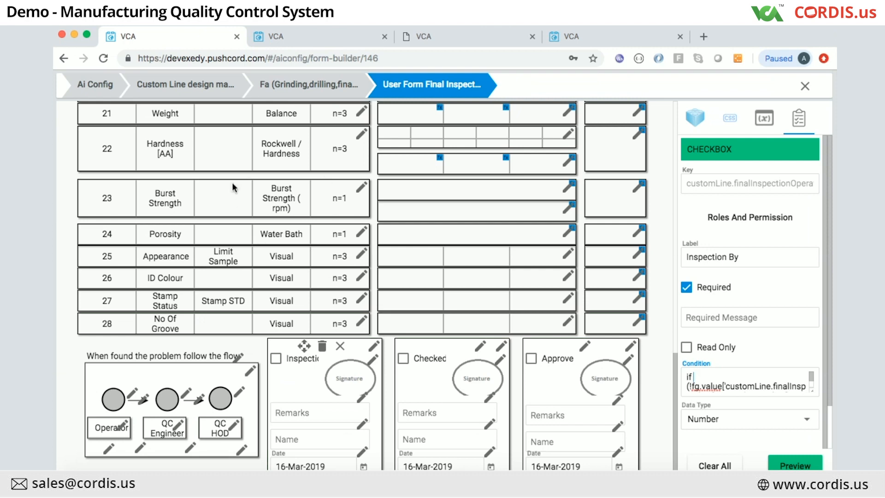
pyautogui.scroll(10, 269, 244)
pyautogui.scroll(3, 269, 246)
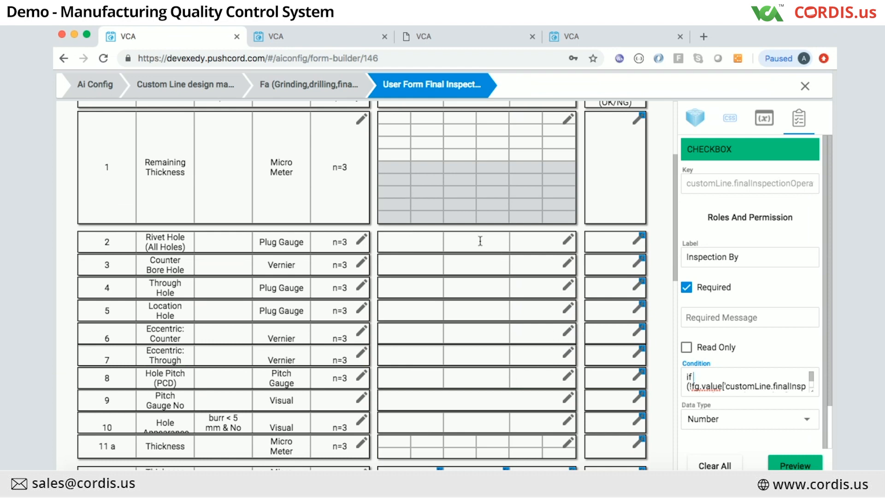
pyautogui.press('super+Tab')
pyautogui.click(129, 98)
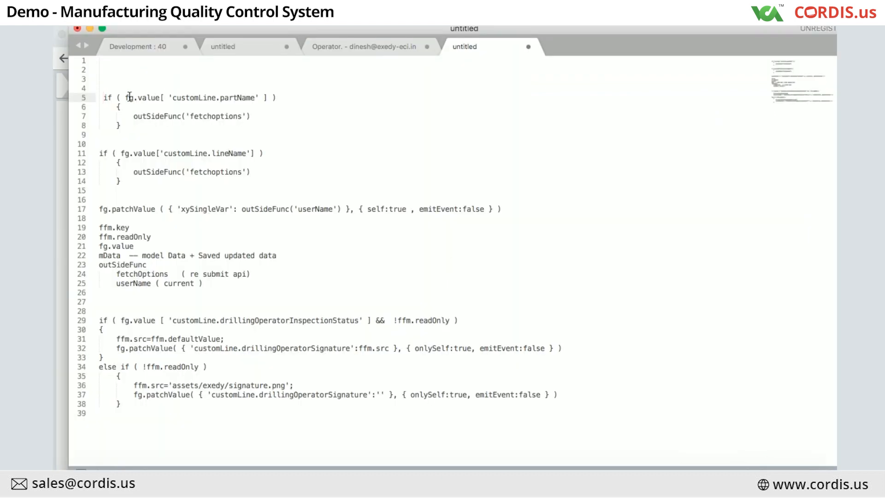
pyautogui.click(105, 244)
pyautogui.doubleClick(104, 229)
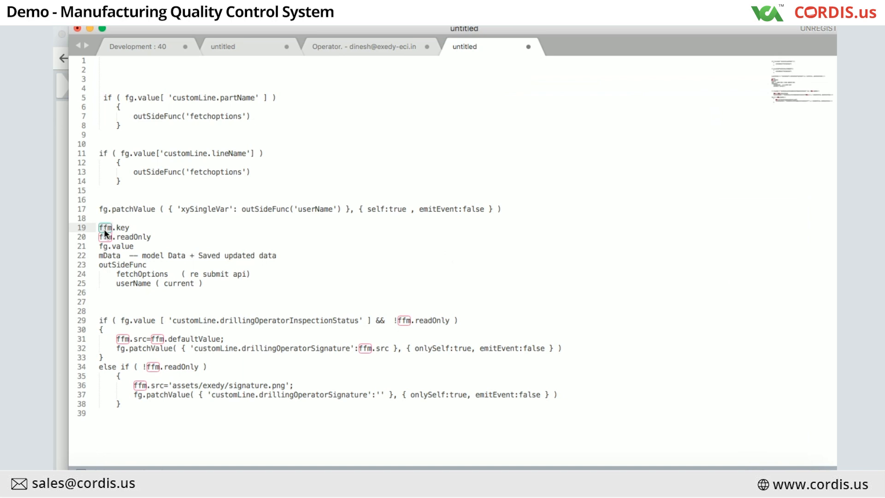
pyautogui.click(111, 246)
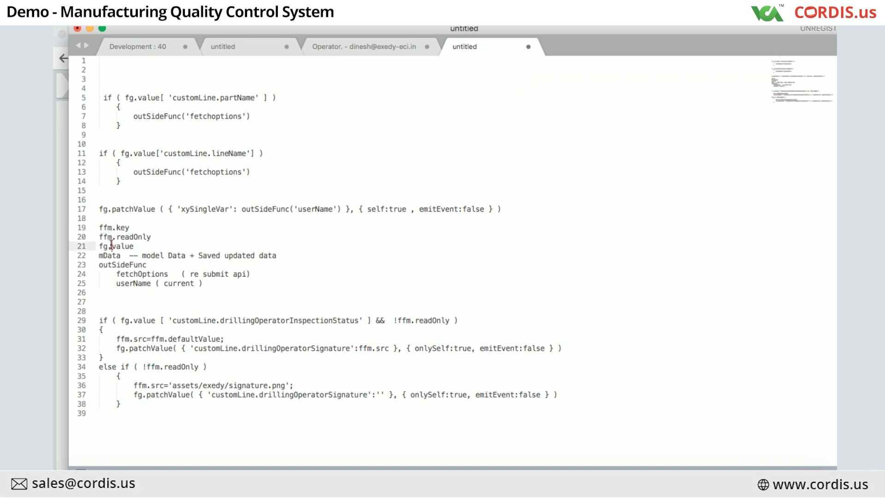
pyautogui.click(100, 220)
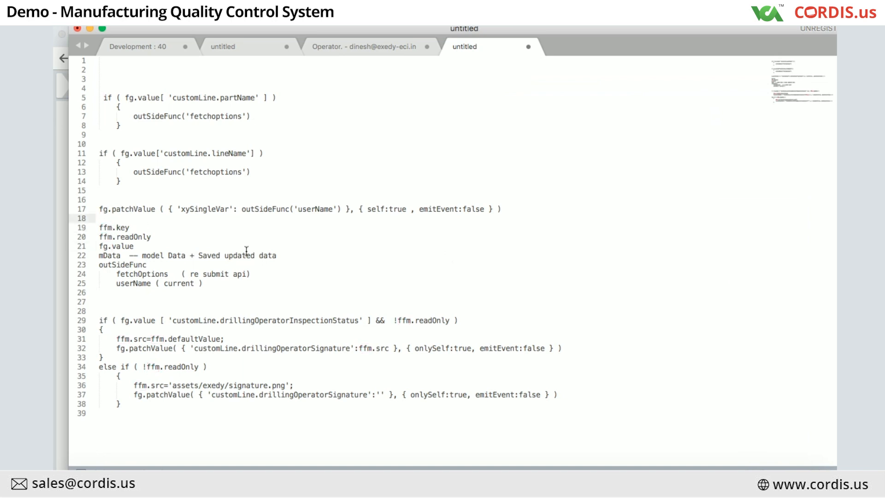
pyautogui.press('Down')
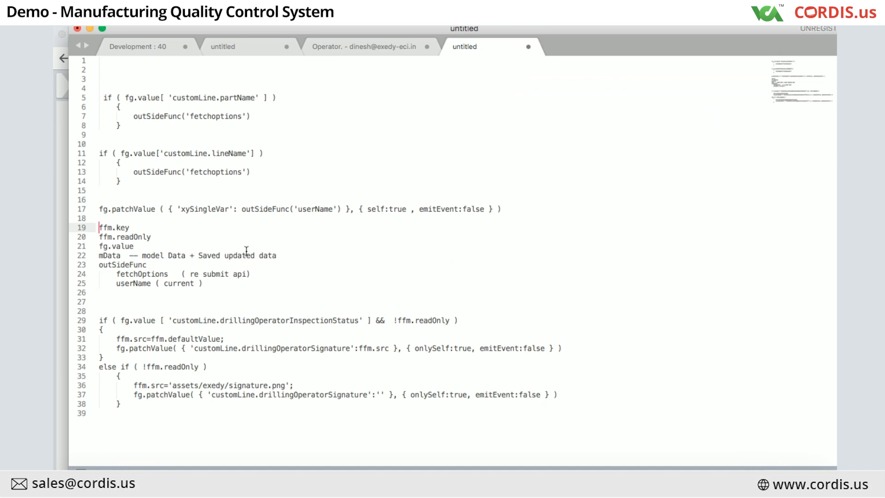
pyautogui.press('super+Tab')
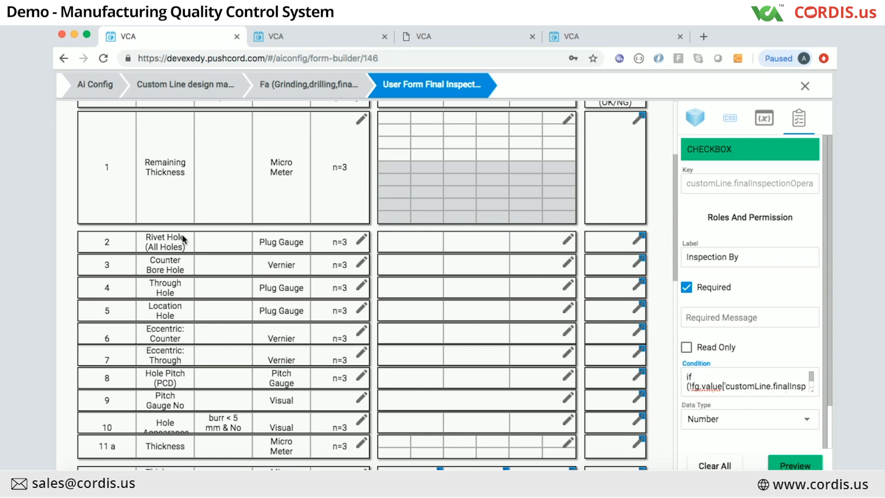
pyautogui.press('super+Tab')
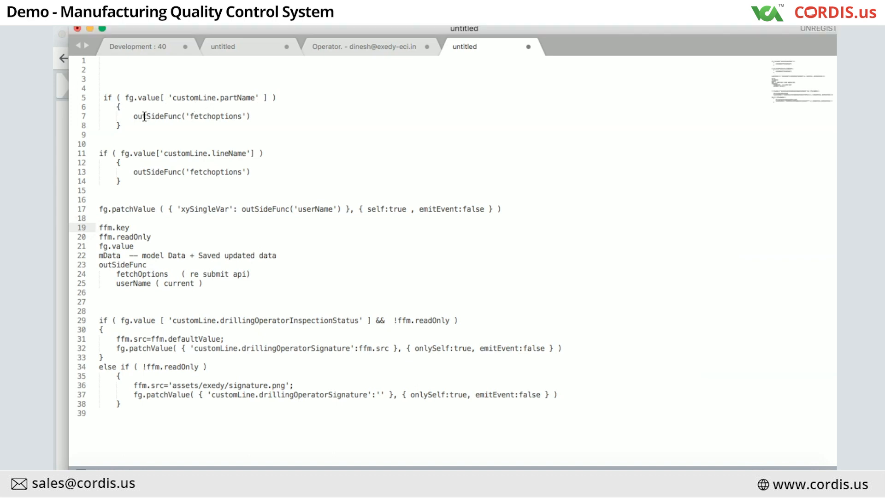
# Step: Compare the line 7 and line 32 signature code with the Inspection By checkbox's condition
pyautogui.click(161, 116)
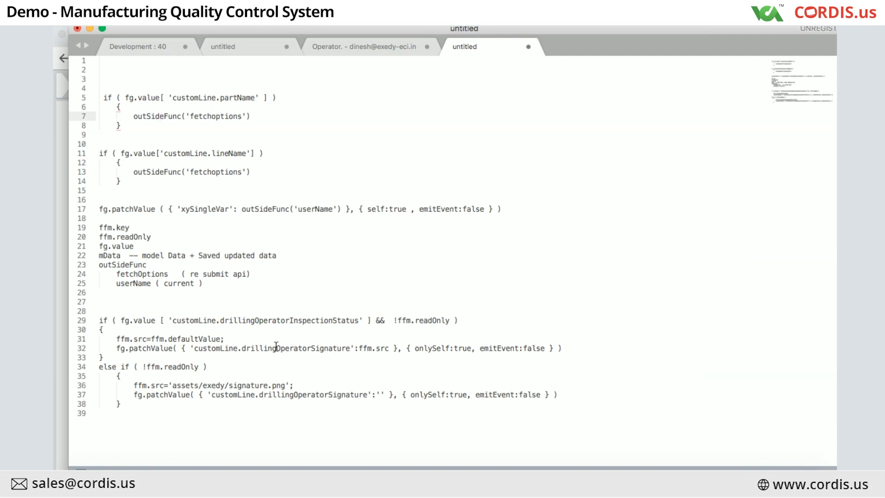
pyautogui.click(260, 349)
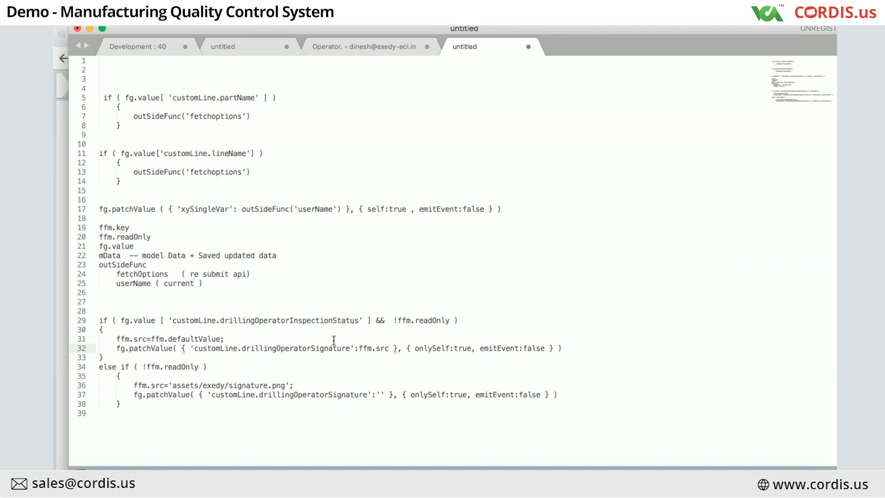
pyautogui.press('super+Tab')
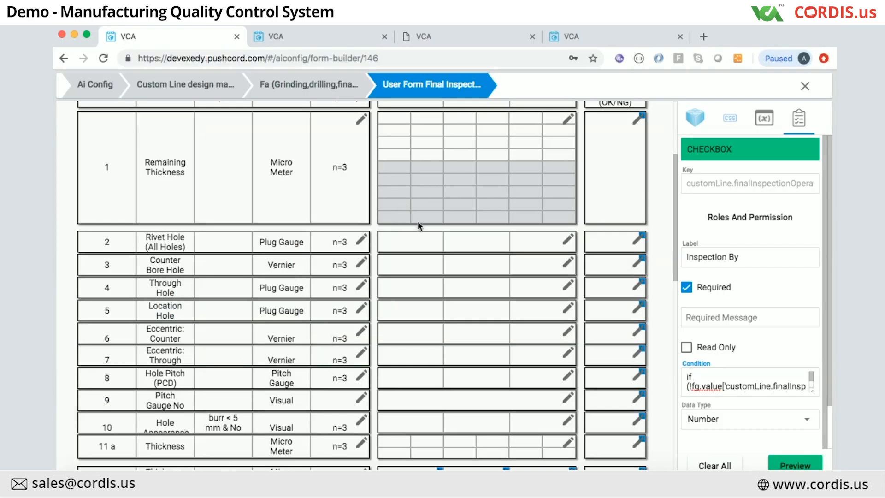
pyautogui.click(433, 237)
pyautogui.click(696, 376)
pyautogui.press('super+Tab')
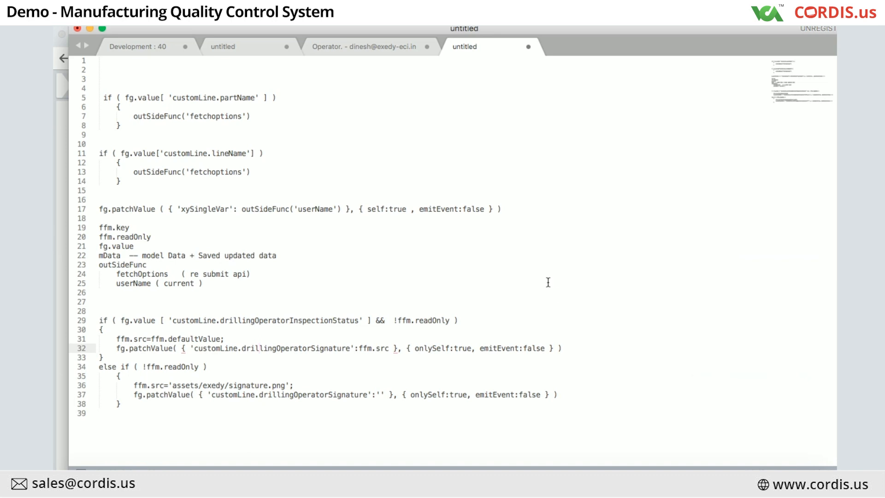
pyautogui.press('super+Tab')
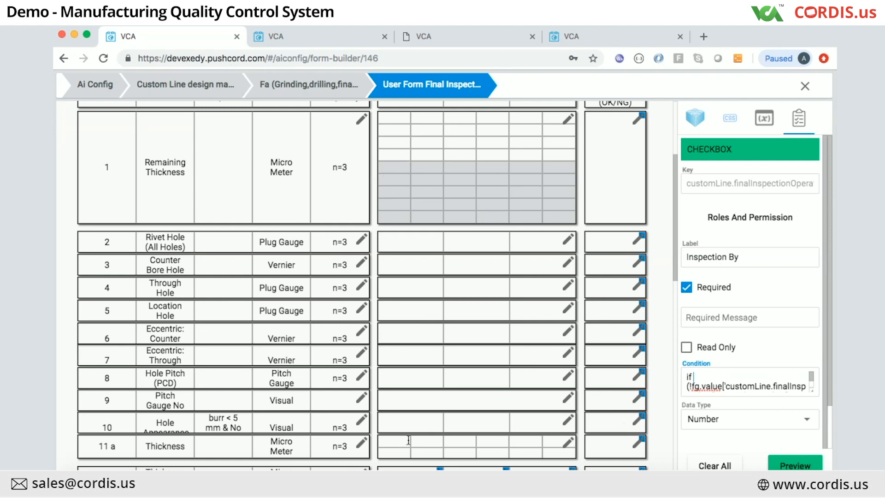
# Step: Open Condition Configuration for the row 11b Thickness Deviation grid, computing MAX minus MIN thickness
pyautogui.scroll(3, 467, 374)
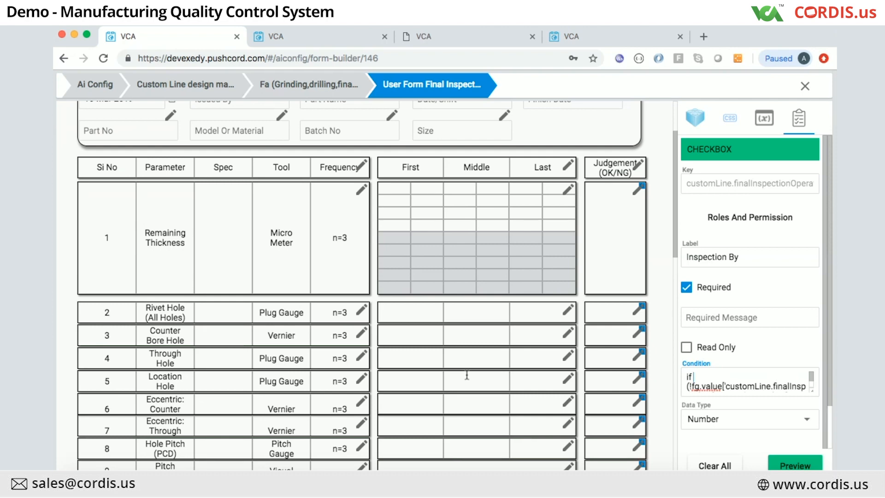
pyautogui.scroll(2, 467, 375)
pyautogui.scroll(-10, 466, 373)
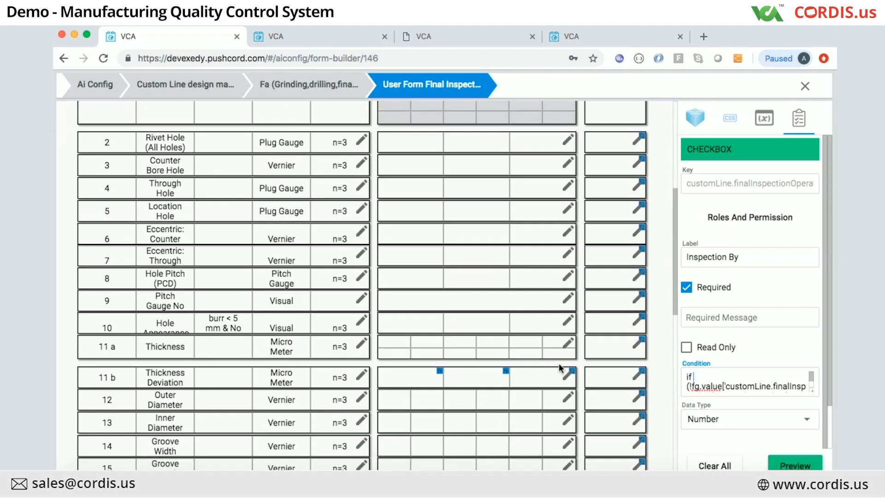
pyautogui.scroll(-3, 560, 367)
pyautogui.click(460, 313)
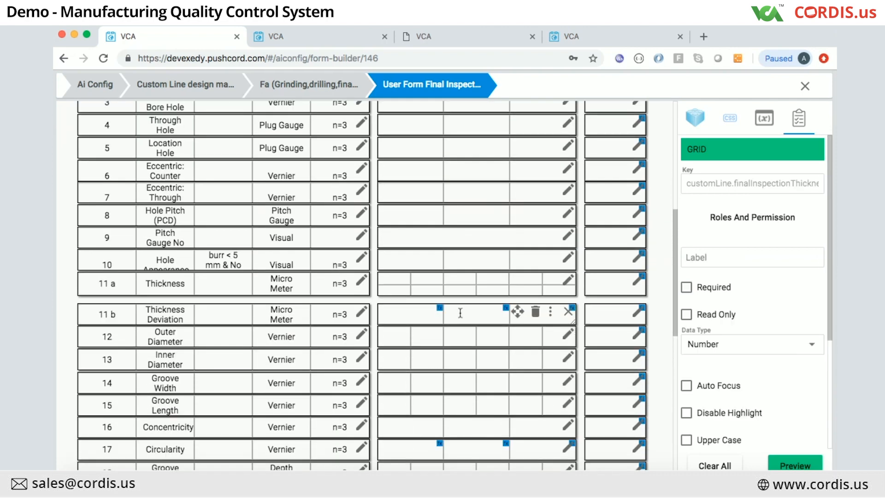
pyautogui.doubleClick(470, 313)
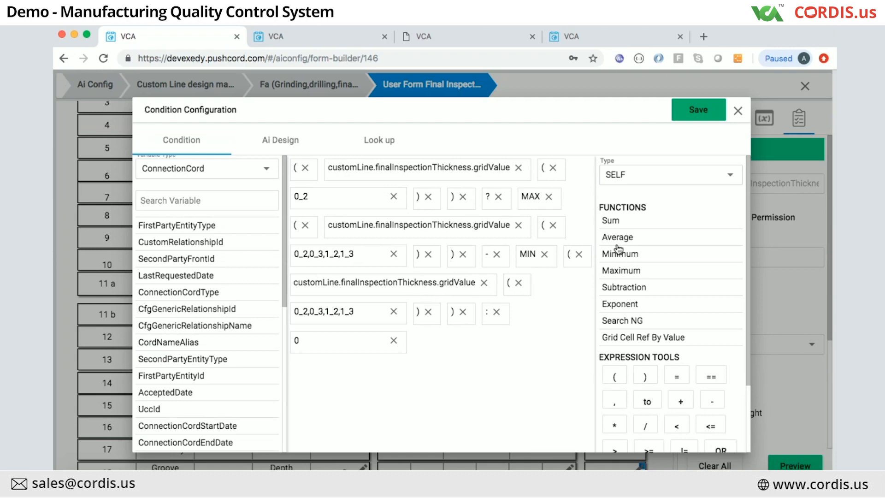
# Step: Close, reopen and close again the row 11b Thickness Deviation condition, back on the form canvas
pyautogui.click(737, 114)
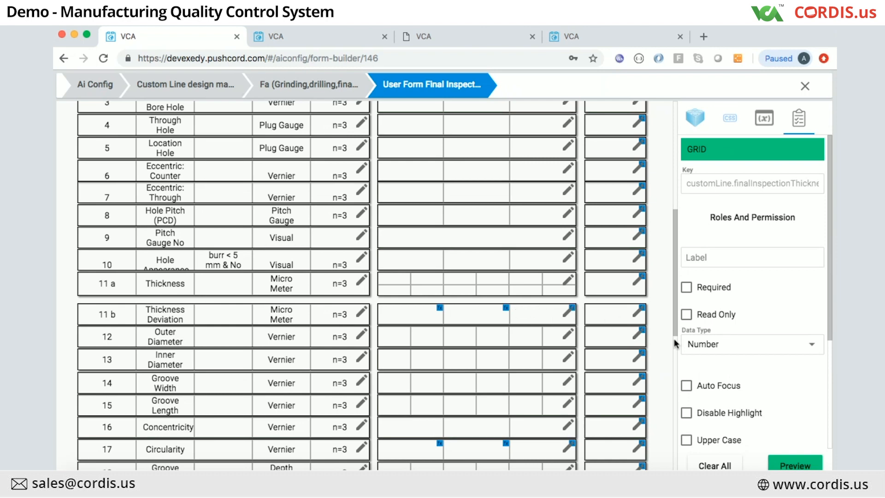
pyautogui.scroll(-5, 728, 360)
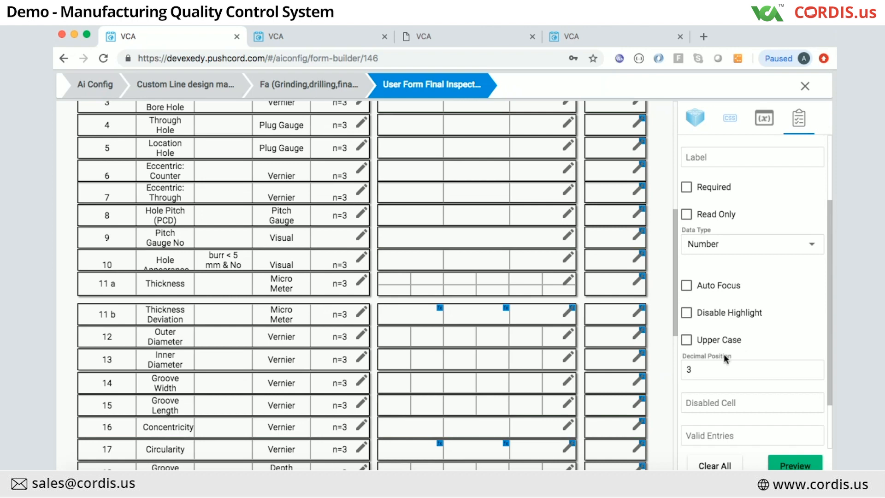
pyautogui.click(569, 313)
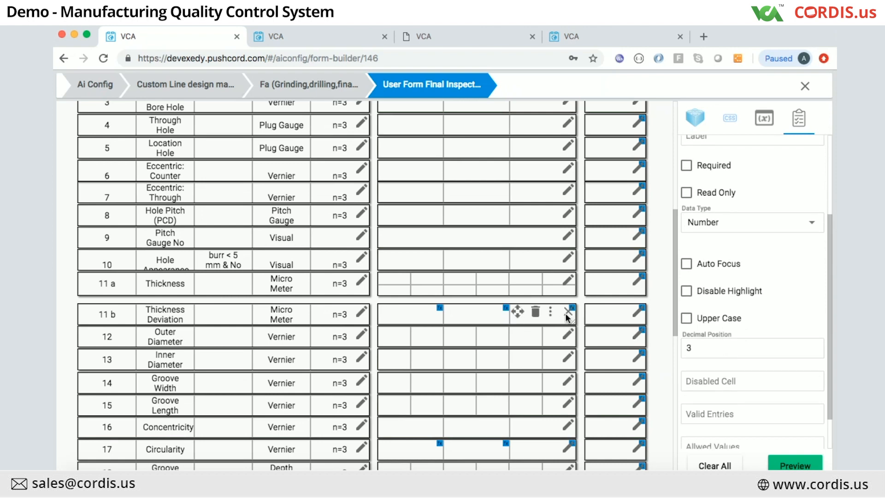
pyautogui.click(475, 315)
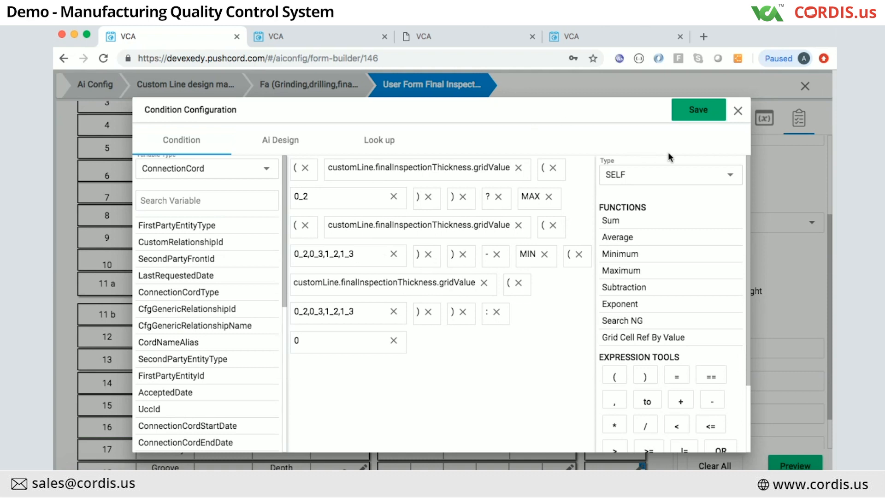
pyautogui.click(739, 113)
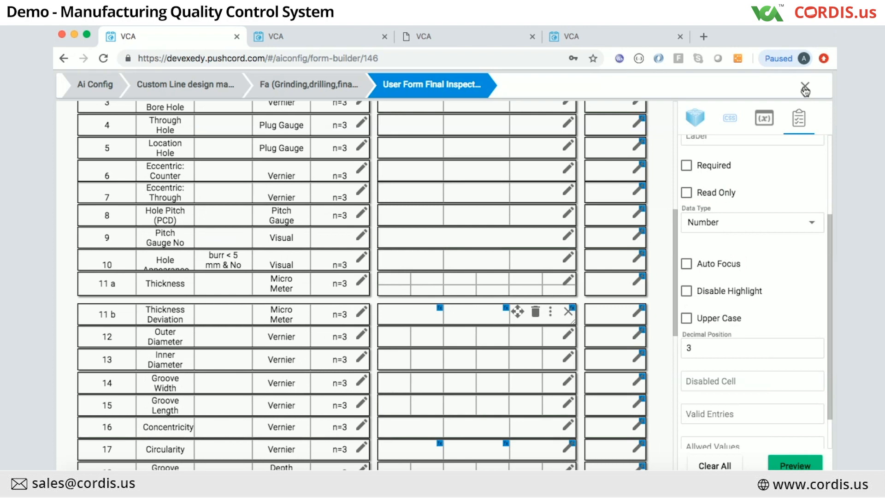
pyautogui.scroll(-5, 497, 364)
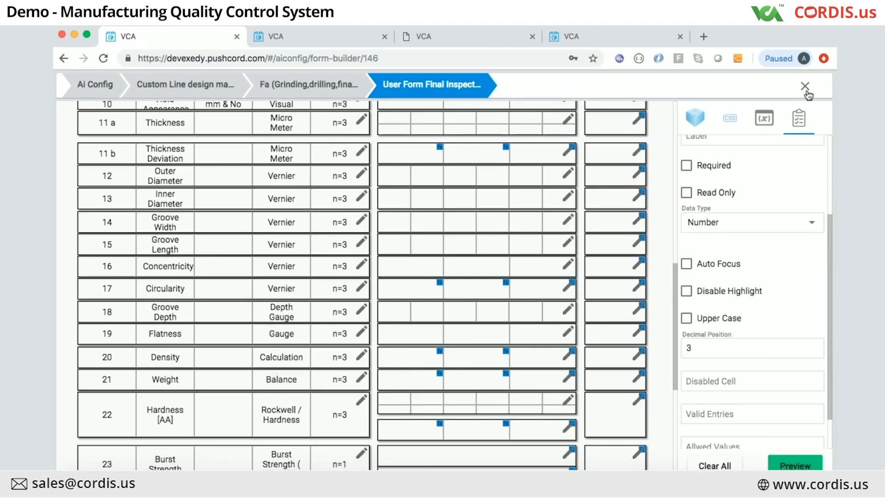
# Step: Close the form builder and go to the Ai Configuration's Attribute Value Creation page
pyautogui.click(808, 90)
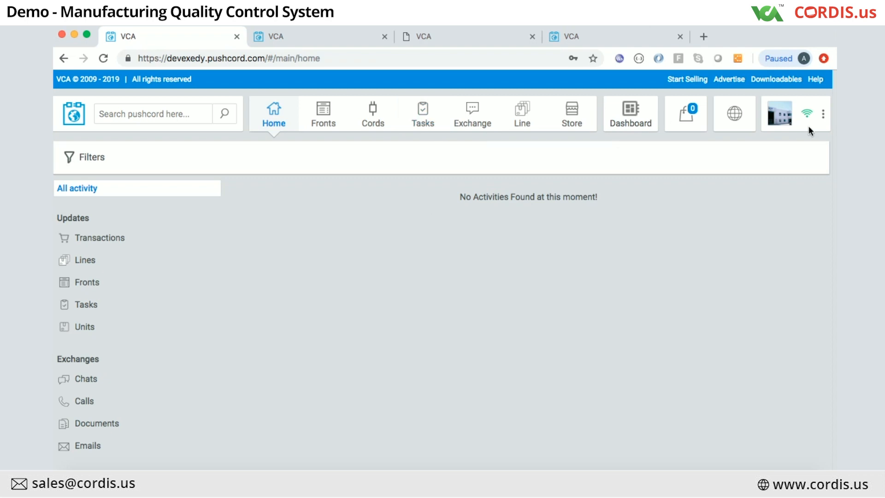
pyautogui.click(823, 118)
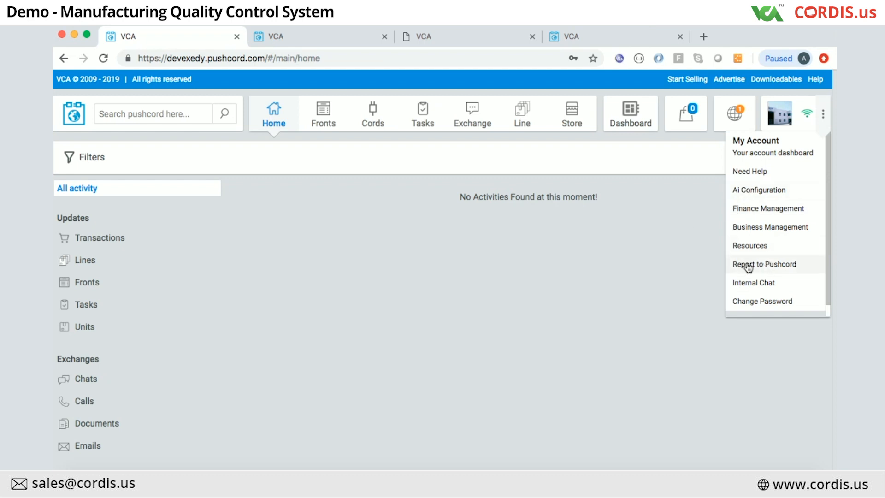
pyautogui.click(753, 194)
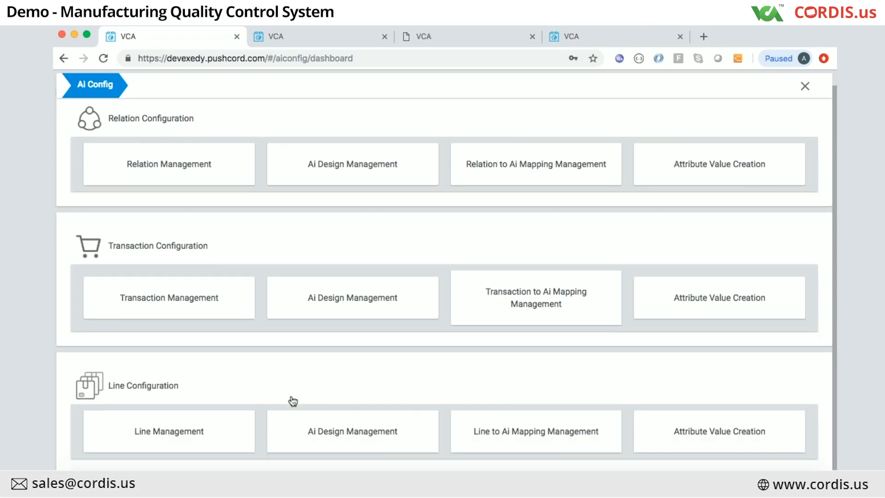
pyautogui.click(699, 437)
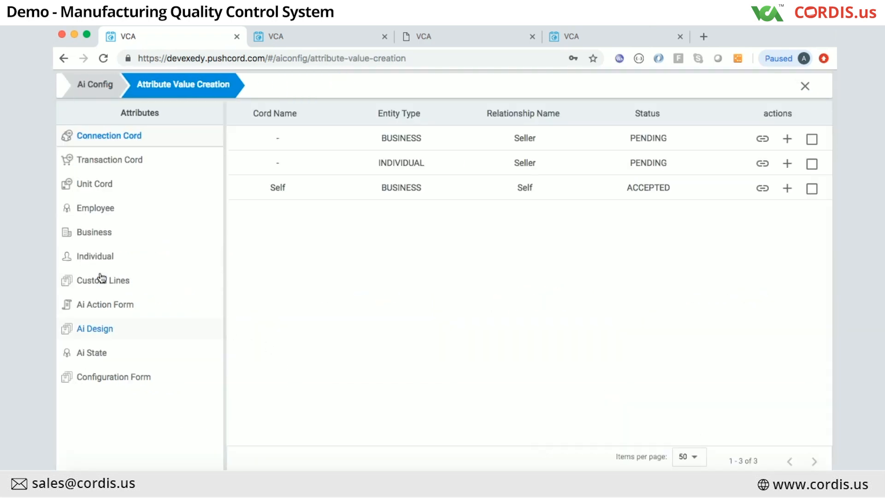
# Step: List the Employee attribute values on the Attribute Value Creation page
pyautogui.click(95, 208)
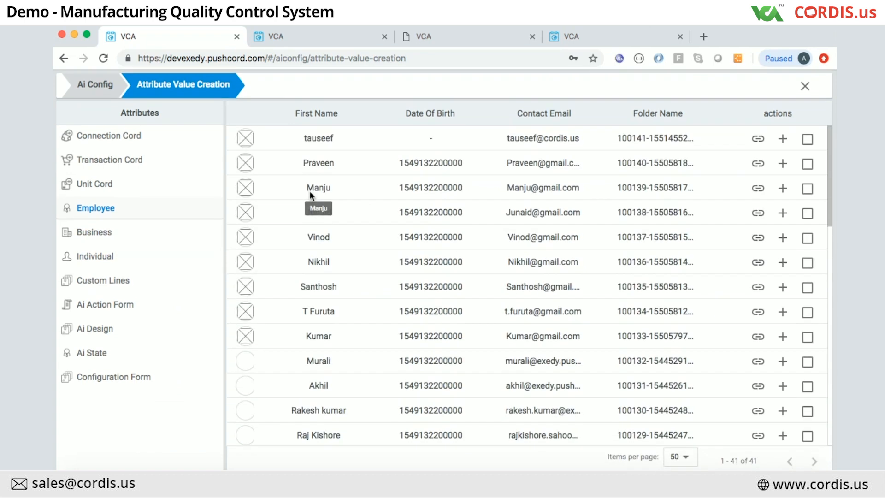
pyautogui.click(95, 85)
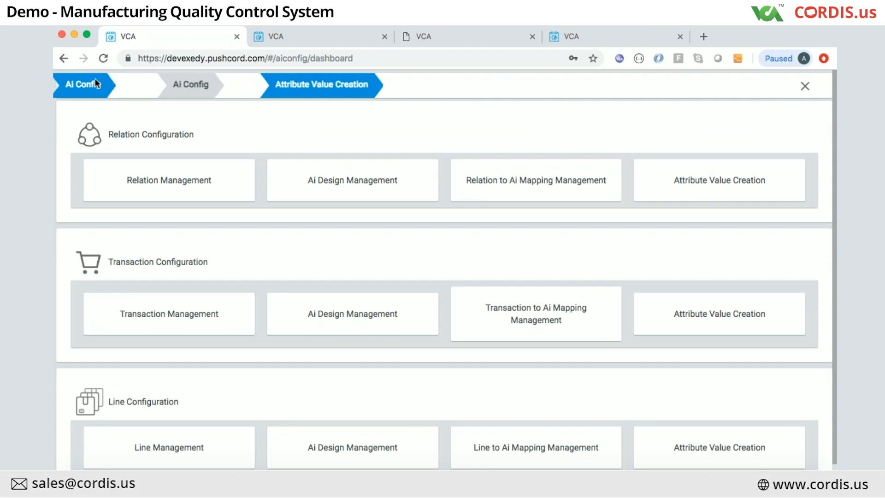
pyautogui.scroll(-1, 358, 368)
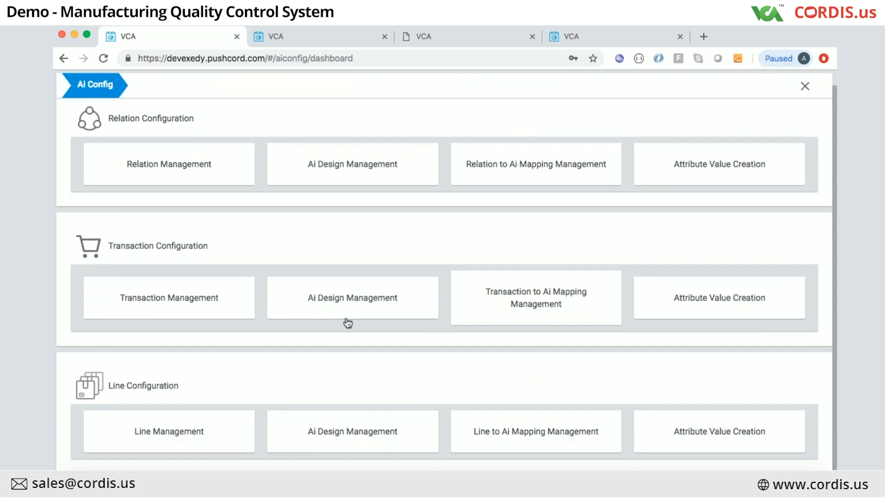
# Step: Show the Kneading A design's Employee variables, including Employee Signature, then close the Attribute Creator
pyautogui.click(328, 431)
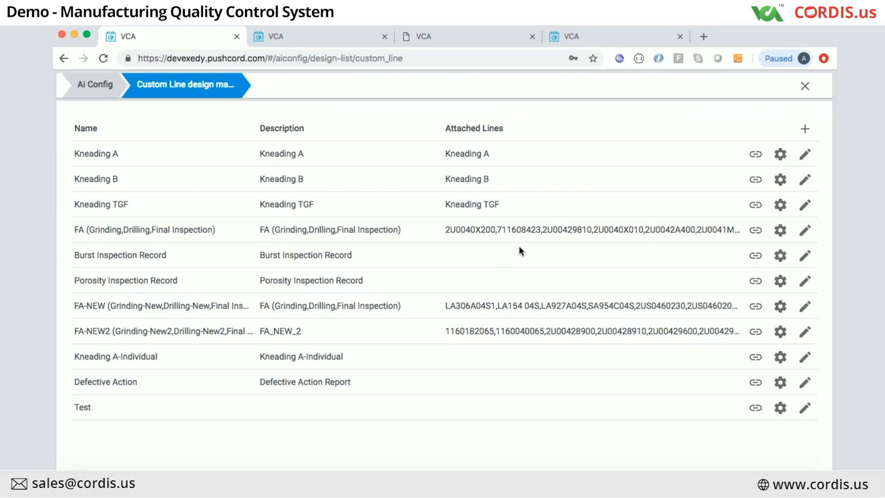
pyautogui.click(781, 154)
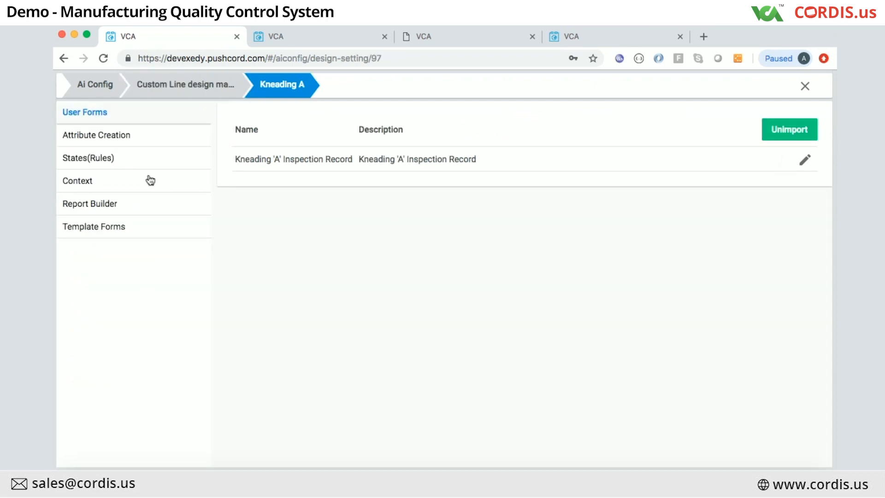
pyautogui.click(96, 138)
pyautogui.click(95, 213)
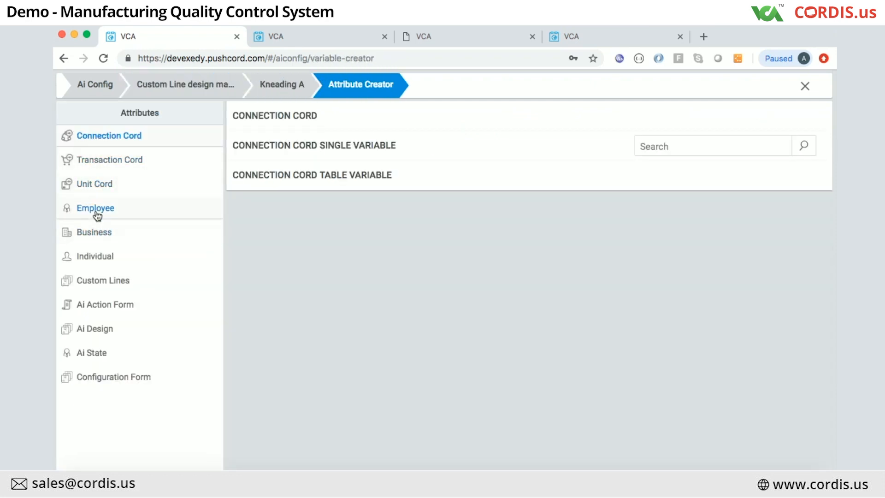
pyautogui.click(337, 152)
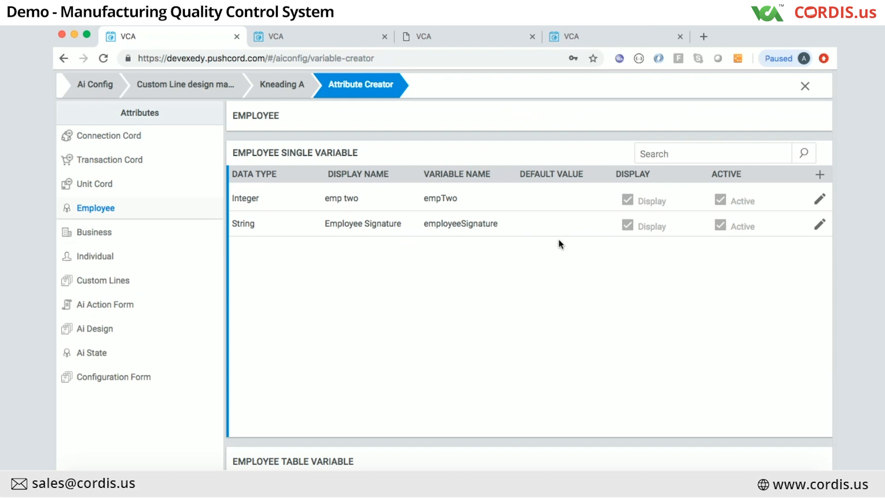
pyautogui.click(804, 91)
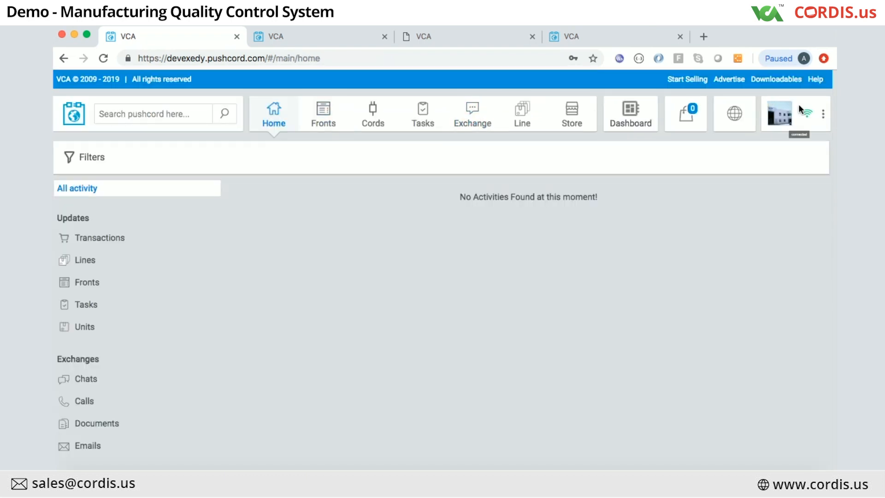
# Step: Log out of the current VCA account
pyautogui.click(824, 114)
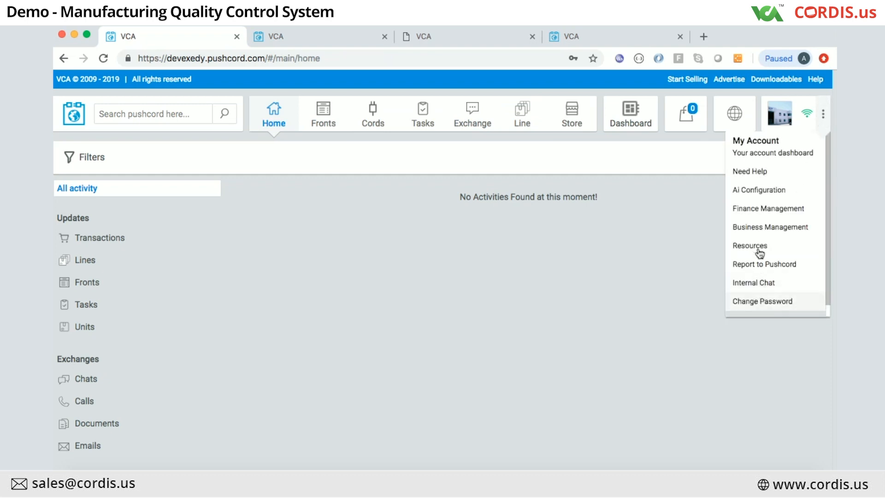
pyautogui.scroll(-1, 756, 265)
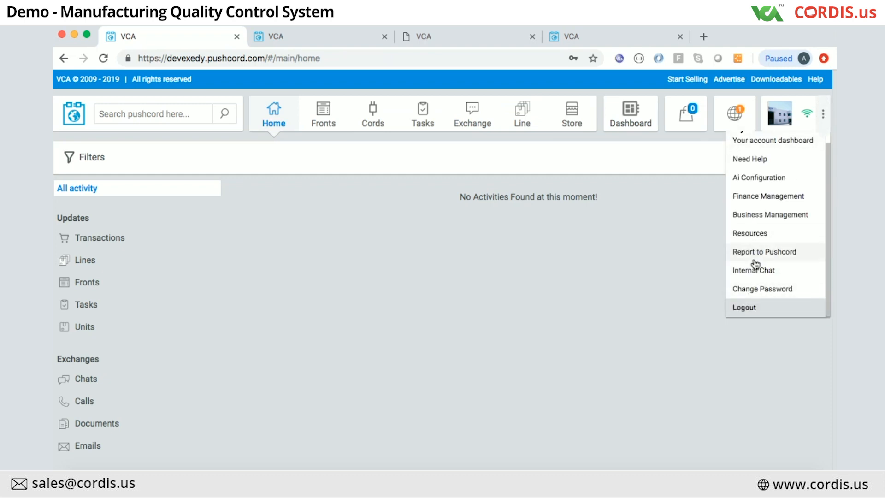
pyautogui.click(747, 306)
# Step: Log in to the business account with the user's email address and password
pyautogui.click(636, 259)
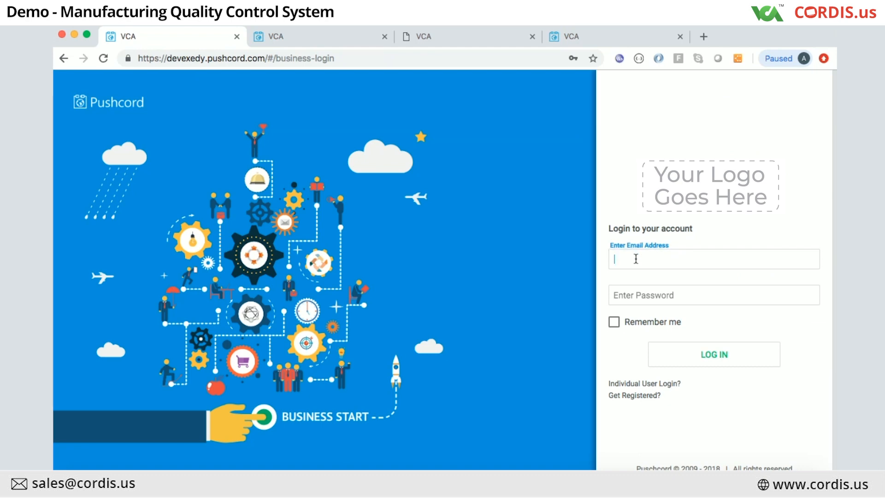
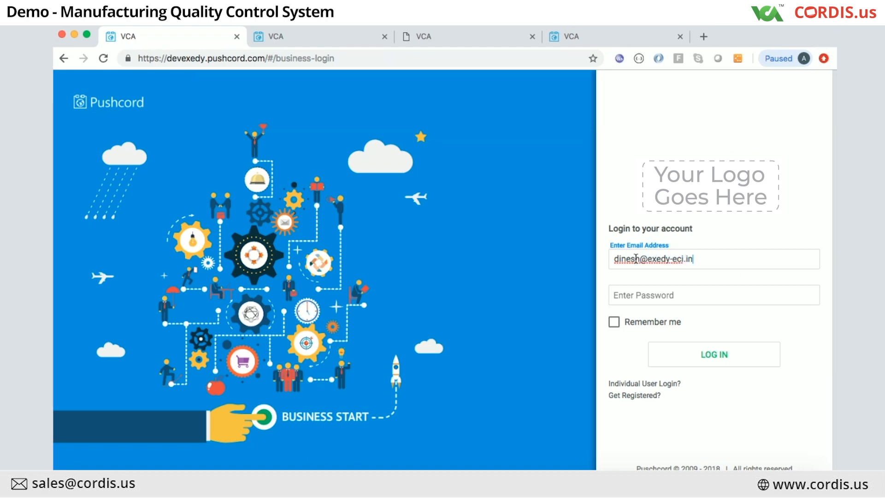
pyautogui.click(632, 305)
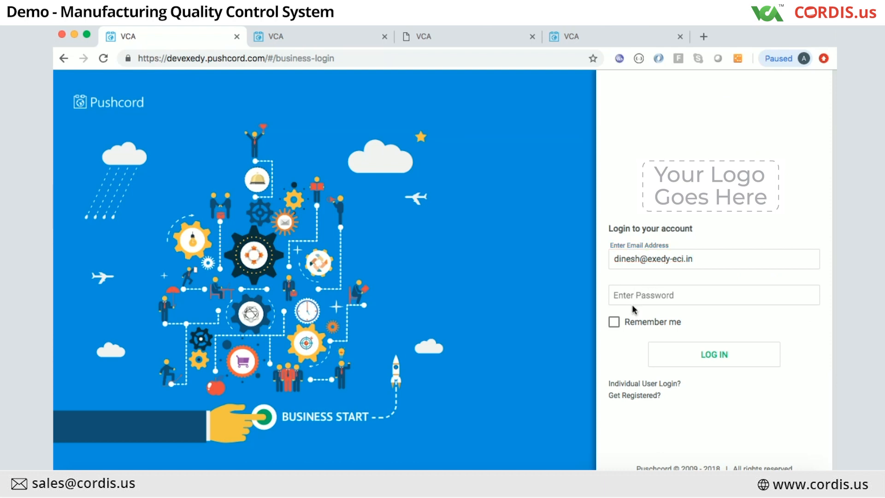
pyautogui.click(632, 298)
pyautogui.write('•••')
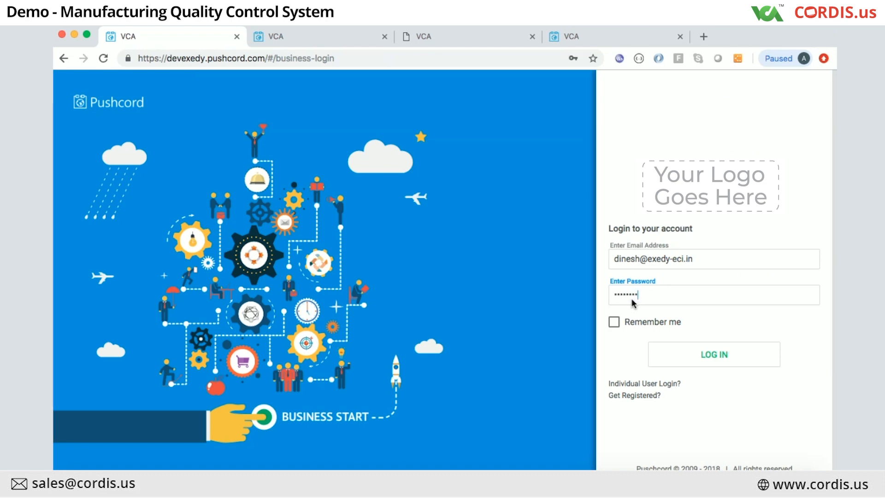
pyautogui.press('Return')
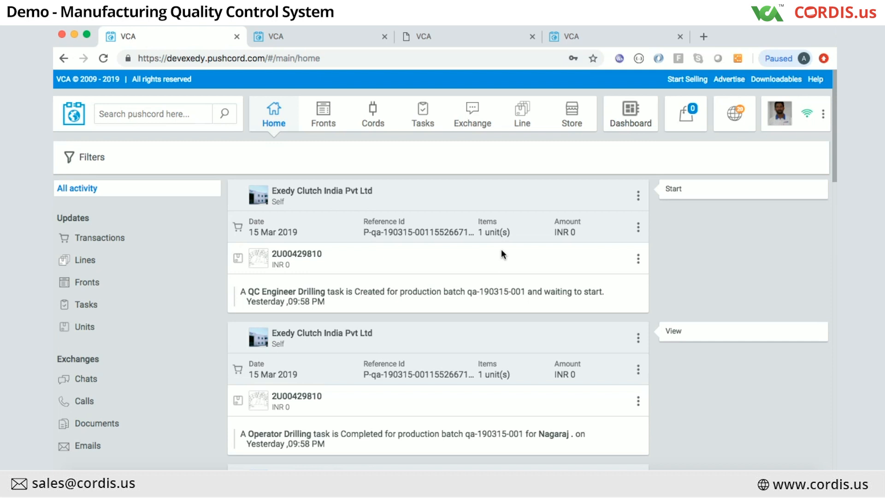
pyautogui.click(295, 34)
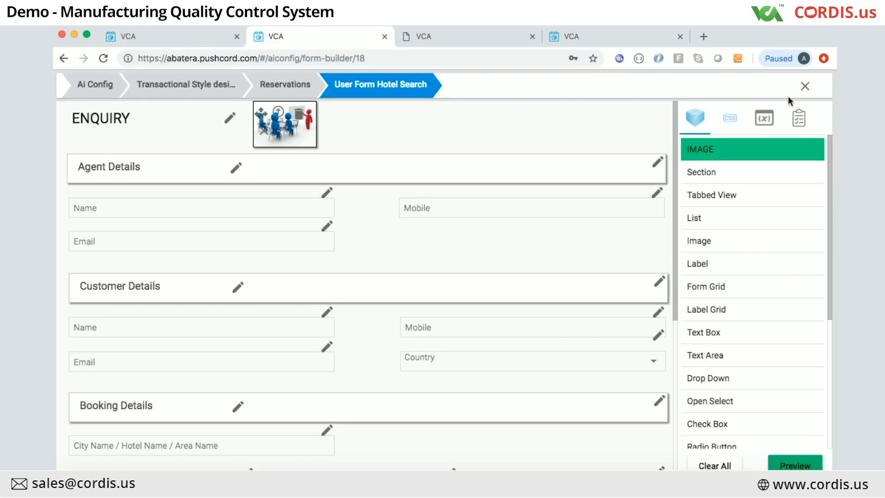
pyautogui.click(805, 87)
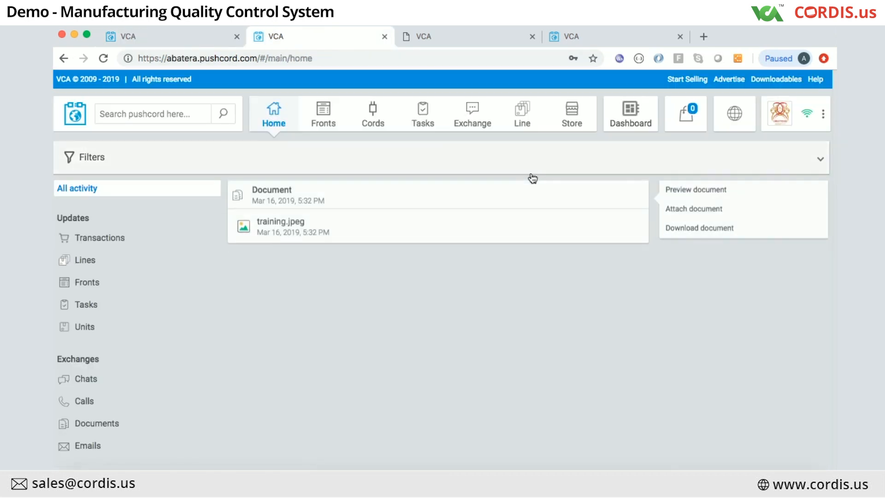
pyautogui.click(824, 116)
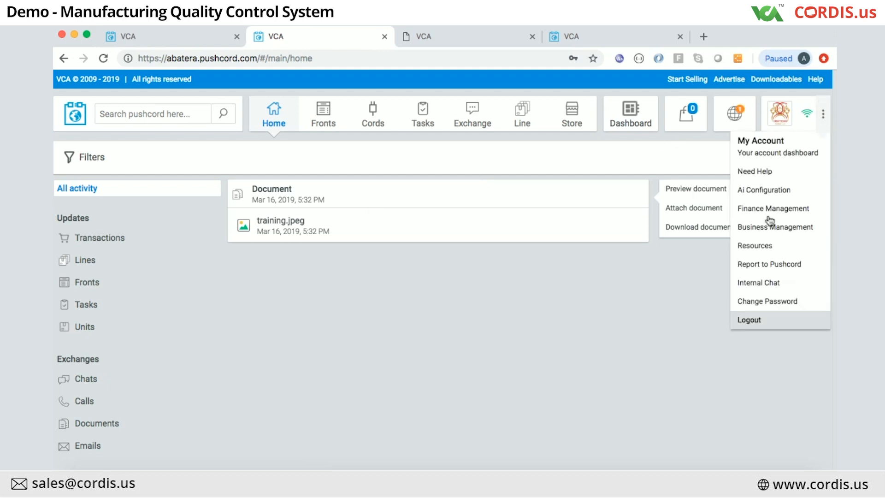
pyautogui.click(764, 189)
pyautogui.scroll(-1, 273, 410)
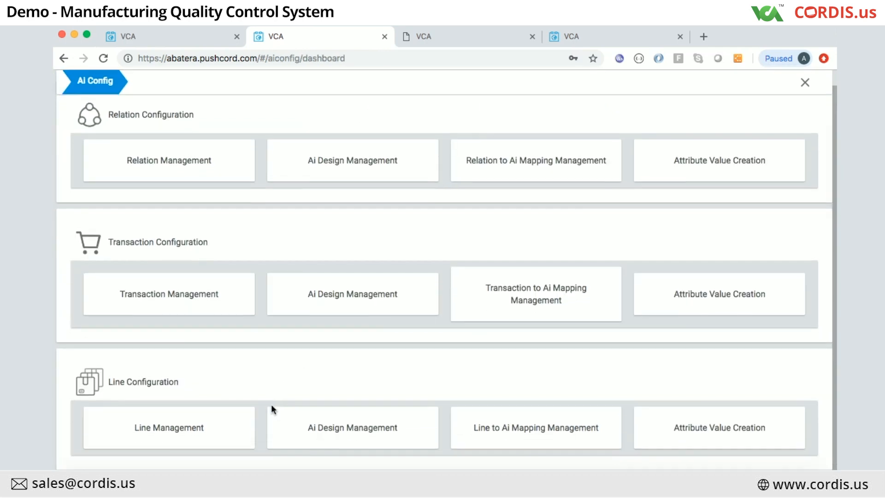
pyautogui.click(362, 304)
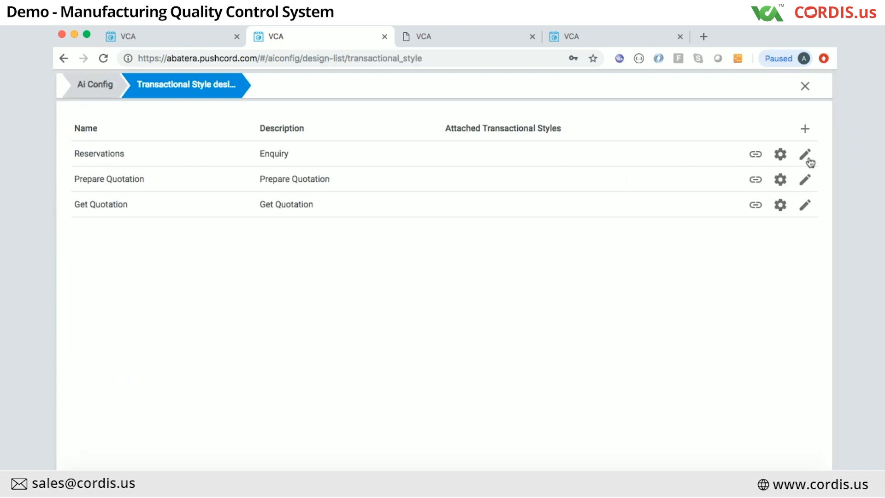
pyautogui.click(92, 83)
pyautogui.click(718, 323)
pyautogui.scroll(-10, 543, 354)
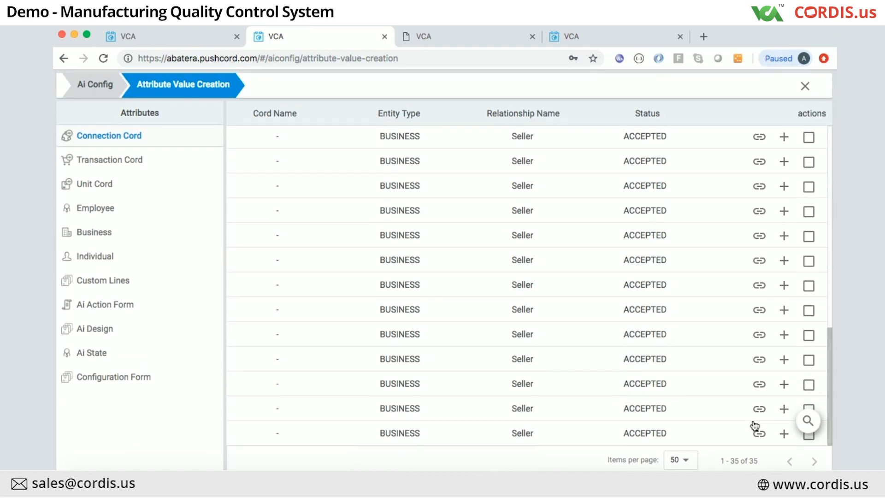
pyautogui.click(119, 280)
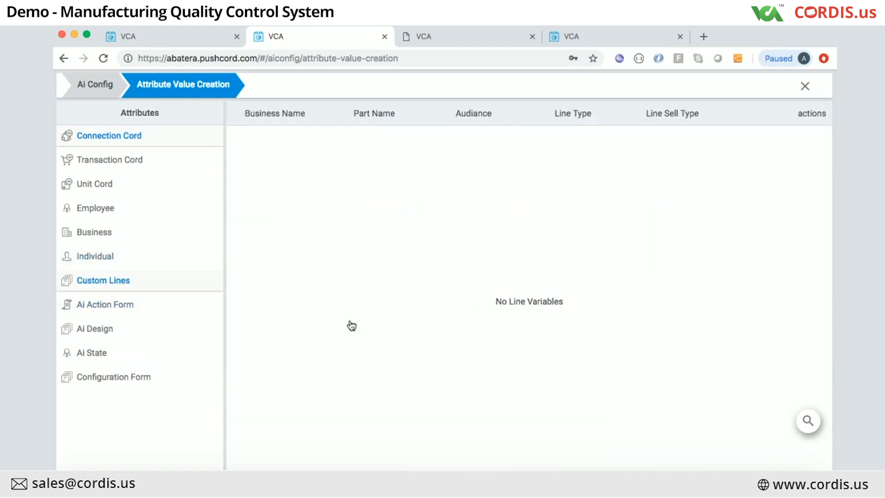
pyautogui.scroll(-10, 766, 367)
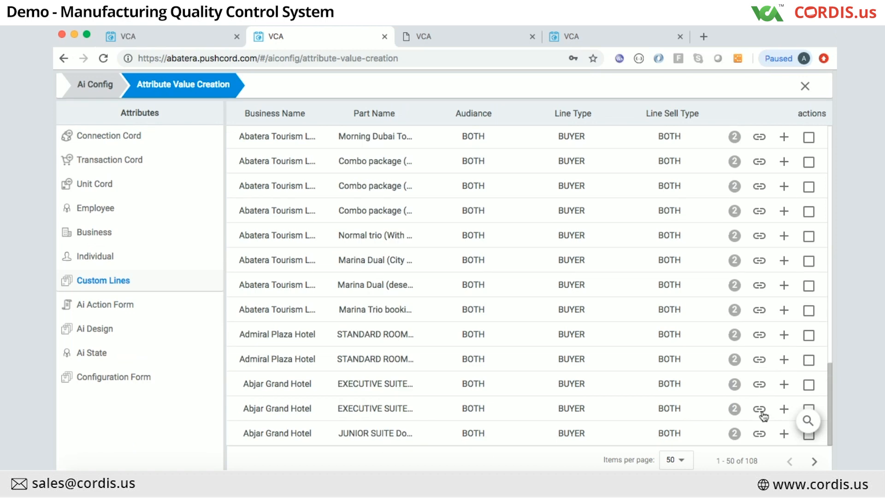
pyautogui.click(784, 434)
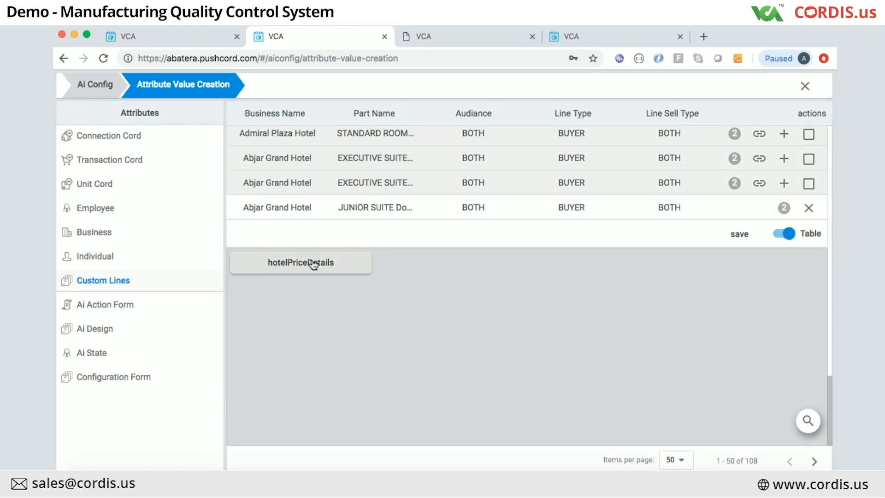
pyautogui.click(313, 264)
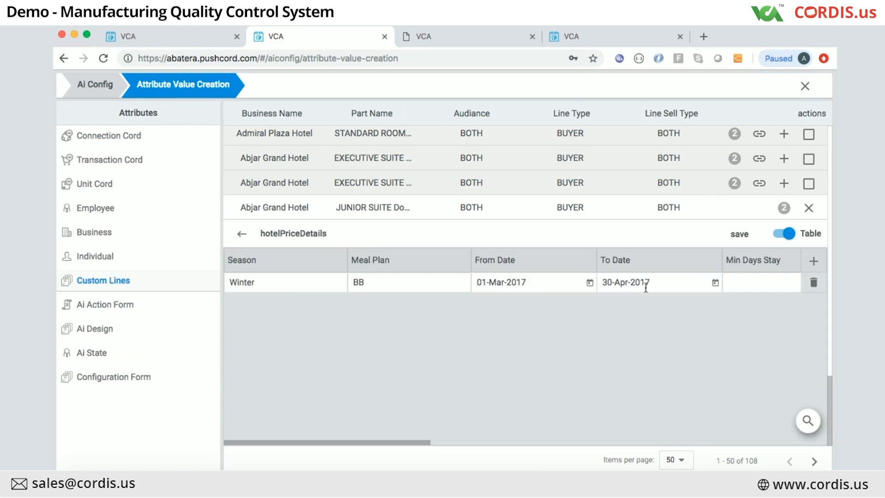
pyautogui.click(590, 284)
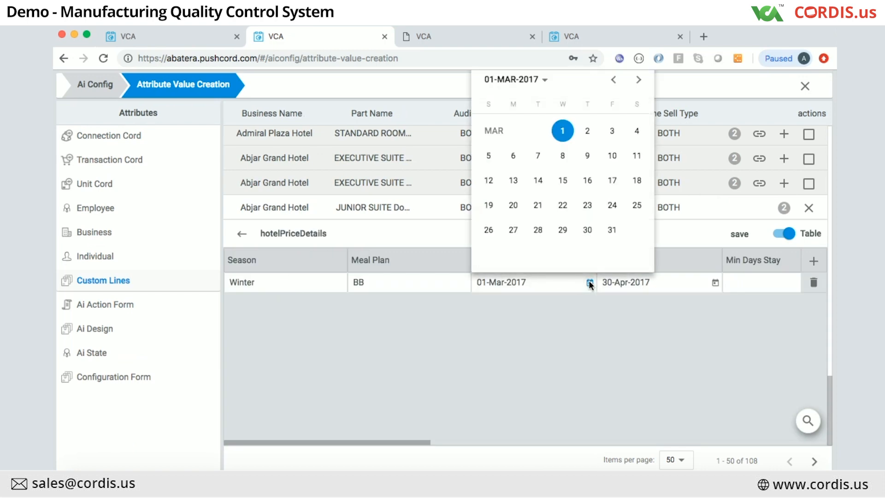
pyautogui.click(813, 260)
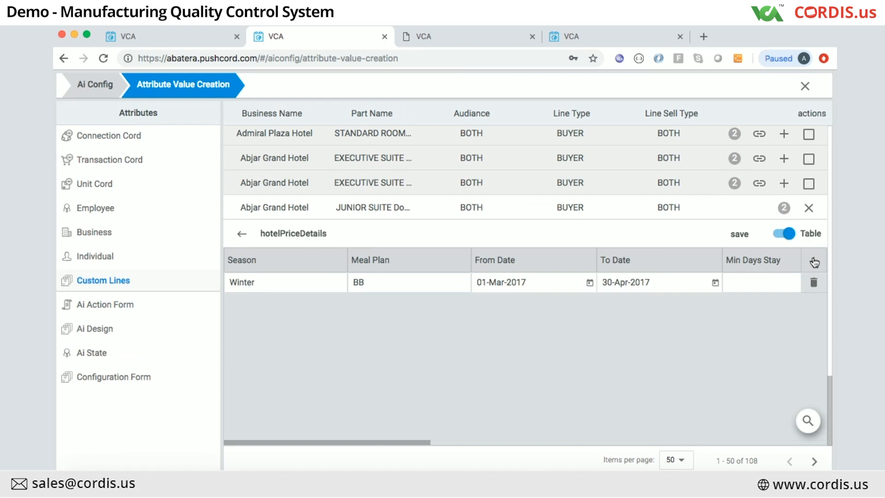
pyautogui.click(813, 260)
pyautogui.click(590, 303)
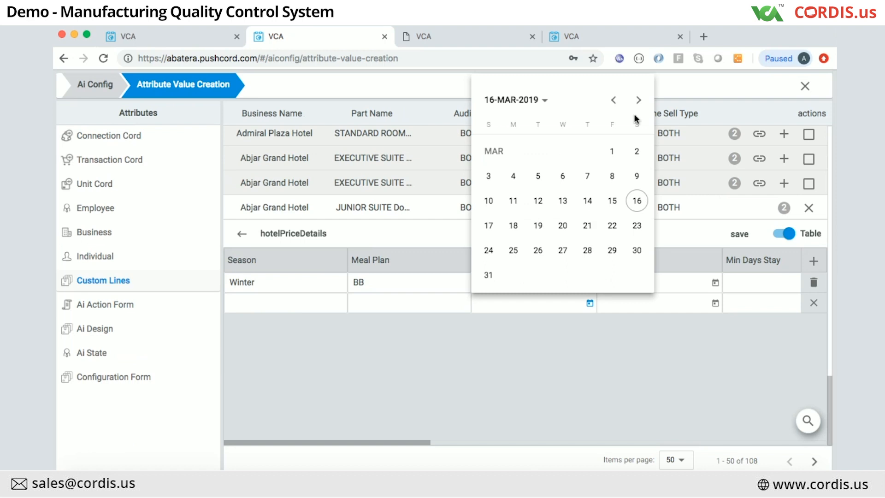
pyautogui.click(650, 330)
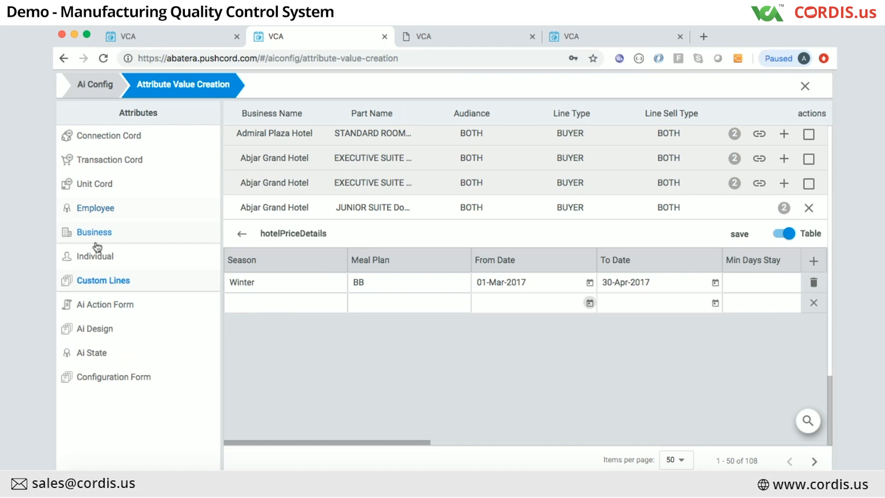
pyautogui.click(159, 31)
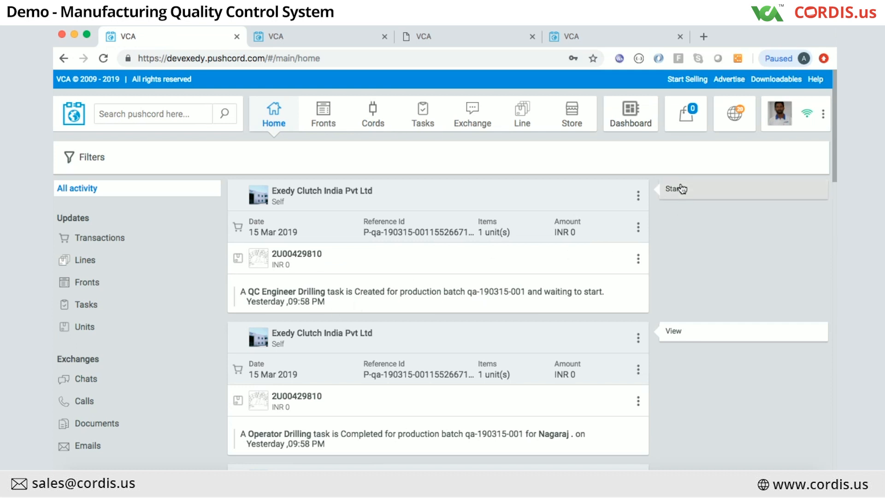
# Step: Start the QC Engineer Drilling task for batch qa-190315-001
pyautogui.click(682, 18)
pyautogui.click(683, 17)
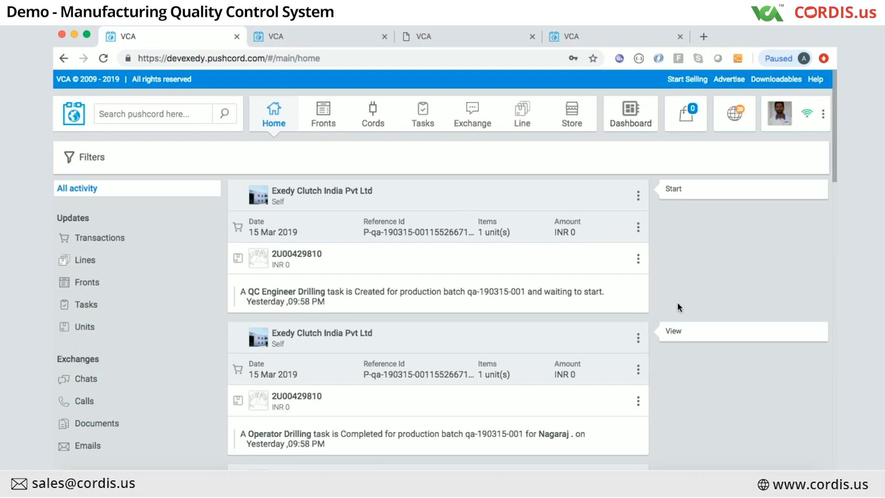
pyautogui.click(671, 187)
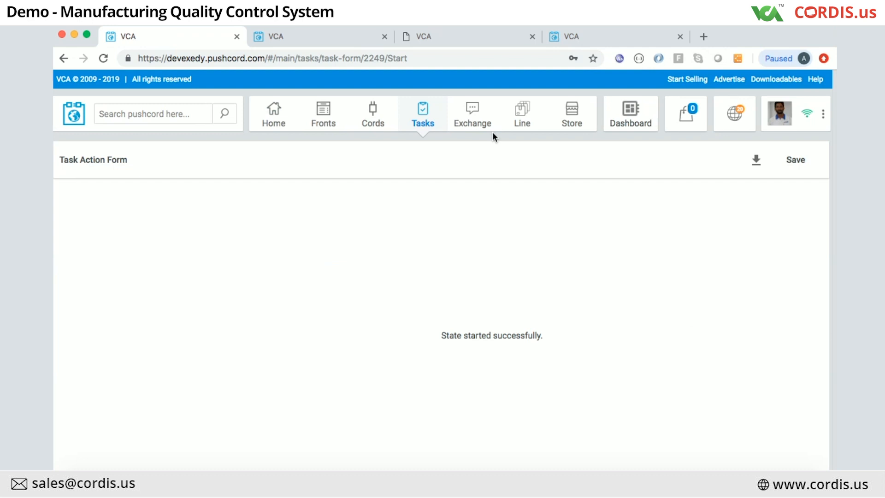
# Step: Browse the Tasks list of pending Operator Final Inspection and Operator Drilling tasks
pyautogui.click(431, 116)
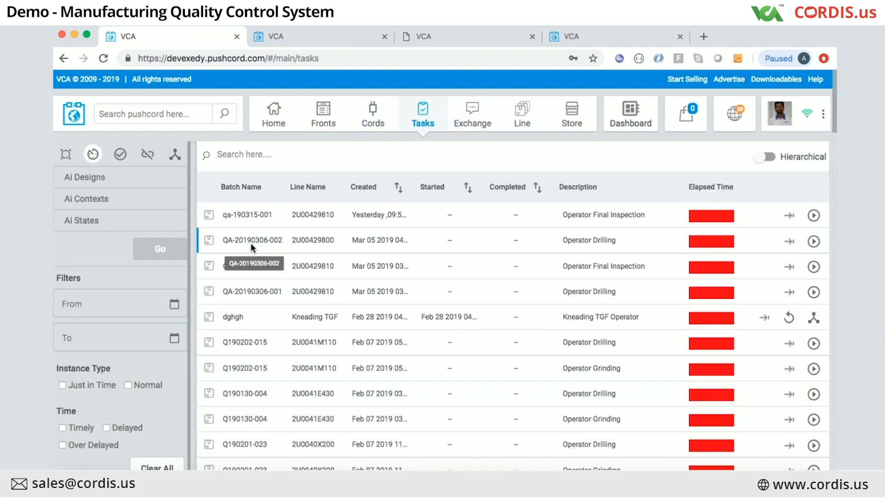
pyautogui.scroll(-2, 553, 314)
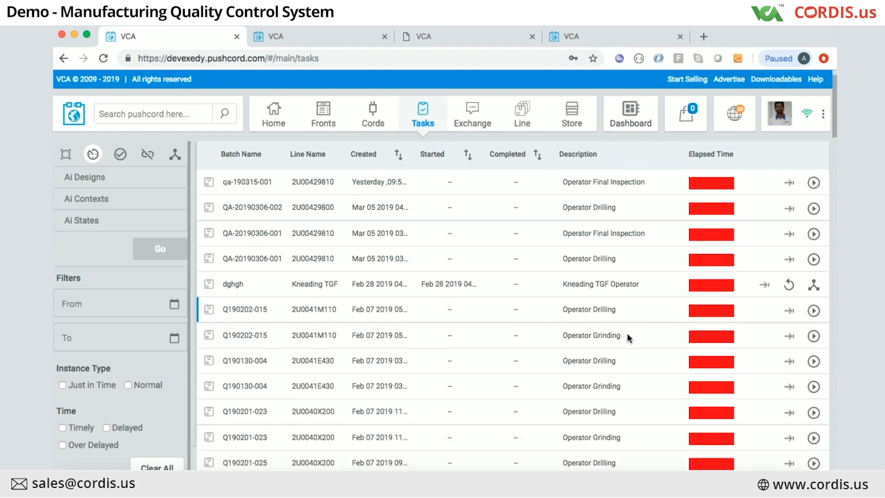
pyautogui.scroll(-2, 442, 332)
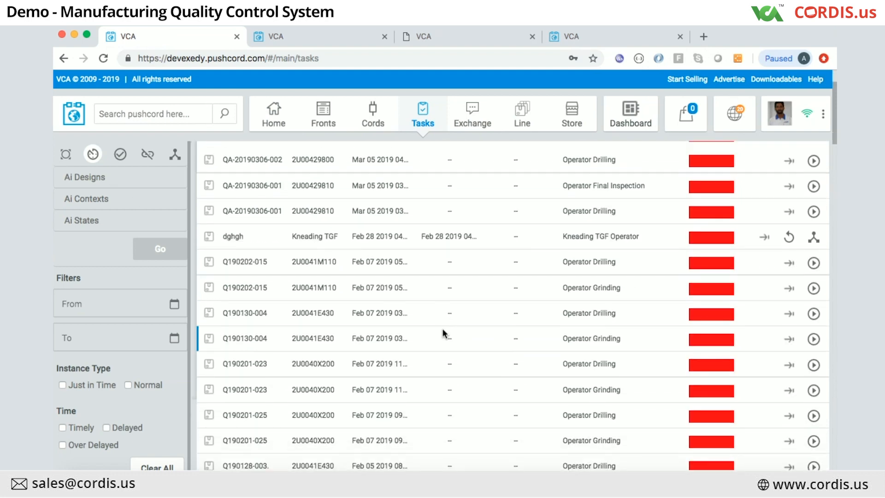
pyautogui.scroll(-2, 442, 333)
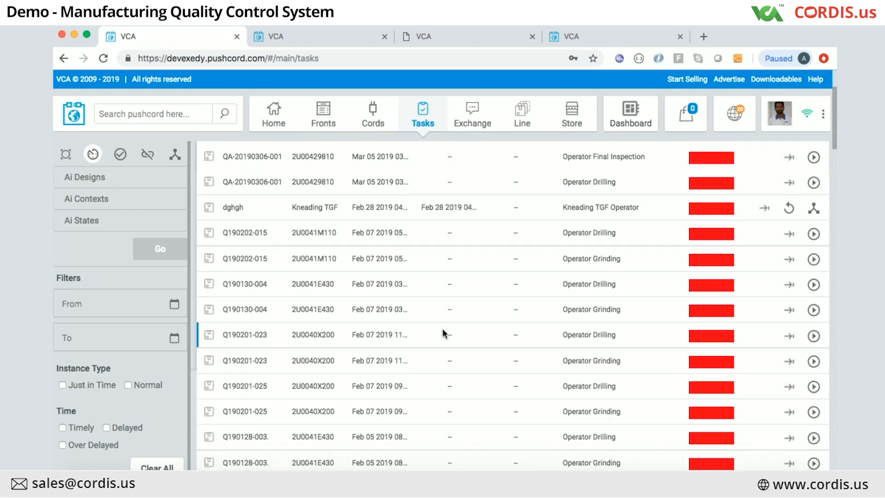
pyautogui.scroll(1, 443, 329)
pyautogui.scroll(-1, 443, 329)
pyautogui.scroll(1, 442, 329)
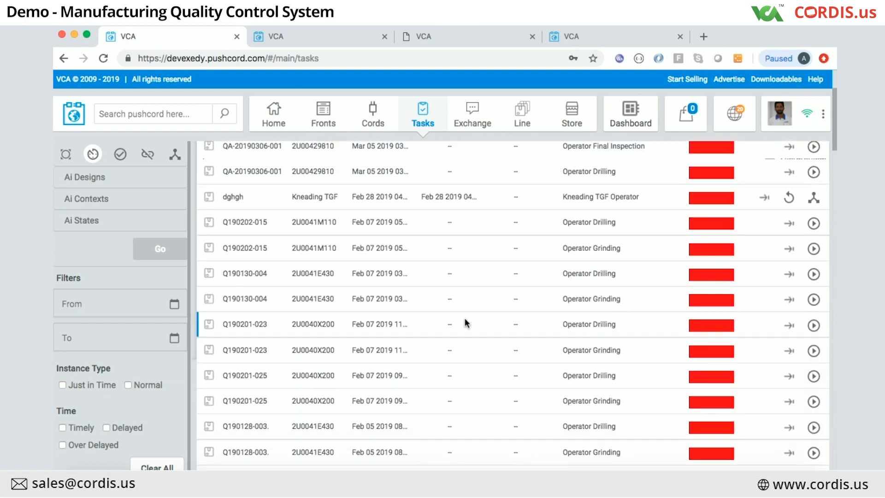
# Step: Resume the dghgh Kneading TGF task form and tick Inspection By to sign as inspector
pyautogui.click(789, 201)
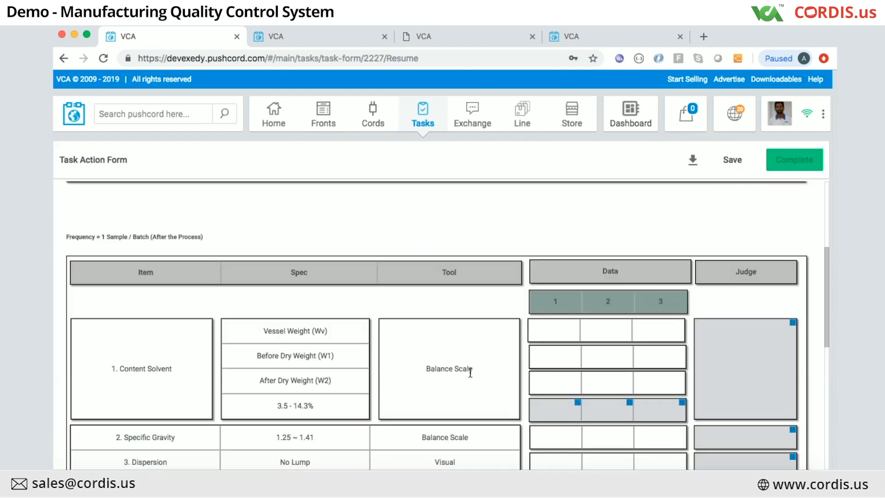
pyautogui.scroll(-10, 471, 372)
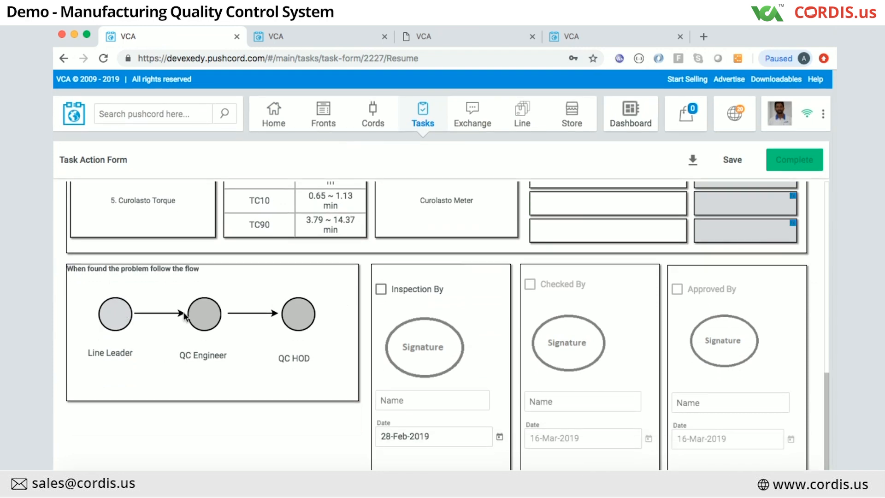
pyautogui.click(381, 289)
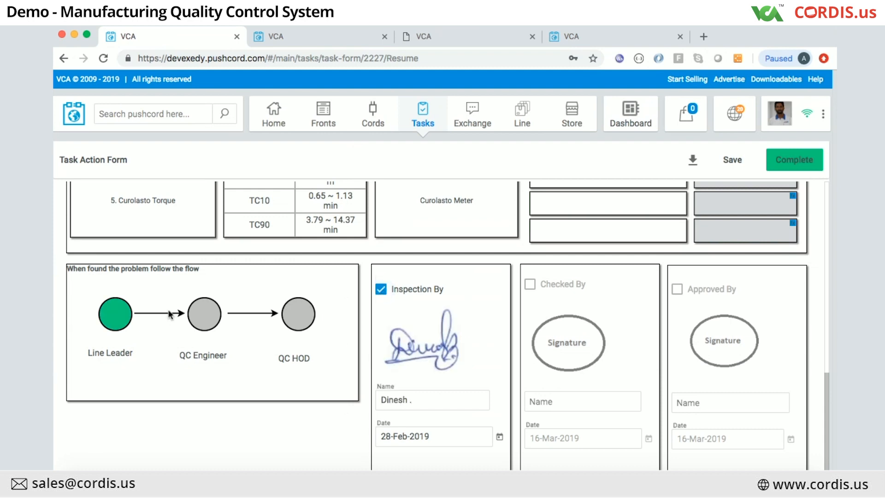
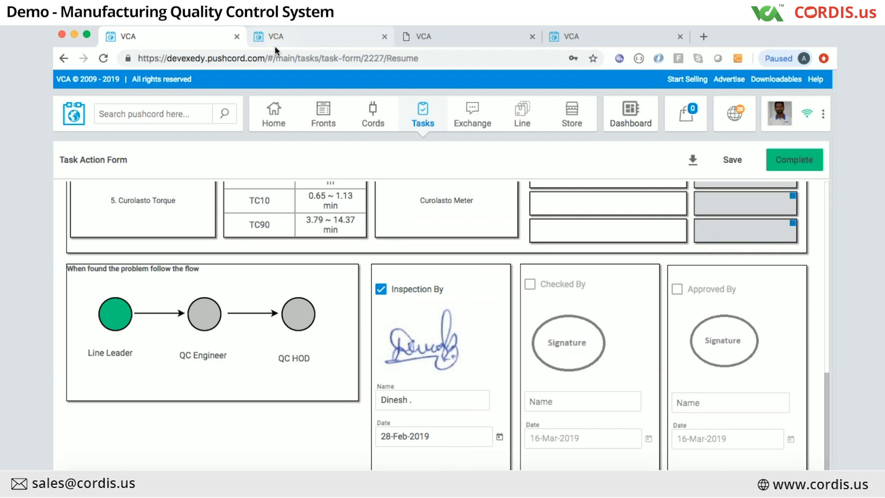
# Step: Delete the blank hotelPriceDetails row in the second tab, then bring up account options on the task form
pyautogui.click(290, 35)
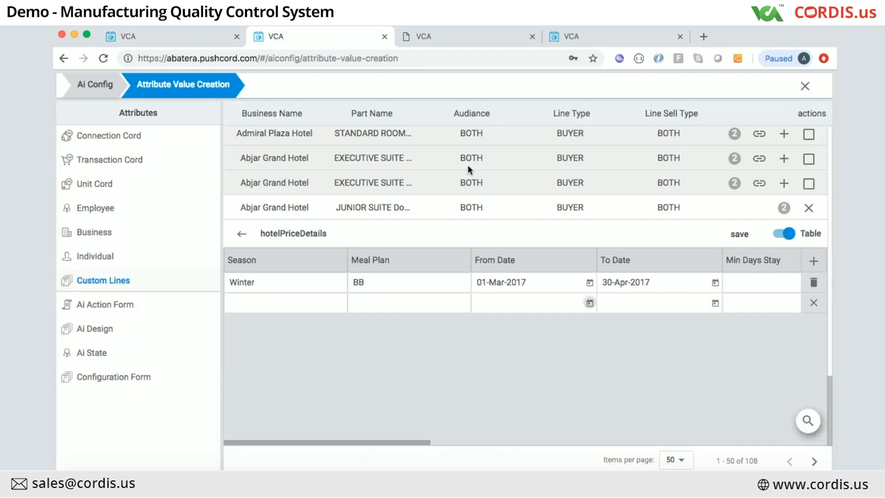
pyautogui.click(813, 304)
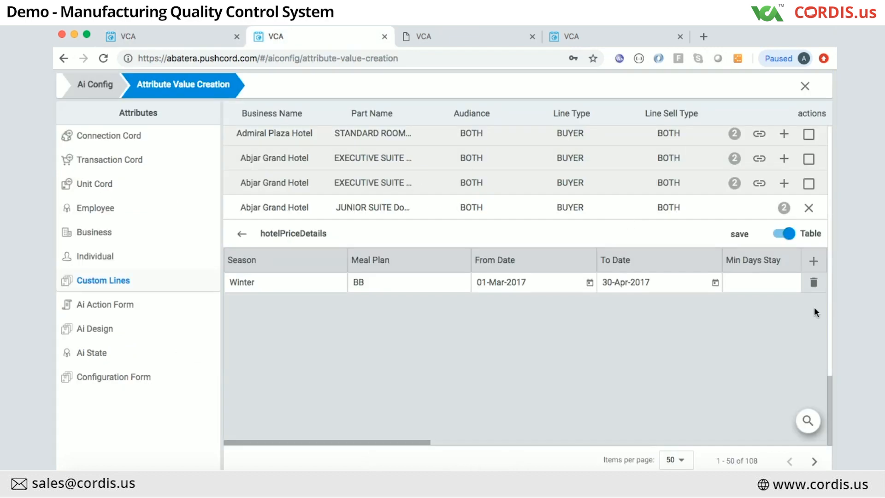
pyautogui.click(91, 84)
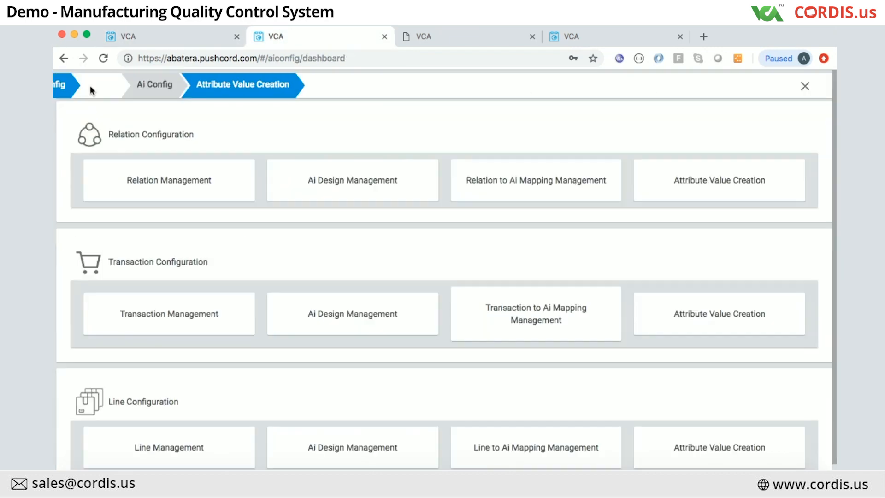
pyautogui.click(156, 38)
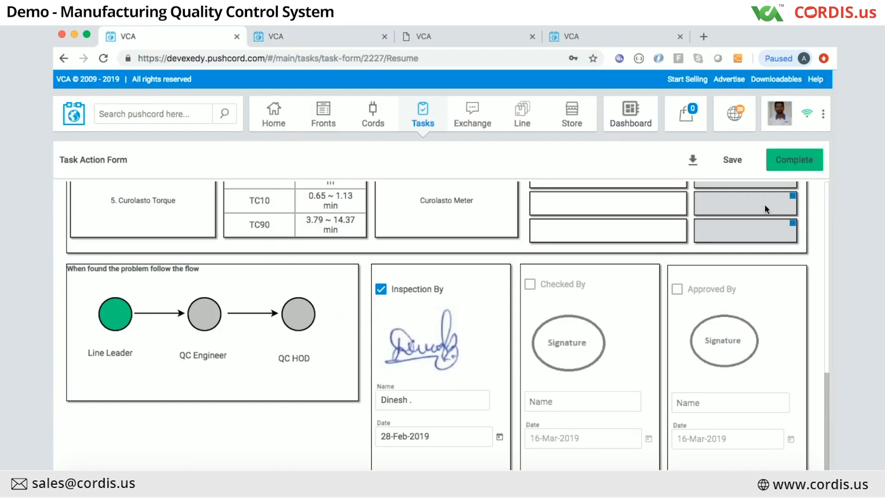
pyautogui.click(823, 114)
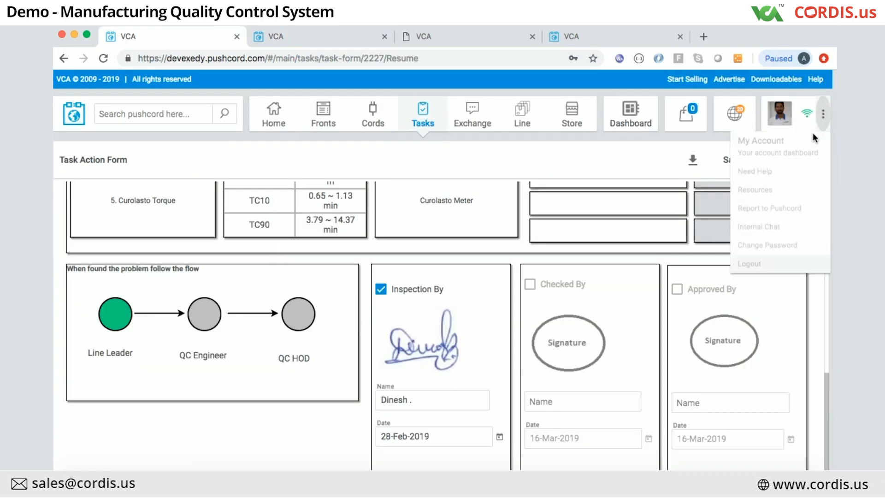
# Step: Log out and log back in with the admin account's email and password
pyautogui.click(747, 264)
pyautogui.click(648, 263)
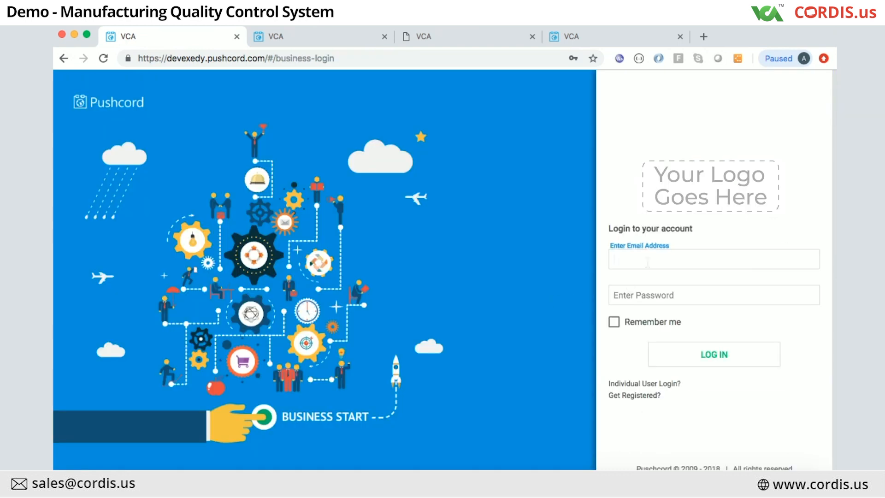
pyautogui.write('vca-admin')
pyautogui.press('Tab')
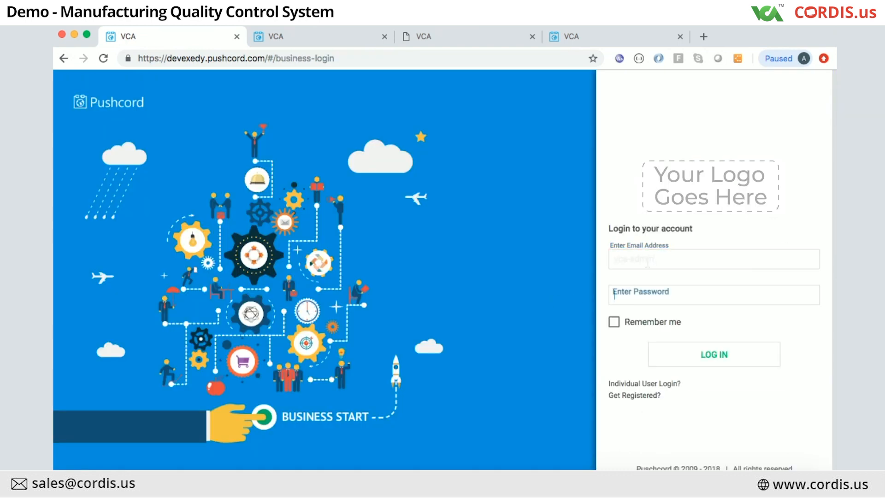
pyautogui.click(701, 255)
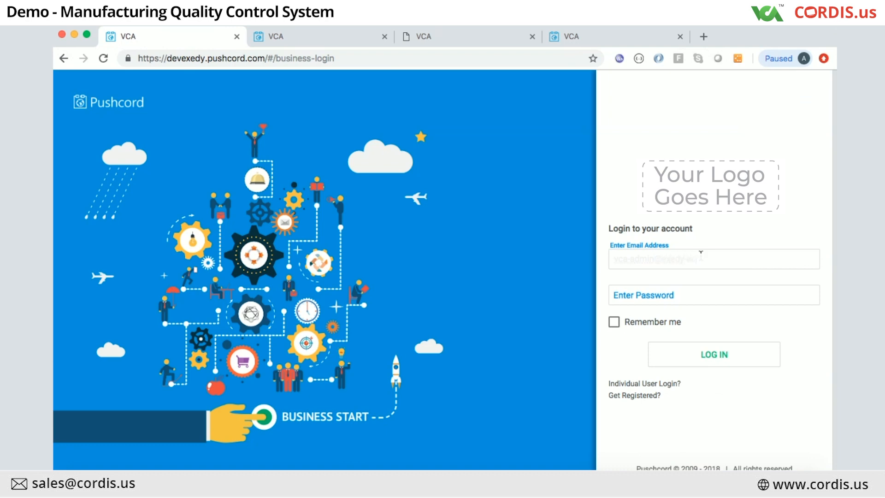
pyautogui.press('Tab')
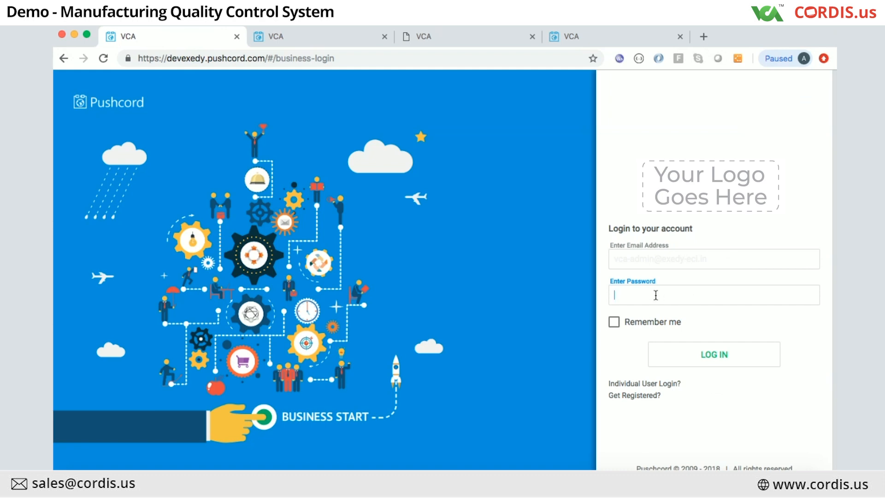
pyautogui.write('••')
pyautogui.press('BackSpace')
pyautogui.press('BackSpace')
pyautogui.write('••••••••••')
pyautogui.press('Return')
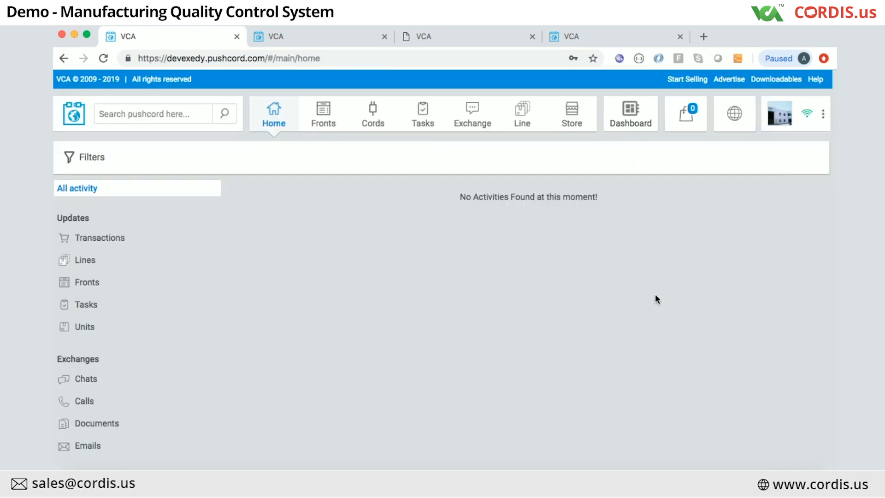
# Step: Go to Ai Configuration and open the Line Ai Design Management list
pyautogui.click(824, 116)
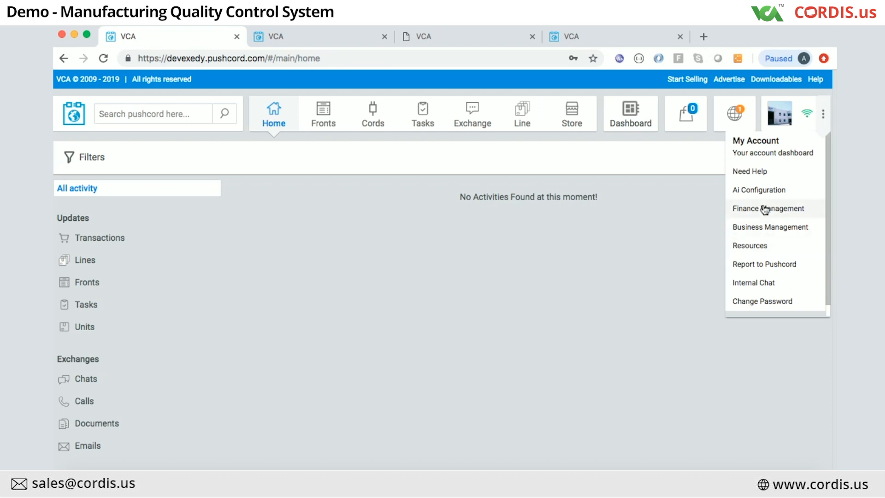
pyautogui.click(762, 190)
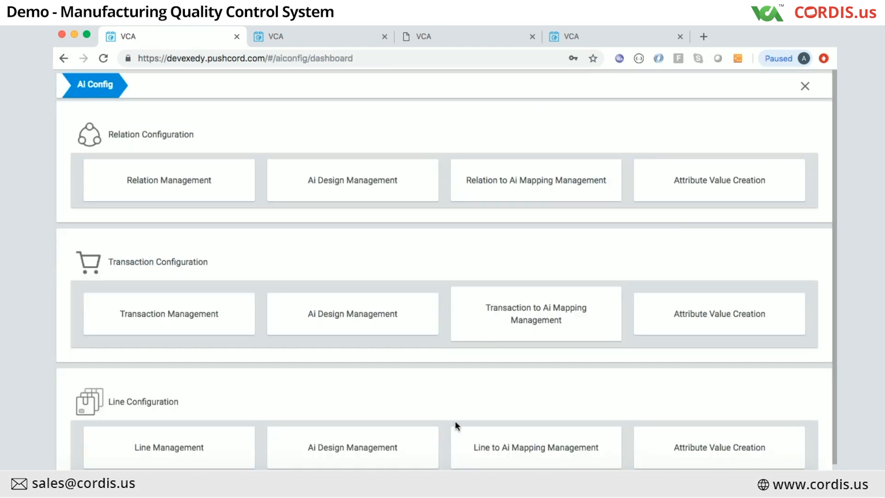
pyautogui.scroll(-1, 455, 422)
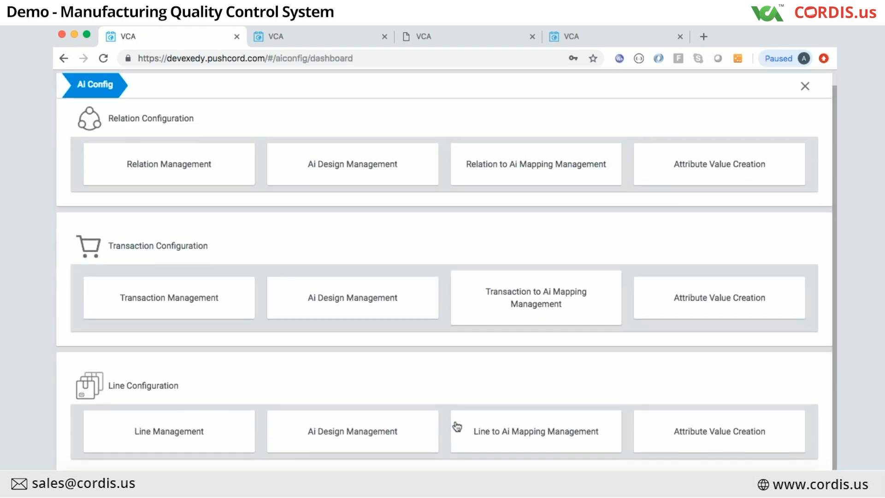
pyautogui.click(369, 435)
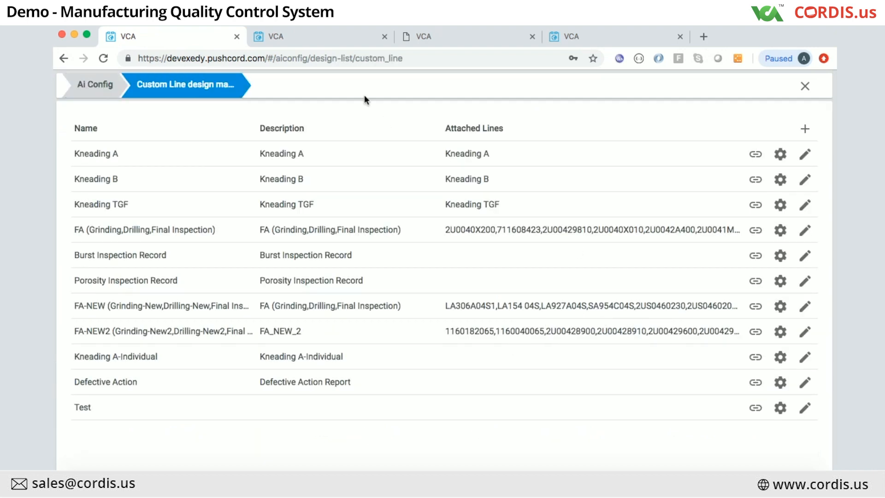
pyautogui.click(306, 29)
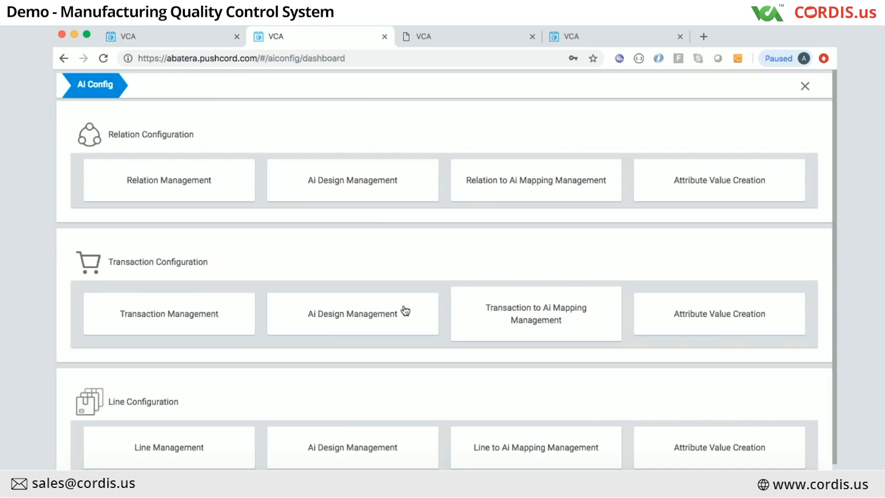
pyautogui.scroll(-1, 540, 383)
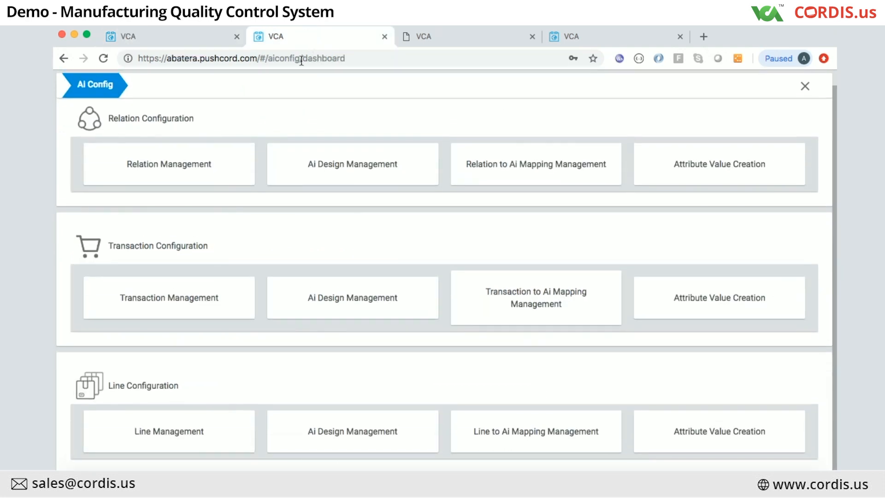
pyautogui.click(177, 34)
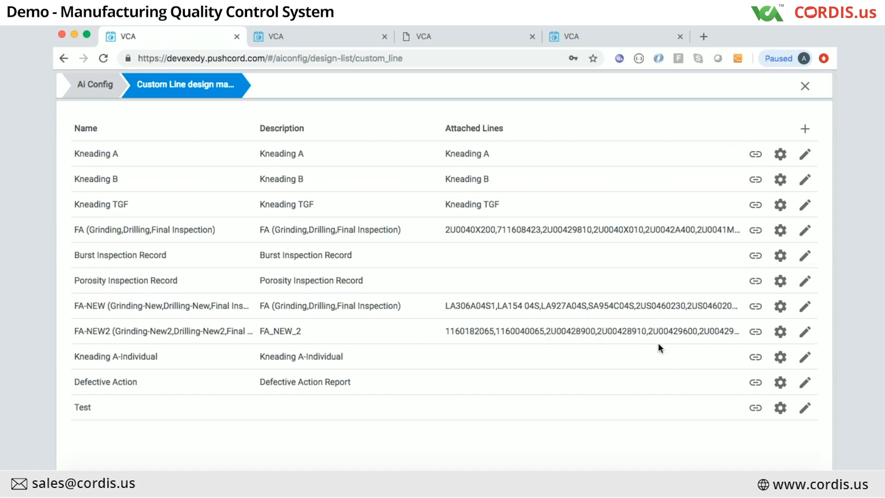
# Step: Open the Test design's settings and show its Template Forms list
pyautogui.click(805, 408)
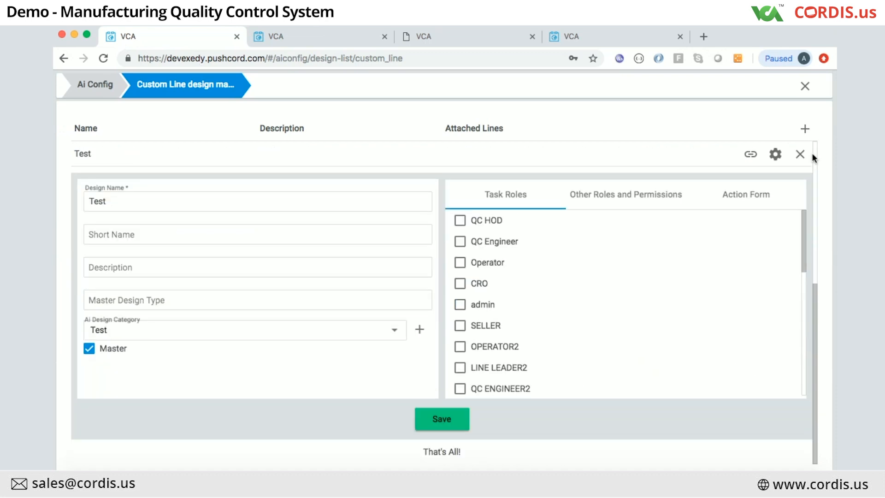
pyautogui.click(776, 154)
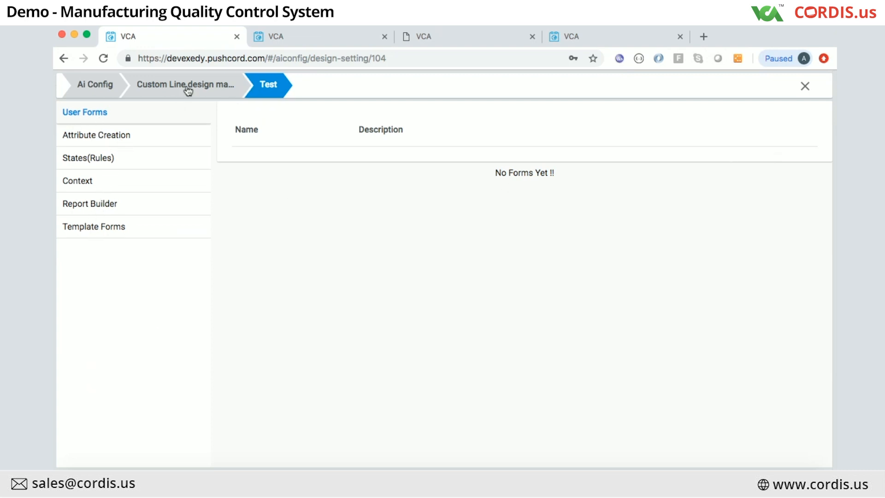
pyautogui.click(89, 228)
pyautogui.scroll(-5, 359, 338)
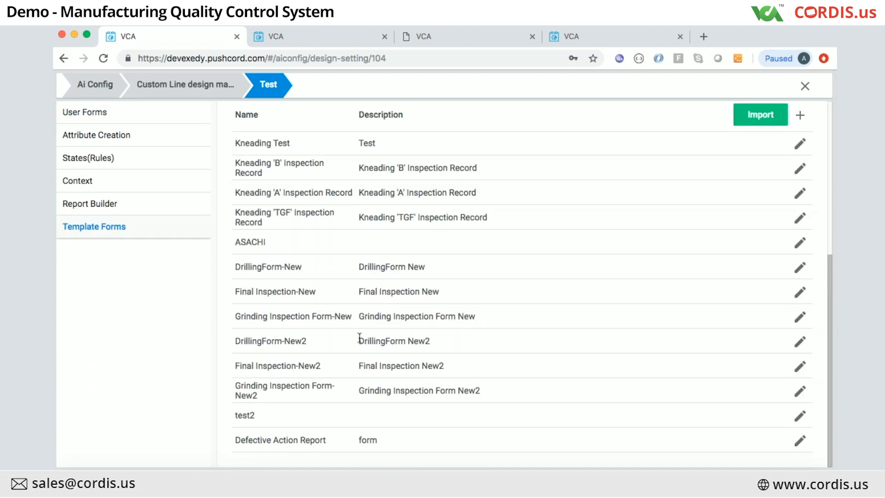
# Step: Open User Form Test2 in the builder, preview it, then select its first dropdown
pyautogui.click(800, 416)
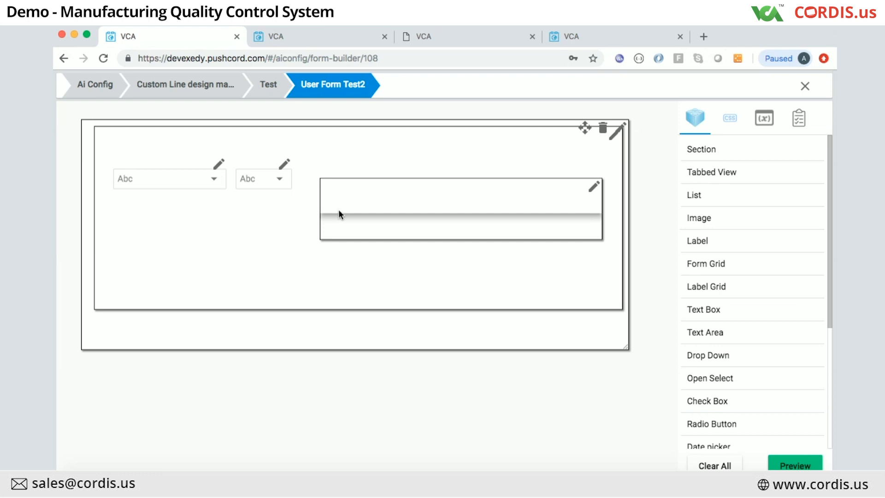
pyautogui.click(803, 467)
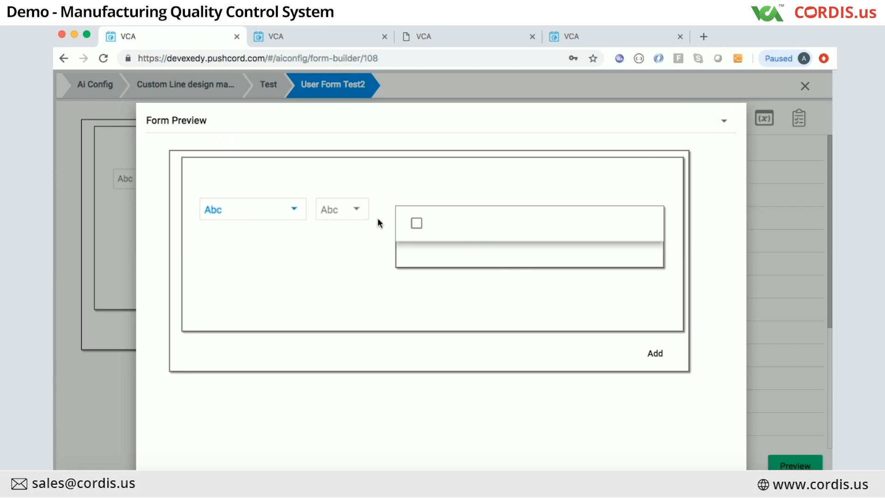
pyautogui.click(791, 192)
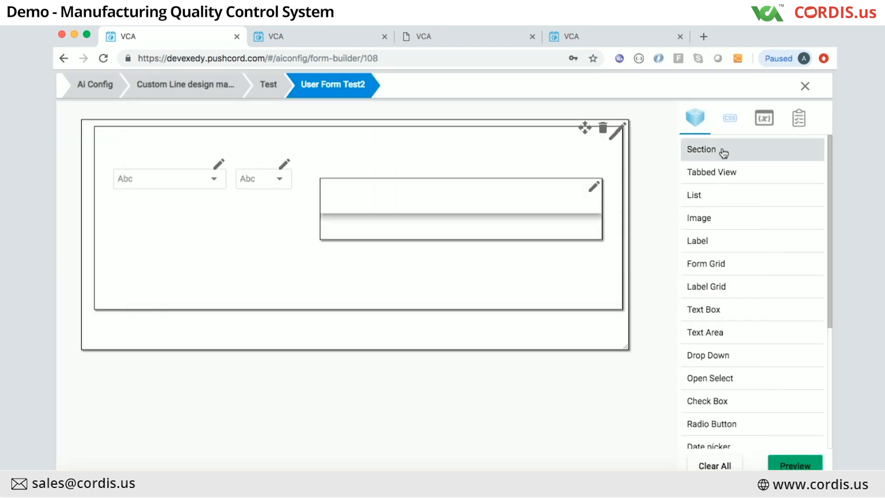
pyautogui.click(220, 165)
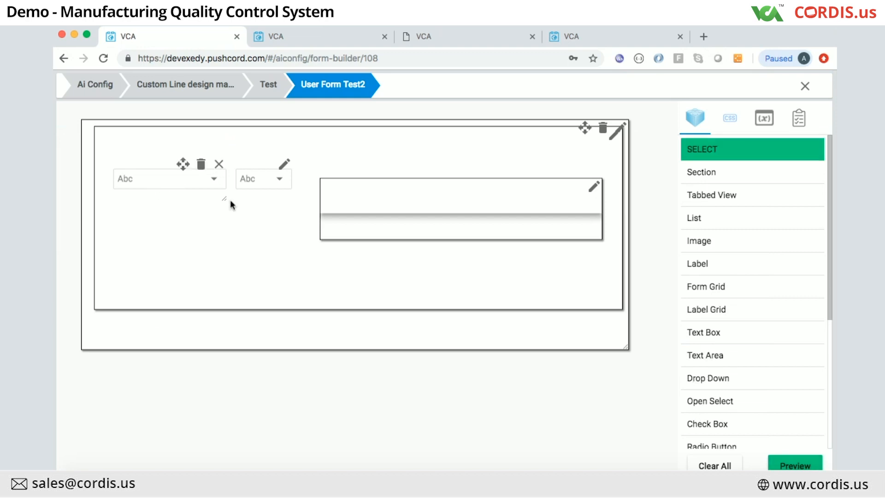
# Step: Inspect the dropdown's option filter and column settings in Condition Configuration
pyautogui.click(173, 184)
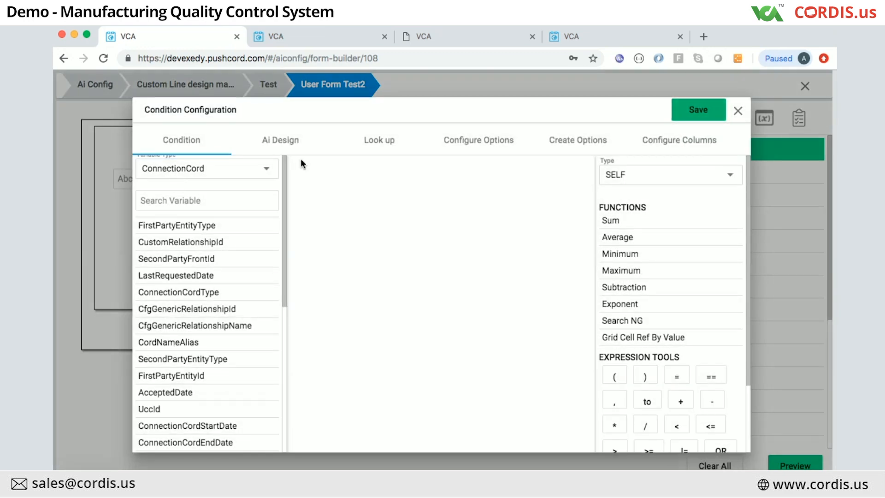
pyautogui.click(480, 138)
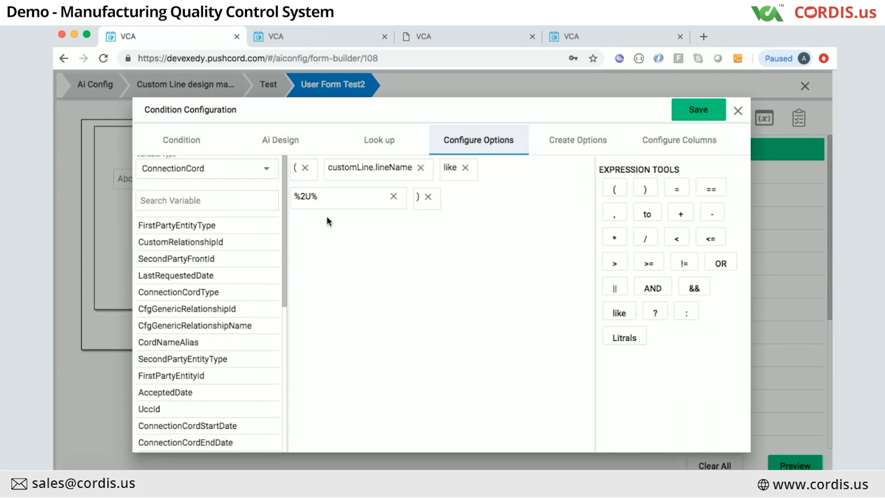
pyautogui.click(645, 143)
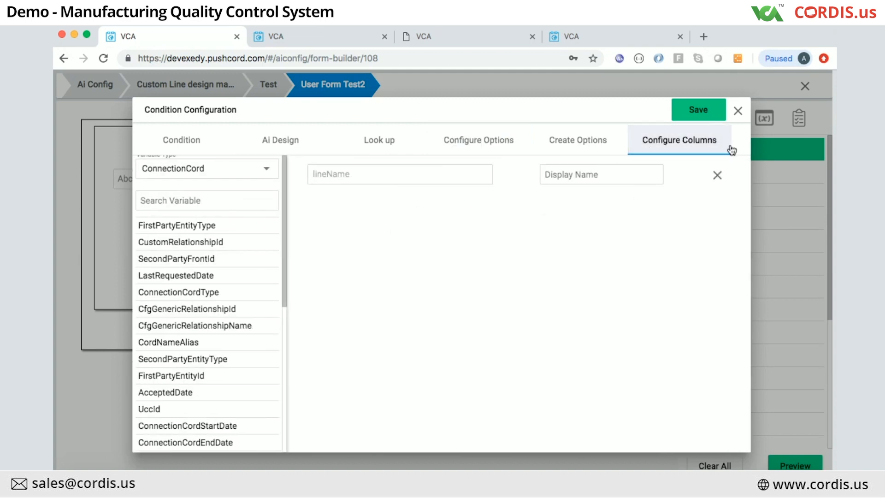
pyautogui.click(738, 111)
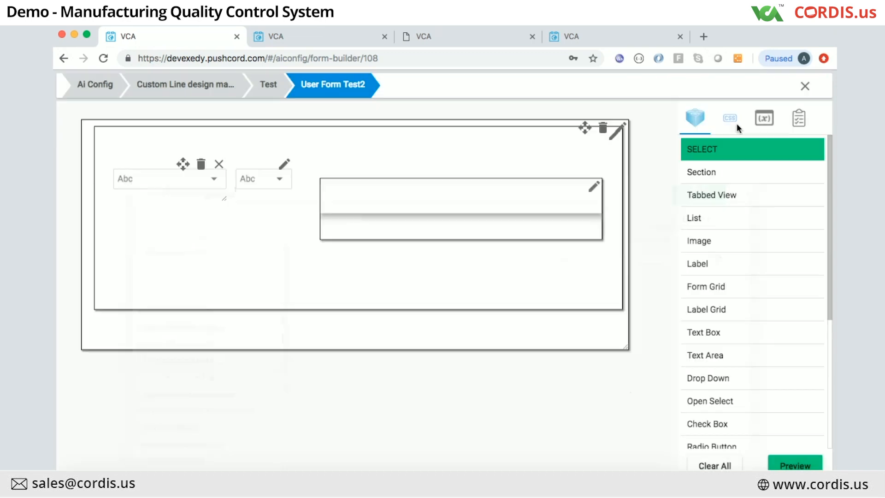
# Step: Recheck Configure Options and Configure Columns, then exit the builder to the home page's account menu
pyautogui.click(253, 180)
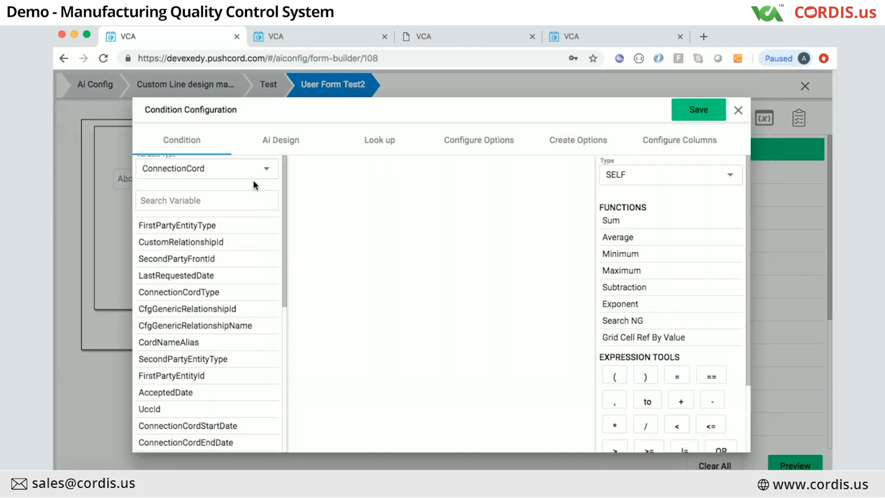
pyautogui.click(484, 143)
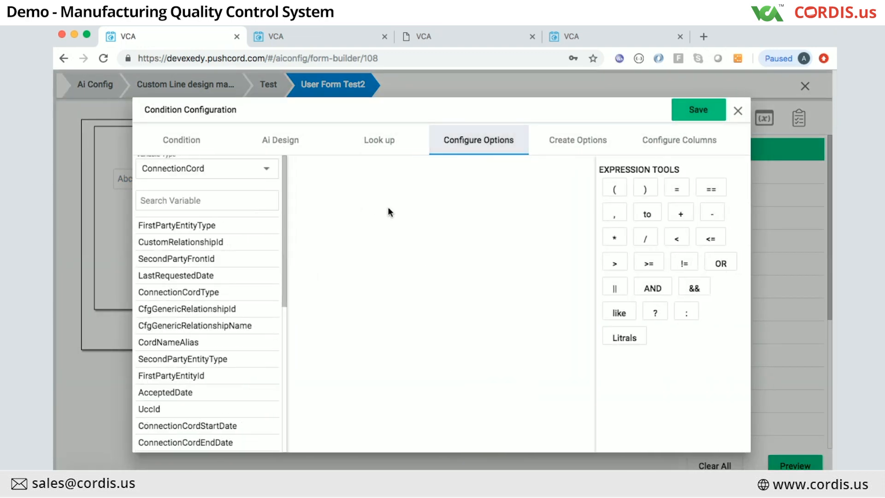
pyautogui.click(662, 134)
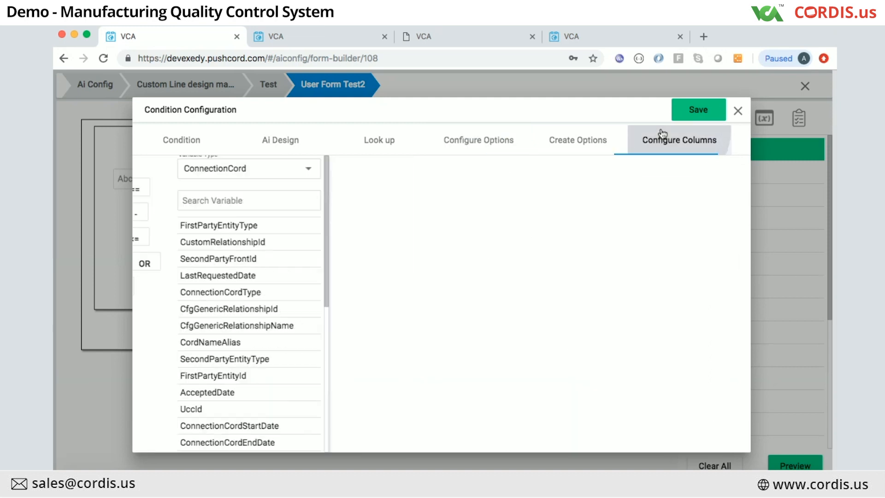
pyautogui.click(738, 111)
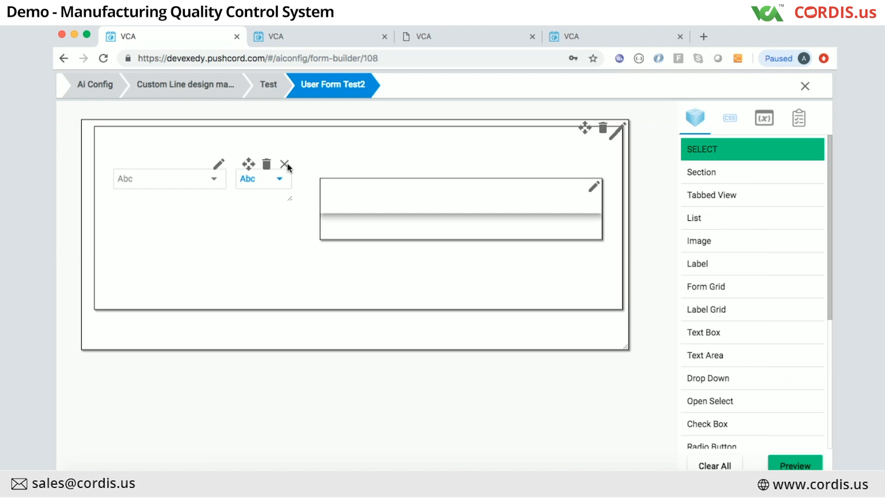
pyautogui.click(805, 85)
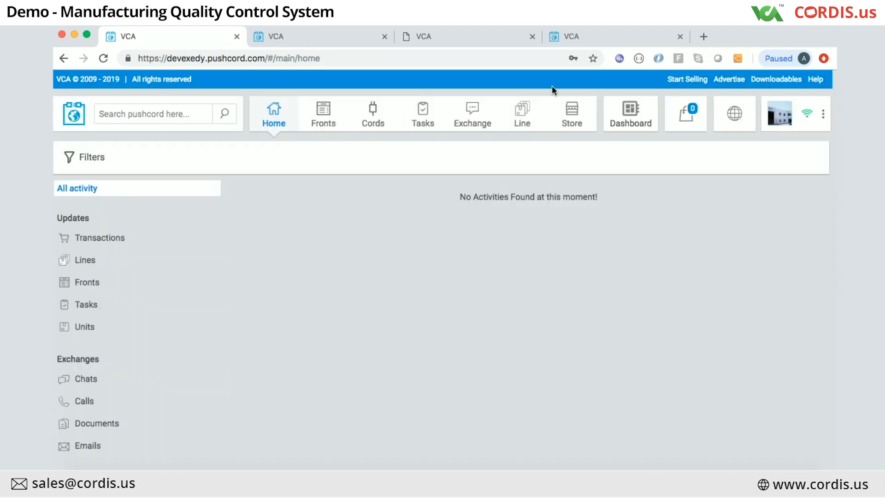
pyautogui.click(824, 113)
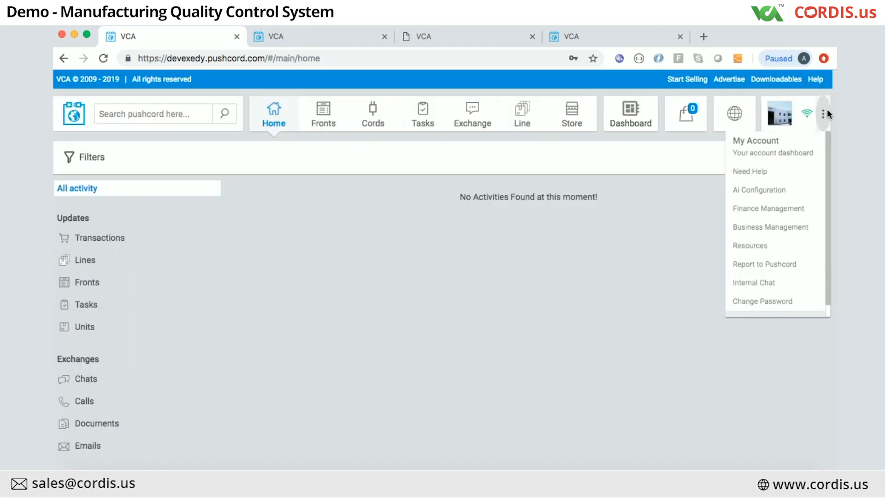
# Step: Create a new blank user form from Kneading A's Template Forms in Line Ai Design Management
pyautogui.click(756, 191)
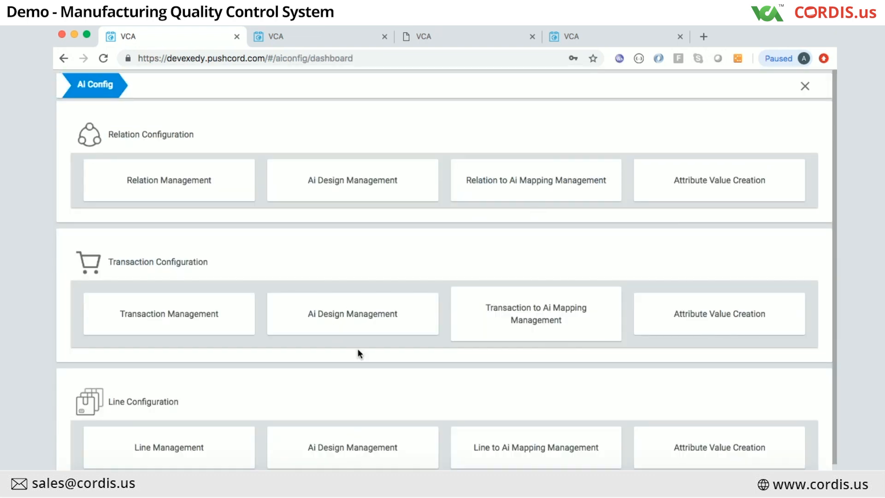
pyautogui.click(361, 312)
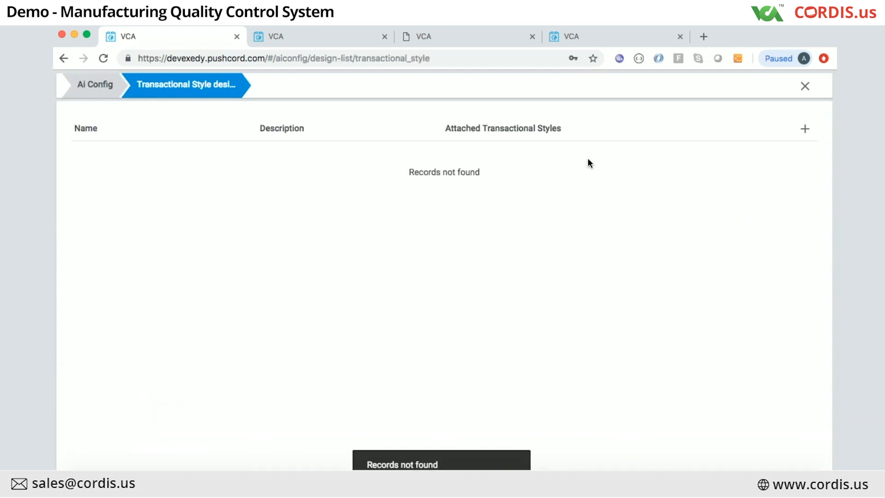
pyautogui.click(109, 87)
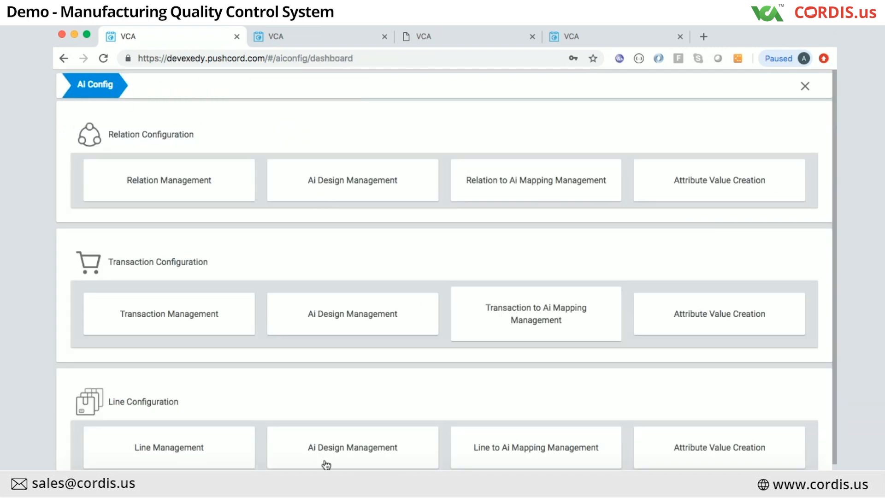
pyautogui.click(340, 445)
pyautogui.click(781, 154)
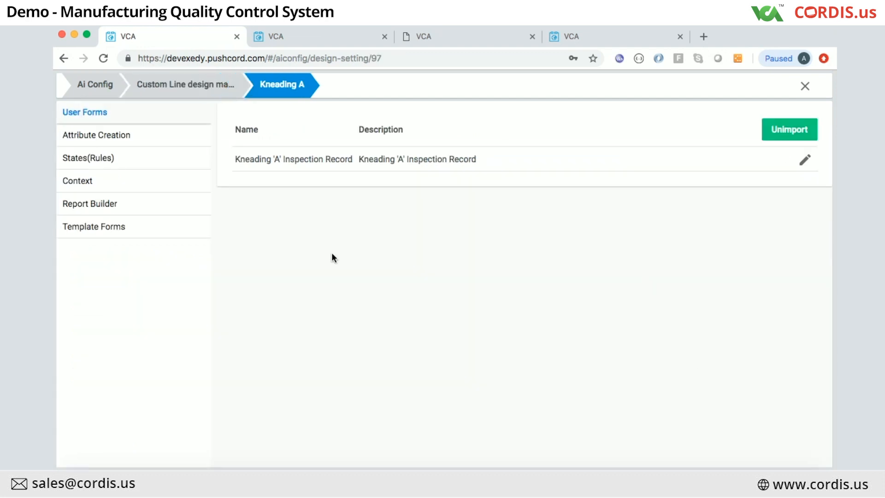
pyautogui.click(123, 226)
pyautogui.click(802, 132)
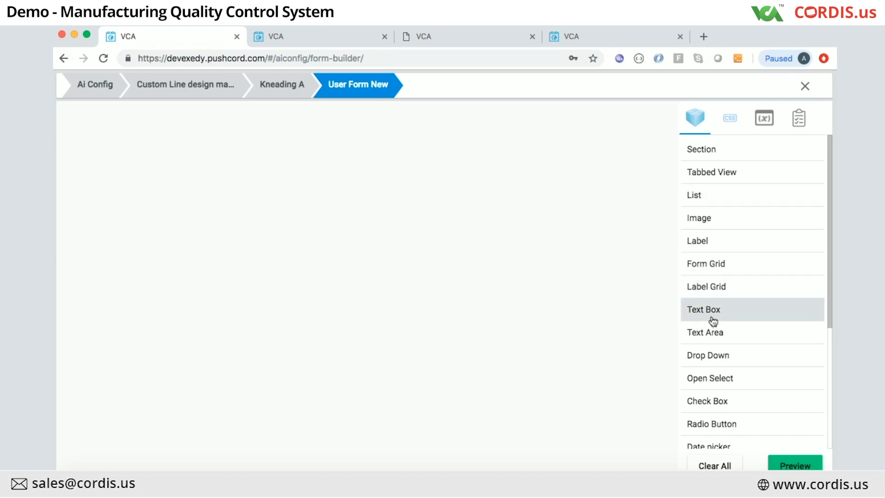
# Step: Drop two Radio Button elements onto the form canvas
pyautogui.scroll(-1, 715, 312)
pyautogui.moveTo(716, 412)
pyautogui.mouseDown()
pyautogui.moveTo(541, 352)
pyautogui.moveTo(334, 310)
pyautogui.moveTo(199, 269)
pyautogui.moveTo(181, 174)
pyautogui.mouseUp()
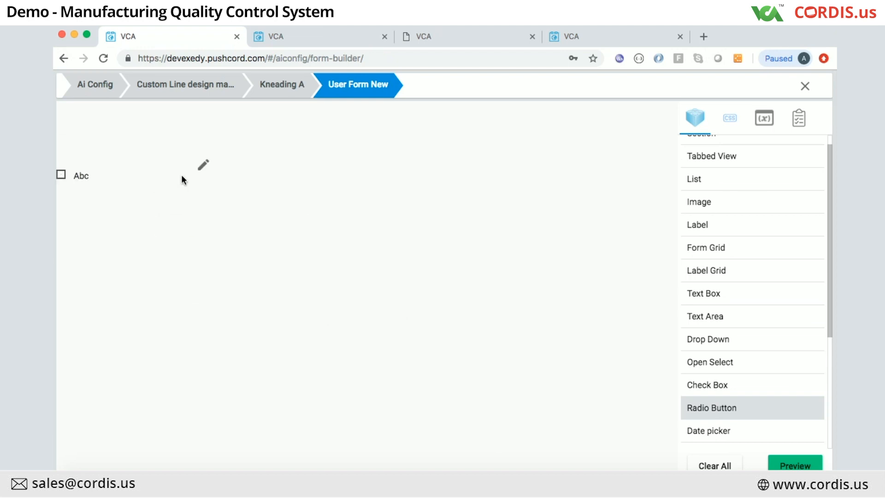
pyautogui.moveTo(709, 408)
pyautogui.mouseDown()
pyautogui.moveTo(535, 293)
pyautogui.moveTo(391, 217)
pyautogui.moveTo(357, 171)
pyautogui.mouseUp()
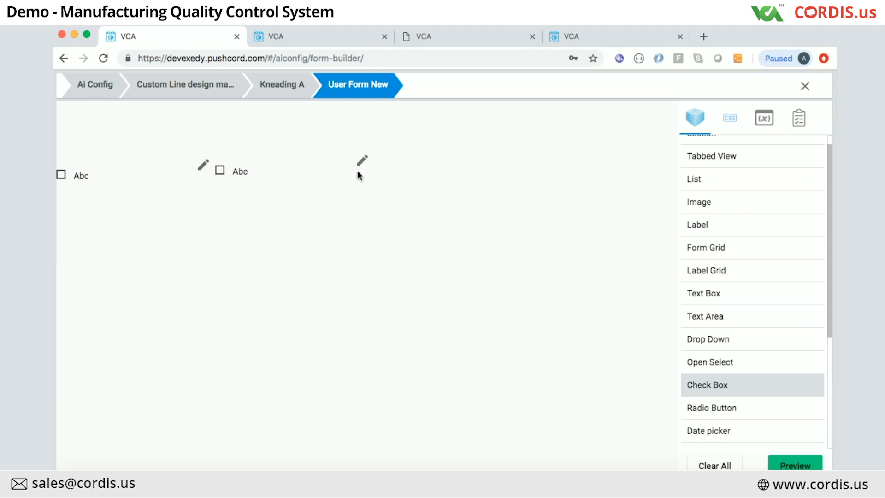
# Step: Narrow both Abc radio elements and align them side by side near the top
pyautogui.click(62, 175)
pyautogui.click(201, 166)
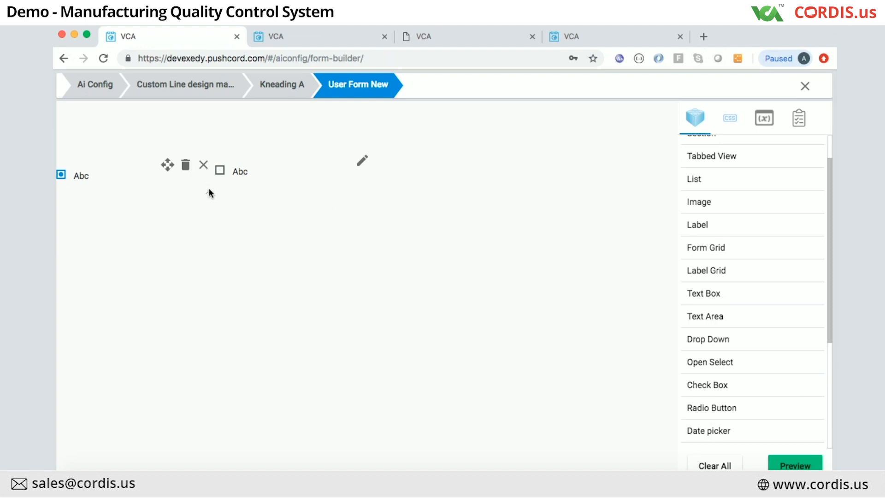
pyautogui.moveTo(207, 191); pyautogui.dragTo(143, 192)
pyautogui.moveTo(102, 165); pyautogui.dragTo(142, 155)
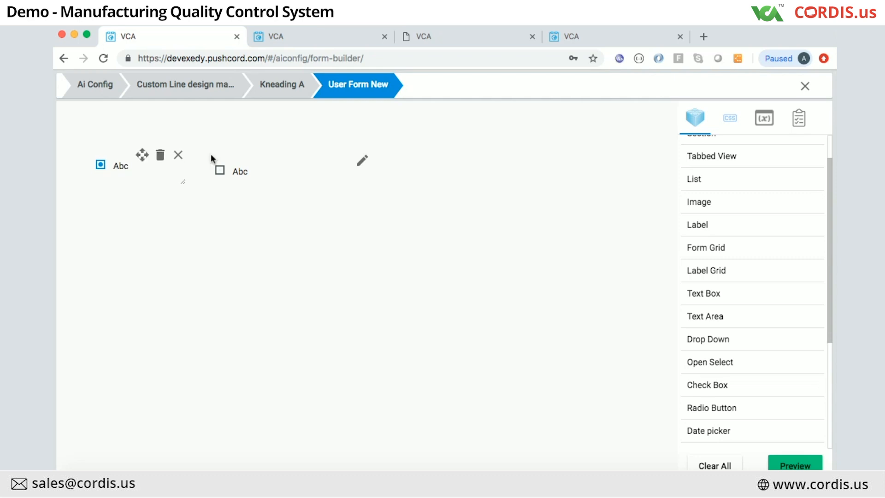
pyautogui.click(362, 160)
pyautogui.moveTo(366, 187); pyautogui.dragTo(309, 188)
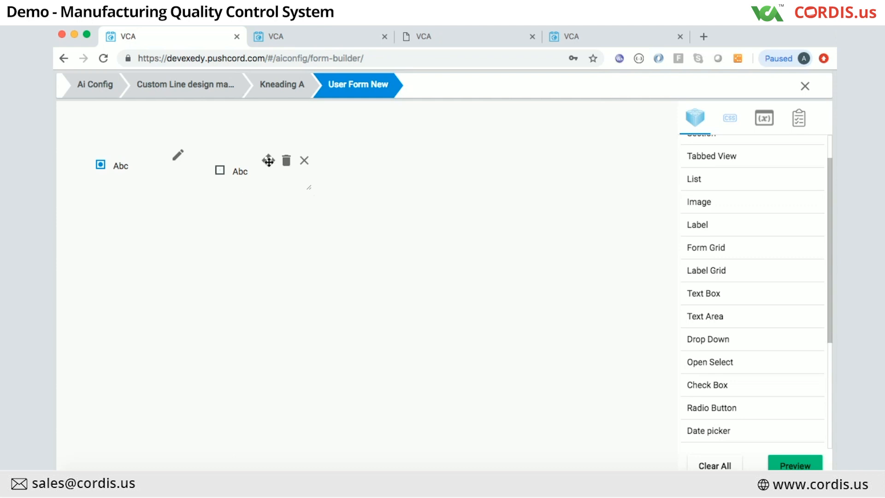
pyautogui.moveTo(268, 161); pyautogui.dragTo(270, 159)
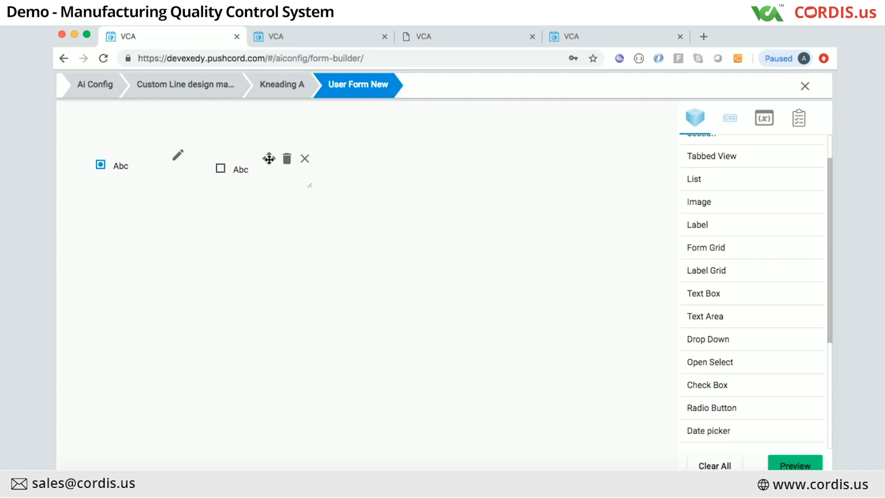
# Step: Pick the CustomLine variable type and drag lineType onto the radio elements
pyautogui.click(765, 119)
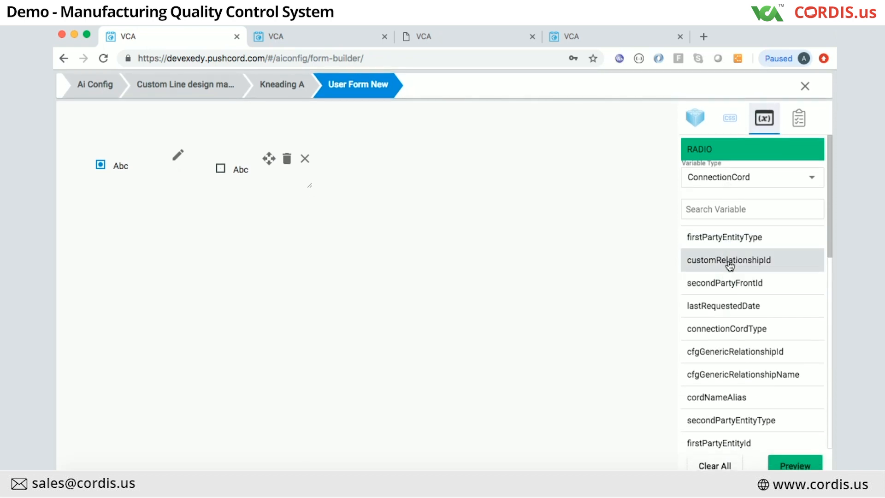
pyautogui.click(735, 178)
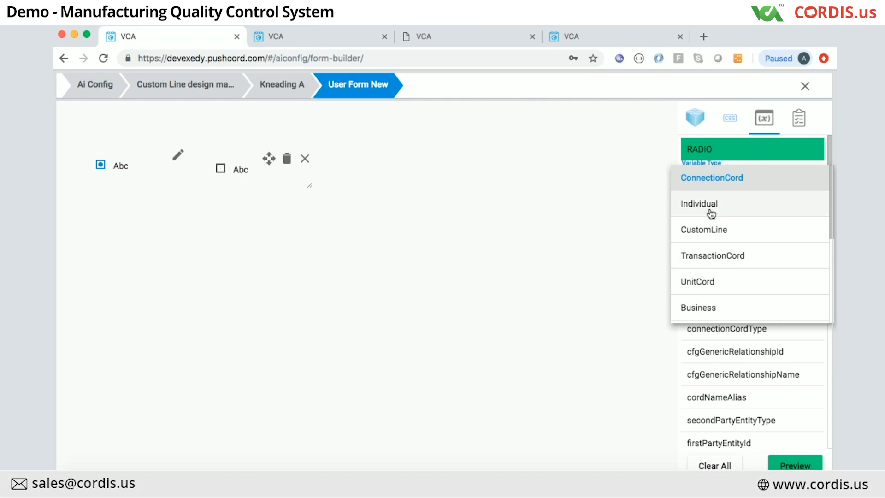
pyautogui.click(617, 196)
pyautogui.click(700, 178)
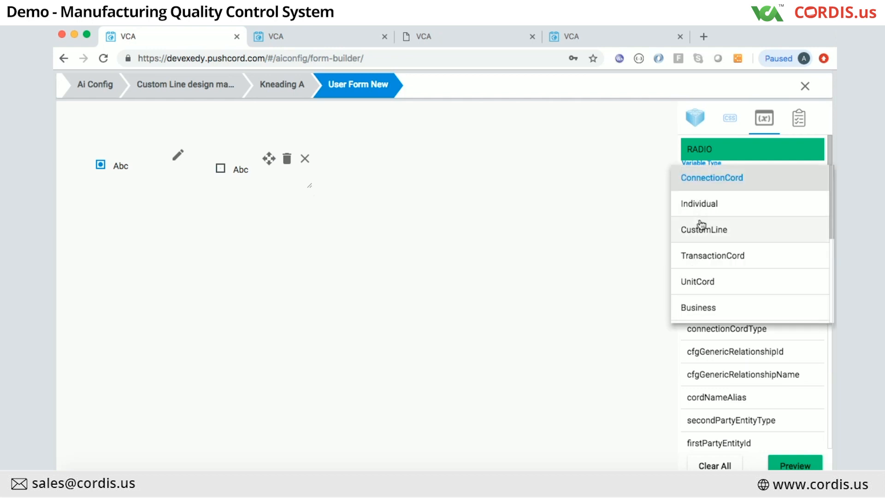
pyautogui.click(702, 232)
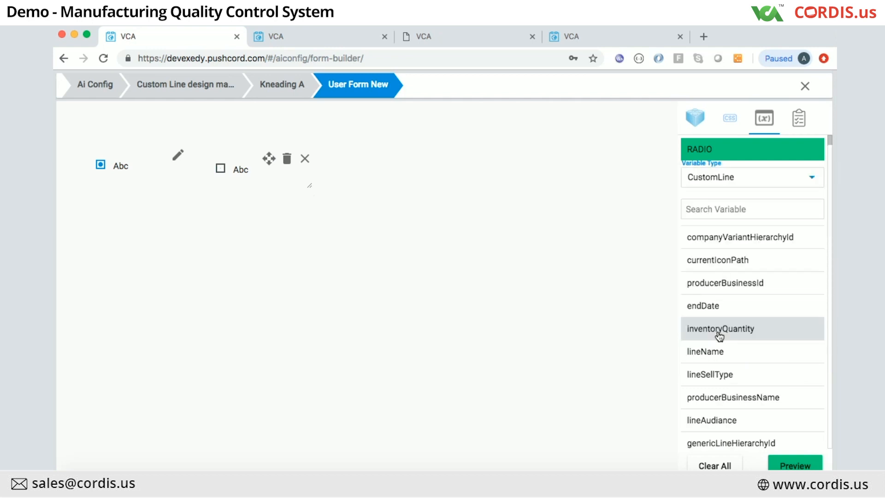
pyautogui.scroll(-3, 719, 337)
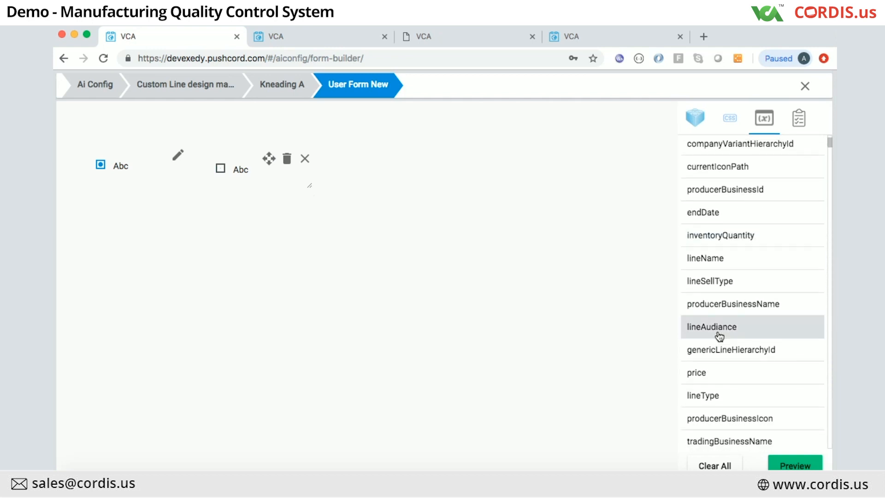
pyautogui.moveTo(706, 395); pyautogui.dragTo(120, 162)
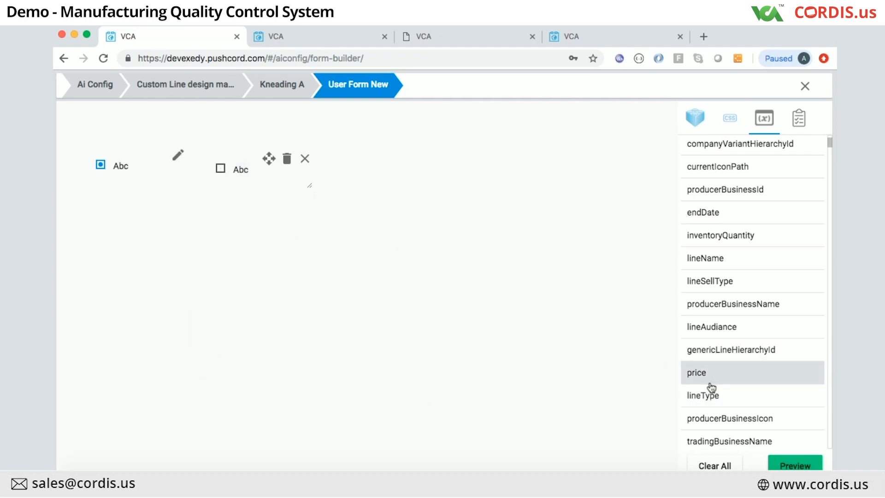
pyautogui.moveTo(707, 395); pyautogui.dragTo(240, 158)
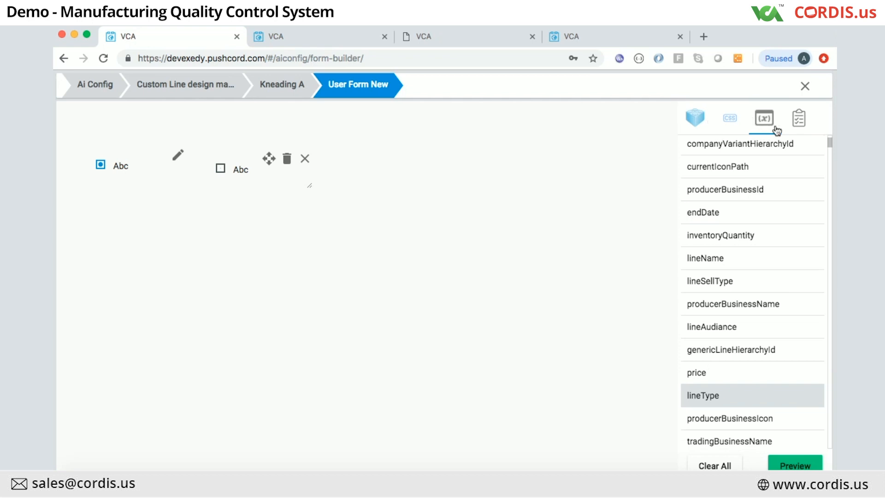
pyautogui.click(799, 123)
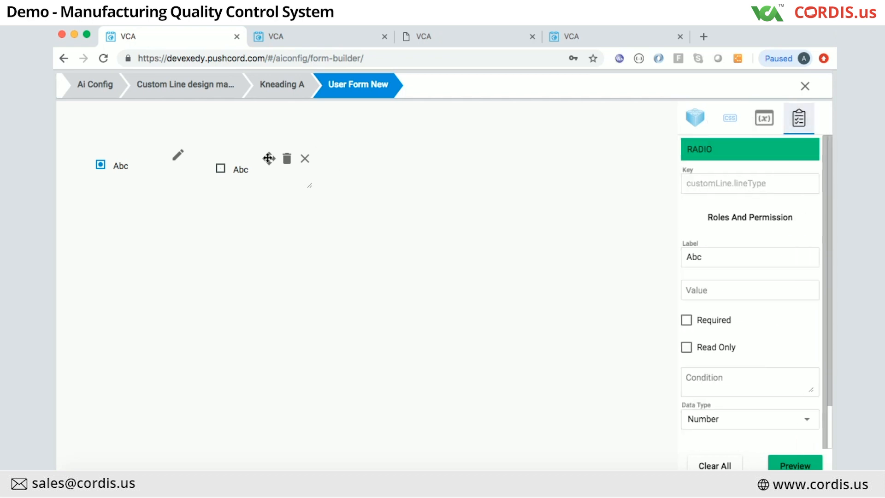
pyautogui.click(306, 160)
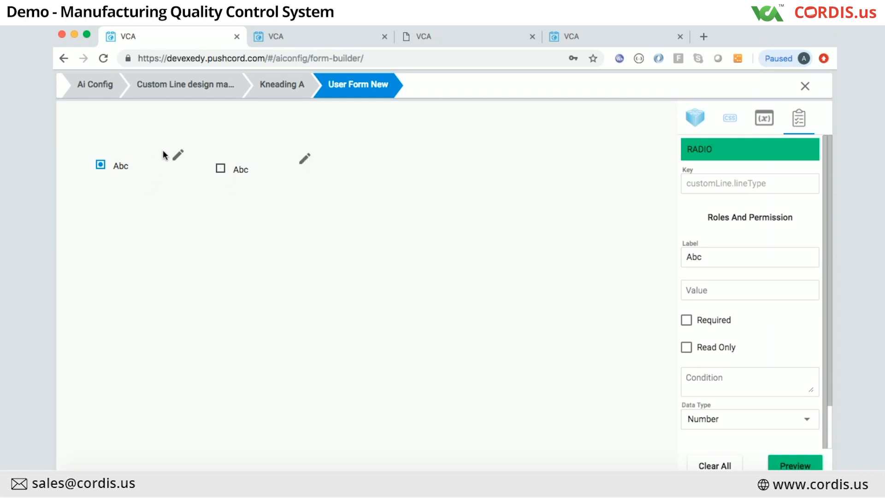
# Step: Bind lineType to the first radio option, giving key customLine.lineType with Number type
pyautogui.click(178, 156)
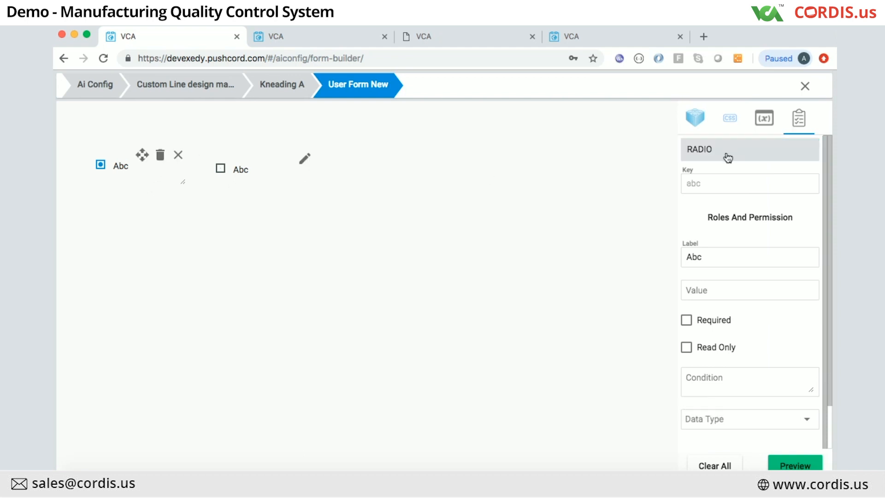
pyautogui.click(764, 121)
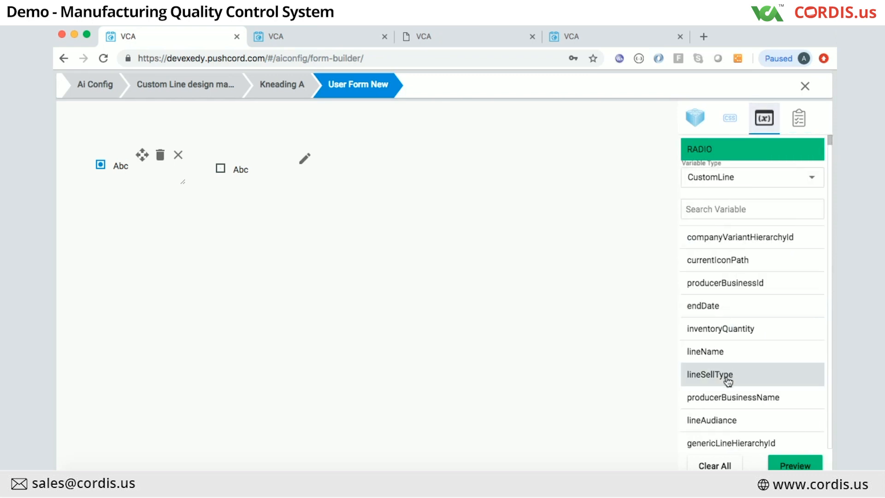
pyautogui.scroll(-3, 728, 381)
pyautogui.moveTo(728, 382); pyautogui.dragTo(115, 163)
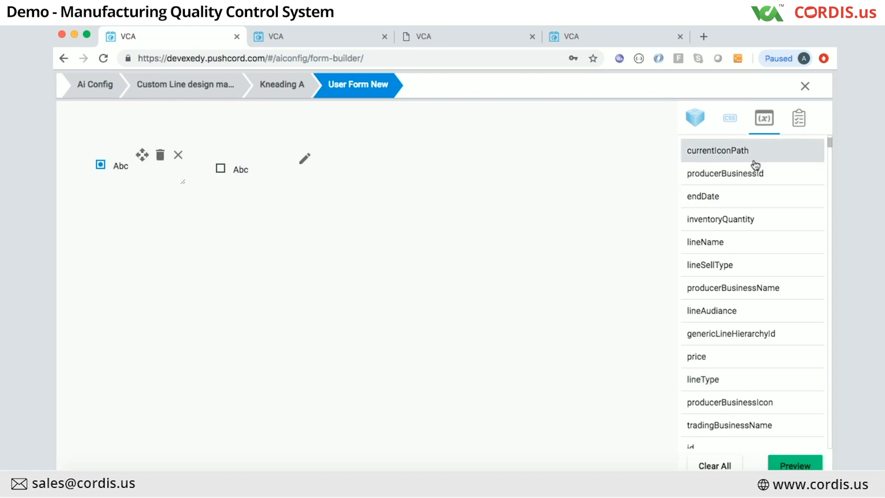
pyautogui.click(799, 124)
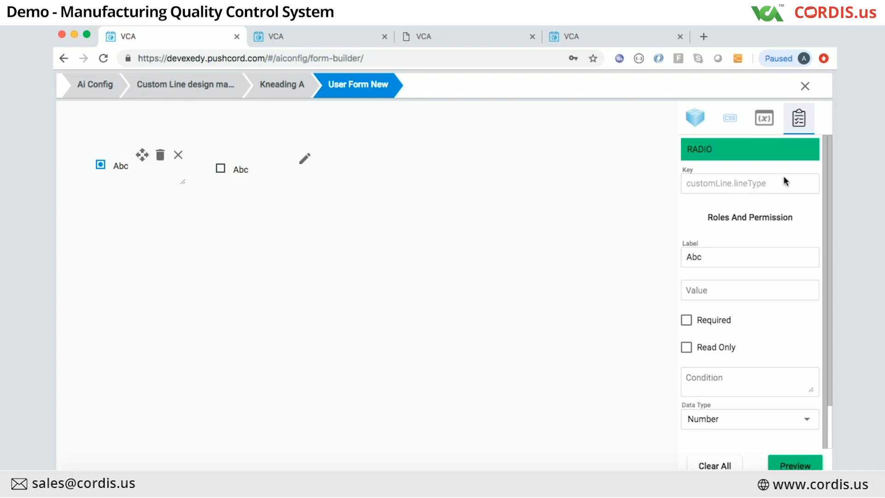
pyautogui.click(178, 155)
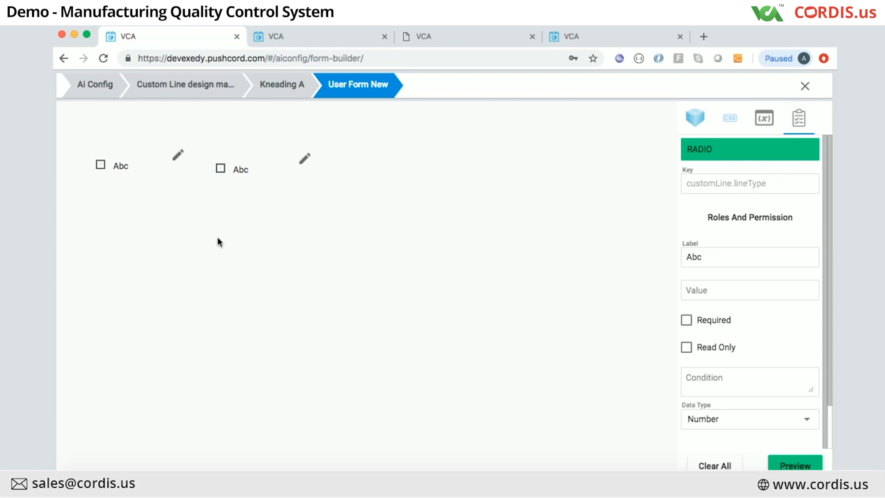
pyautogui.click(785, 465)
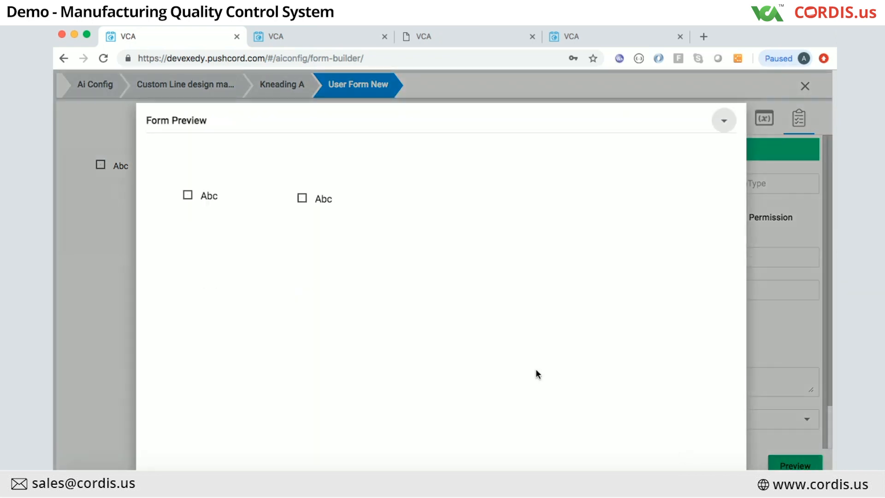
pyautogui.click(188, 195)
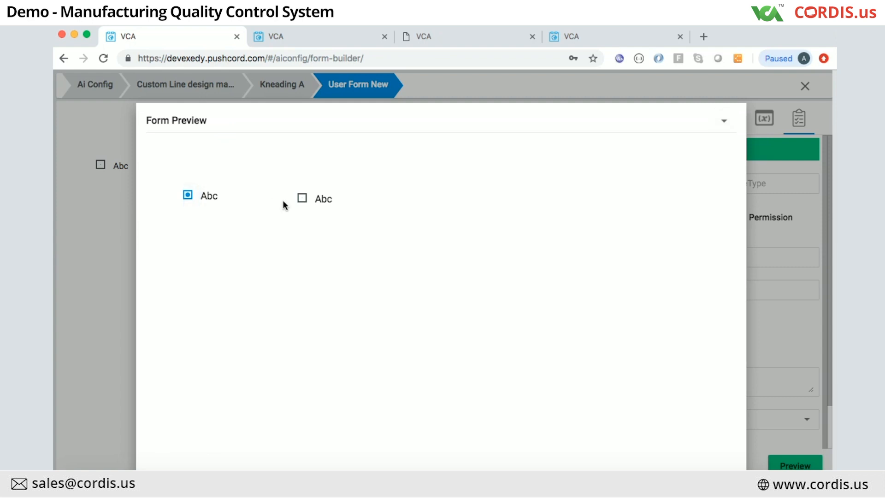
pyautogui.click(302, 198)
pyautogui.click(188, 195)
pyautogui.click(302, 199)
pyautogui.click(724, 120)
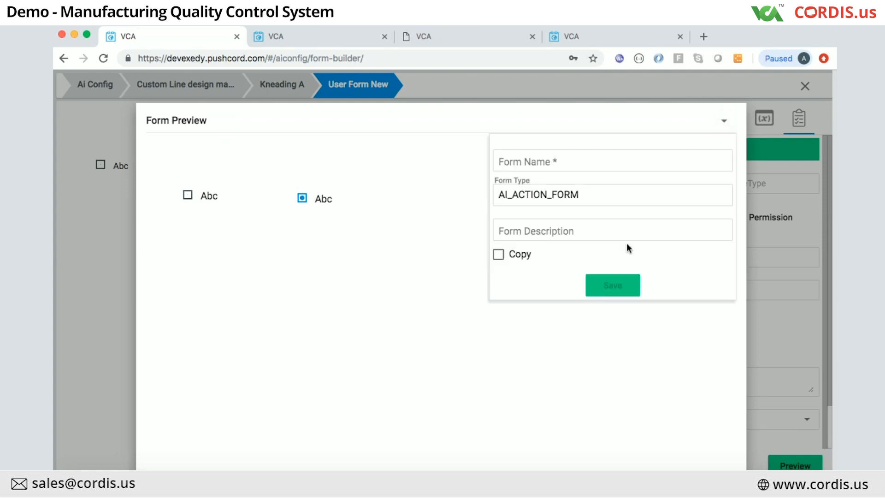
pyautogui.click(776, 217)
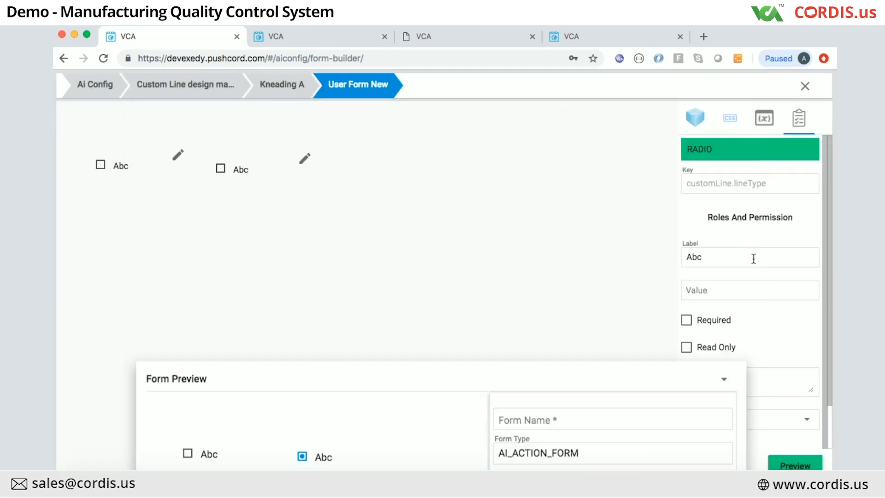
# Step: Set the second radio option's label to NO and its value to Business
pyautogui.scroll(-1, 686, 320)
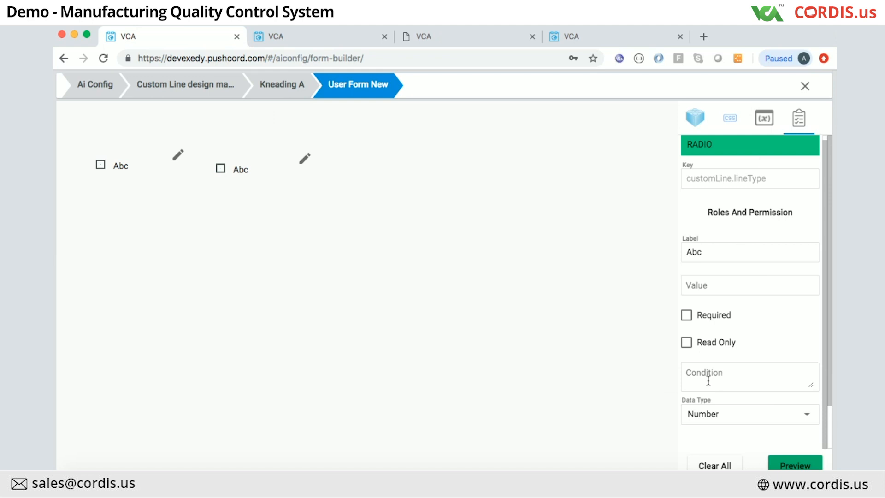
pyautogui.click(304, 158)
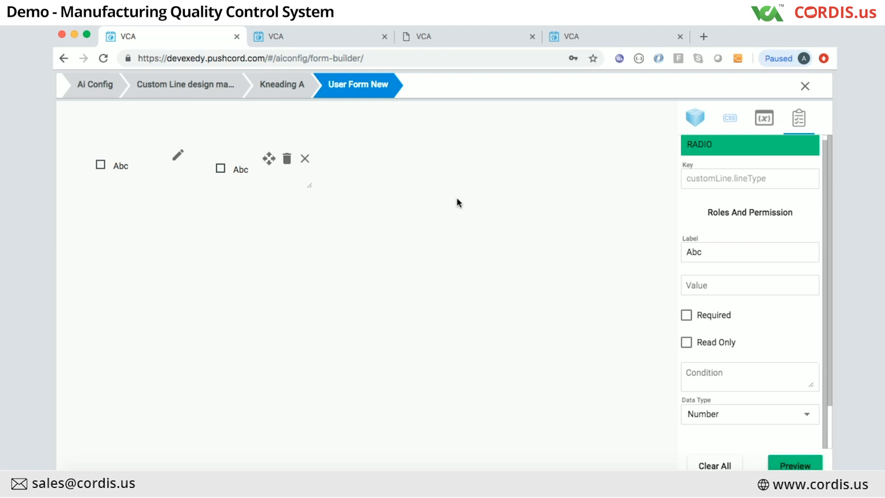
pyautogui.scroll(1, 720, 313)
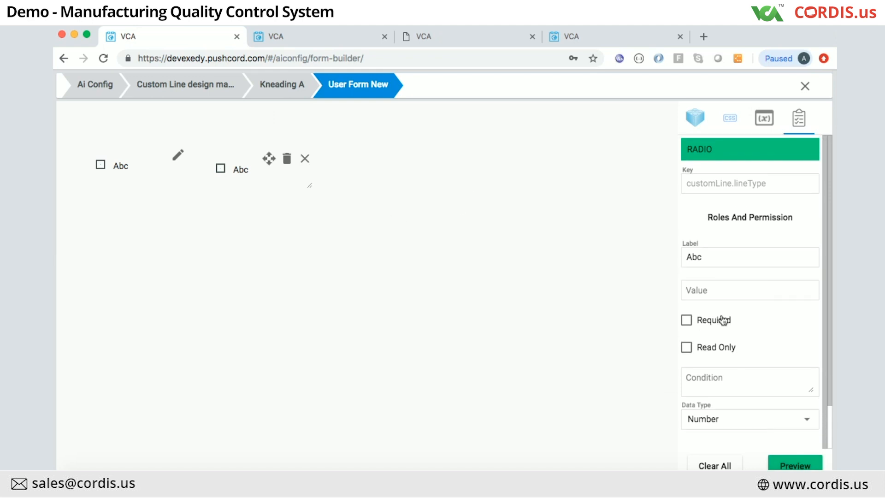
pyautogui.click(709, 257)
pyautogui.press('BackSpace')
pyautogui.press('BackSpace')
pyautogui.press('BackSpace')
pyautogui.write('NO')
pyautogui.click(735, 276)
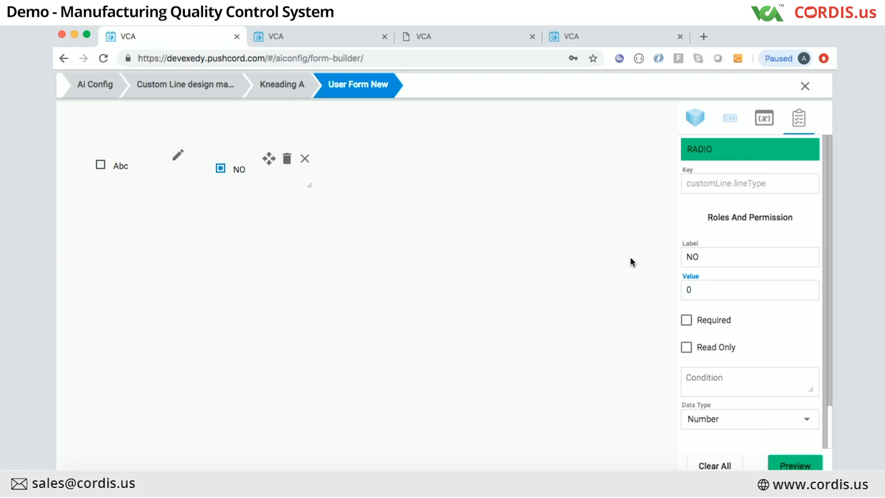
pyautogui.press('BackSpace')
pyautogui.write('0')
pyautogui.press('BackSpace')
pyautogui.write('ABC')
pyautogui.click(412, 306)
pyautogui.click(708, 288)
pyautogui.press('BackSpace')
pyautogui.press('BackSpace')
pyautogui.press('BackSpace')
pyautogui.write('Business')
pyautogui.click(475, 292)
pyautogui.click(700, 257)
# Step: Set the first radio option's label to YES and its value to Individual
pyautogui.click(177, 156)
pyautogui.click(710, 257)
pyautogui.press('BackSpace')
pyautogui.press('BackSpace')
pyautogui.press('BackSpace')
pyautogui.write('YES')
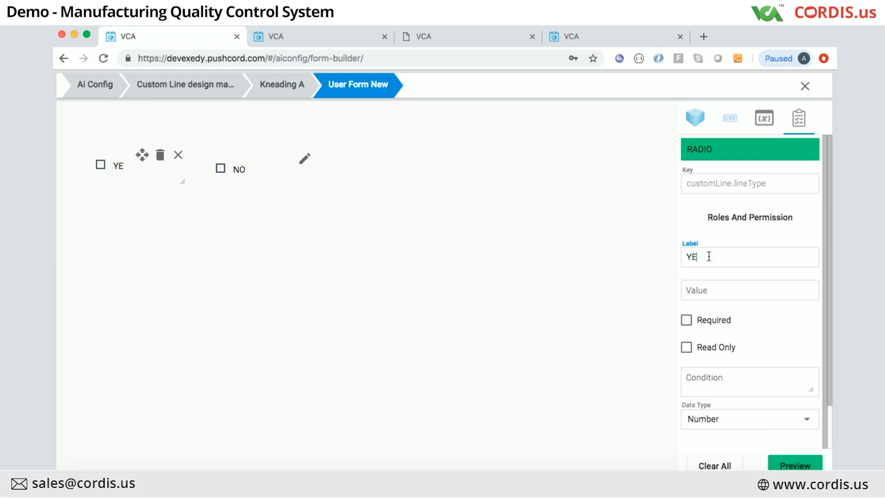
pyautogui.click(704, 294)
pyautogui.write('INdividual')
pyautogui.click(695, 288)
pyautogui.press('BackSpace')
pyautogui.write('=')
pyautogui.press('BackSpace')
pyautogui.write('n')
pyautogui.click(663, 295)
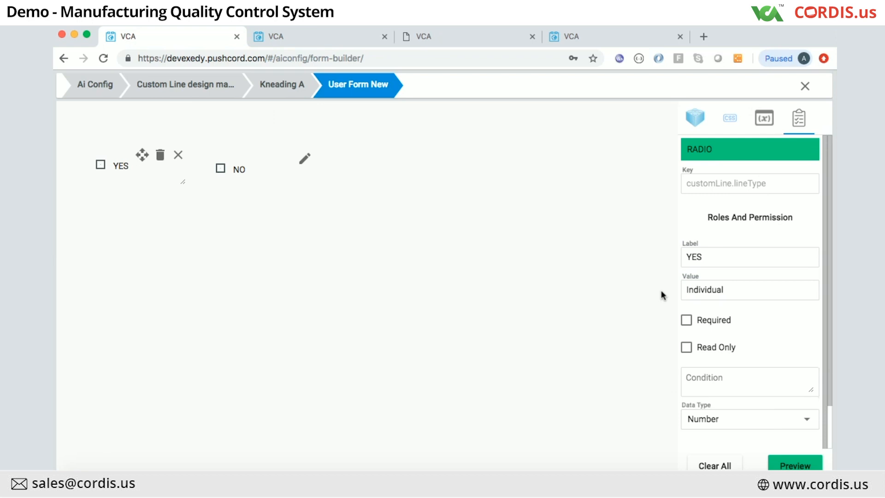
# Step: Preview the form and try selecting YES, then NO, to check they toggle
pyautogui.click(795, 465)
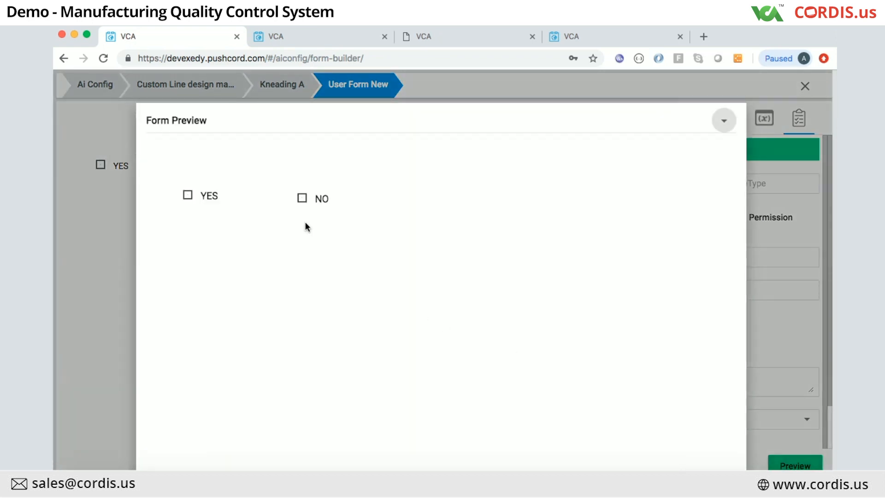
pyautogui.click(189, 195)
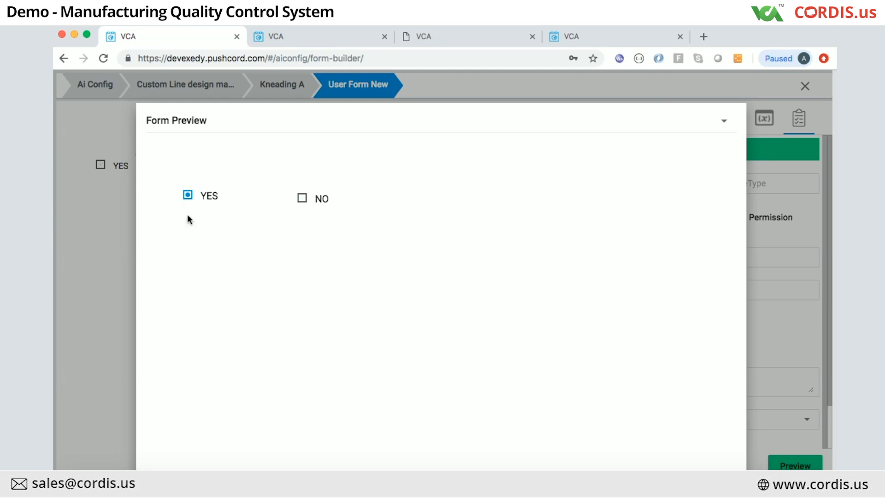
pyautogui.click(302, 200)
# Step: Close the Form Preview and scroll through the list of available form components
pyautogui.click(770, 243)
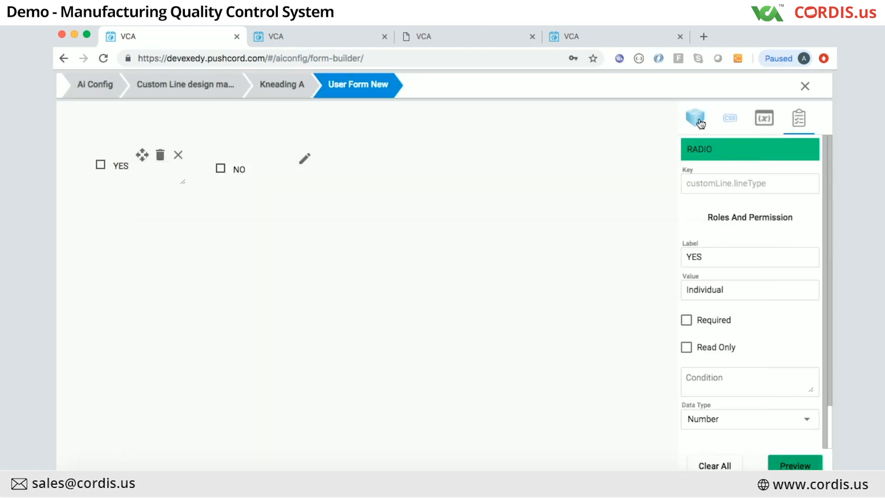
pyautogui.click(698, 119)
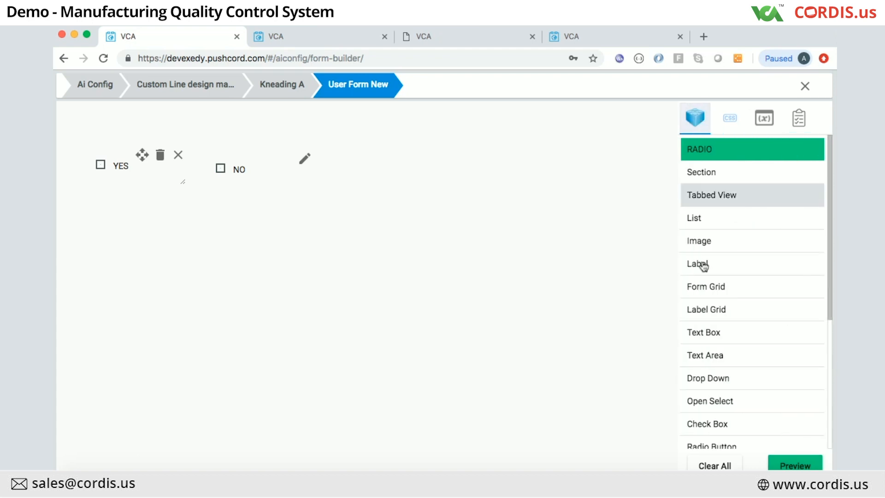
pyautogui.scroll(-3, 703, 276)
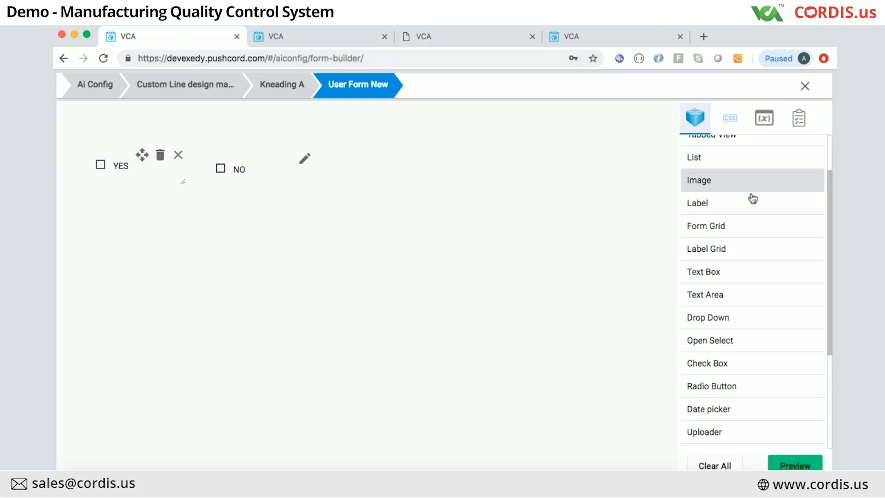
pyautogui.scroll(-3, 740, 341)
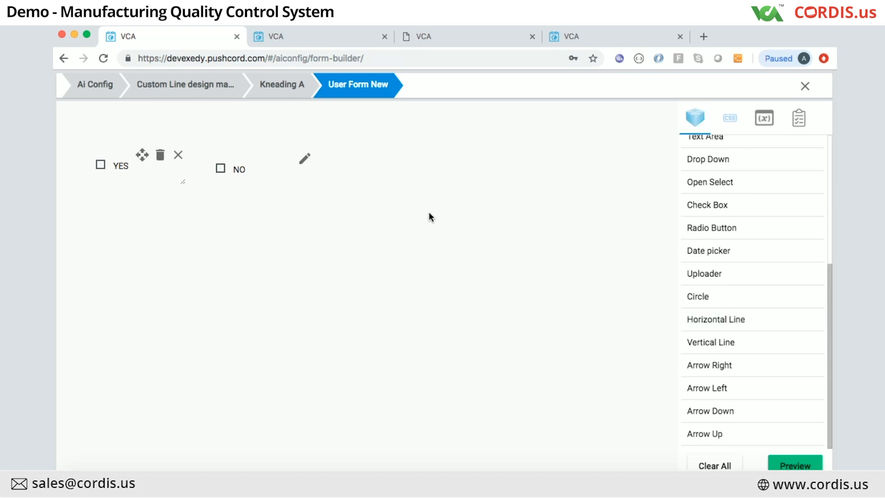
pyautogui.scroll(5, 703, 214)
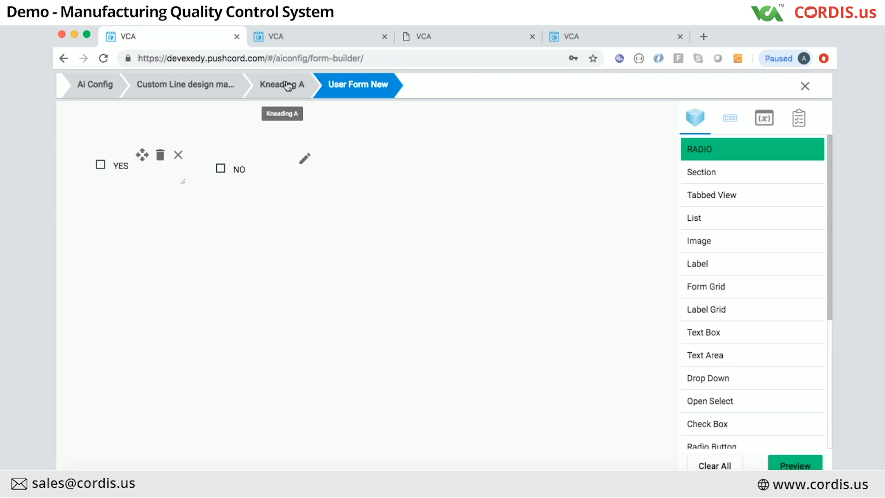
# Step: Switch to the Leave Management forms tab and exit its settings to the home activity feed
pyautogui.click(436, 37)
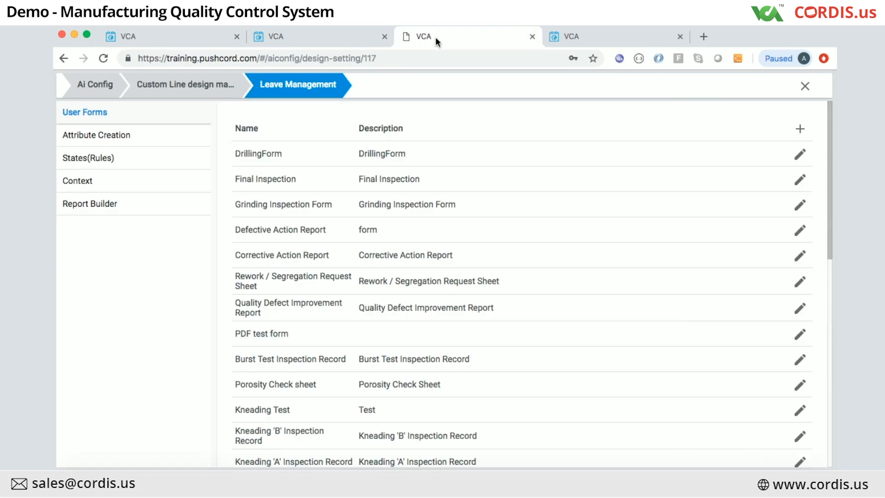
pyautogui.click(805, 86)
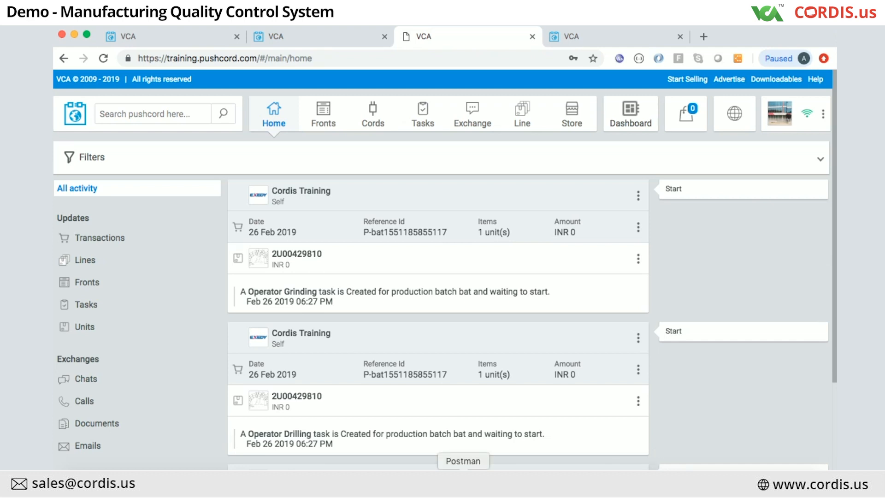
# Step: Mute the microphone in the Skype call, hide Skype, and return to the Ai Config tab
pyautogui.click(529, 479)
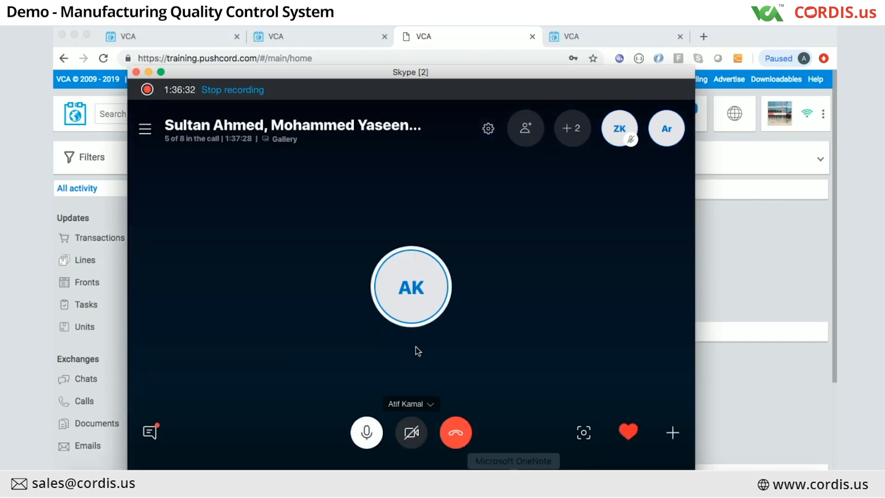
pyautogui.click(367, 433)
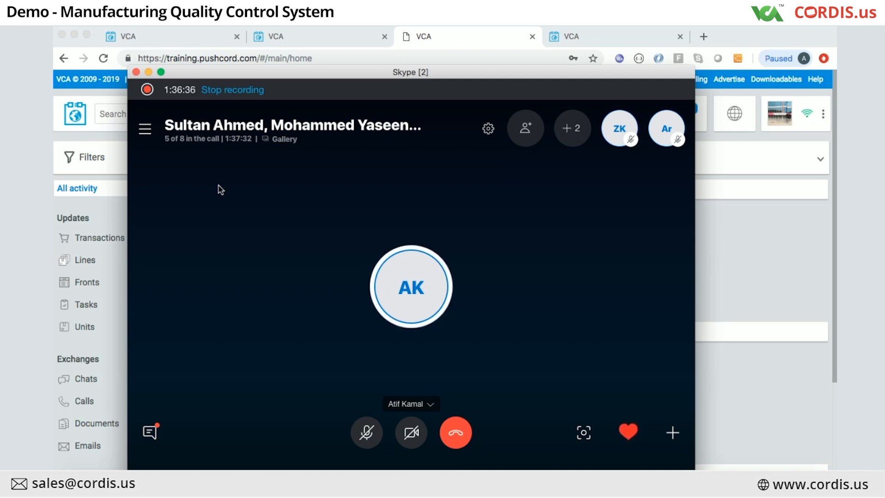
pyautogui.click(149, 72)
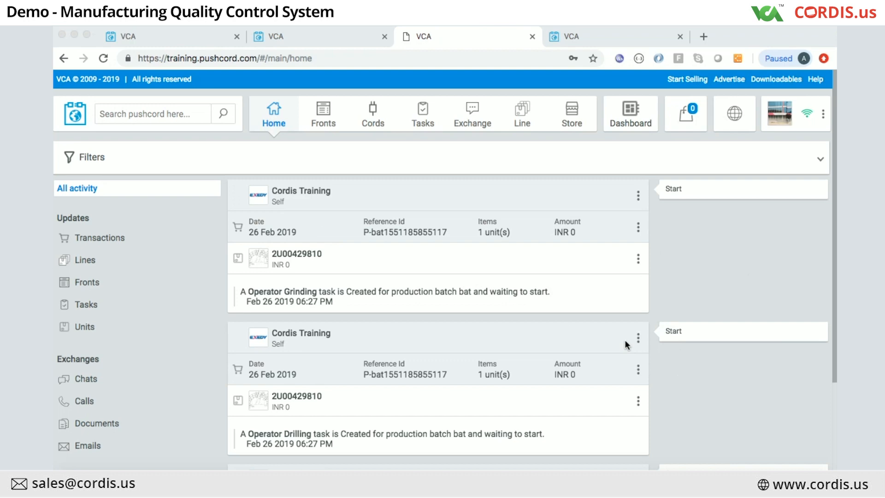
pyautogui.click(312, 37)
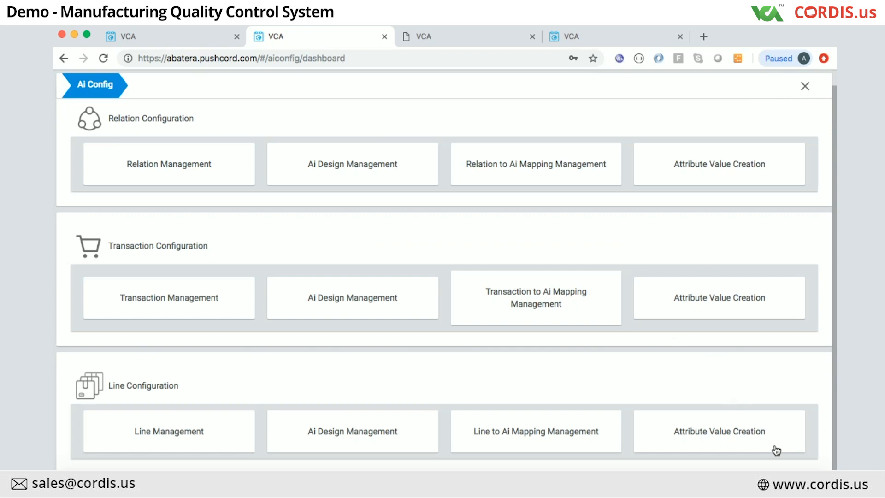
# Step: Close the Ai Config dashboard to reach the Home page listing Document and training.jpeg
pyautogui.click(773, 430)
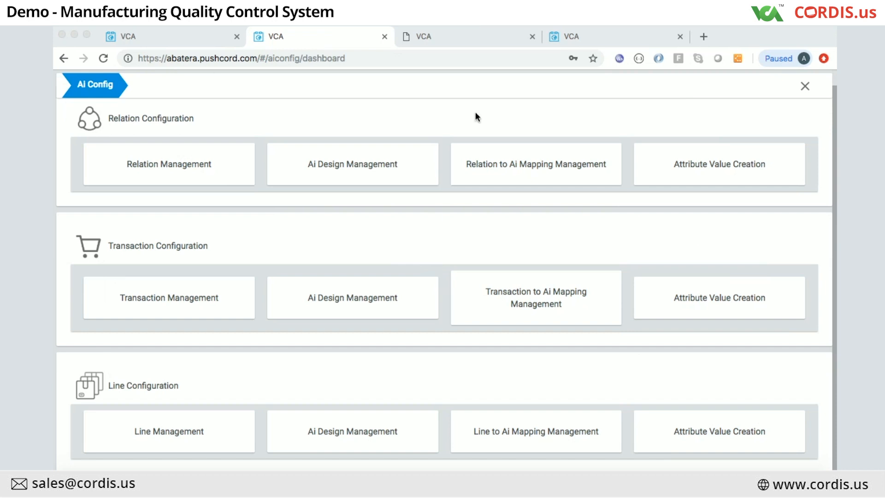
pyautogui.click(803, 90)
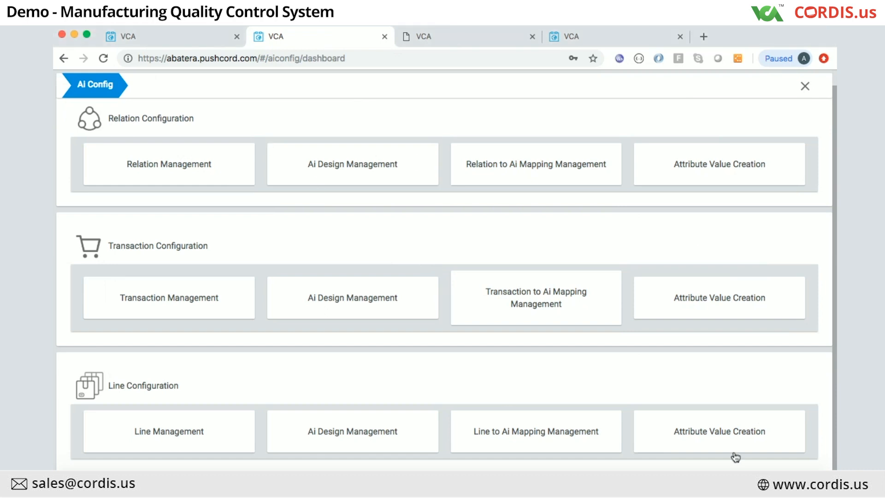
pyautogui.click(725, 481)
pyautogui.click(805, 86)
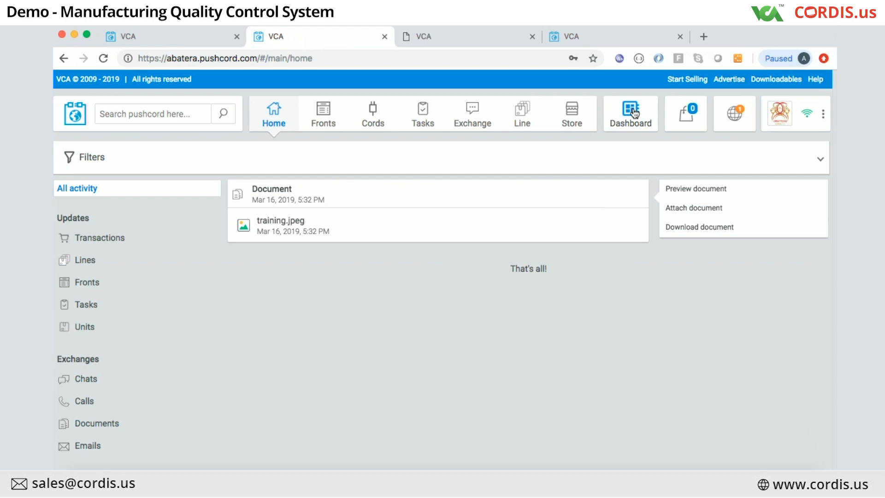
# Step: In the first tab, inspect Kneading TGF's gear settings from the Custom Line designs list, then close to Home
pyautogui.click(163, 44)
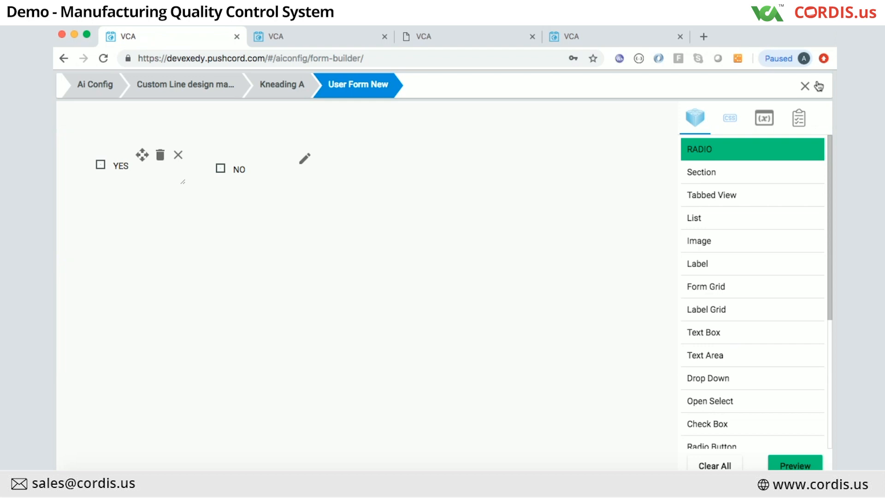
pyautogui.click(200, 93)
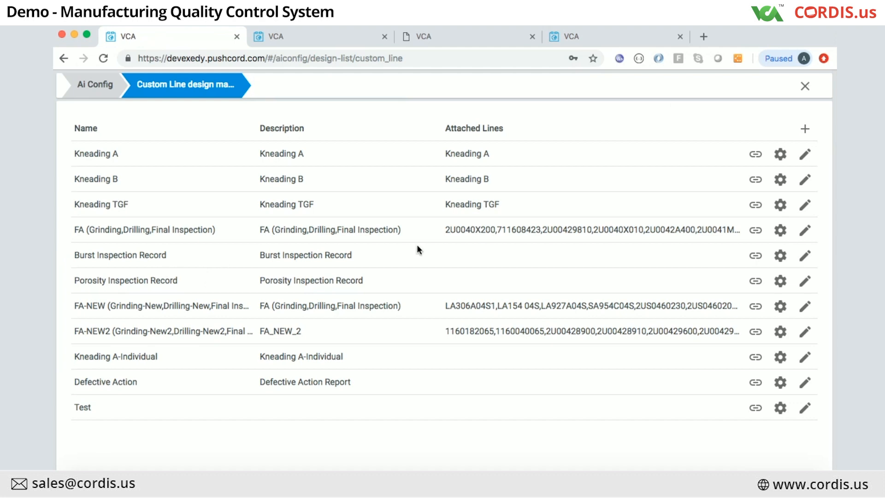
pyautogui.click(780, 205)
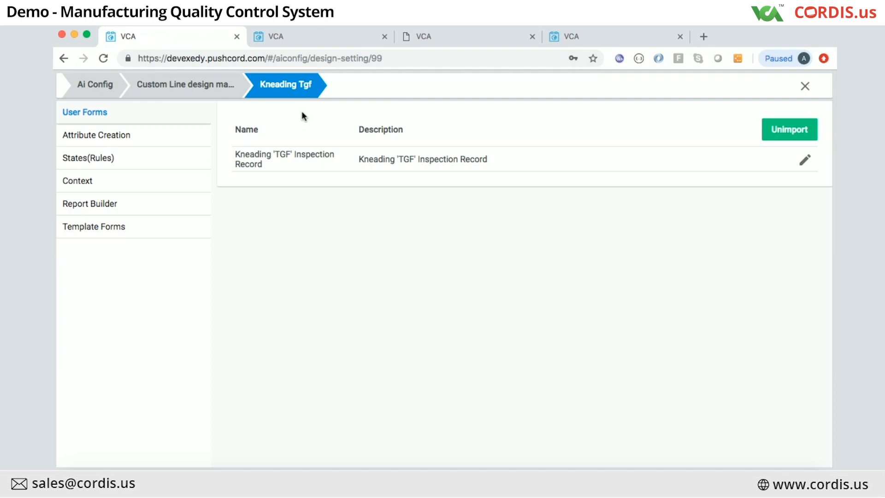
pyautogui.click(188, 92)
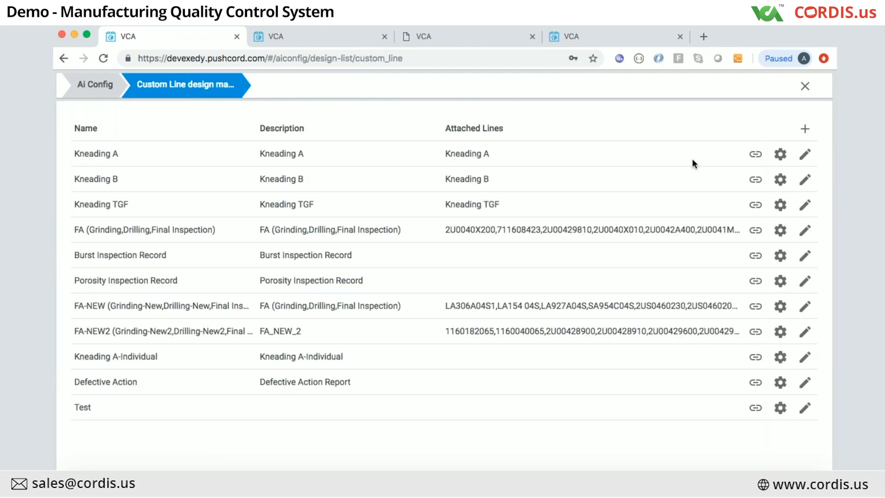
pyautogui.click(805, 86)
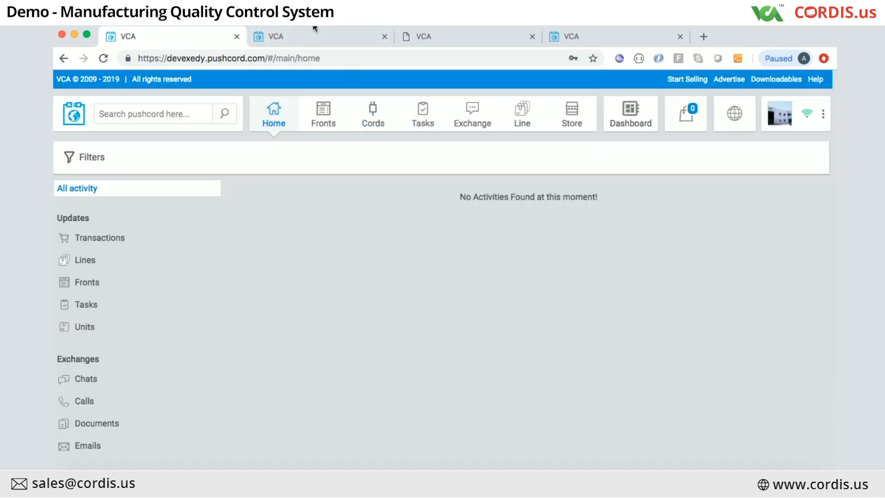
# Step: Switch to the abatera workspace and choose Finance Management from the account options menu
pyautogui.moveTo(313, 26); pyautogui.dragTo(314, 36)
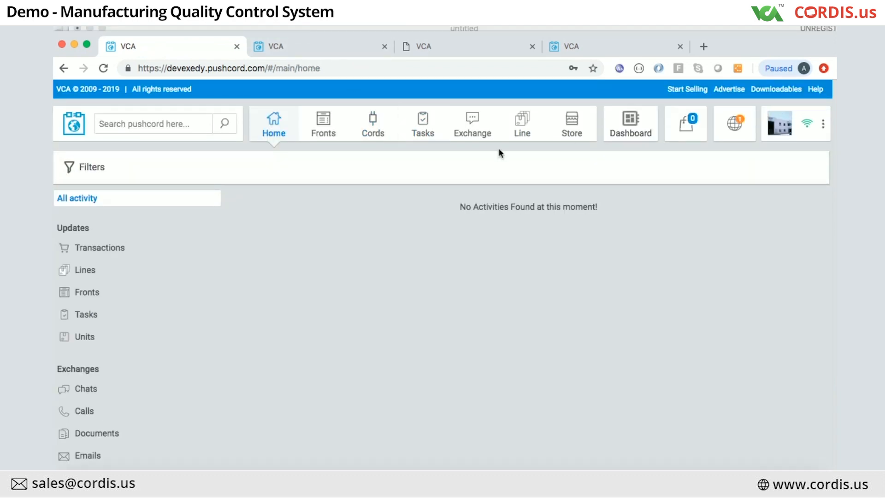
pyautogui.click(320, 41)
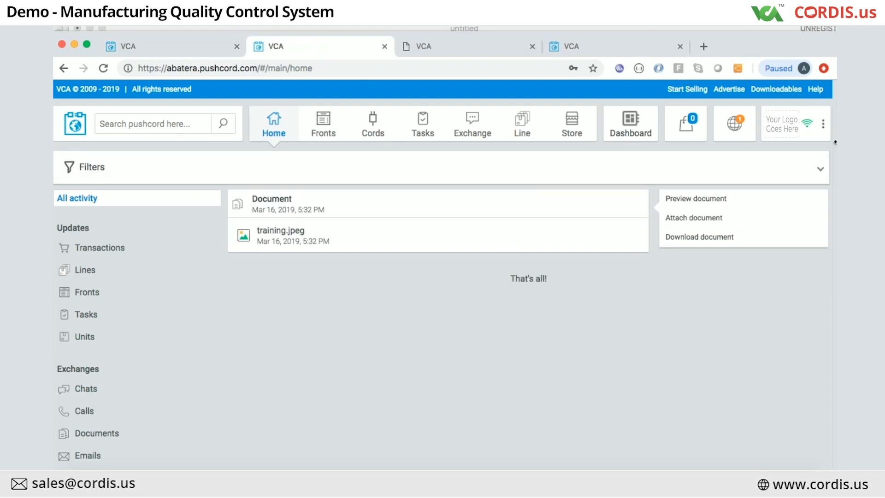
pyautogui.click(823, 126)
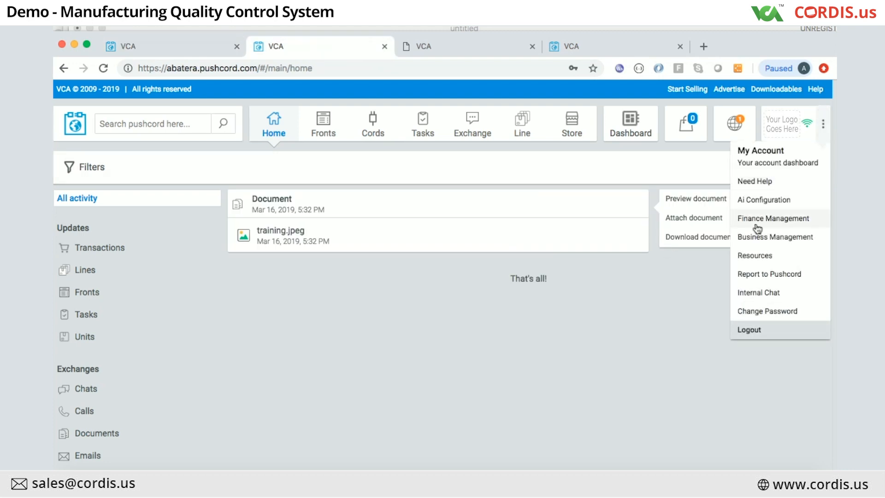
pyautogui.click(760, 217)
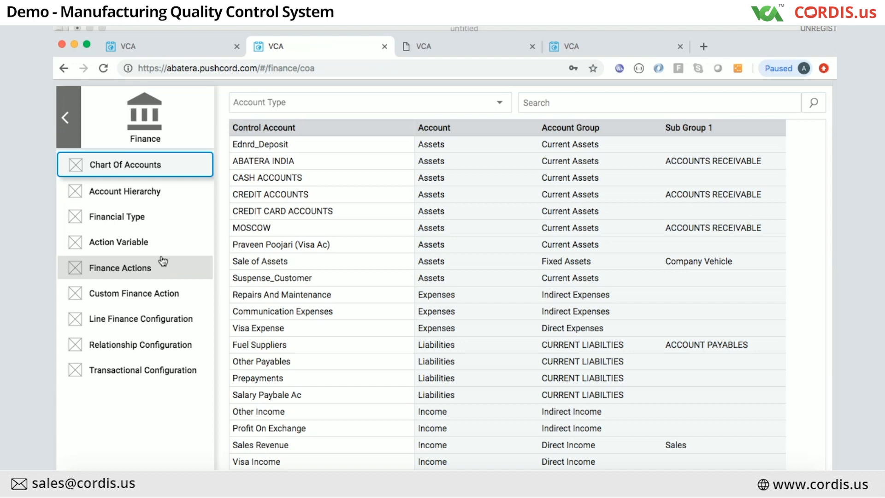
# Step: Expand Assets, Current Assets and ACCOUNTS RECEIVABLE in the hierarchy, then return to Chart Of Accounts and show the Pushcord slide
pyautogui.click(114, 193)
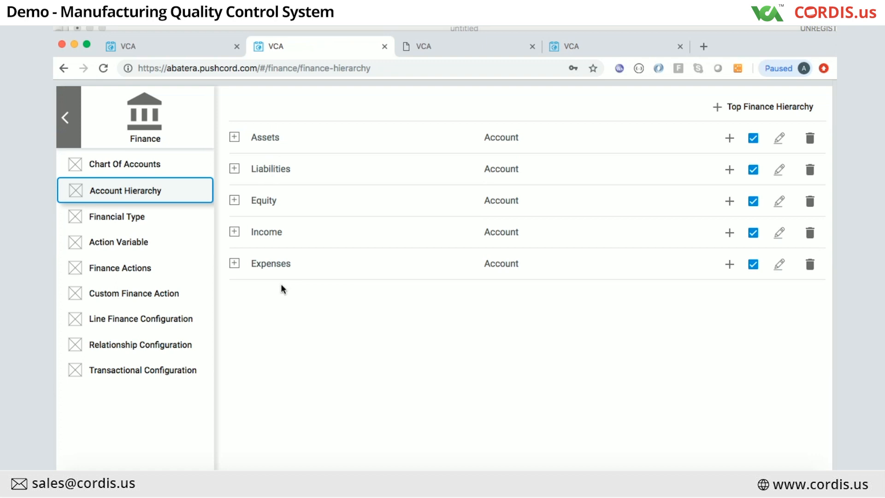
pyautogui.click(233, 140)
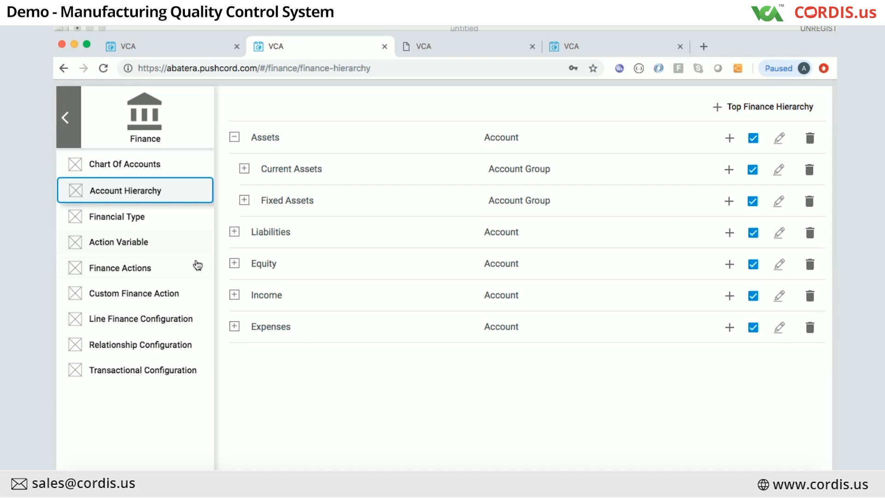
pyautogui.click(244, 171)
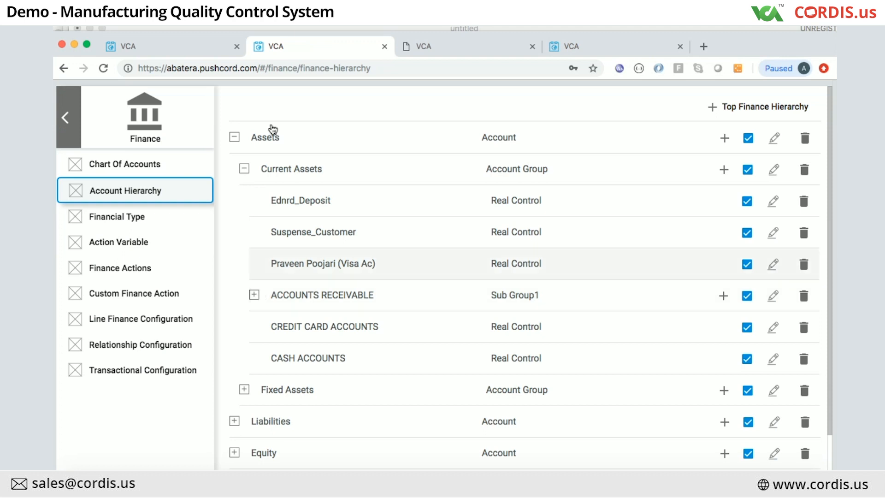
pyautogui.click(253, 294)
pyautogui.scroll(-3, 258, 299)
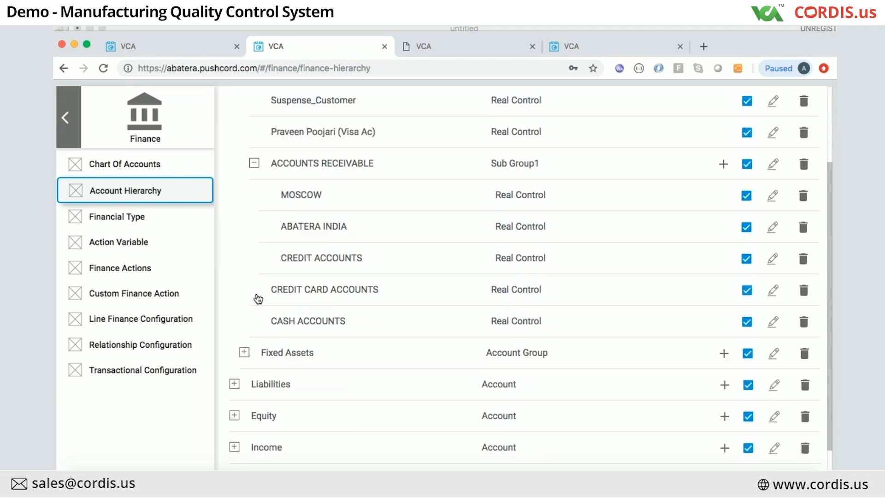
pyautogui.scroll(-1, 259, 298)
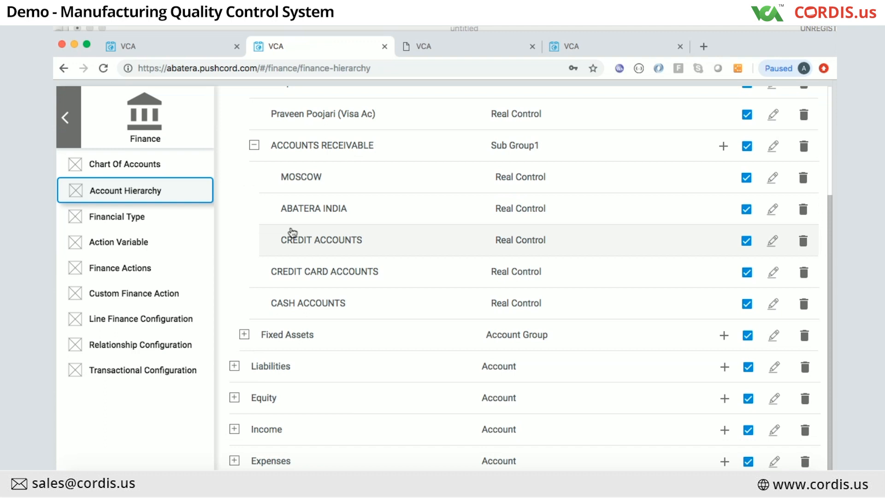
pyautogui.scroll(3, 277, 235)
pyautogui.scroll(3, 260, 303)
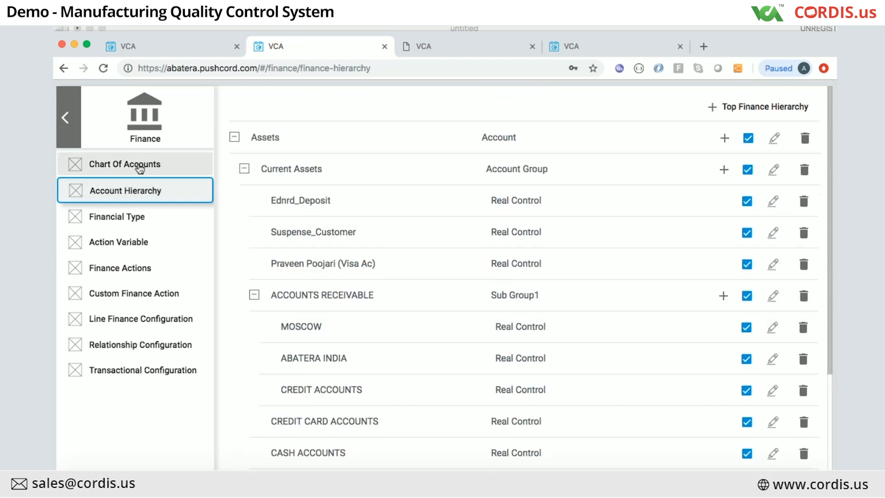
pyautogui.click(138, 164)
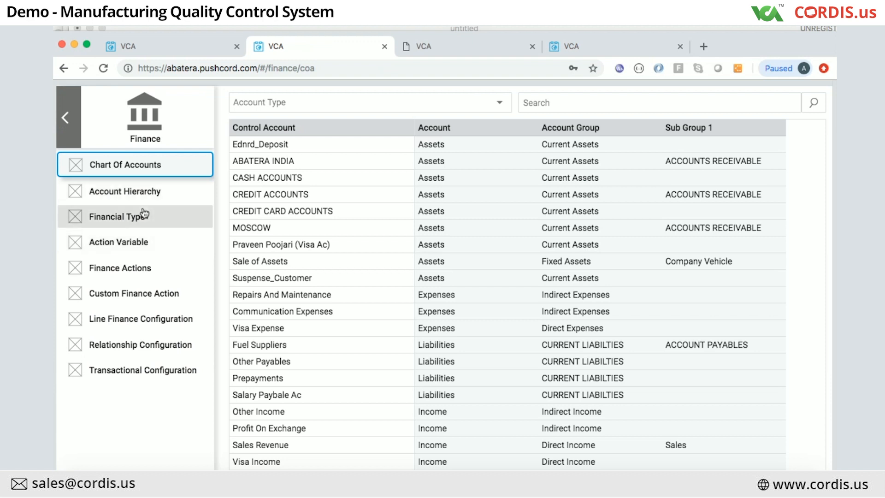
pyautogui.click(663, 485)
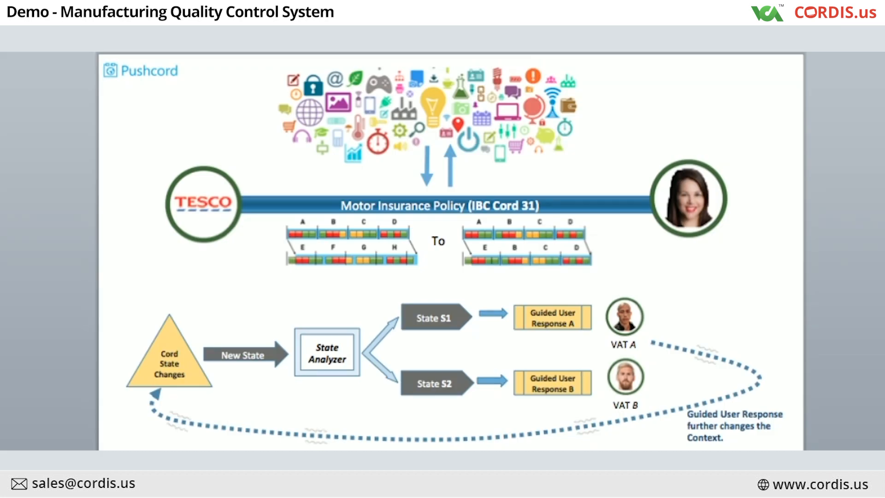
# Step: Advance the Pushcord presentation to its next slide
pyautogui.press('pagedown')
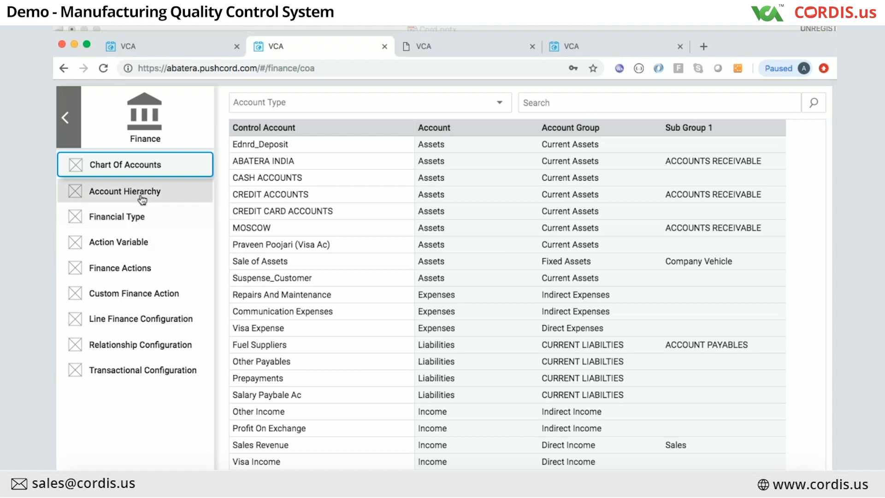
# Step: Expand Assets and Current Assets in the Account Hierarchy, then go to Custom Finance Action
pyautogui.click(143, 200)
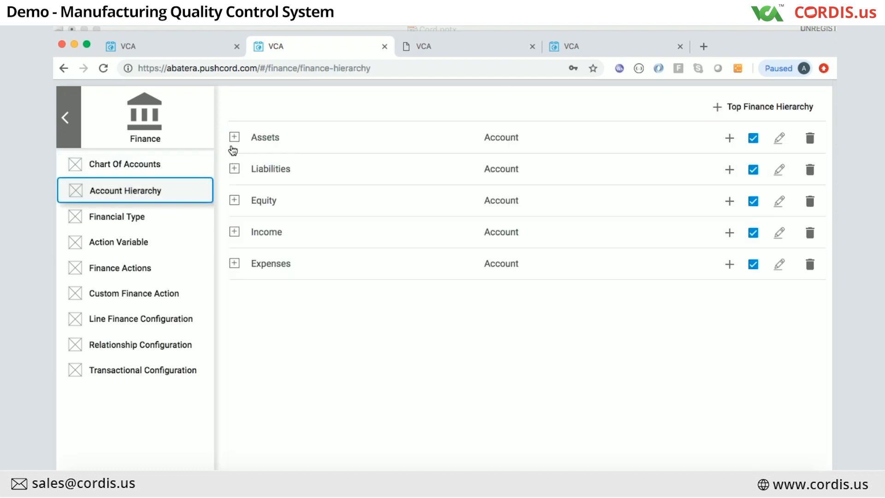
pyautogui.click(235, 139)
pyautogui.click(244, 170)
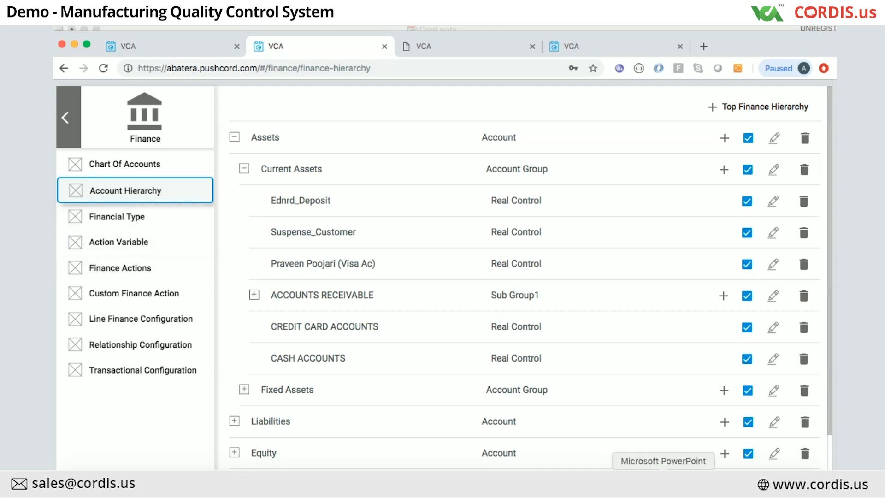
pyautogui.click(666, 479)
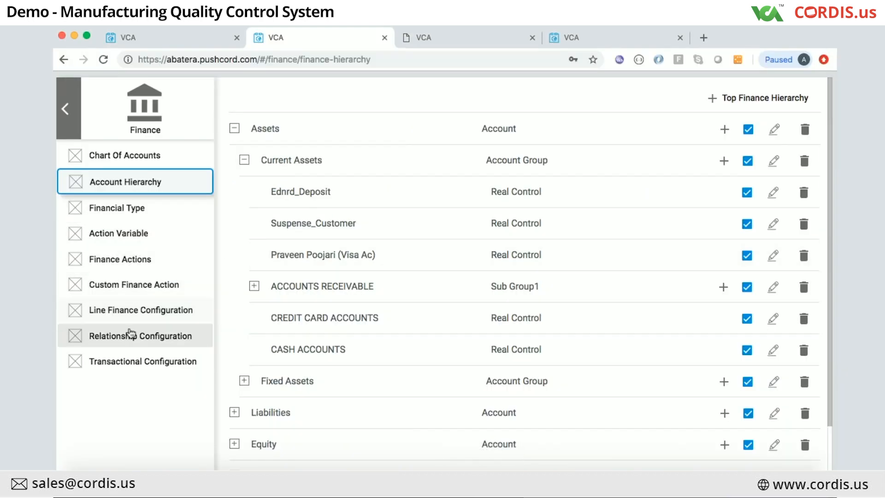
pyautogui.click(135, 287)
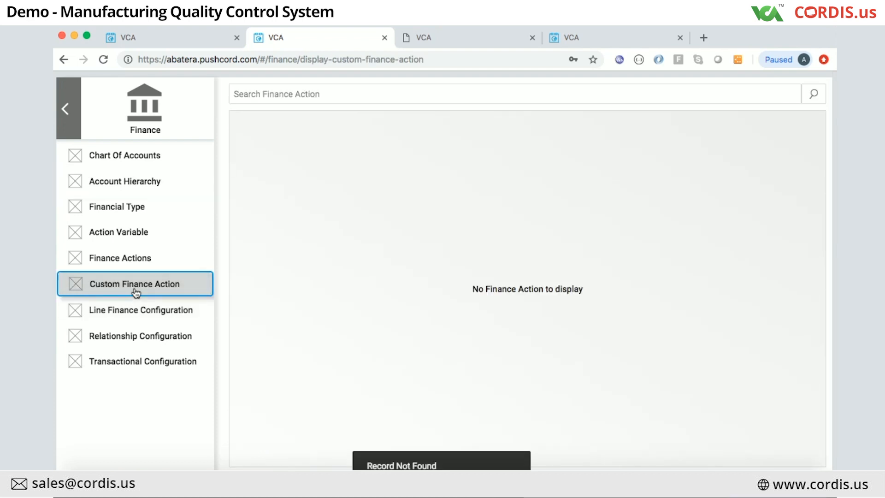
# Step: Open the create finance action form with its Debit–Fixed and Credit–Rule Based rows
pyautogui.click(105, 258)
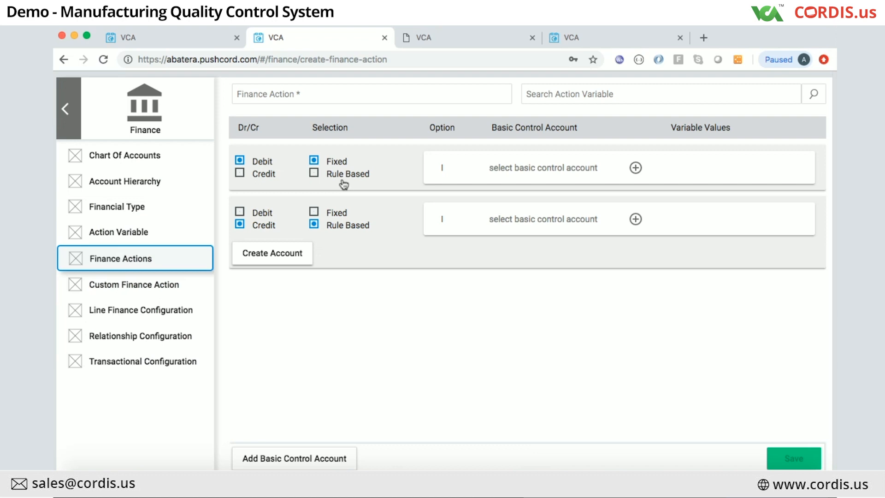
pyautogui.click(637, 168)
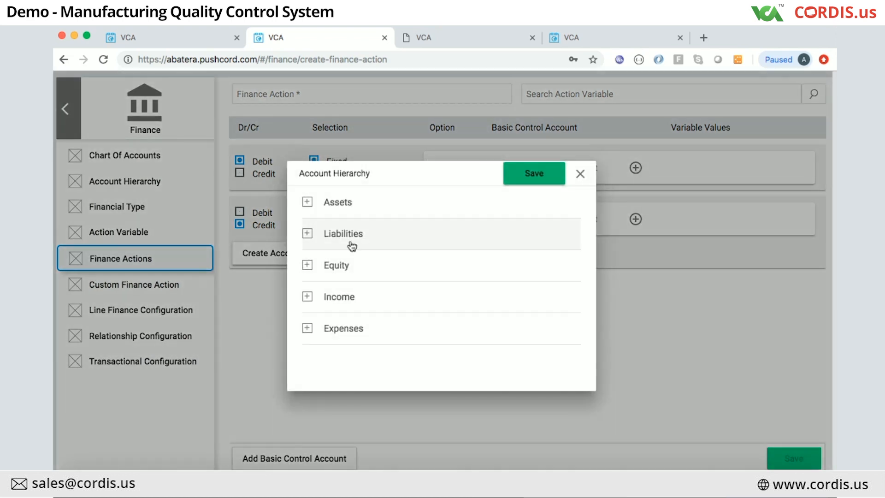
pyautogui.click(307, 203)
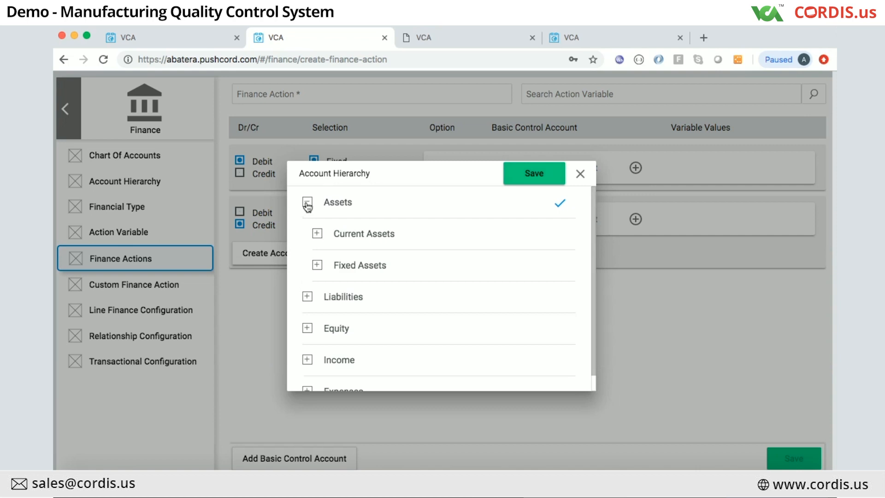
pyautogui.click(318, 265)
pyautogui.click(328, 298)
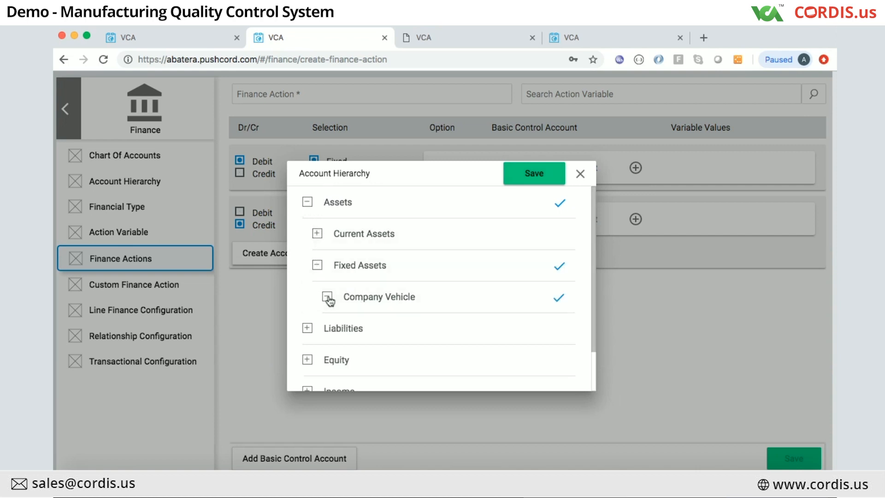
pyautogui.click(580, 174)
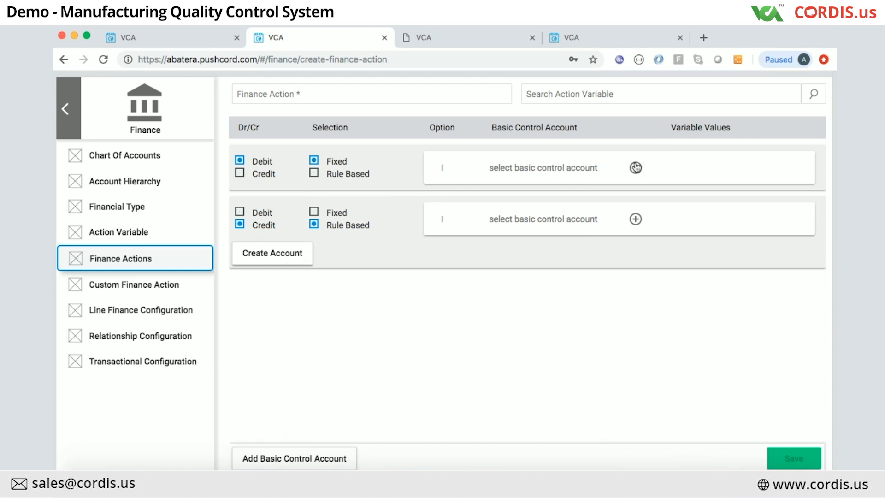
# Step: Make the debit row rule-based on action variable sales_term, with its value set to Cash
pyautogui.click(312, 177)
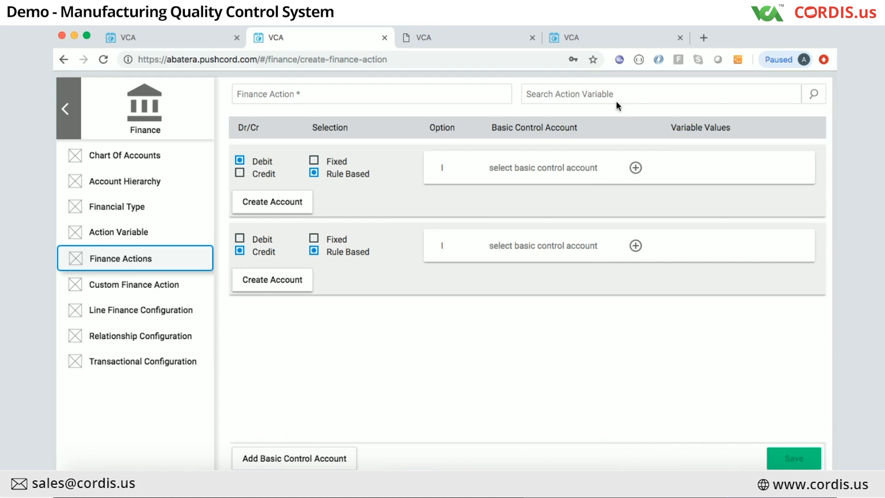
pyautogui.click(599, 91)
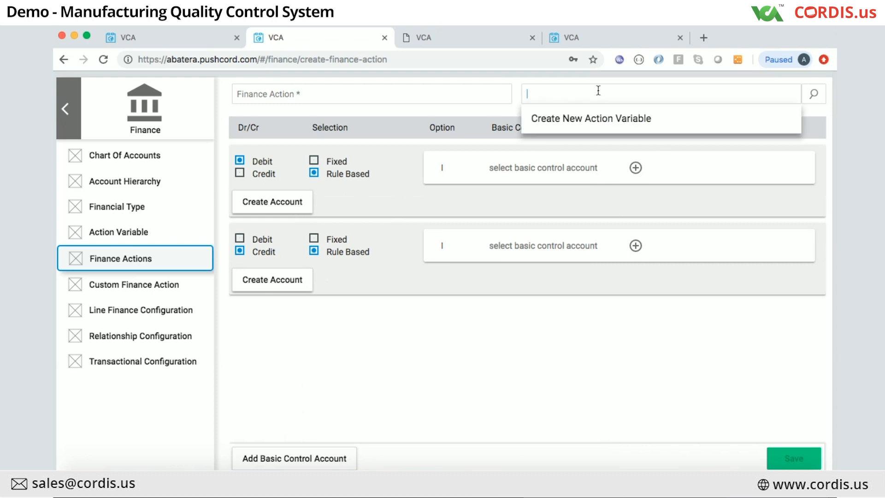
pyautogui.write('sales')
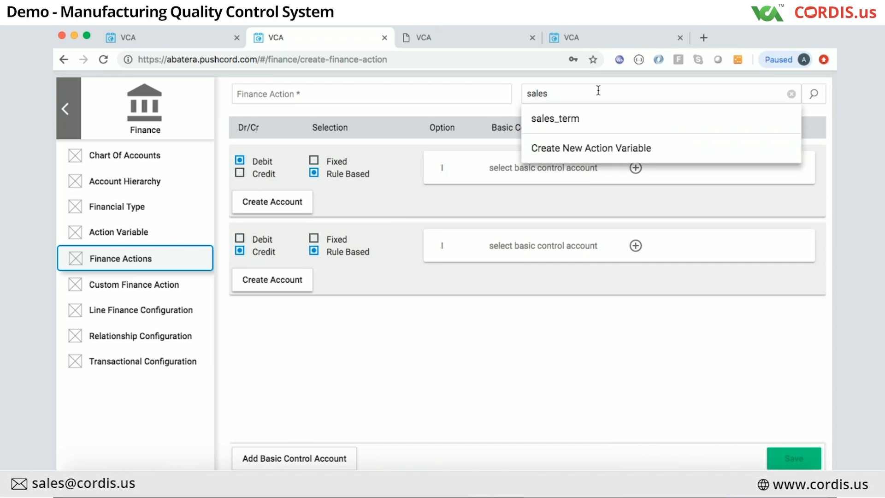
pyautogui.click(563, 119)
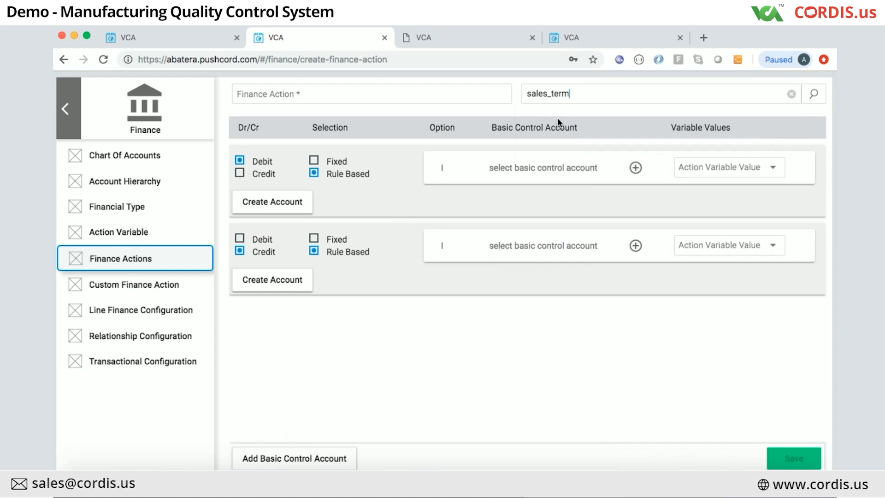
pyautogui.click(719, 170)
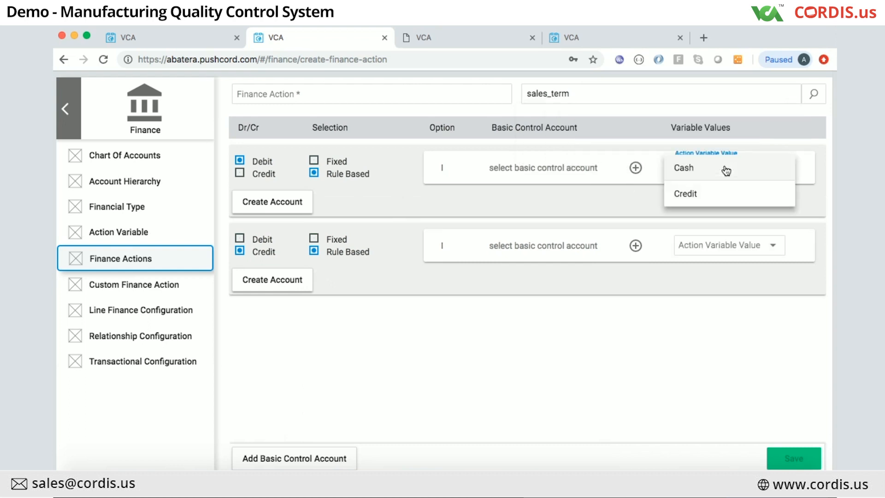
pyautogui.click(684, 170)
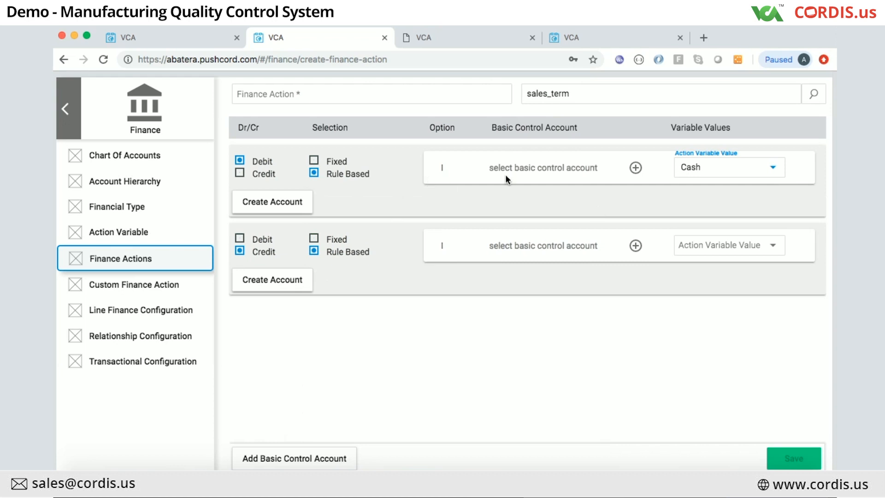
# Step: Assign ACCOUNTS RECEIVABLE from Assets › Current Assets as the debit row's control account and save
pyautogui.click(636, 167)
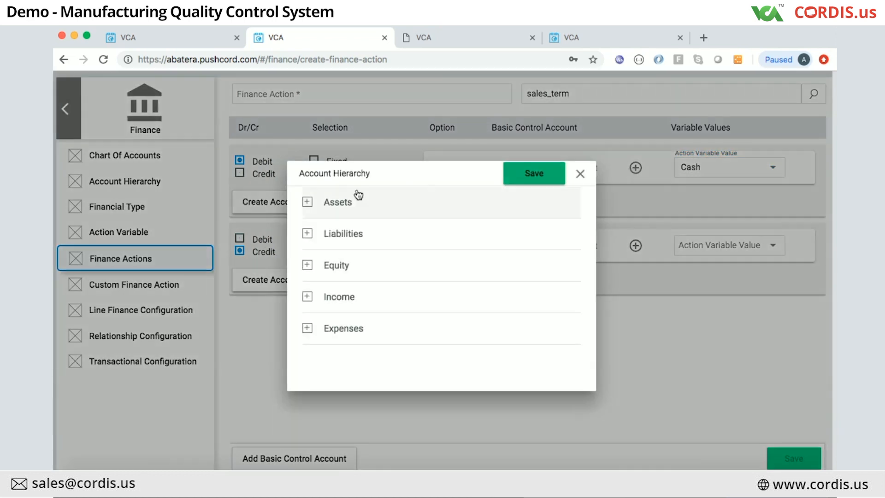
pyautogui.click(308, 203)
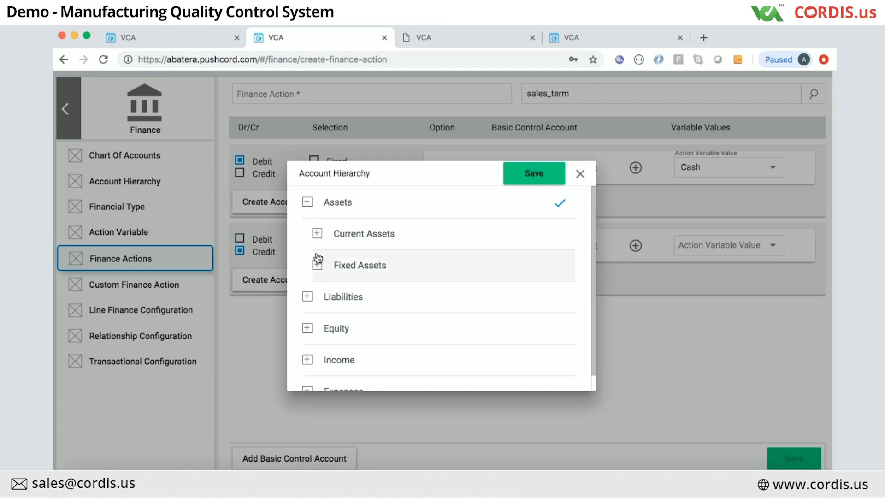
pyautogui.click(317, 233)
pyautogui.click(328, 266)
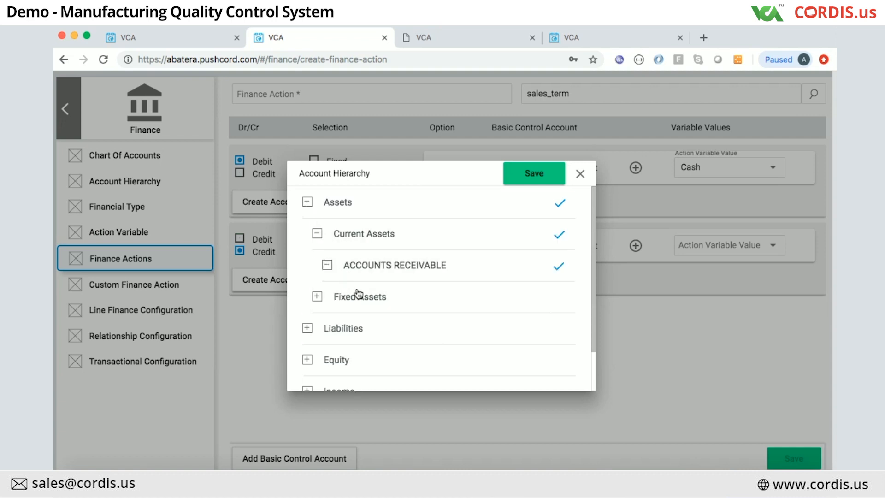
pyautogui.click(535, 174)
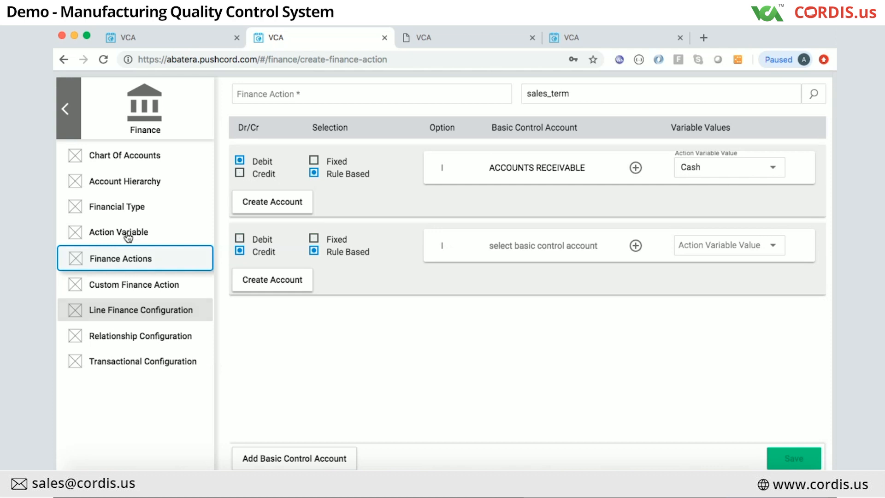
pyautogui.click(663, 482)
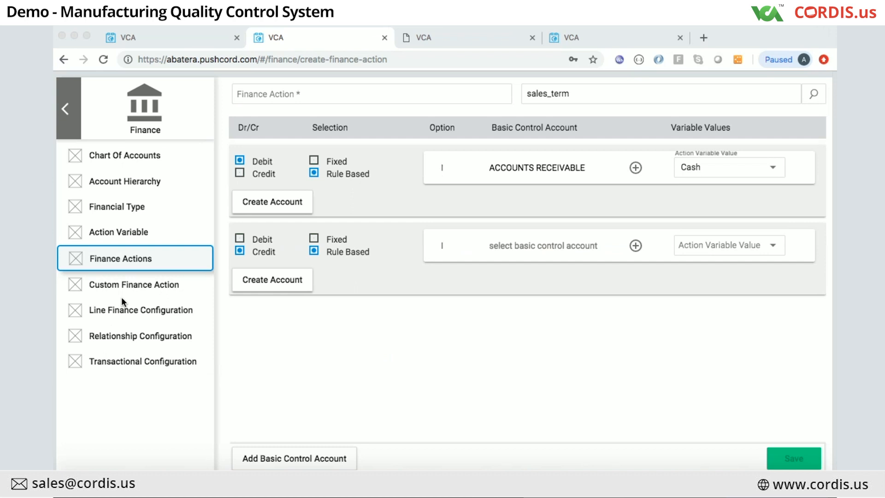
pyautogui.click(126, 179)
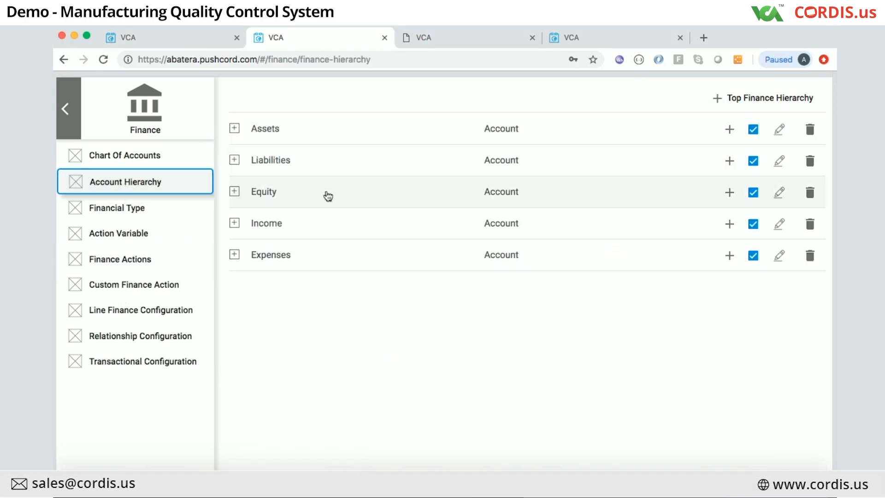
# Step: Expand Assets › Fixed Assets › Company Vehicle, then view Chart Of Accounts and the Action Variable list
pyautogui.click(235, 128)
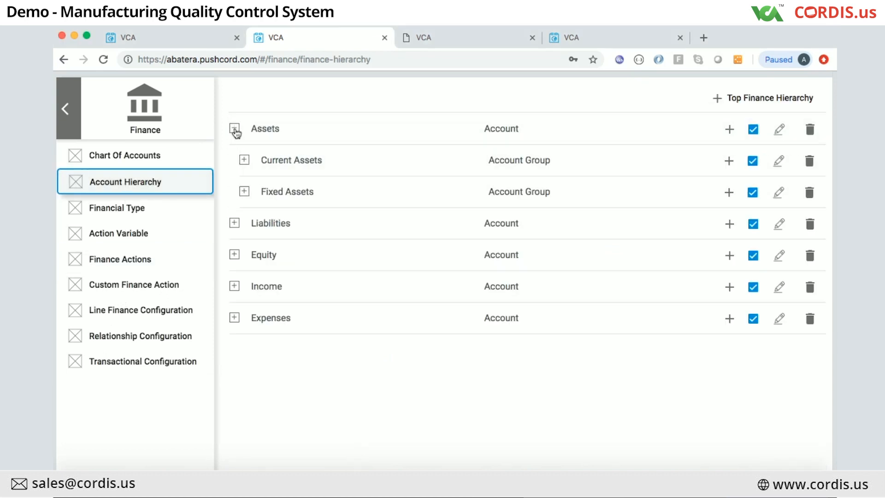
pyautogui.click(245, 192)
pyautogui.click(255, 225)
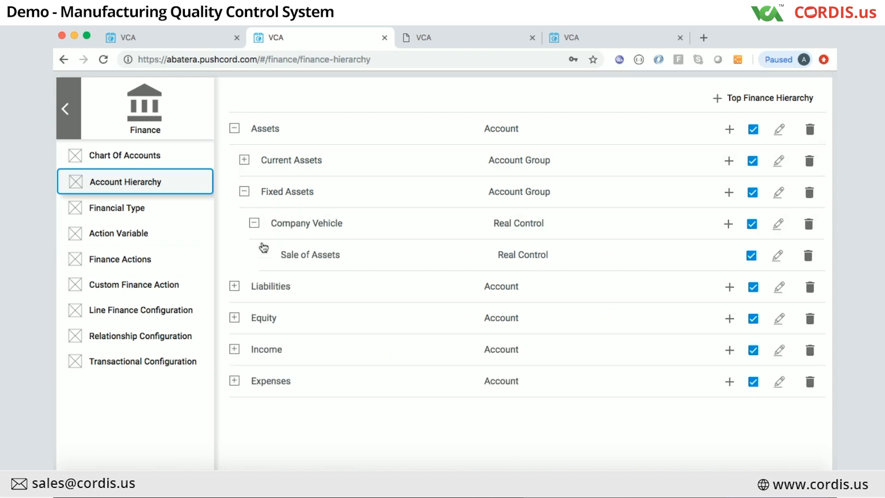
pyautogui.click(119, 157)
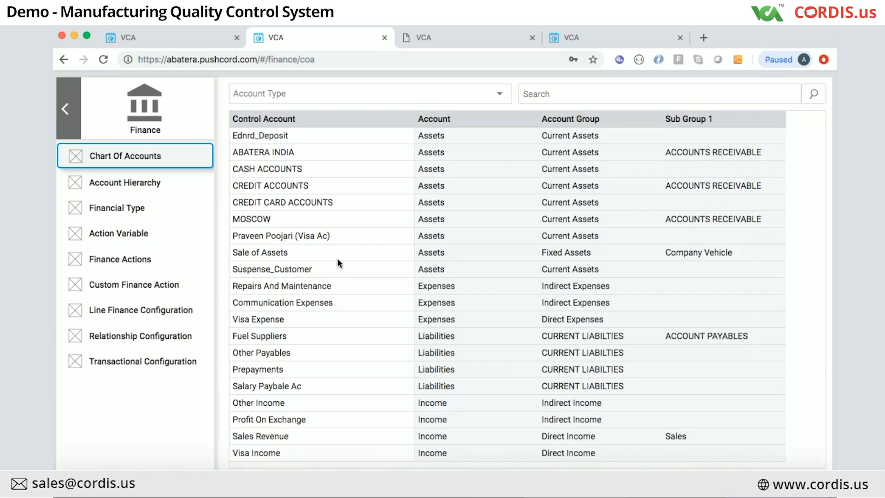
pyautogui.click(129, 247)
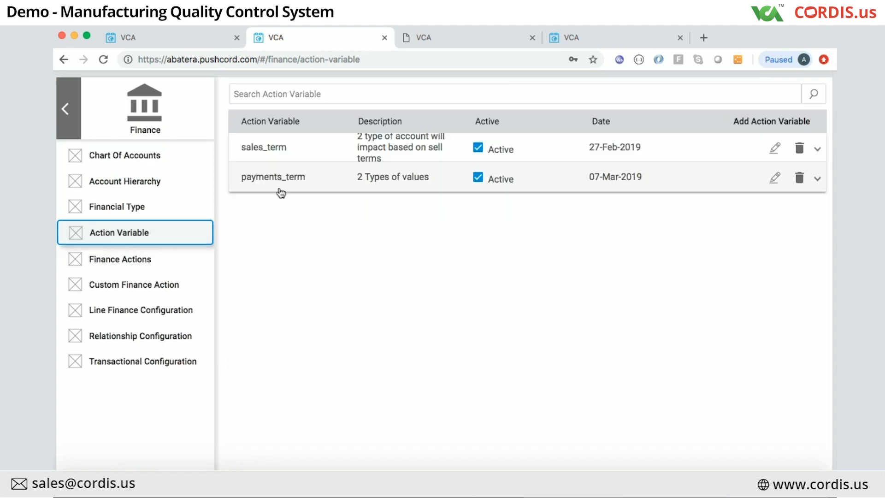
# Step: Visit Finance Actions and Custom Finance Action, ending on the Line Finance Configuration list
pyautogui.click(130, 265)
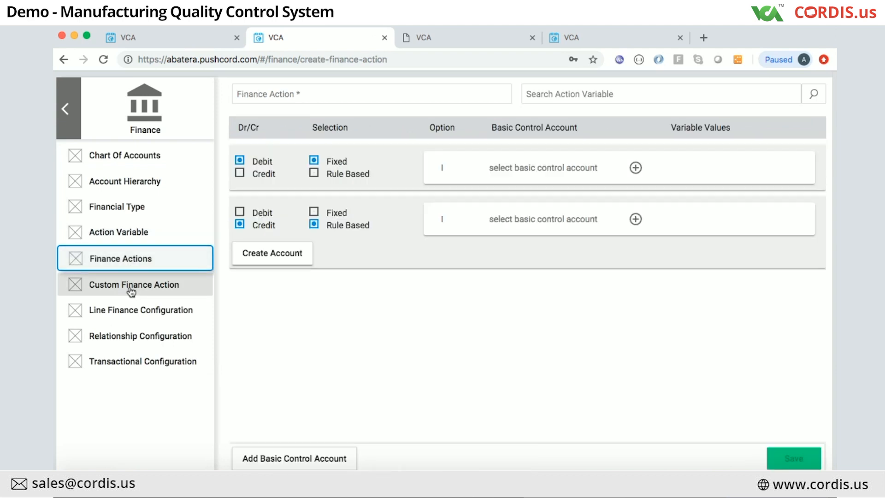
pyautogui.click(131, 290)
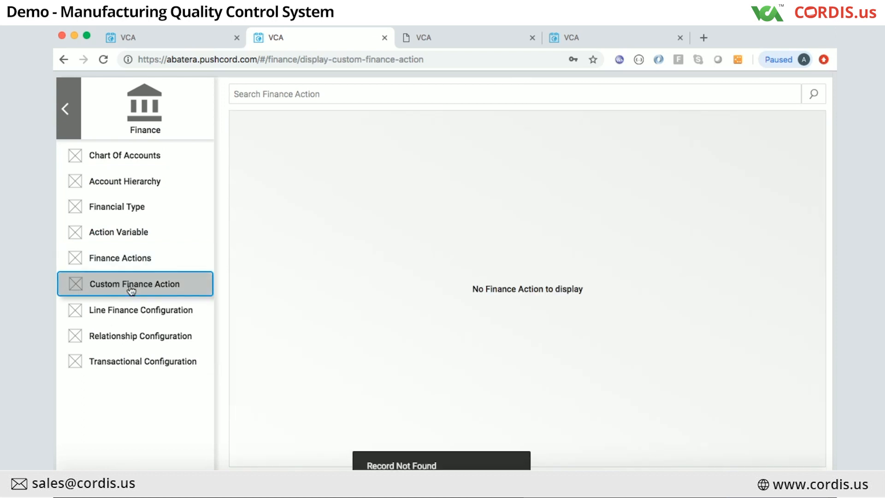
pyautogui.click(132, 313)
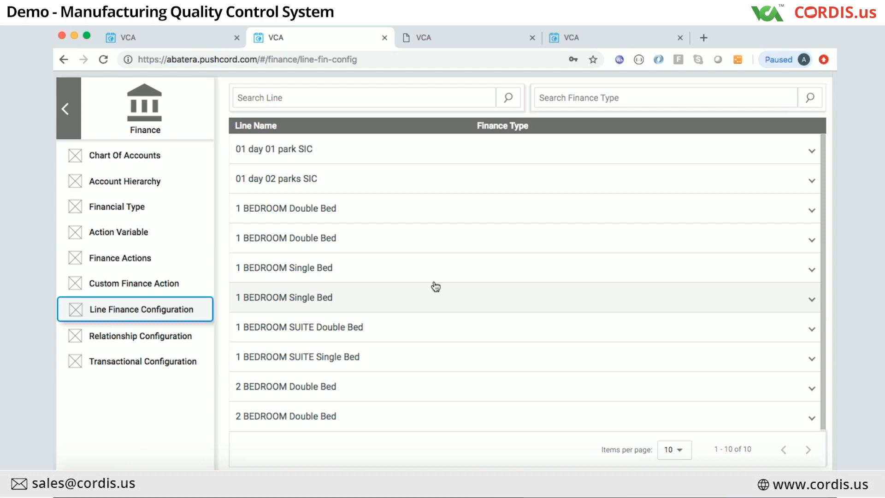
# Step: Expand the 01 day 01 park SIC line, revisit Action Variable, then return to Account Hierarchy
pyautogui.click(469, 154)
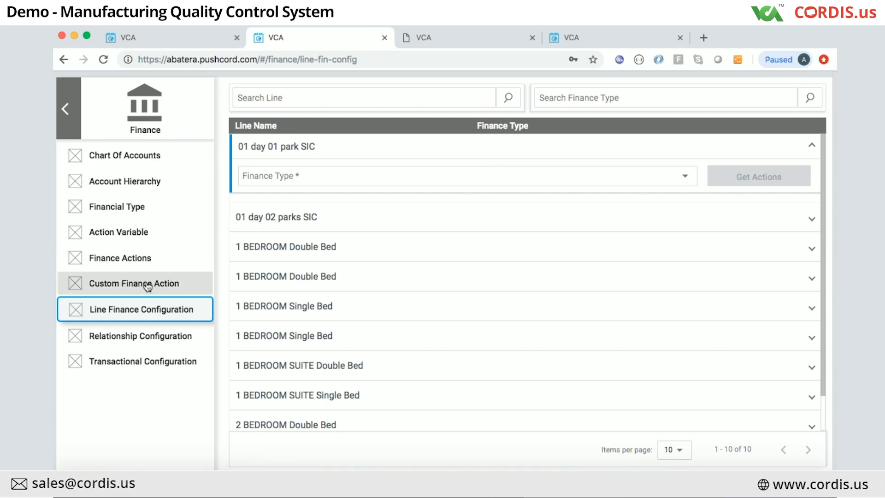
pyautogui.click(131, 245)
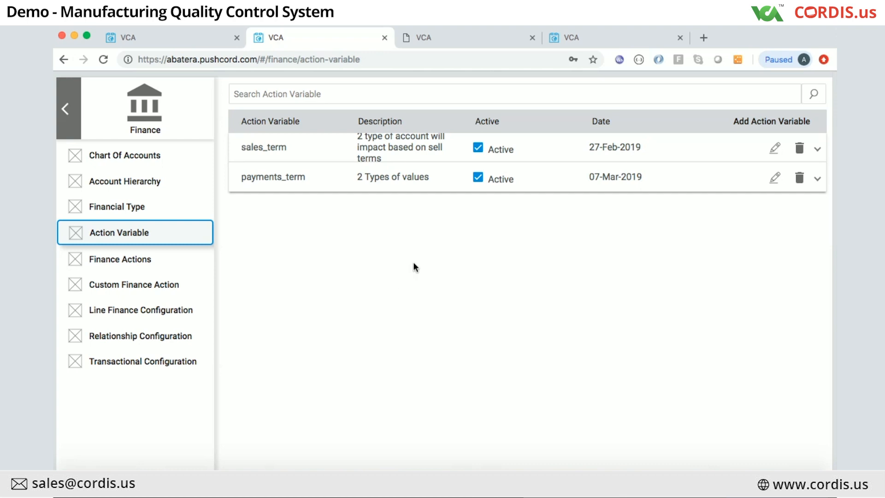
pyautogui.click(192, 185)
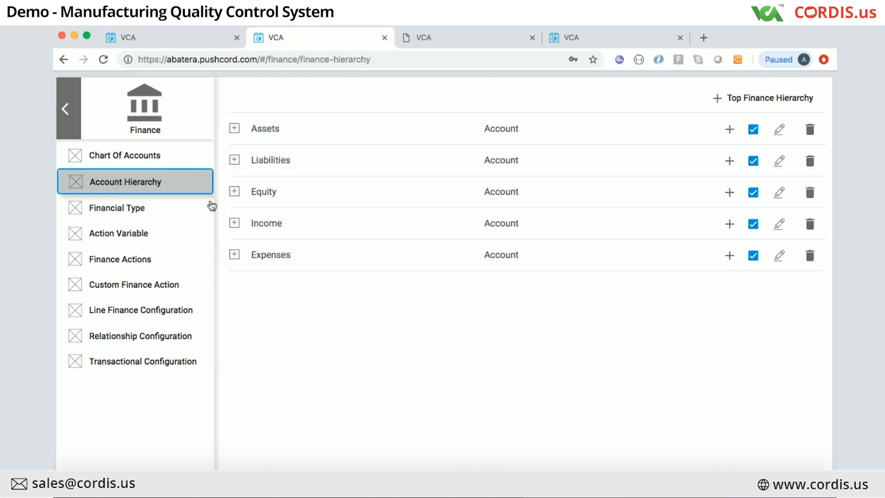